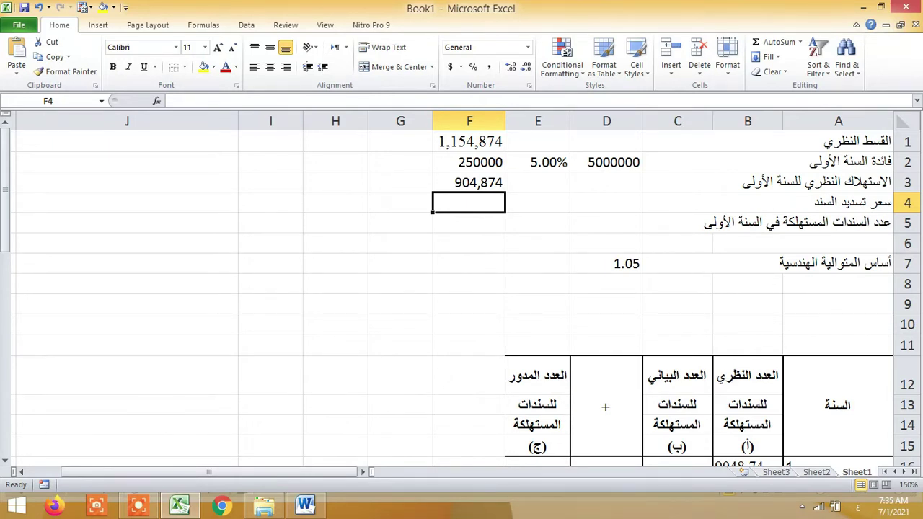
Enter 100 as the bond redemption price (سعر تسديد السند) in cell F4.
click(470, 182)
click(470, 142)
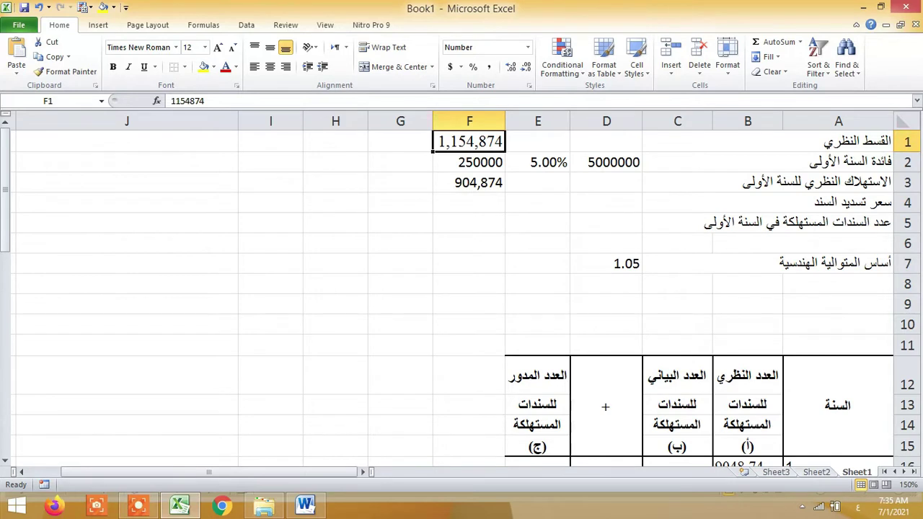
key(Down)
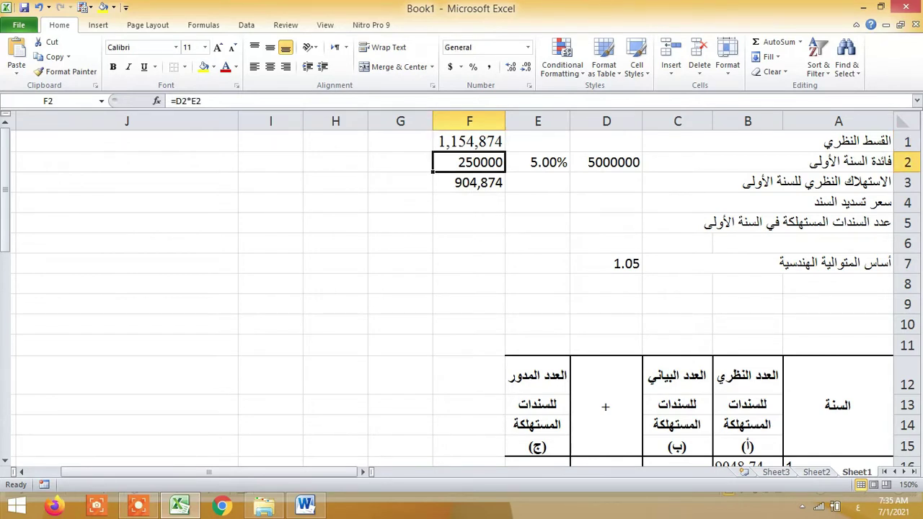
key(Down)
key(Down)
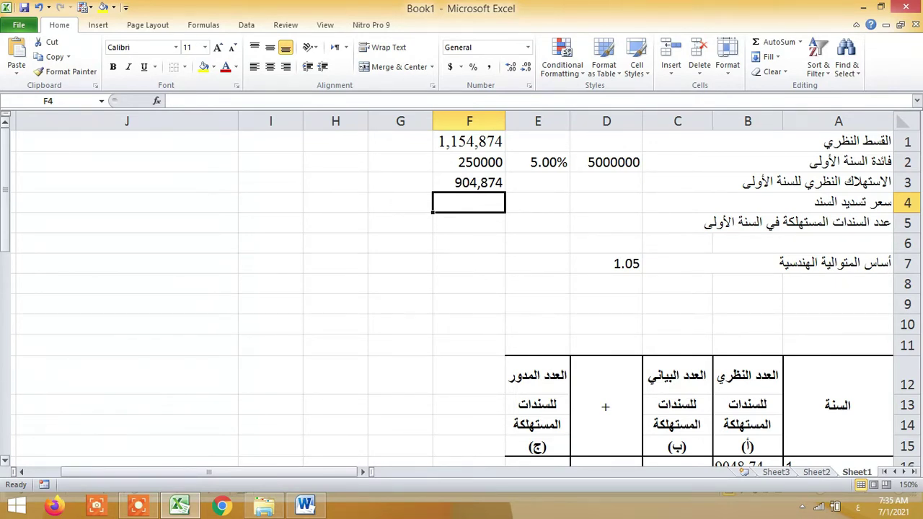
text(100)
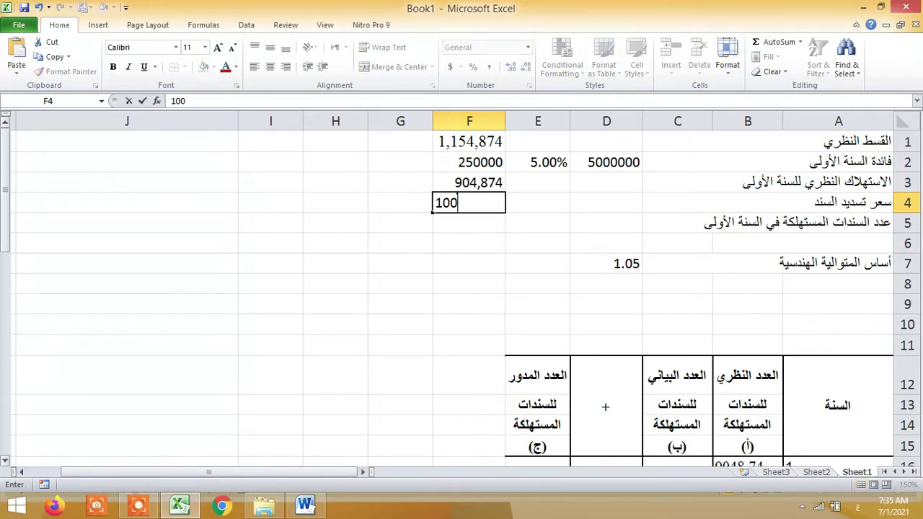
key(Return)
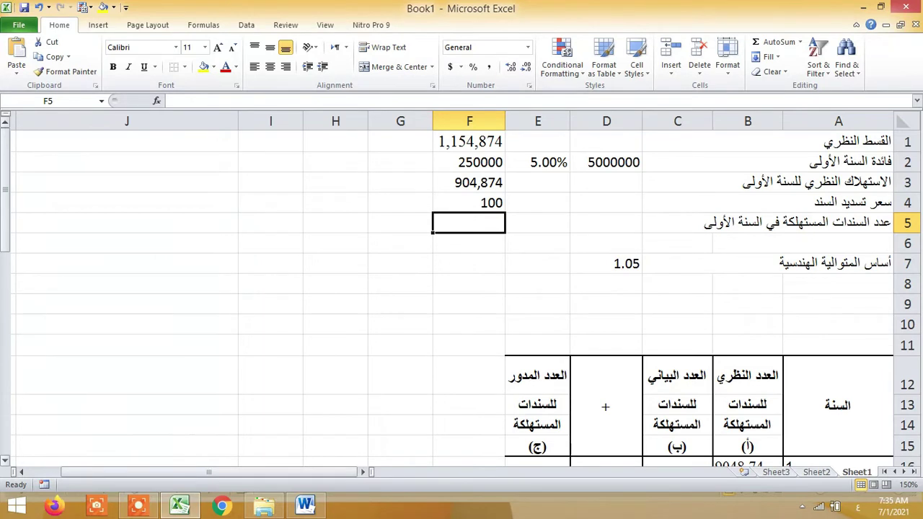
Calculate the number of bonds amortized in the first year in F5 with the formula =F3/F4.
text(=)
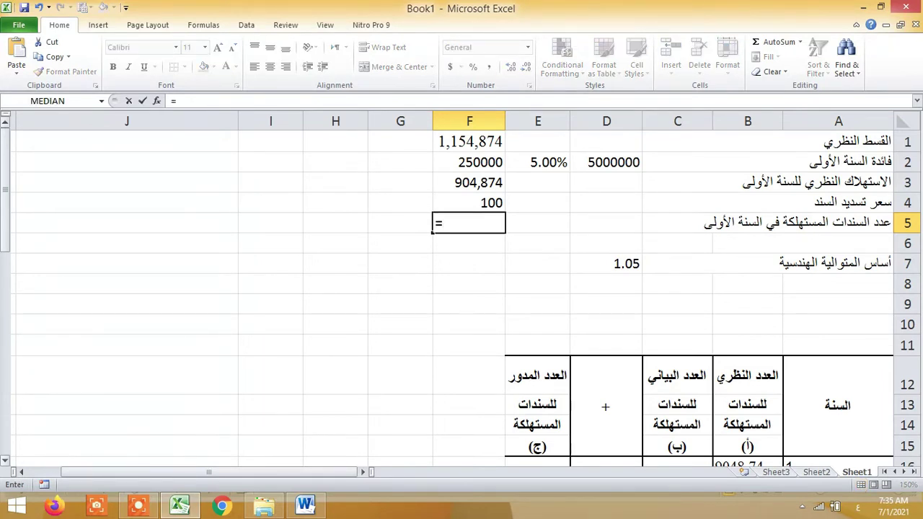
key(Up)
key(Up)
text(/)
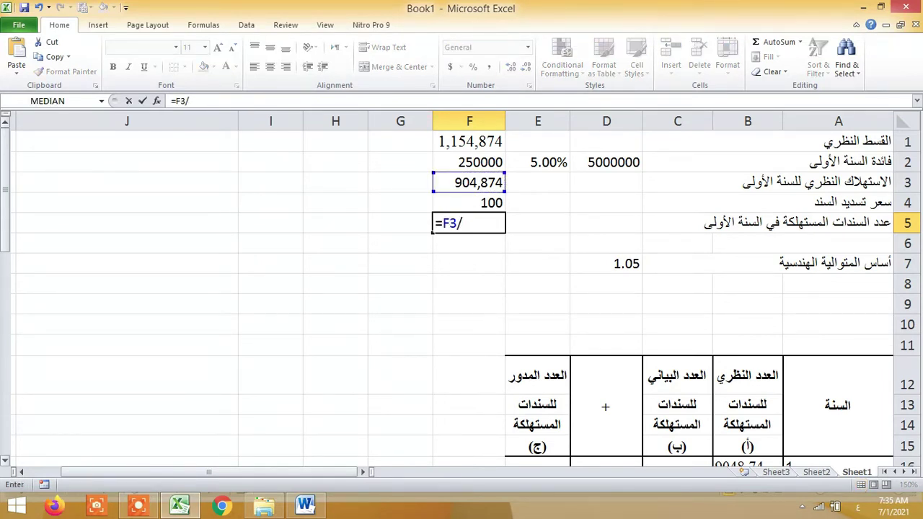
key(Up)
key(Return)
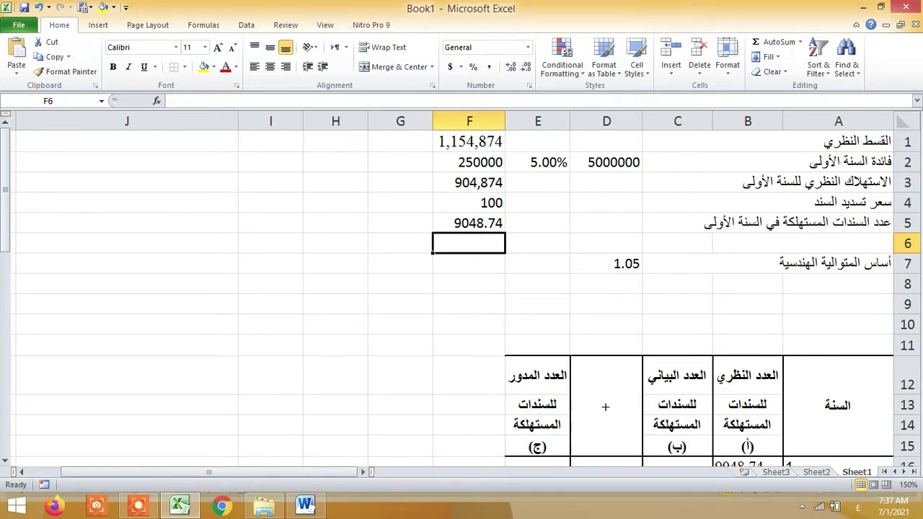
Examine the year rows 1 to 5 of the bond table and the first-year entry in its theoretical count column.
key(Down)
key(Down)
key(Down)
key(Down)
key(Down)
key(Down)
key(Down)
key(Down)
key(Down)
key(Down)
key(Down)
key(Down)
key(Down)
key(Down)
key(Down)
key(Down)
key(Down)
key(Down)
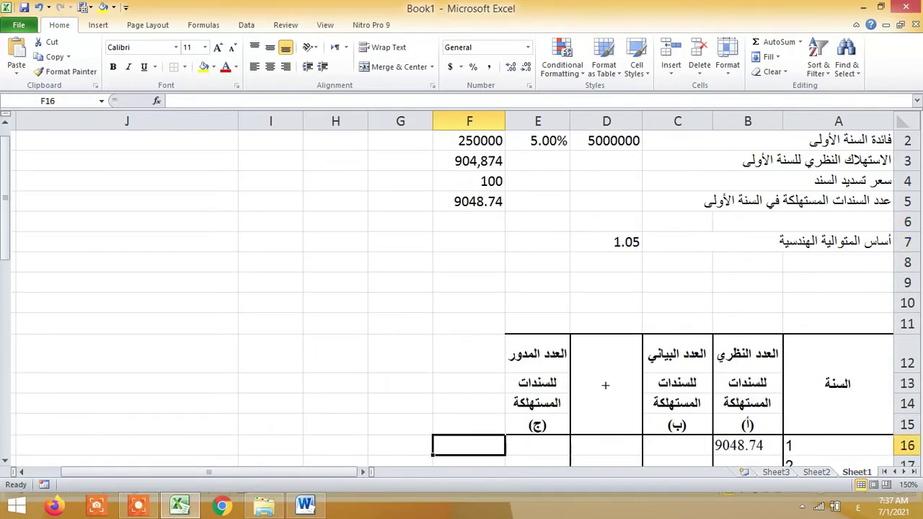
key(Up)
key(Up)
key(Up)
key(Up)
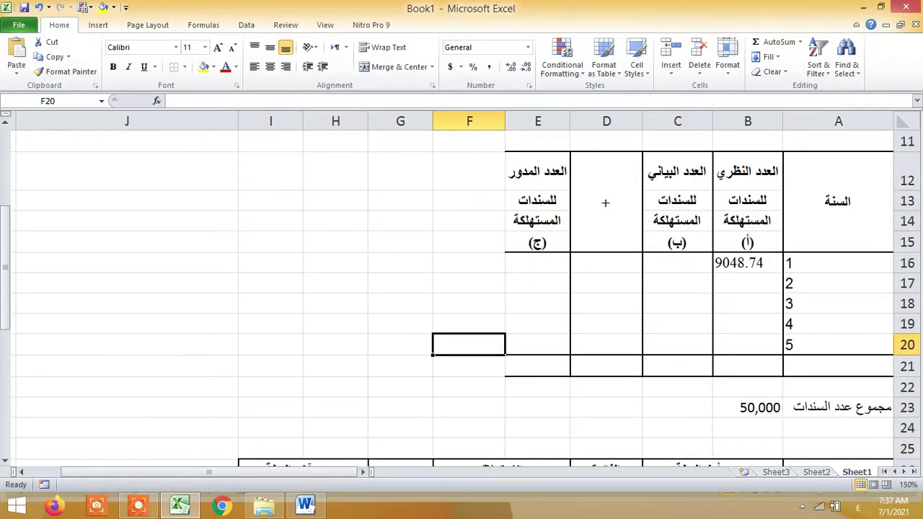
key(Right)
key(Right)
key(Right)
key(Right)
key(Right)
key(Up)
key(Up)
key(Up)
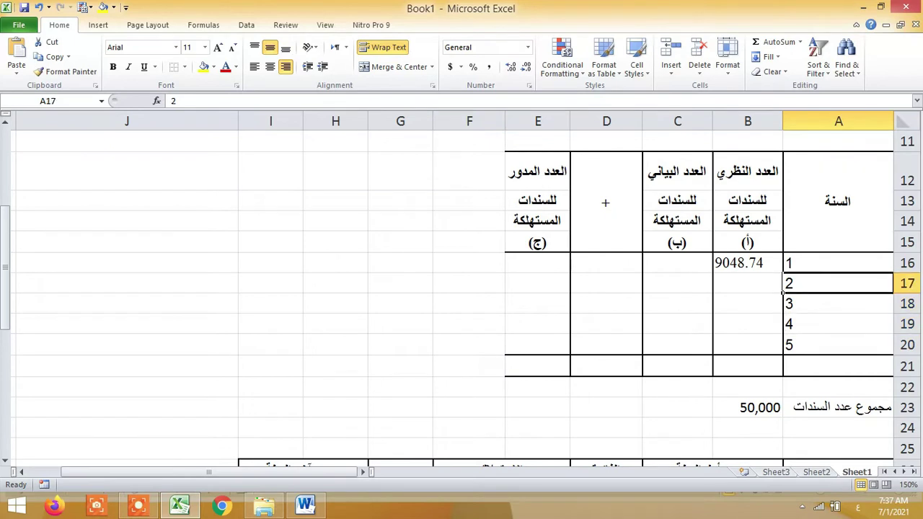
key(Up)
key(Down)
key(Down)
key(Down)
key(Down)
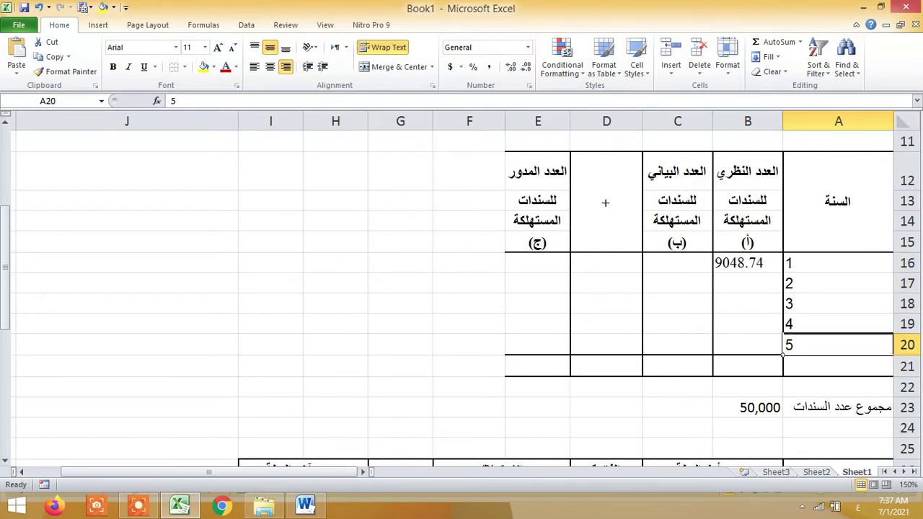
key(Up)
key(Up)
key(Up)
key(Up)
key(Left)
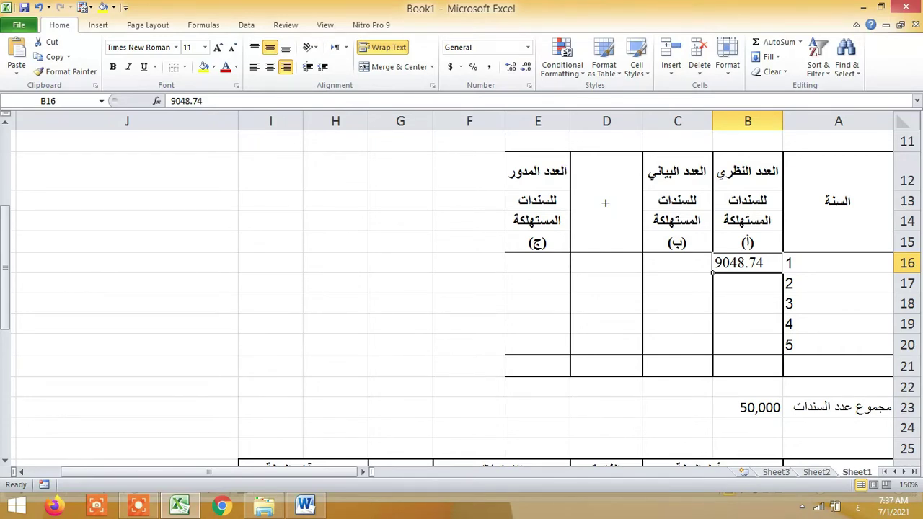
Examine the first-year bond count calculation above the table as the source of the theoretical column's first entry.
key(Up)
key(Up)
key(Up)
key(Up)
key(Up)
key(Up)
key(Up)
key(Up)
key(Up)
key(Up)
key(Up)
key(Up)
key(Up)
key(Up)
key(Right)
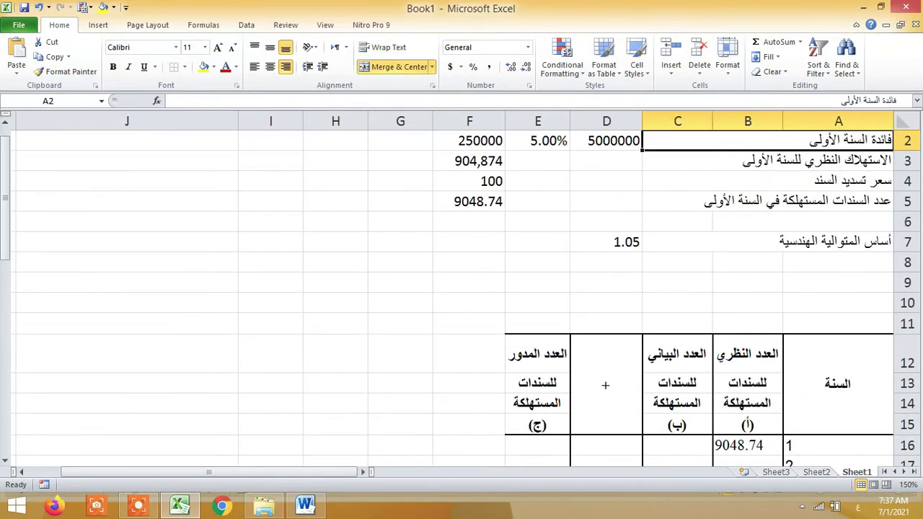
key(Down)
key(Down)
key(Down)
key(Down)
key(Left)
key(Left)
key(Left)
key(Left)
key(Left)
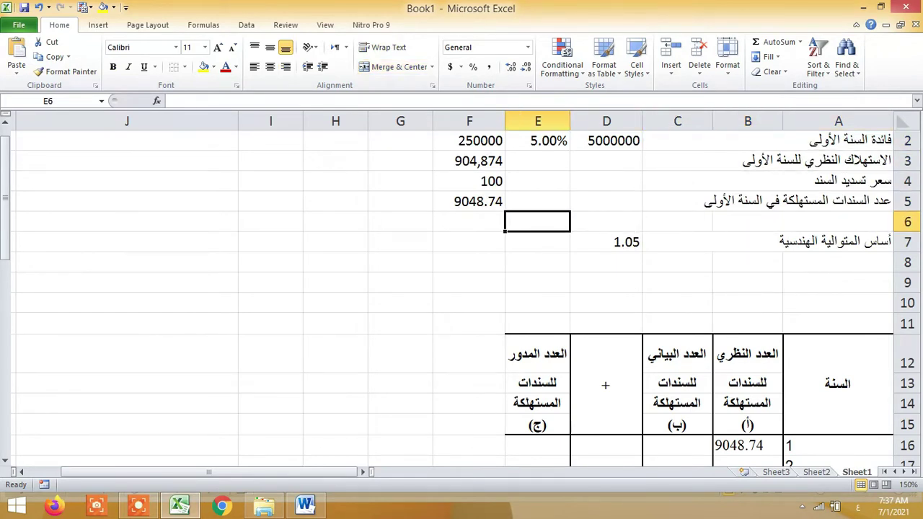
key(Up)
Calculate the theoretical bond count for year 2 in B17 by multiplying B16 by the geometric ratio in D7.
key(Down)
key(Down)
key(Down)
key(Down)
key(Down)
key(Down)
key(Down)
key(Down)
key(Down)
key(Down)
key(Down)
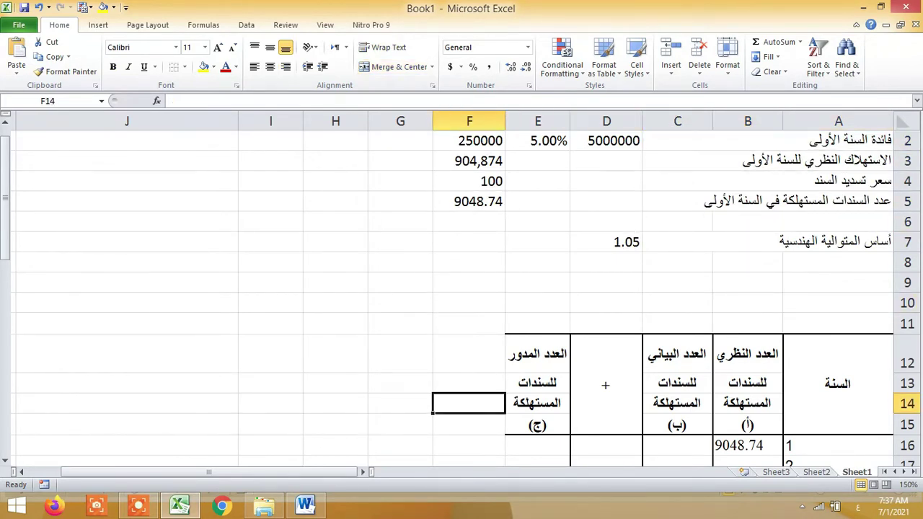
key(Right)
key(Right)
key(Right)
key(Right)
key(Down)
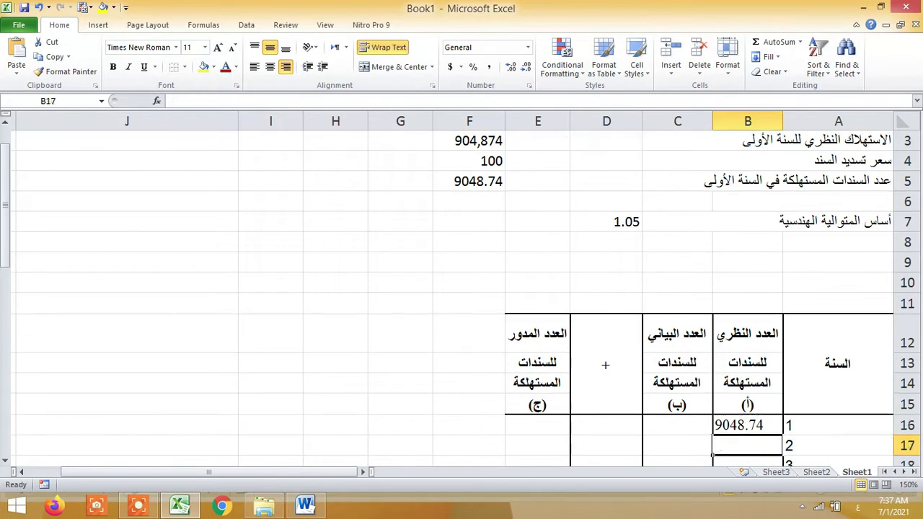
text(=B16*)
key(Up)
key(Up)
key(Up)
key(Up)
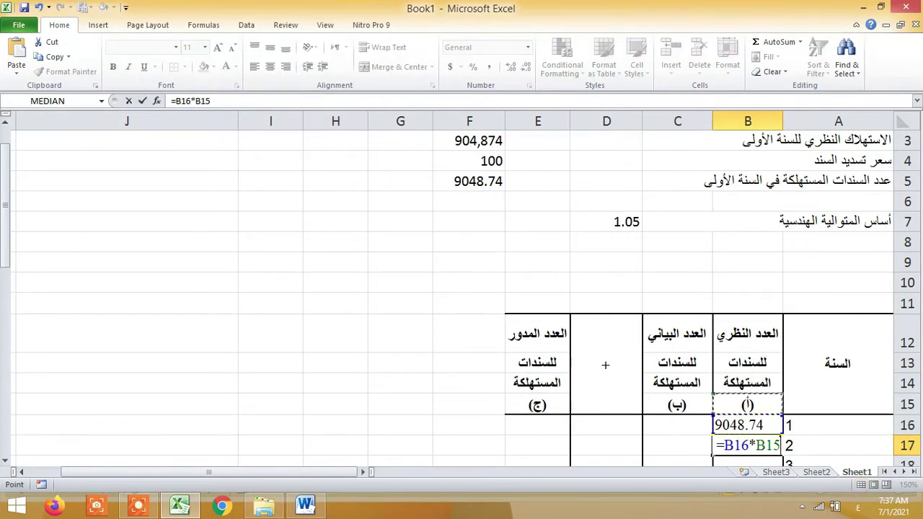
key(Up)
key(Up)
key(Up)
key(Up)
key(Up)
key(Up)
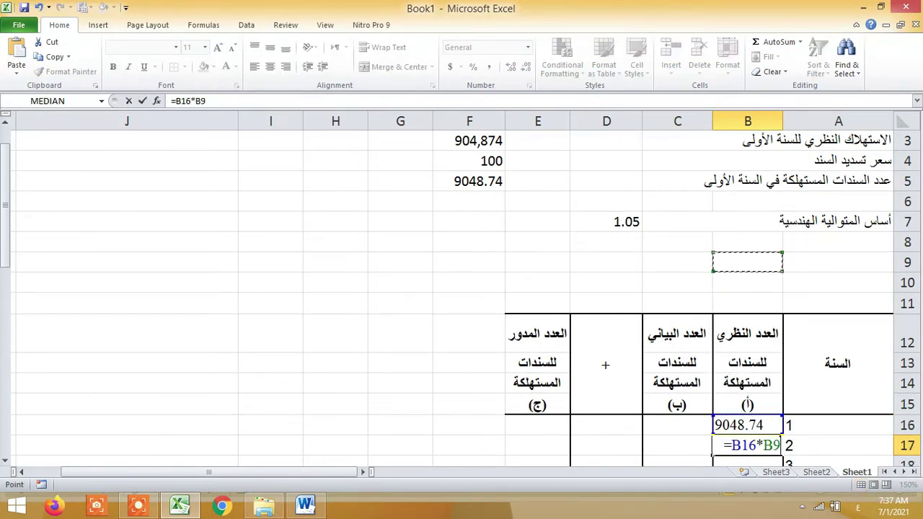
key(Left)
key(Left)
key(Return)
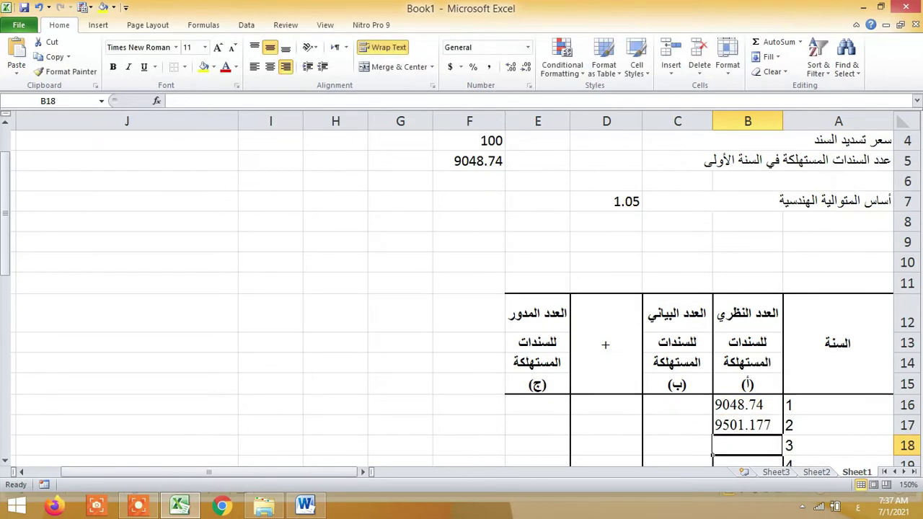
Calculate the theoretical bond count for year 3 in B18 by multiplying B17 by the geometric ratio in D7.
text(=)
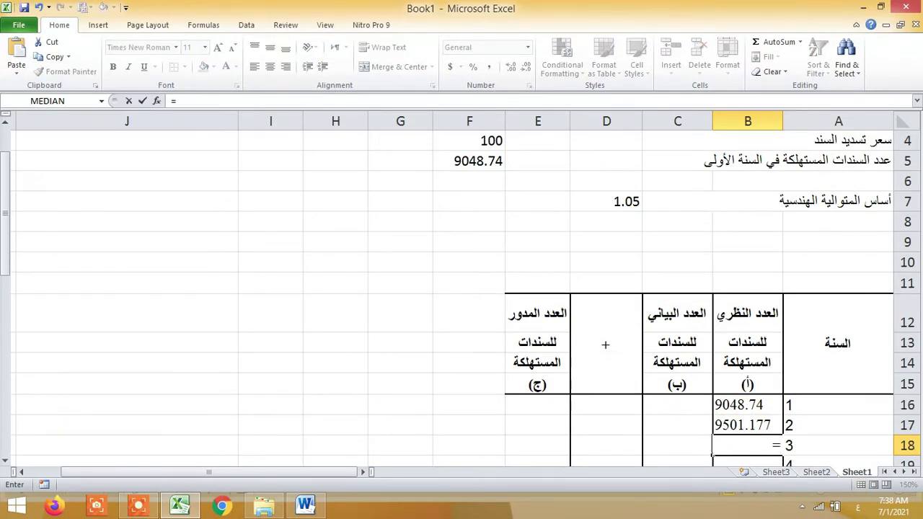
key(Up)
text(*)
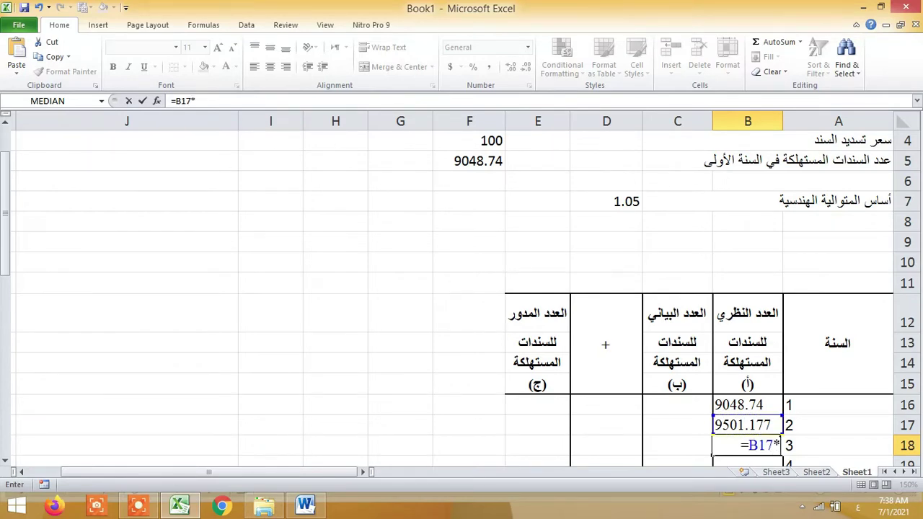
key(Up)
key(Up)
key(Up)
key(Up)
key(Up)
key(Up)
key(Up)
key(Up)
key(Up)
key(Up)
key(Up)
key(Up)
key(Left)
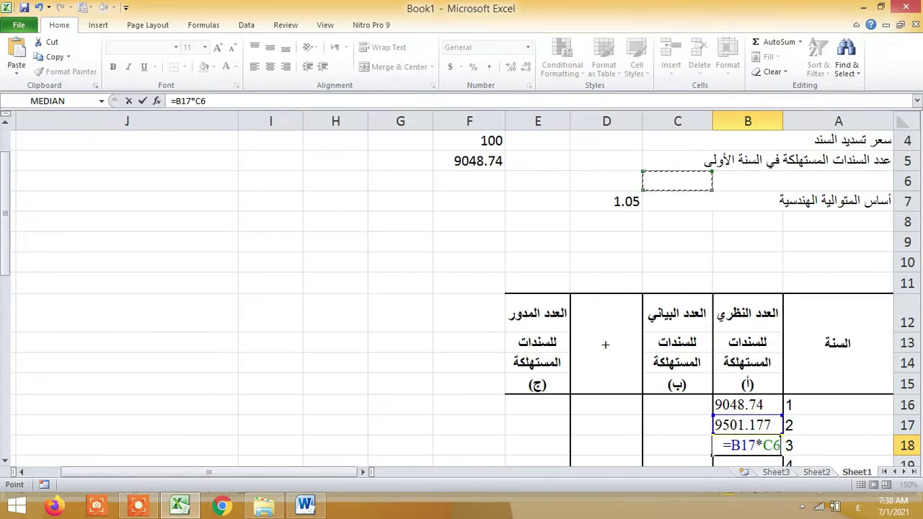
key(Down)
key(Left)
key(Return)
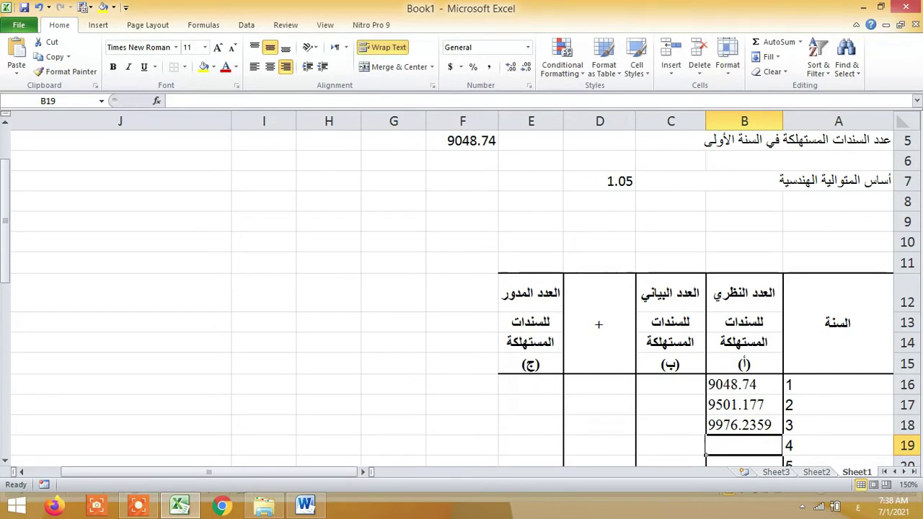
Calculate the theoretical bond count for year 4 in B19 by multiplying B18 by the geometric ratio in D7.
text(=)
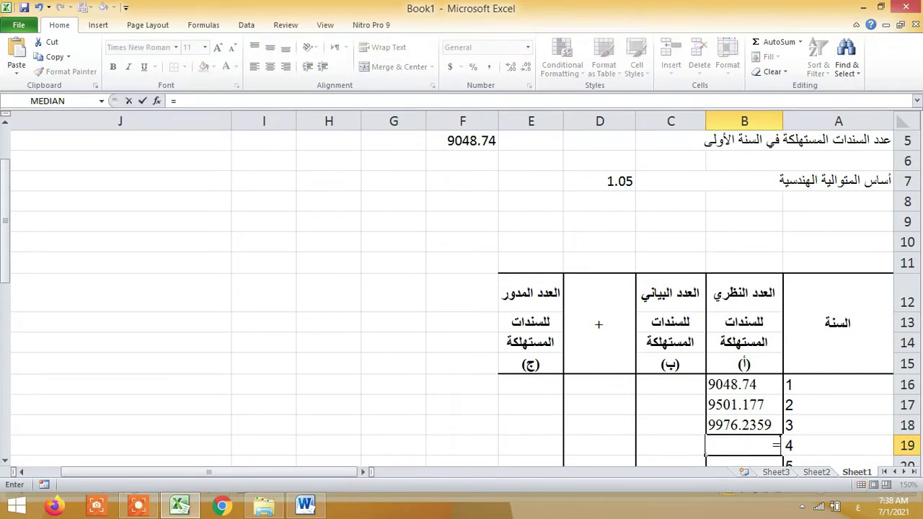
key(Up)
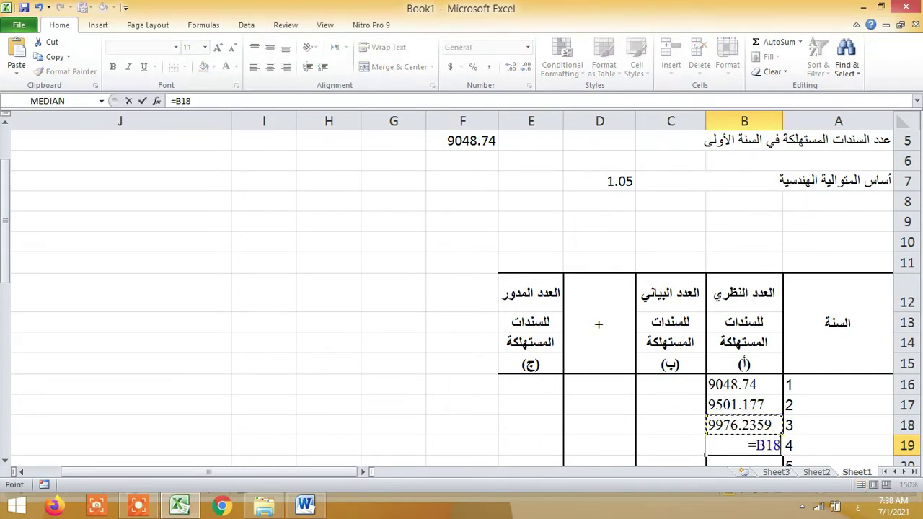
text(*)
key(Up)
key(Up)
key(Up)
key(Up)
key(Up)
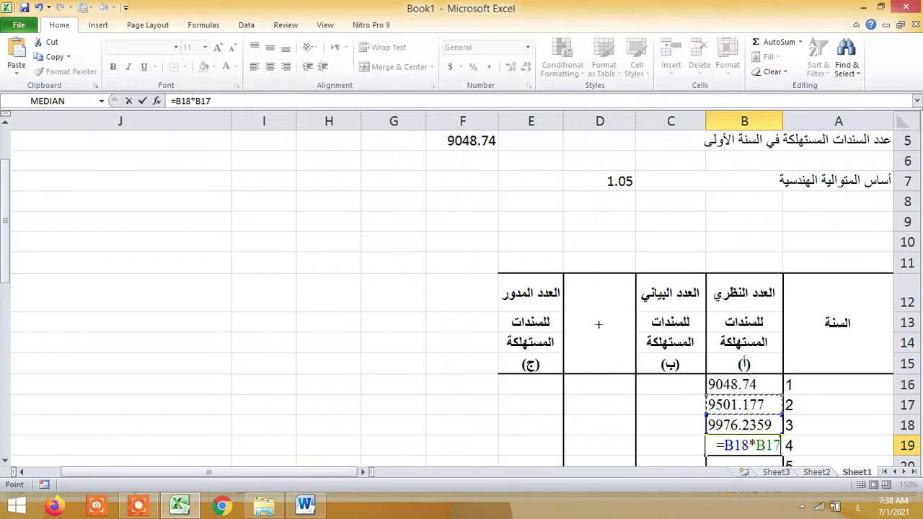
key(Up)
key(Up)
key(Up)
key(Up)
key(Up)
key(Up)
key(Up)
key(Right)
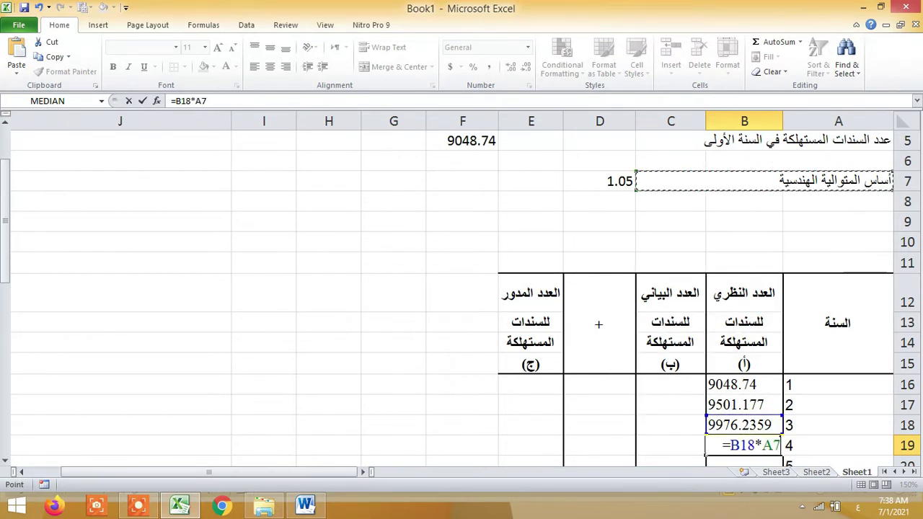
key(Left)
key(Left)
key(Left)
key(Return)
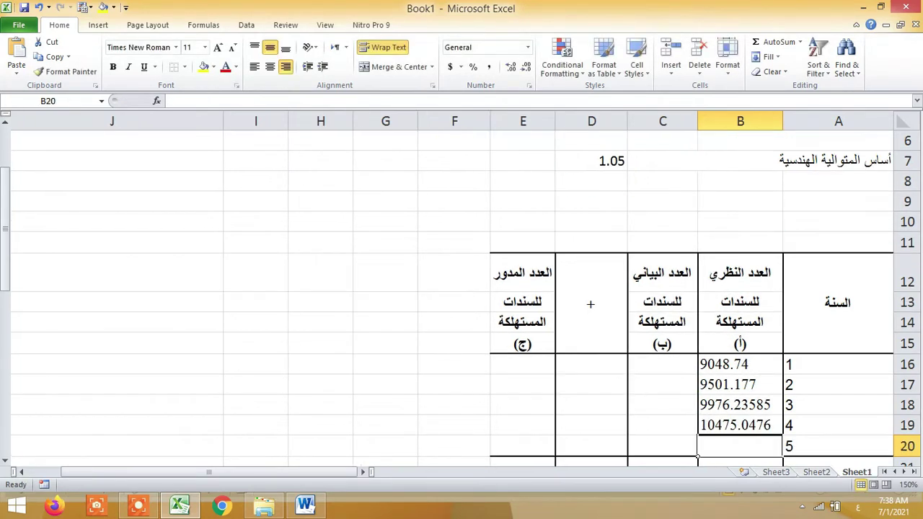
Calculate the theoretical bond count for year 5 in B20 by multiplying B19 by the geometric ratio in D7.
text(=)
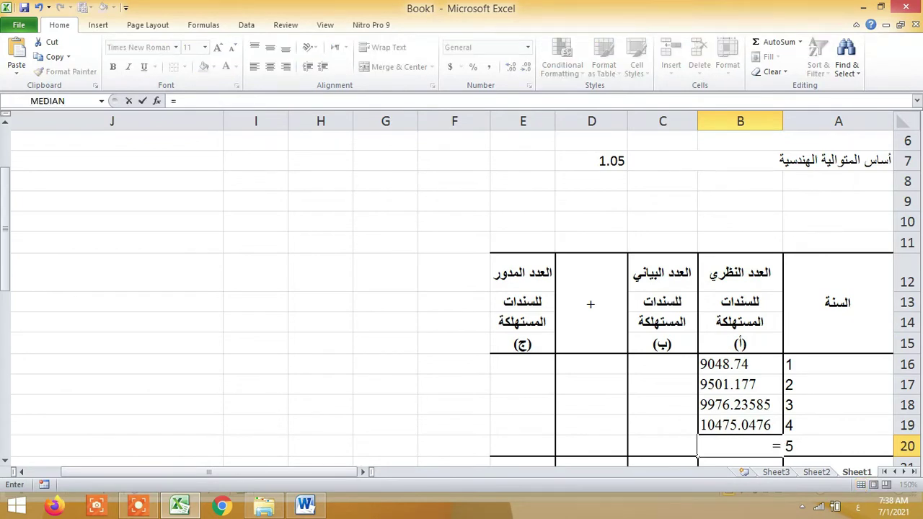
key(Up)
key(Up)
key(Up)
key(Up)
key(Up)
key(Up)
key(Up)
key(Up)
key(Up)
key(Up)
key(Up)
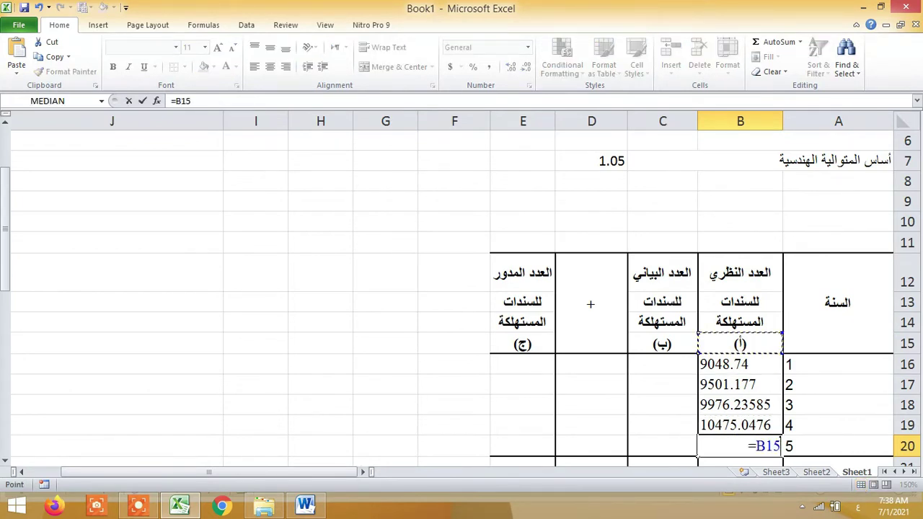
key(Left)
key(Up)
key(Left)
key(Up)
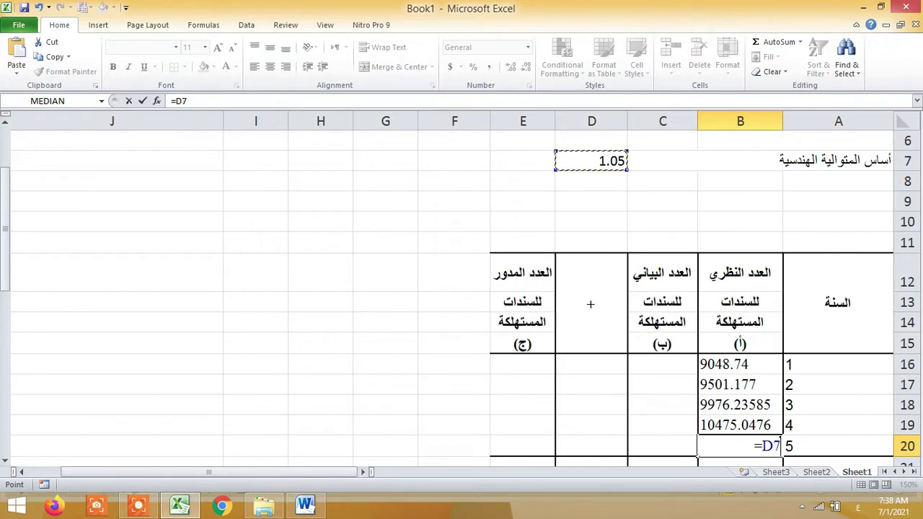
text(*)
key(Up)
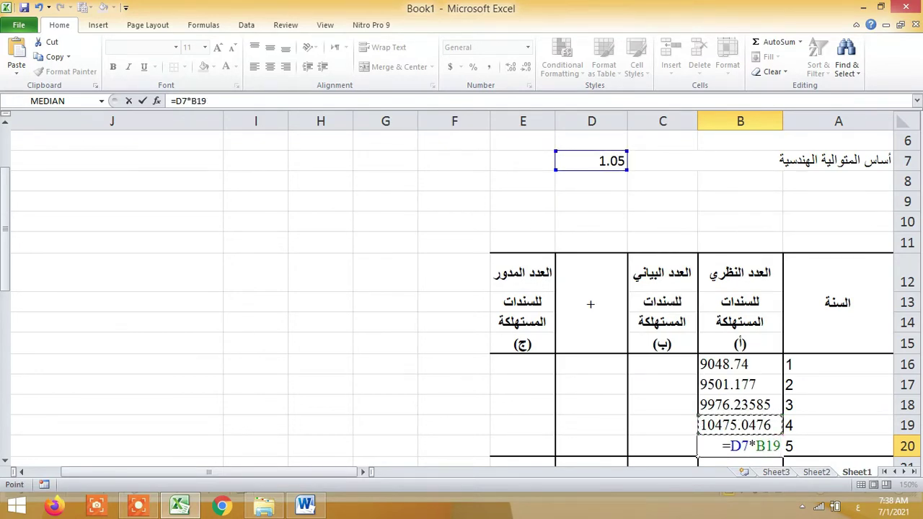
key(Return)
Enter the integer bond counts 9048, 9501 and 9976 for years 1 to 3 in C16:C18.
key(Up)
key(Up)
key(Up)
key(Up)
key(Up)
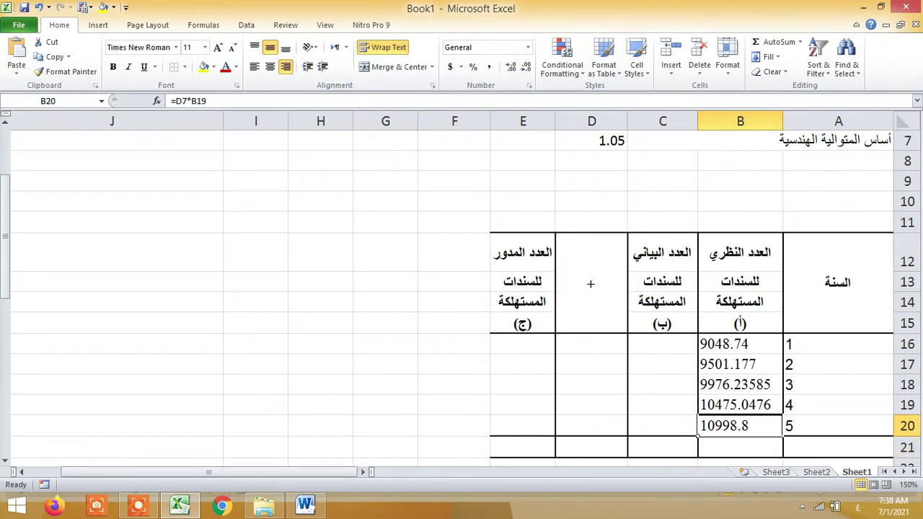
key(Left)
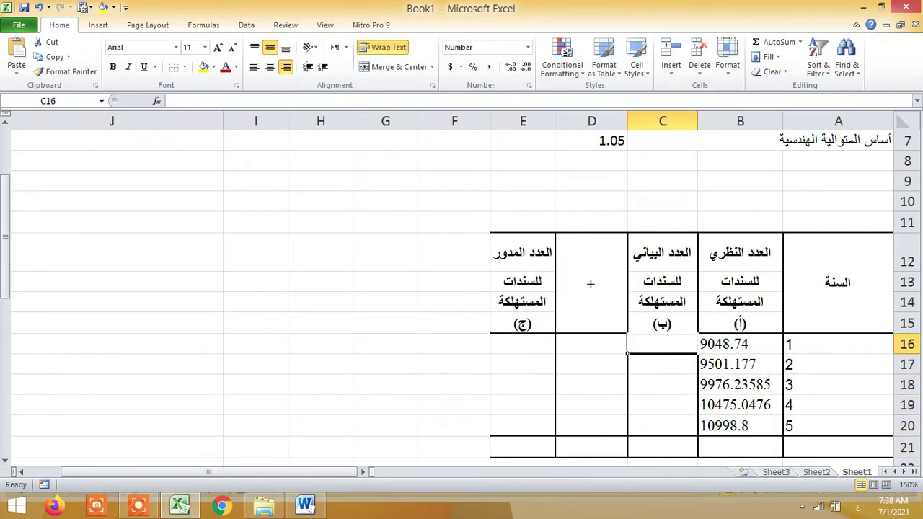
text(90)
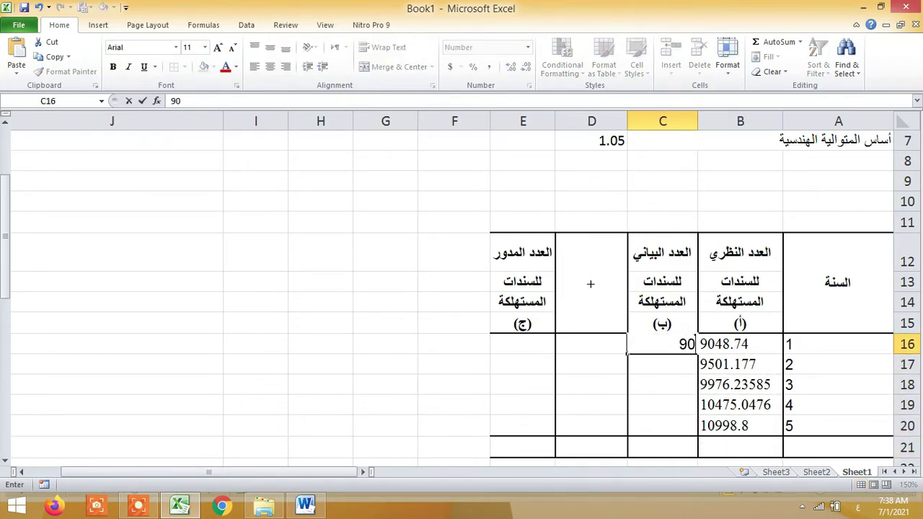
text(48)
key(Return)
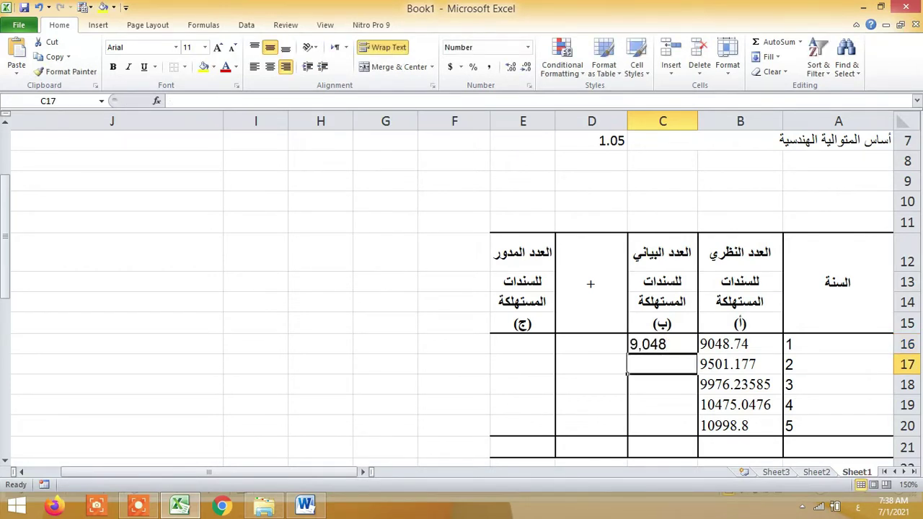
text(9501)
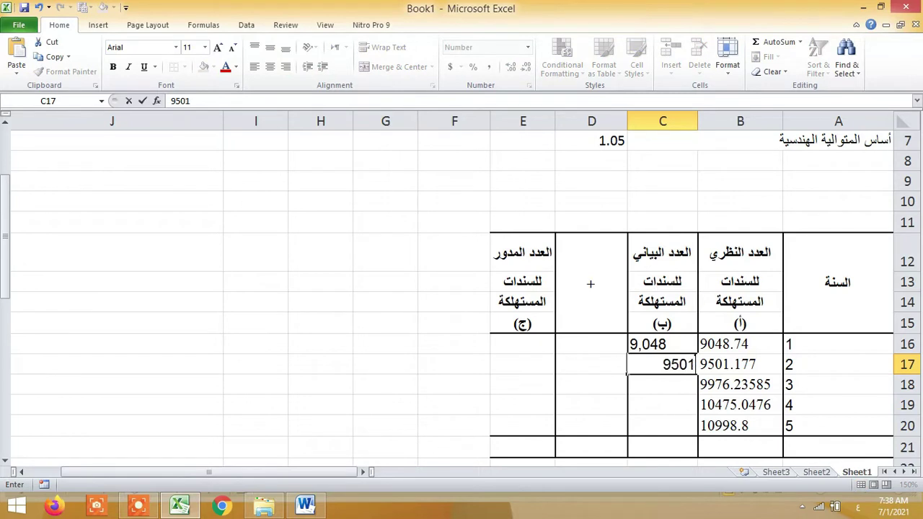
key(Return)
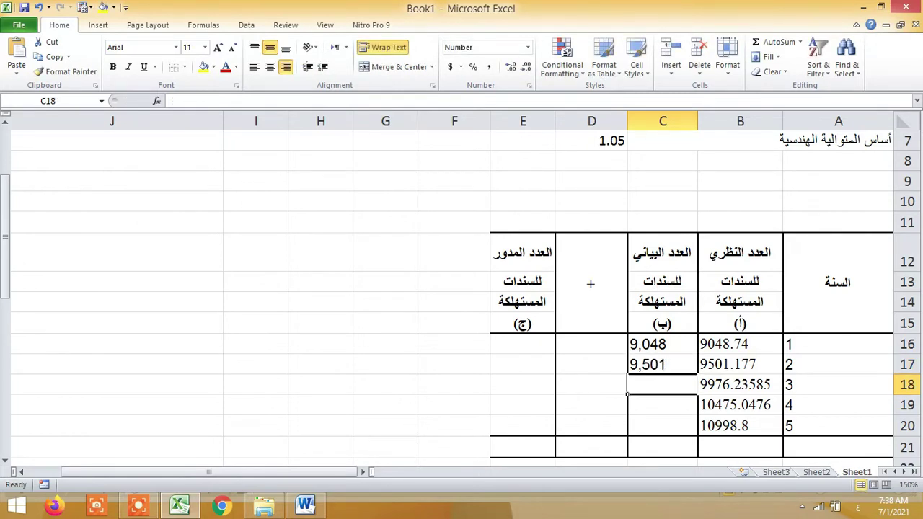
text(9976)
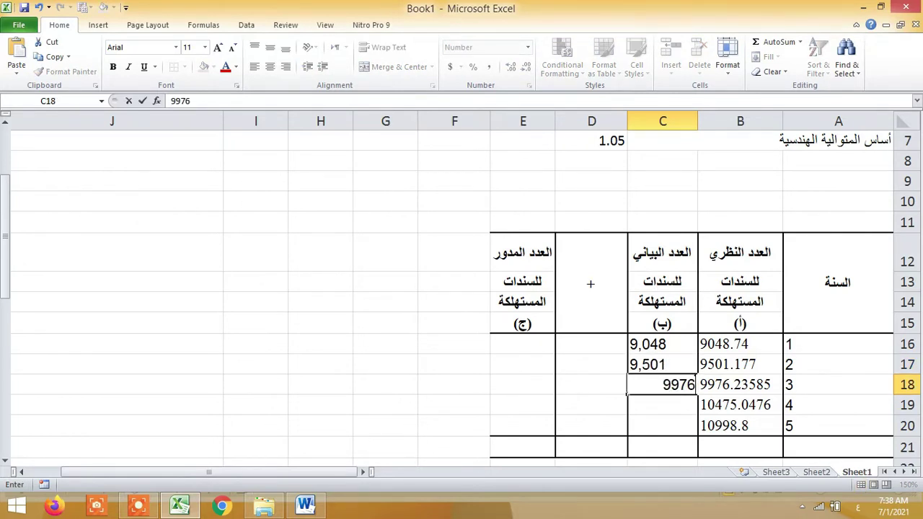
key(Return)
Enter the integer bond counts 10475 and 10998 for years 4 and 5 in C19:C20.
text(10)
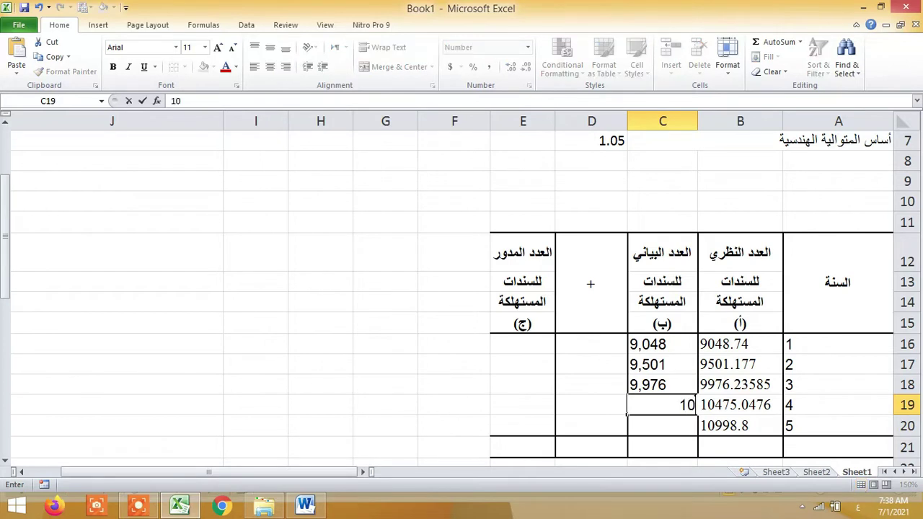
text(475)
key(Return)
text(10)
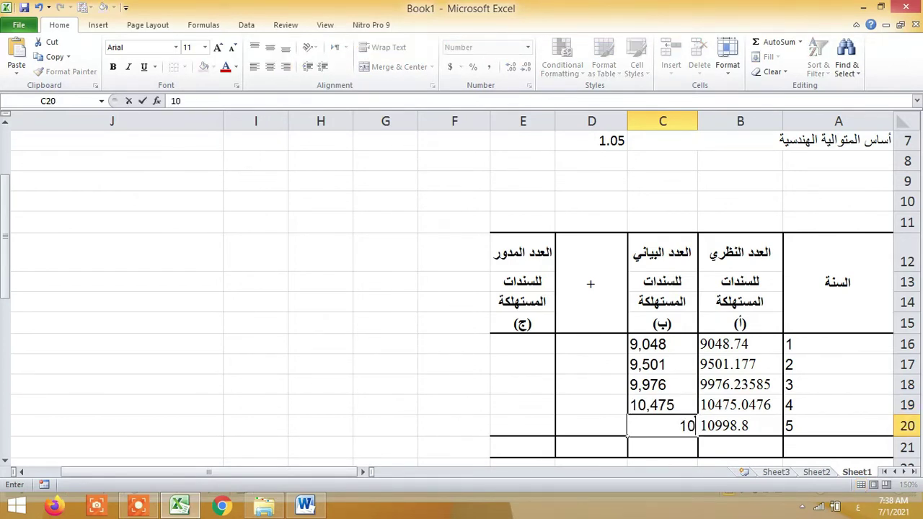
text(998)
key(Return)
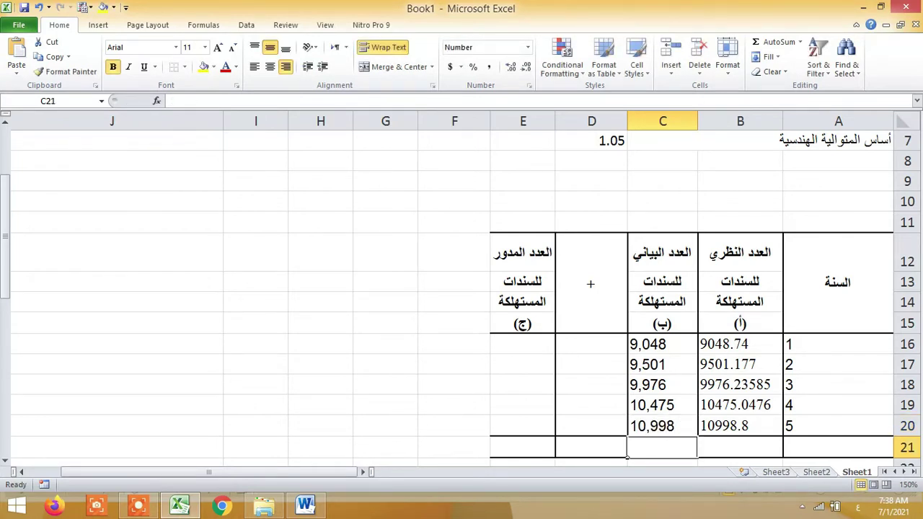
Sum the integer bond counts C16:C20 in C21 and compare the total with the overall bond count in B23.
drag(653, 344, 653, 447)
click(775, 41)
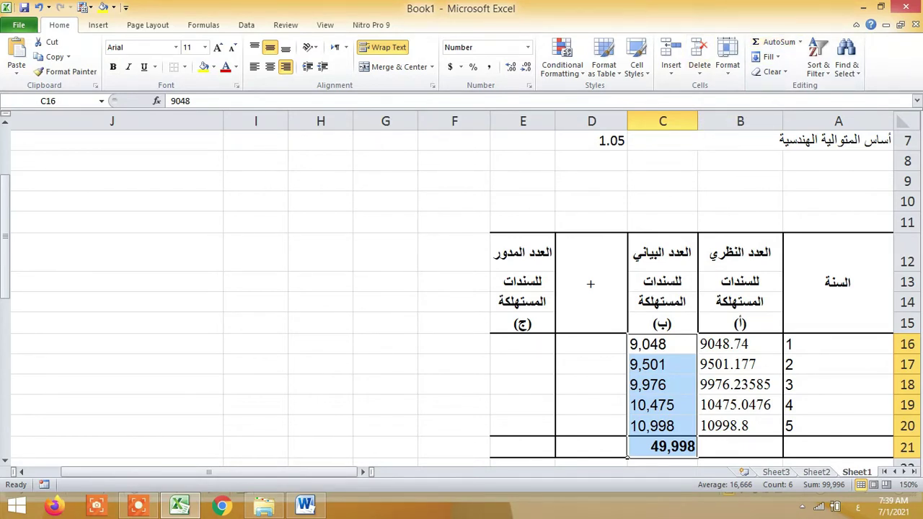
click(628, 456)
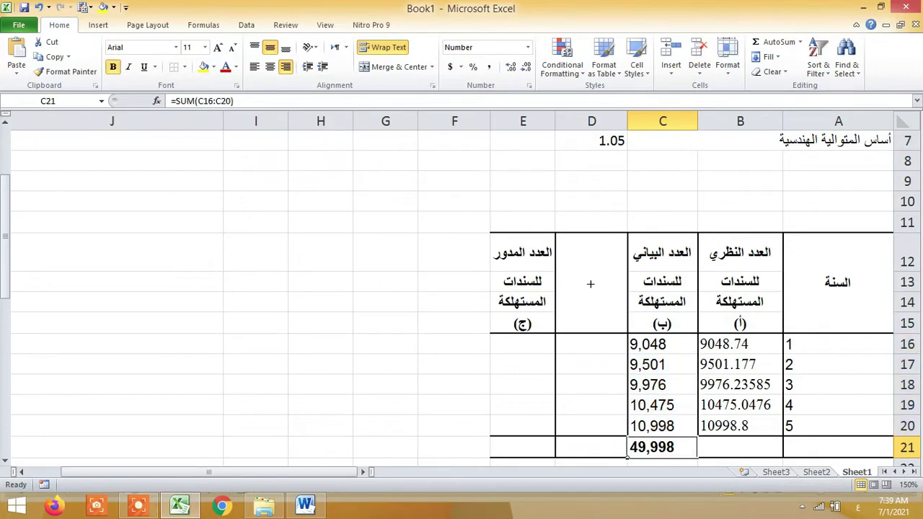
scroll(627, 456, up, 1)
scroll(627, 433, down, 2)
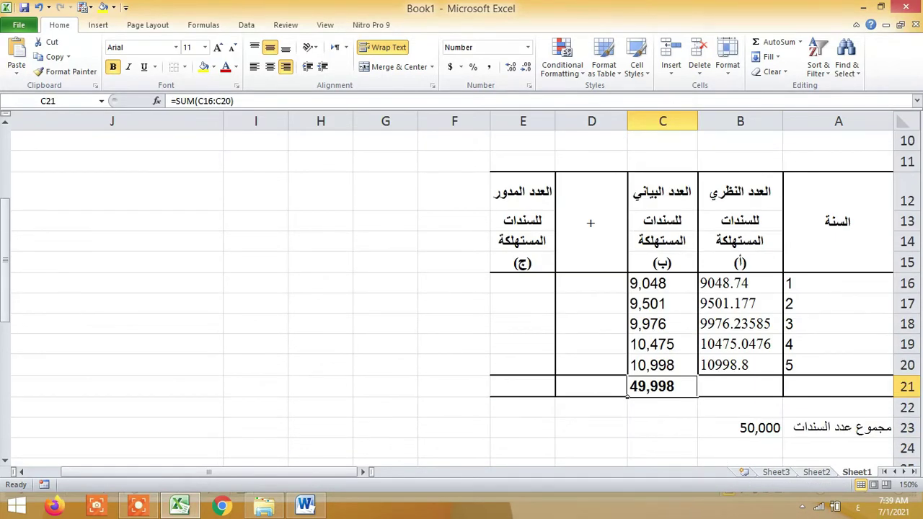
scroll(628, 404, up, 1)
click(838, 182)
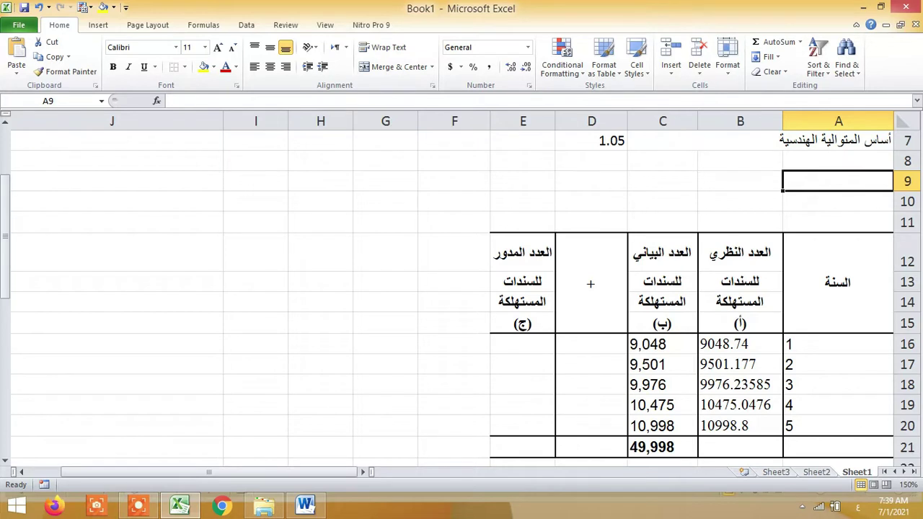
Compare the theoretical bond counts and enter a rounding adjustment of 1 for years 1 and 5 in D16 and D20.
click(740, 344)
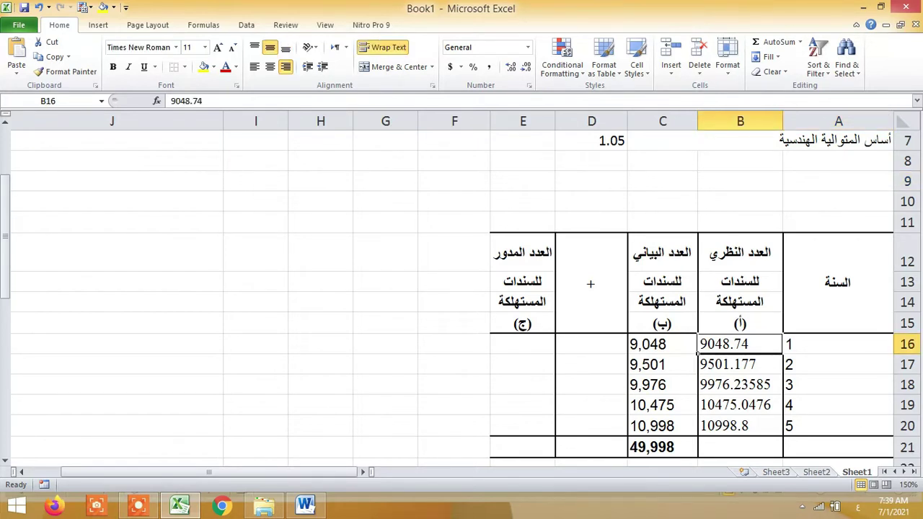
key(Down)
key(Down)
key(Down)
key(Down)
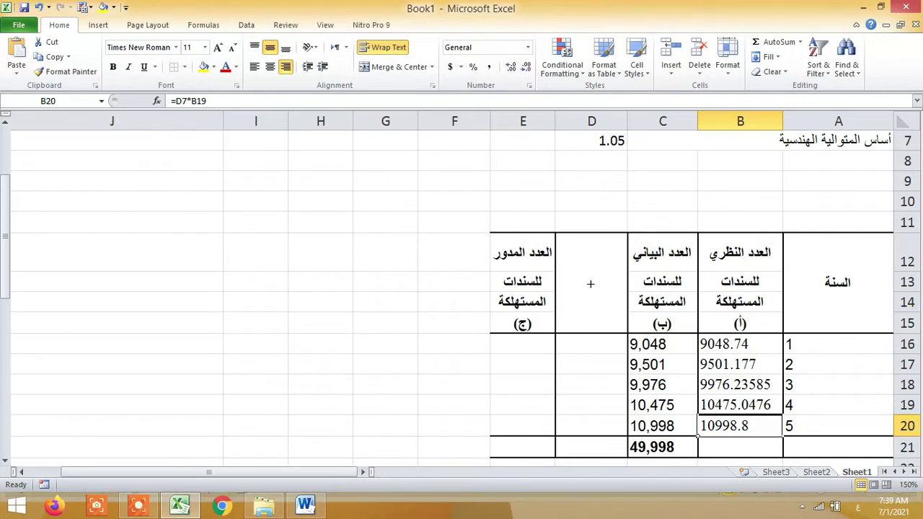
click(591, 344)
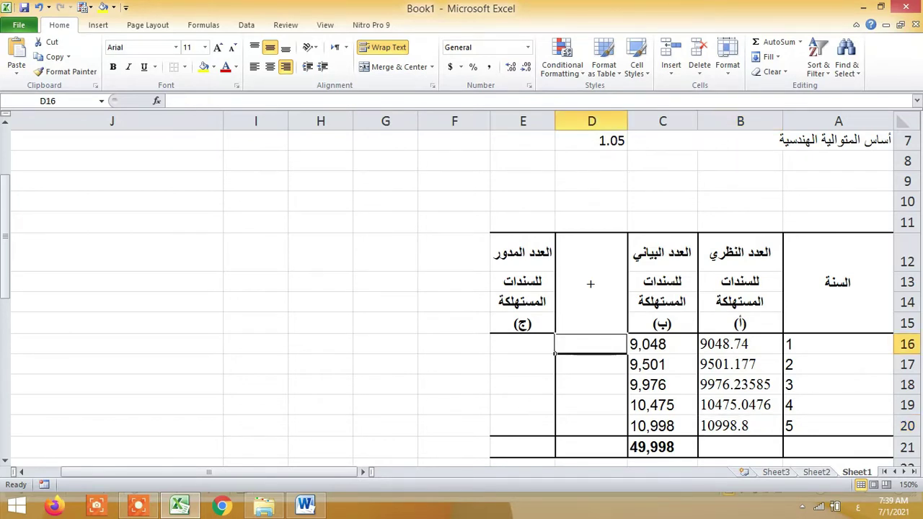
text(1)
key(Return)
key(Down)
key(Down)
key(Down)
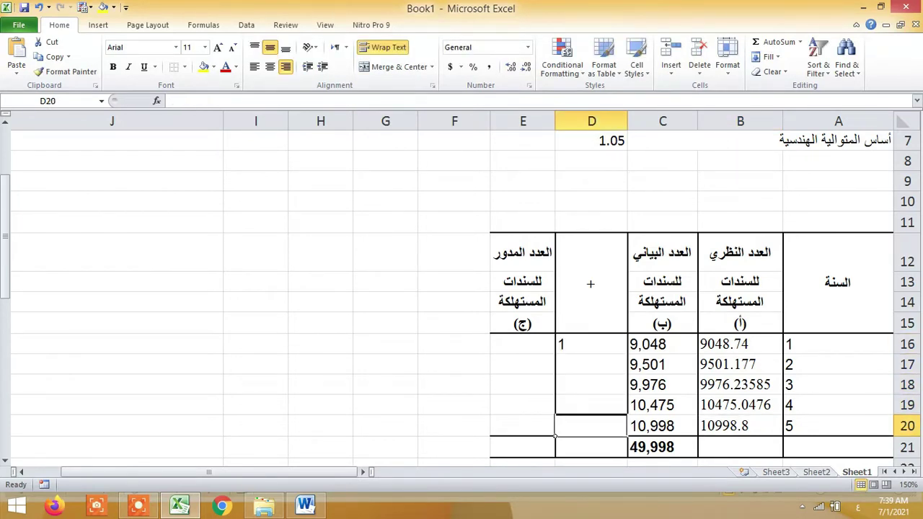
text(1)
key(Up)
key(Up)
key(Up)
key(Up)
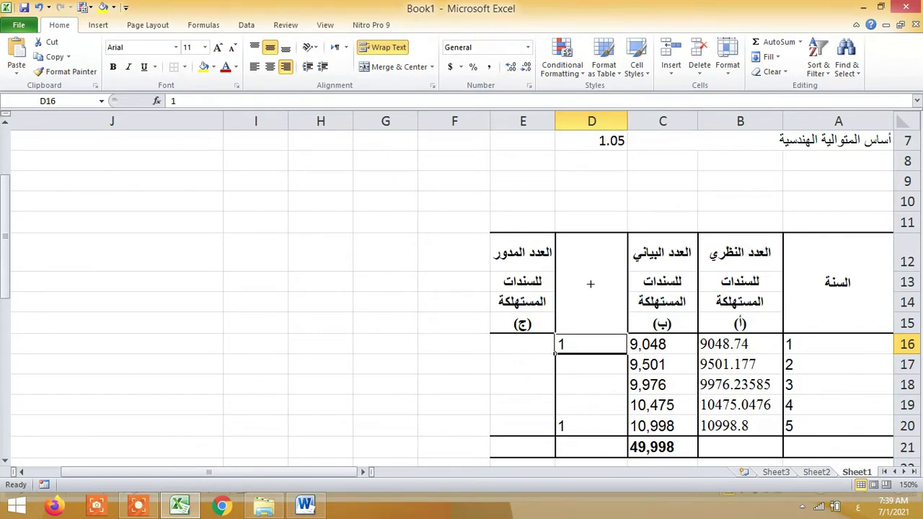
Calculate the rounded bond counts in E16:E20 by adding columns C and D, and total them in E21.
click(523, 364)
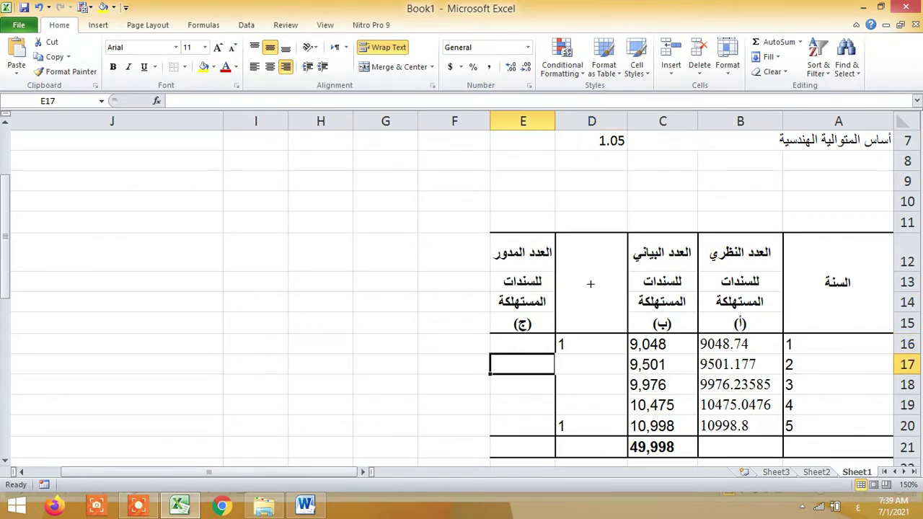
key(Up)
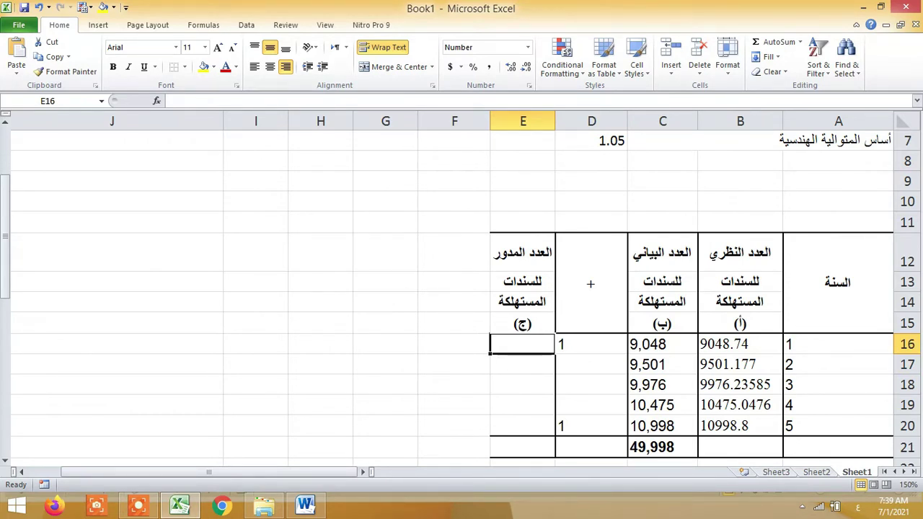
text(=C16+D16)
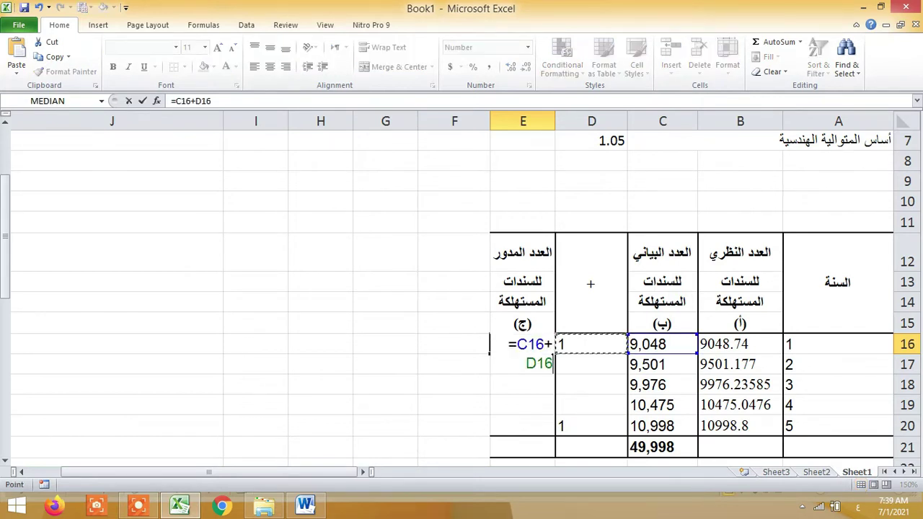
key(Return)
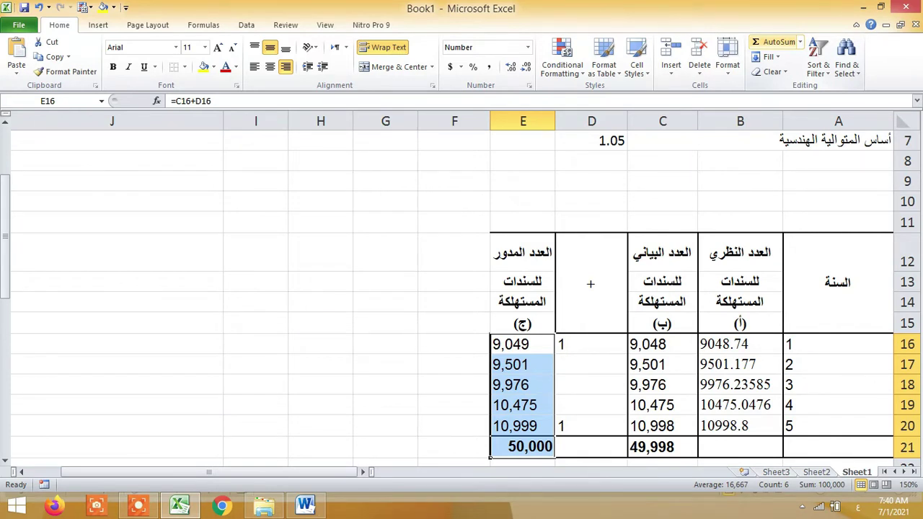
Clear the contents of B28:I31 in the amortization schedule below the total bond count.
key(alt+n)
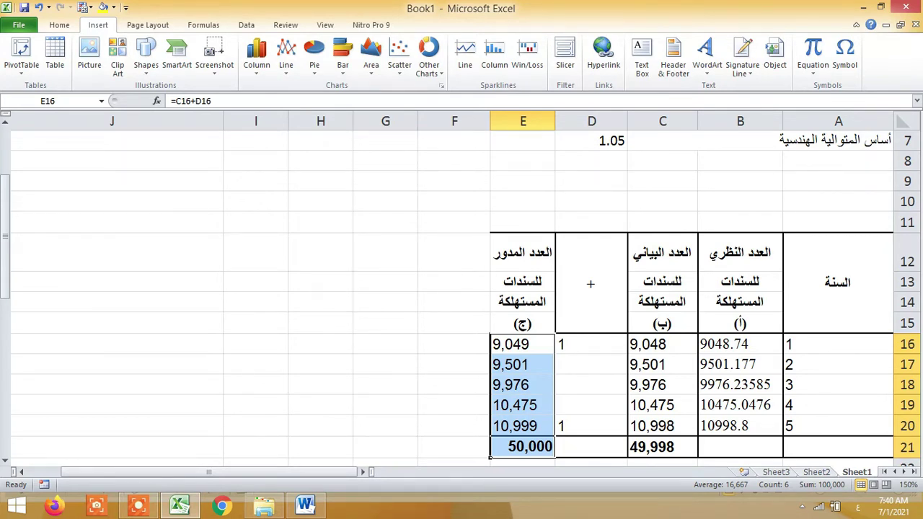
scroll(590, 284, down, 3)
drag(740, 390, 256, 453)
key(Delete)
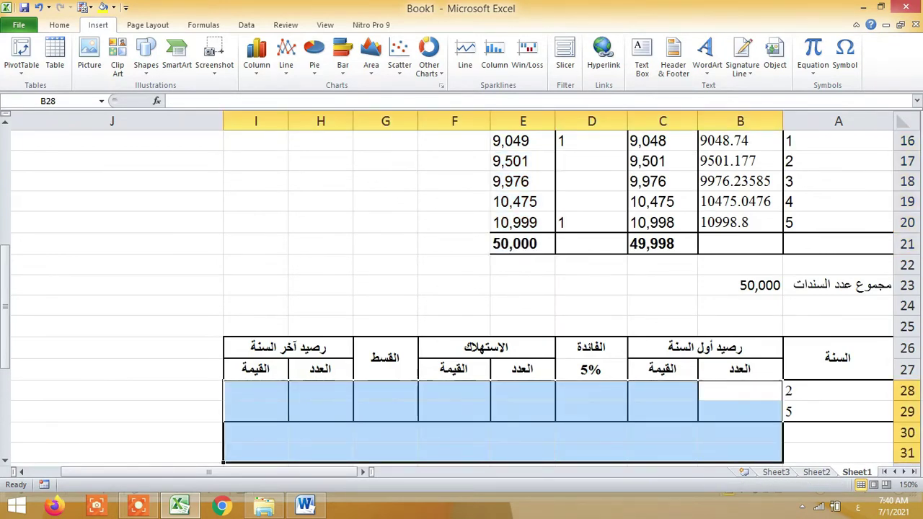
Calculate the opening bond count for year 2 in B28 by subtracting the rounded first-year count in E16 from B23.
double_click(739, 390)
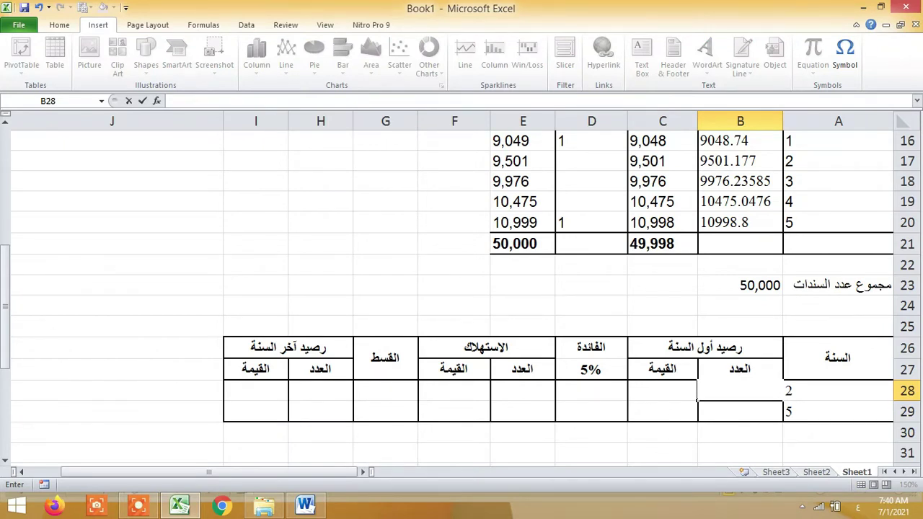
text(=)
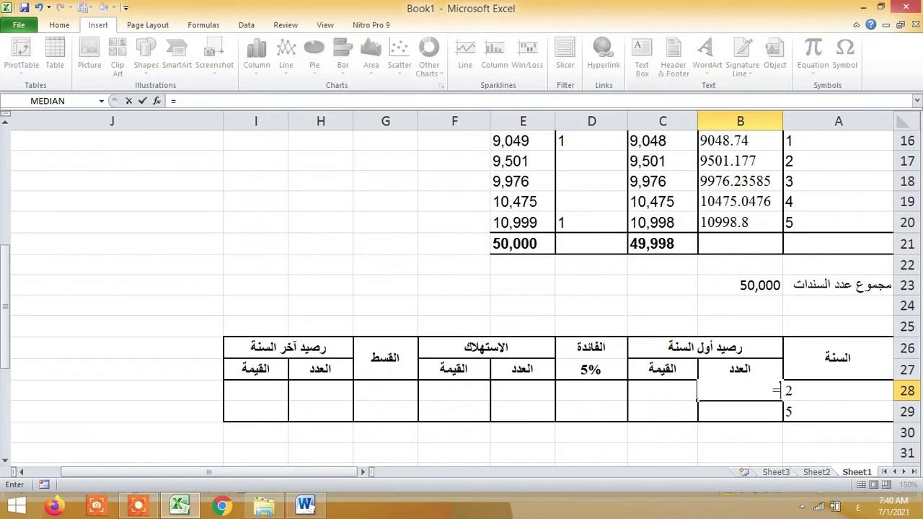
key(Up)
key(Up)
key(Up)
key(Up)
key(Up)
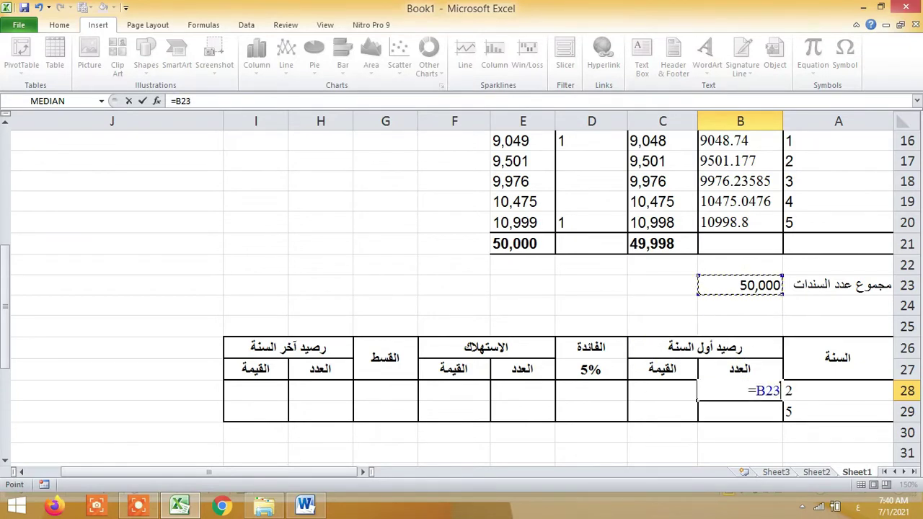
text(-)
key(Up)
key(Up)
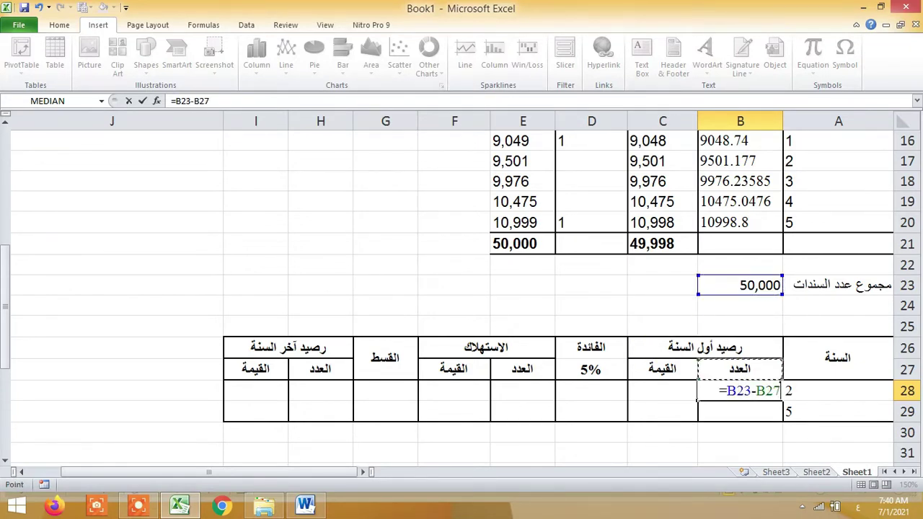
key(Up)
key(Up)
key(Up)
key(Up)
key(Up)
key(Up)
key(Up)
key(Up)
key(Up)
key(Up)
key(Up)
key(Down)
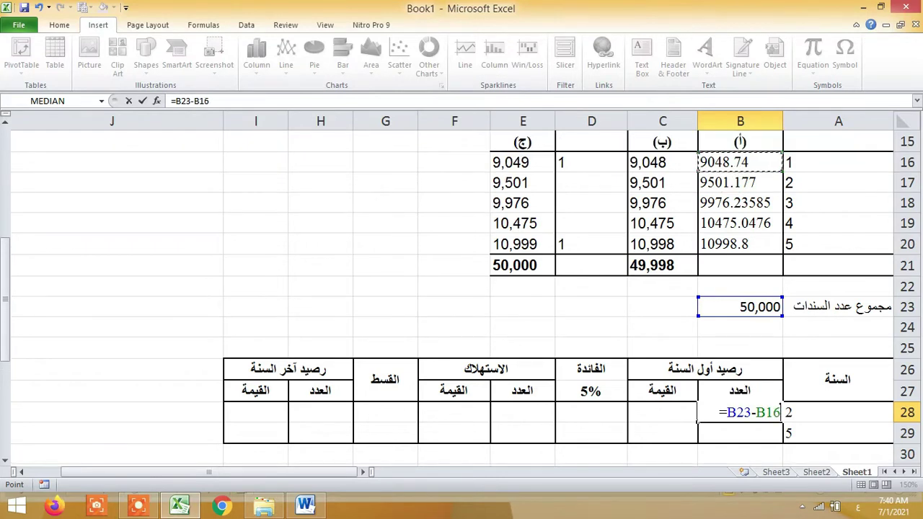
key(Left)
key(Left)
key(Left)
key(Return)
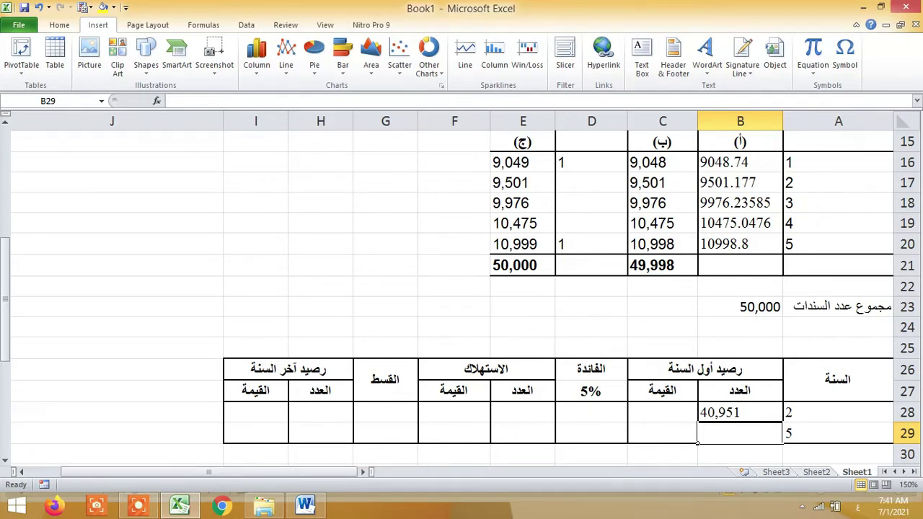
click(694, 437)
text(=)
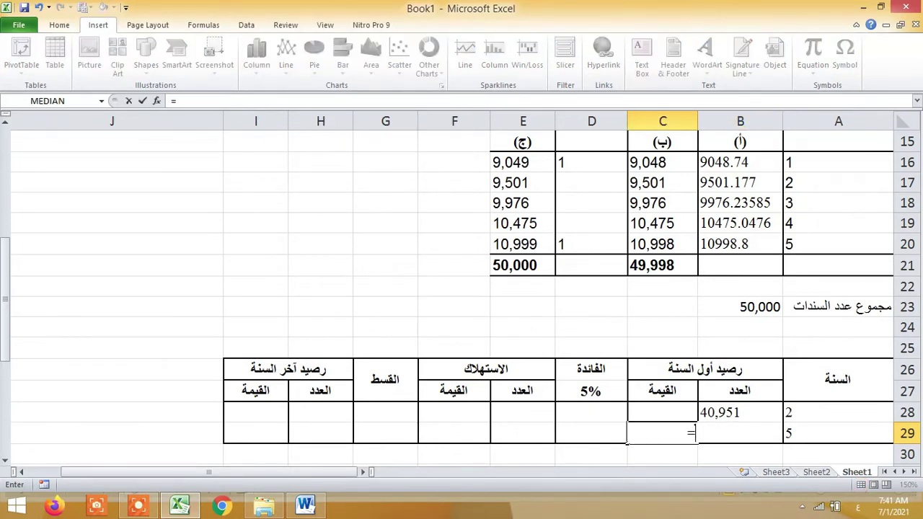
key(Escape)
Calculate year 2's opening value in C28 as B28*100 and its 5% interest in D28 as C28*0.05.
click(628, 420)
text(=B28*100)
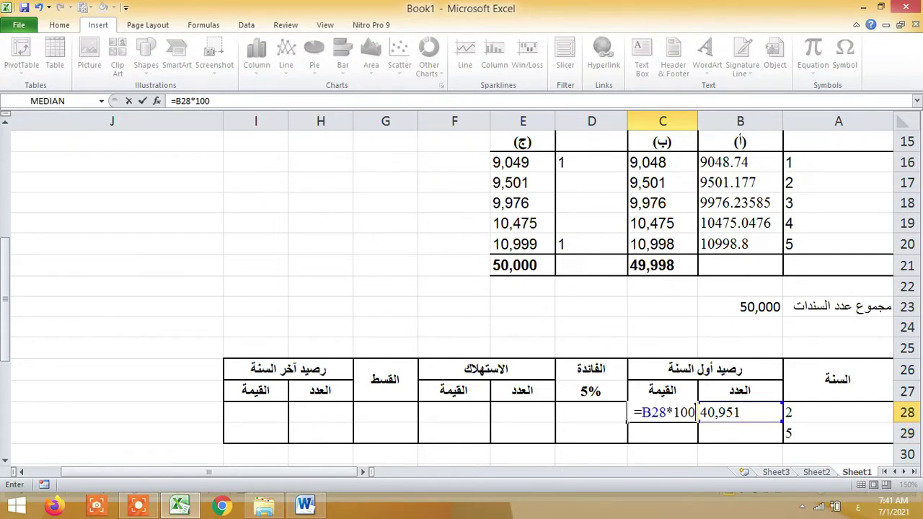
key(Return)
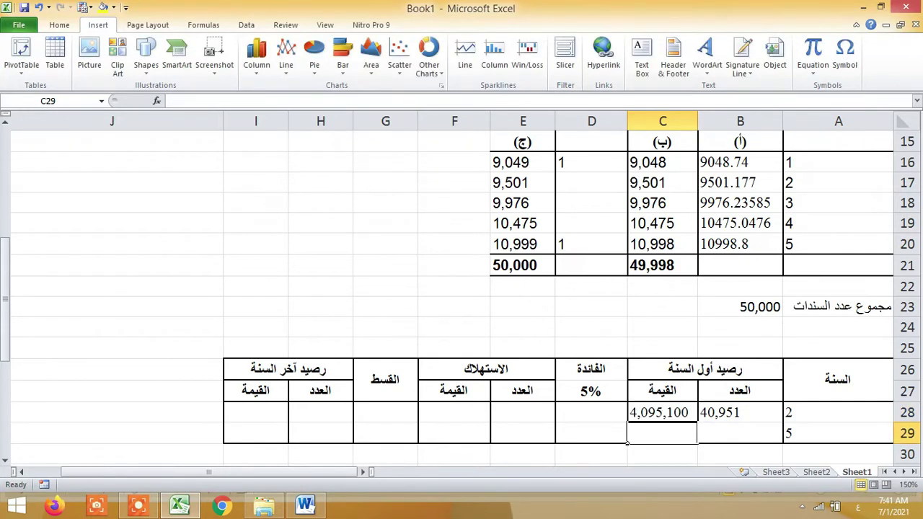
click(559, 418)
text(=C28*0.05)
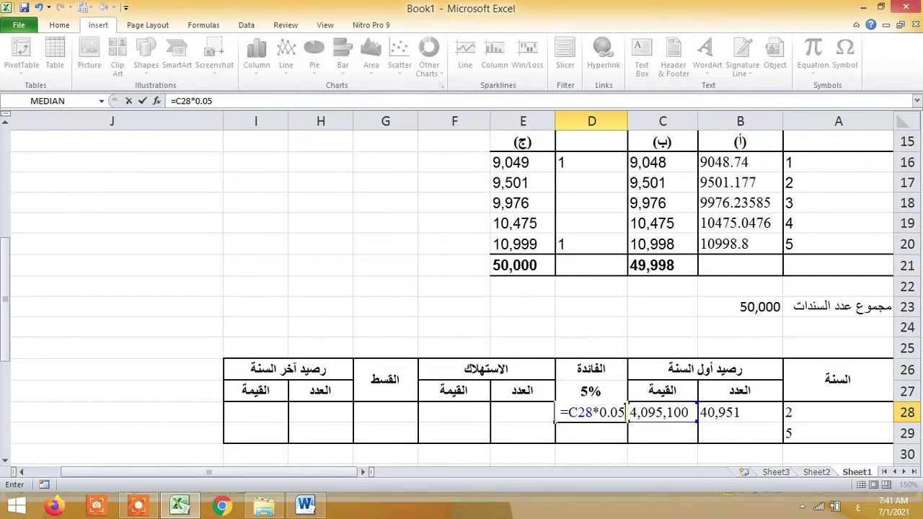
key(Return)
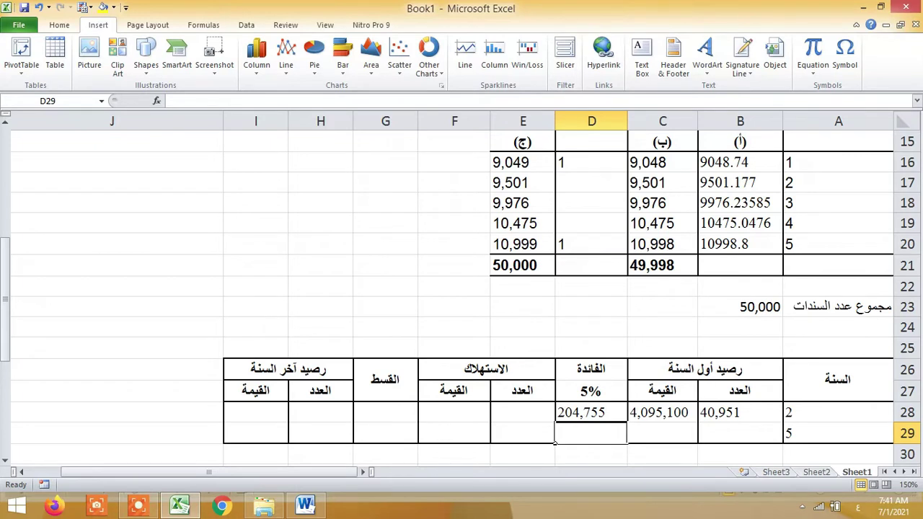
Enter year 2's amortized bond count in E28 by referencing the rounded count in E17.
click(523, 432)
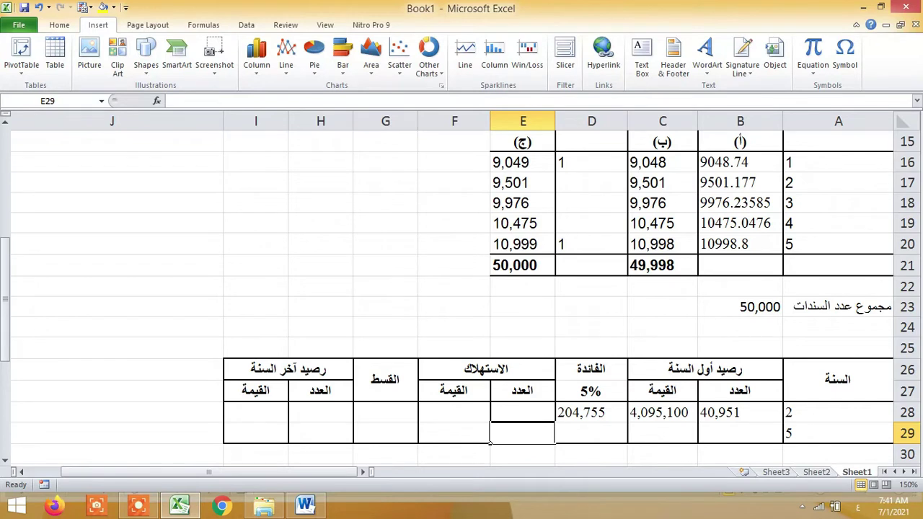
text(=)
key(Up)
key(Up)
key(Up)
key(Up)
key(Up)
key(Up)
key(Up)
key(Up)
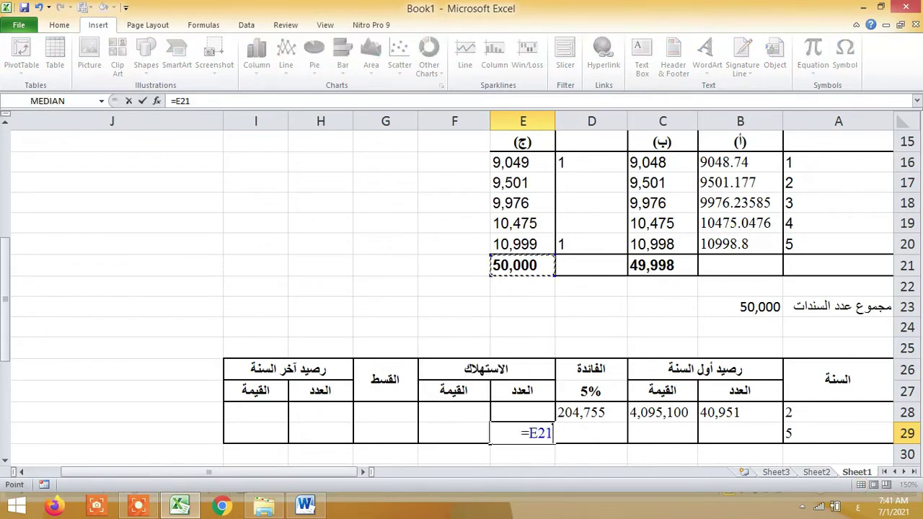
key(Up)
key(Up)
key(Up)
key(Up)
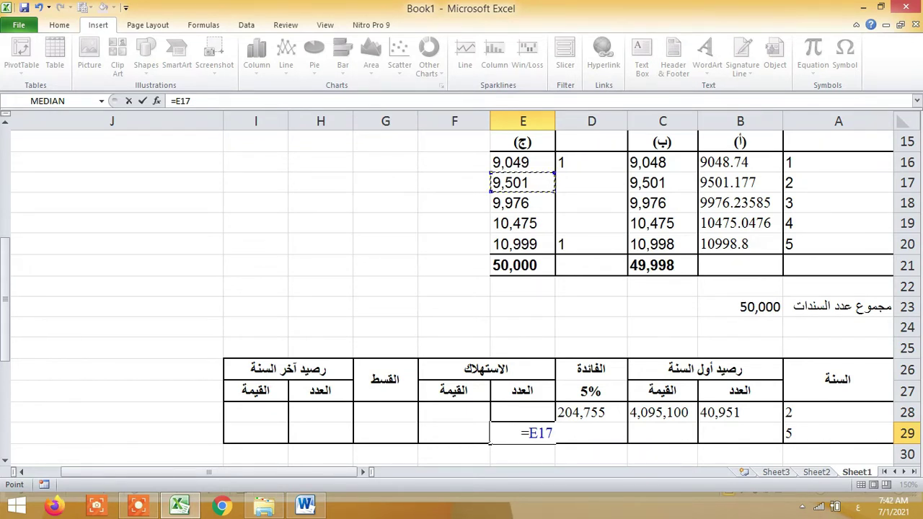
key(Tab)
Calculate year 2's amortization value in F28 by multiplying the amortized bond count in E28 by 100.
text(=)
key(Right)
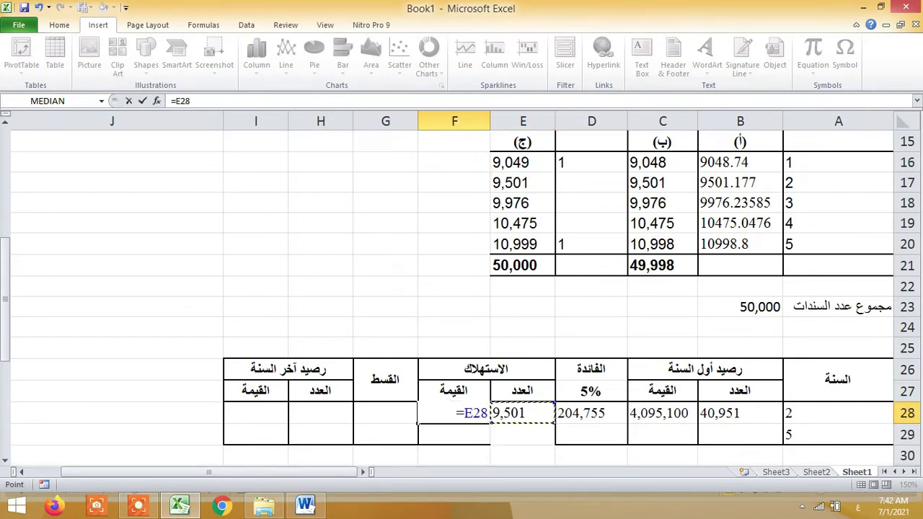
text(*100)
key(Return)
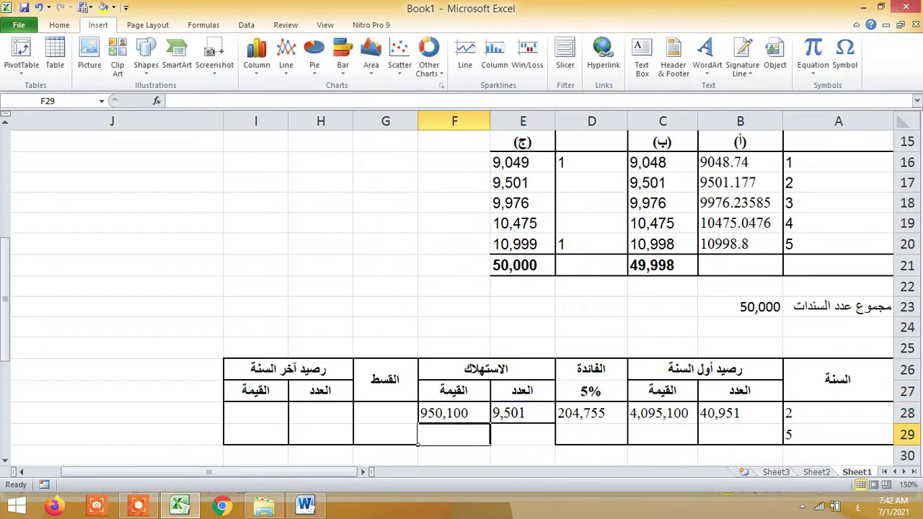
Calculate the year 2 installment in G28 by adding the interest in D28 and the amortization value in F28.
click(352, 423)
text(=)
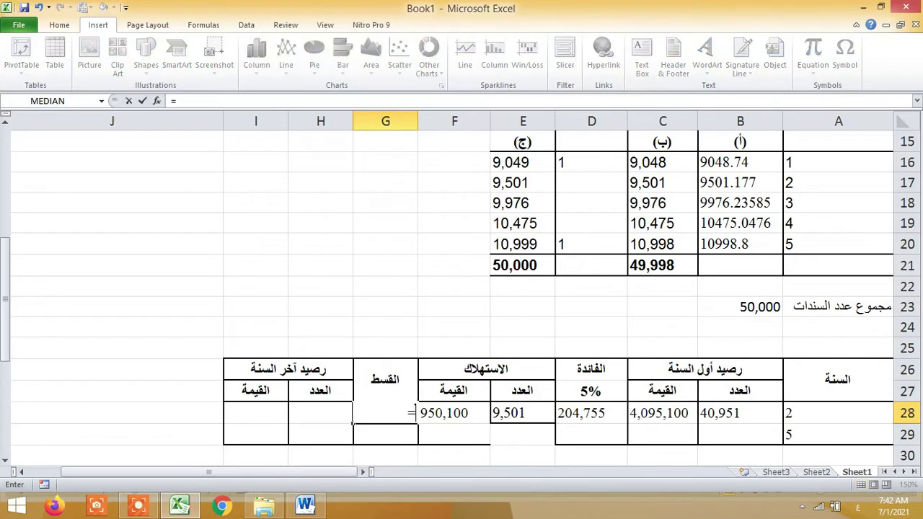
key(Right)
key(Right)
key(Right)
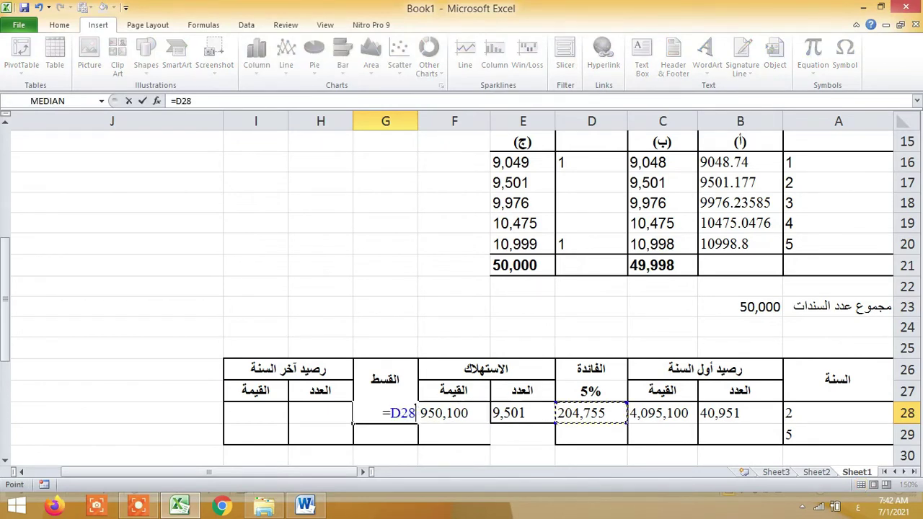
text(+)
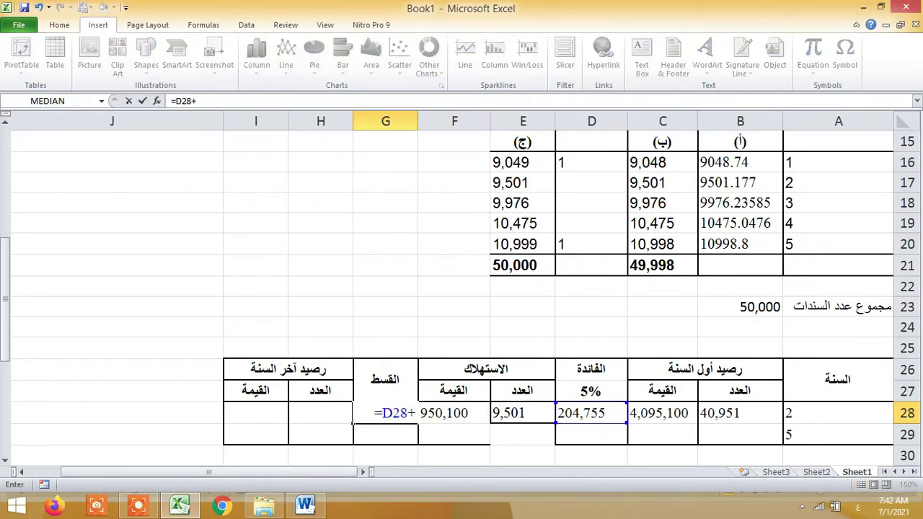
key(Right)
key(Return)
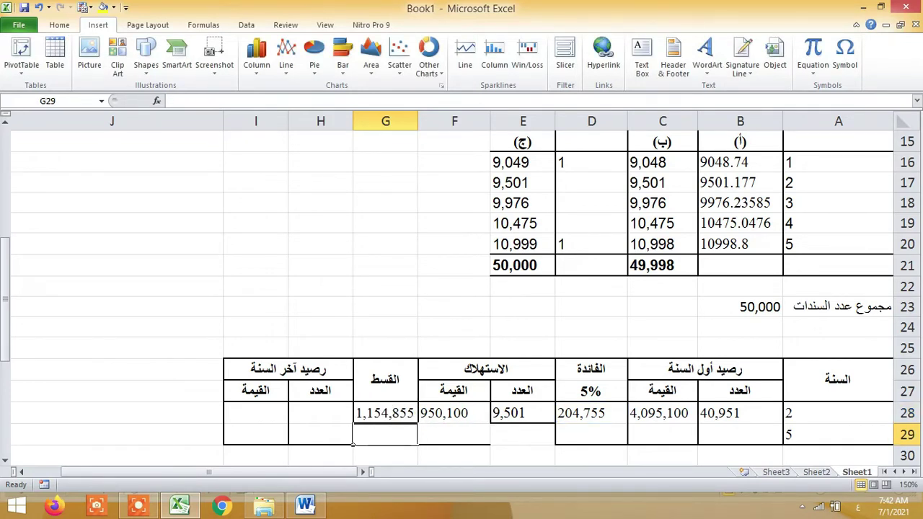
Calculate year 2's closing bond count in H28 by subtracting the amortized count in E28 from the opening count in B28.
click(288, 423)
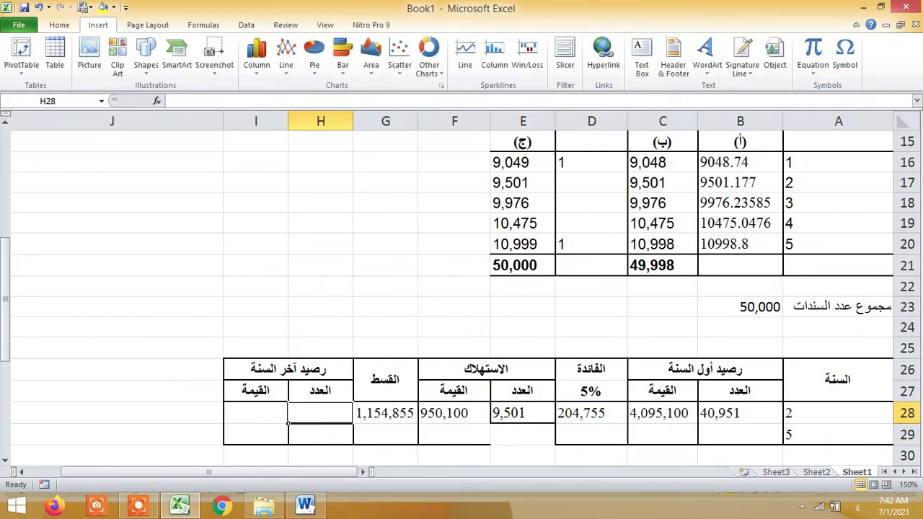
text(=)
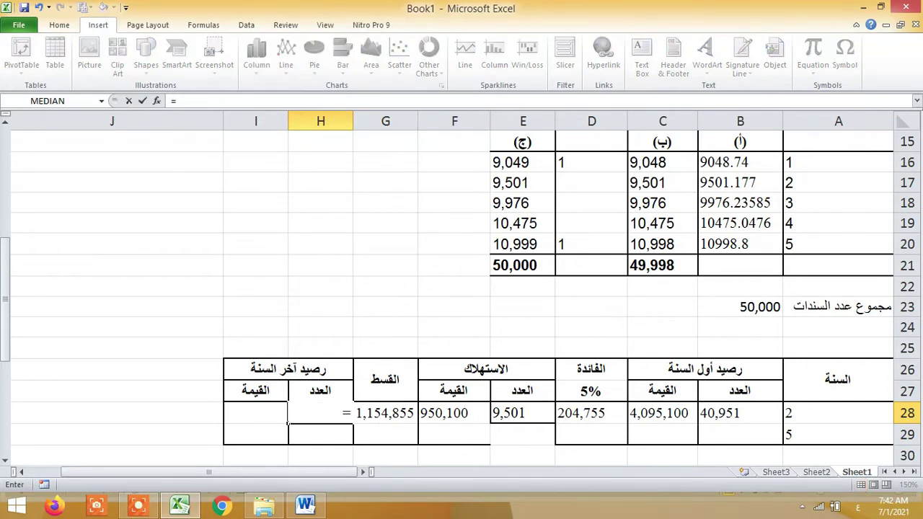
key(Right)
key(Right)
key(Right)
key(Right)
key(Right)
key(Right)
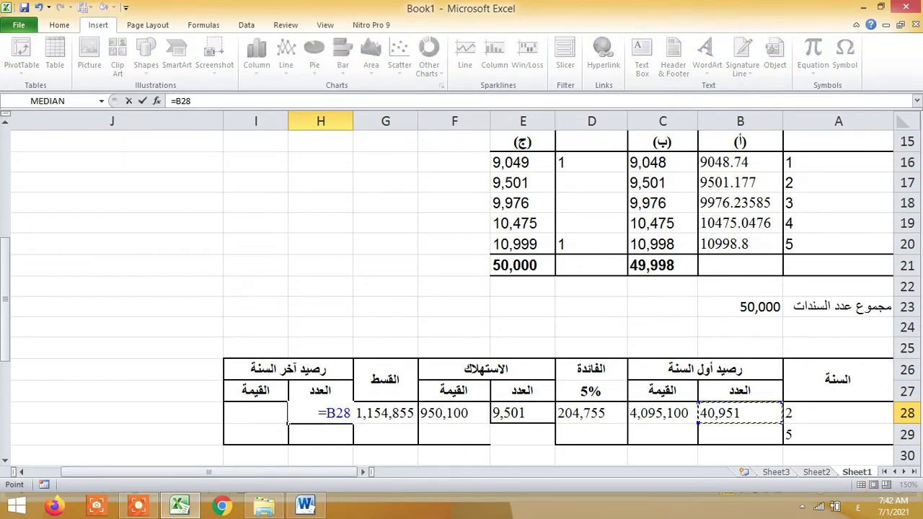
text(-)
key(Right)
key(Right)
key(Right)
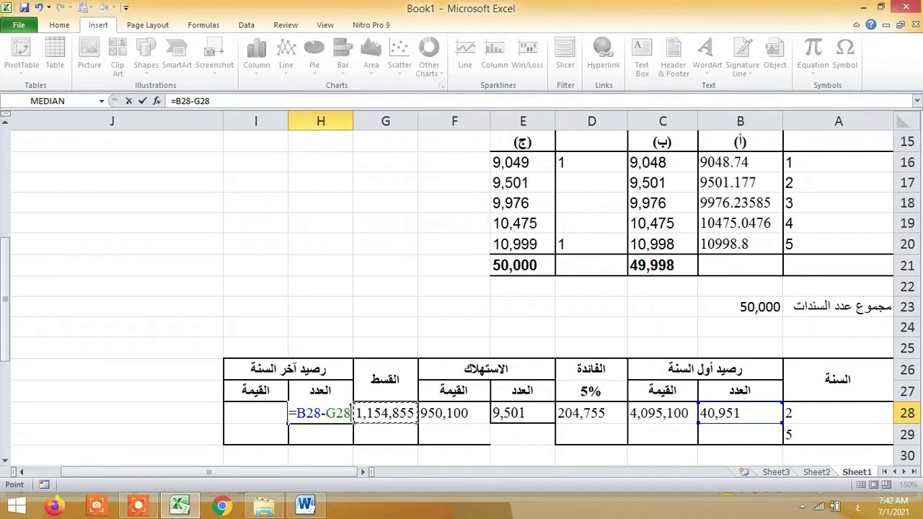
key(Return)
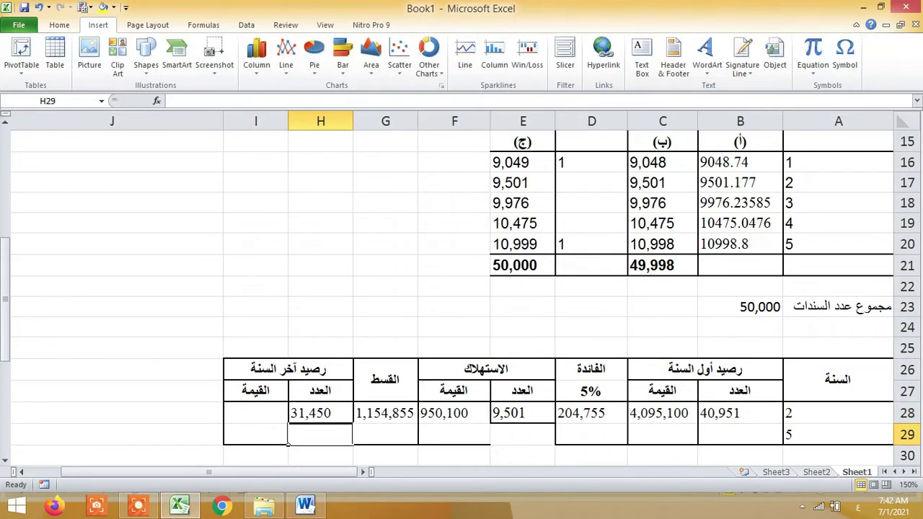
Calculate year 2's closing balance value in I28 by multiplying the closing bond count in H28 by 100.
key(Up)
key(Left)
text(=)
key(Up)
key(Down)
key(Right)
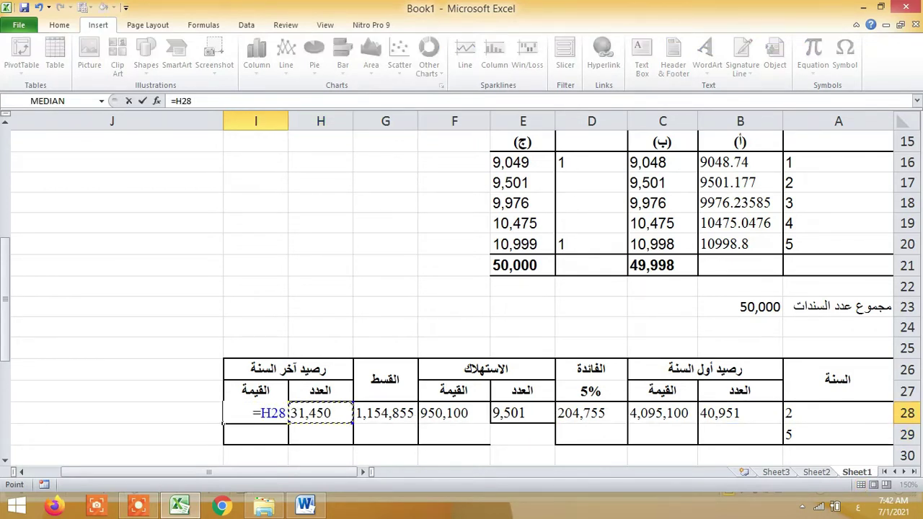
text(*100)
key(Return)
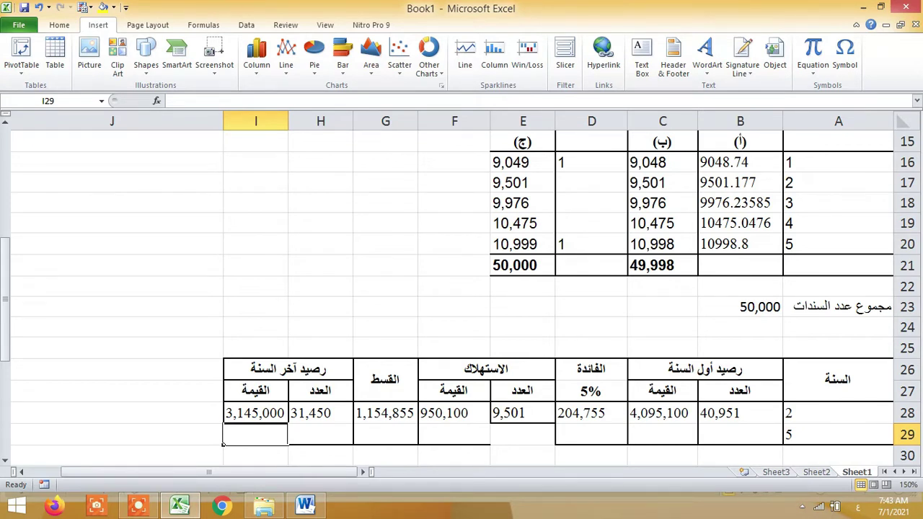
drag(321, 413, 256, 413)
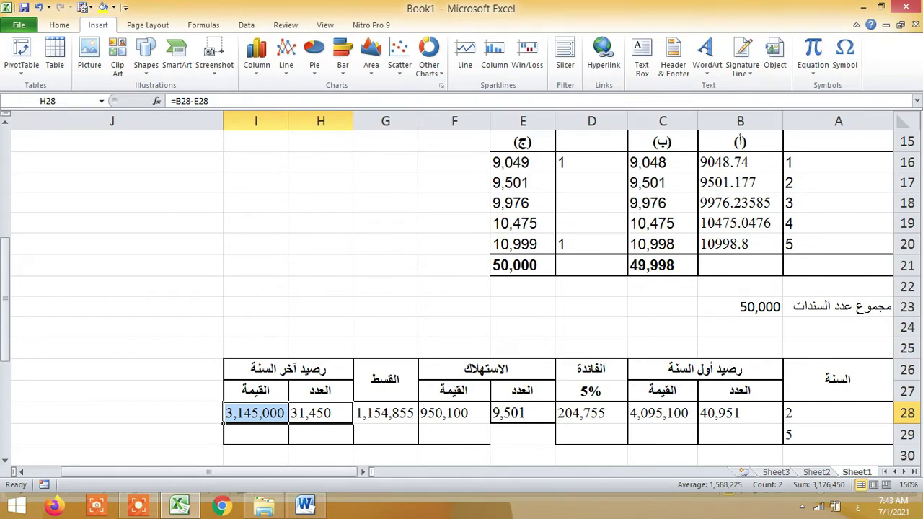
Calculate year 5's opening bond count in B29 by subtracting the rounded counts of years 1 to 4 (E16, E17, E18 and E19) from B23.
click(699, 442)
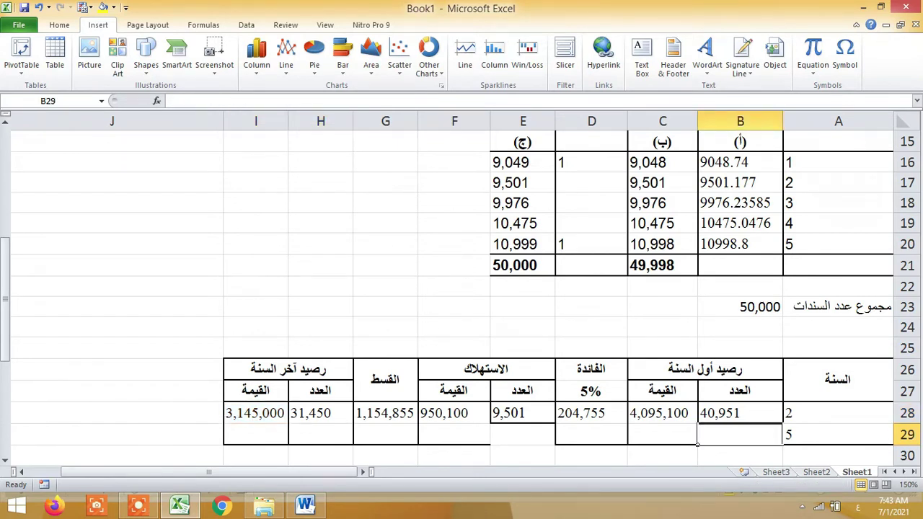
text(=)
key(Up)
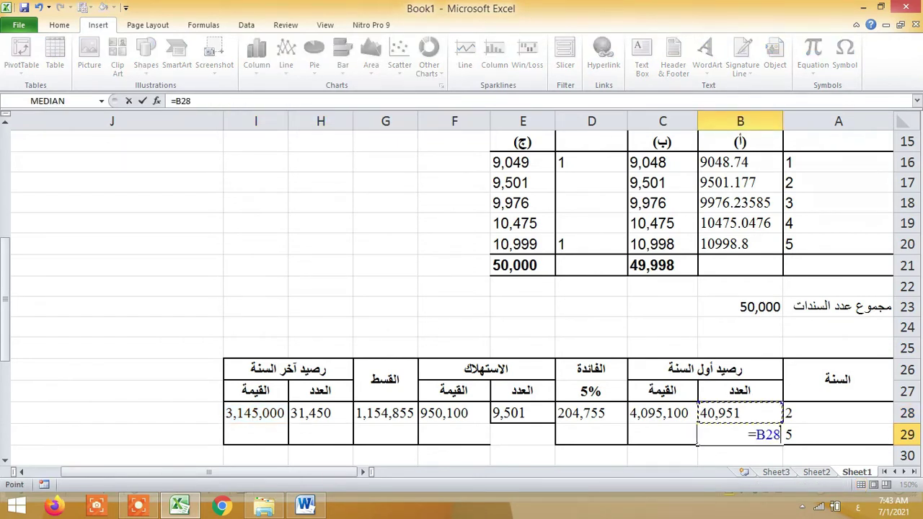
key(Up)
key(Up)
key(Up)
key(Up)
key(Up)
text(-)
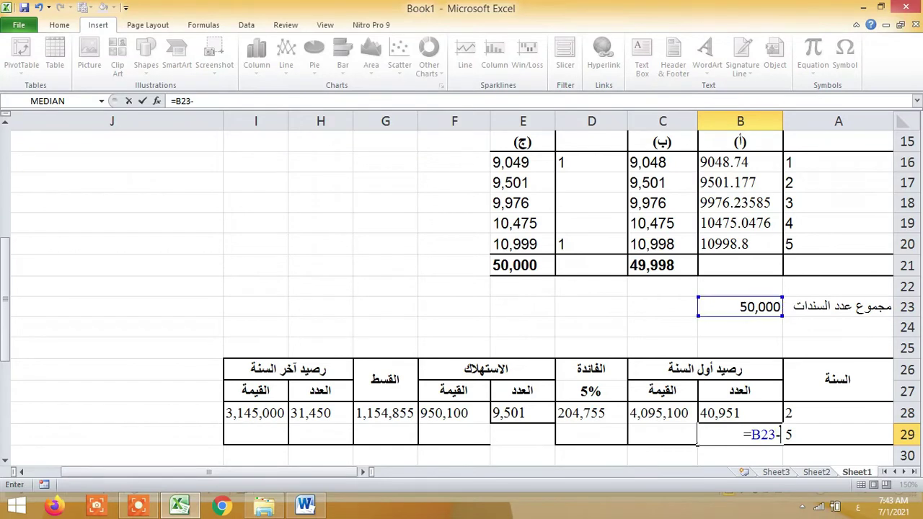
key(Up)
key(Up)
key(Up)
key(Up)
key(Up)
key(Up)
key(Up)
key(Up)
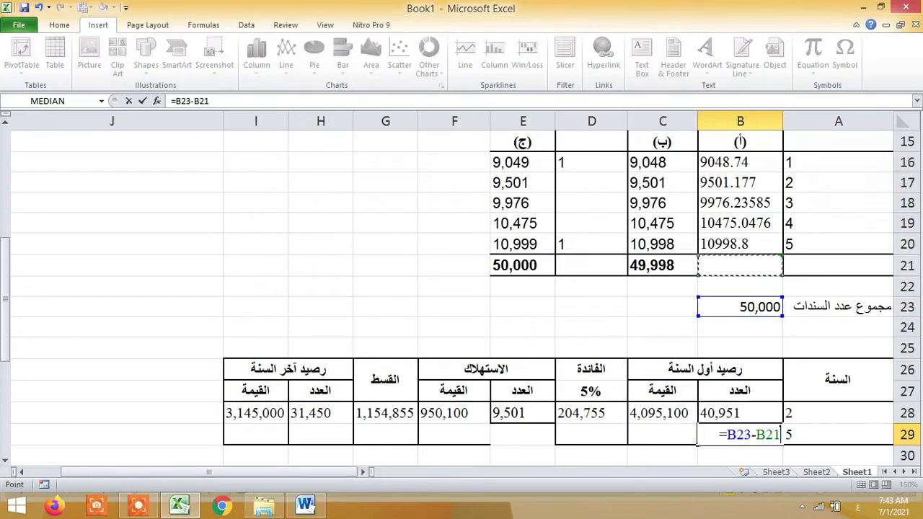
key(Up)
key(Up)
key(Up)
key(Up)
key(Up)
key(Left)
key(Left)
key(Left)
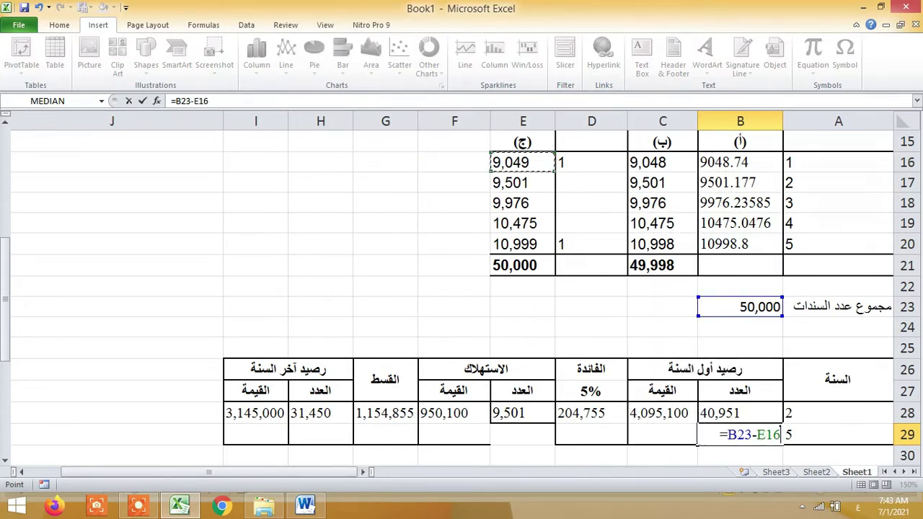
text(-)
key(Up)
key(Up)
key(Up)
key(Up)
key(Up)
key(Up)
key(Up)
key(Up)
key(Up)
key(Up)
key(Up)
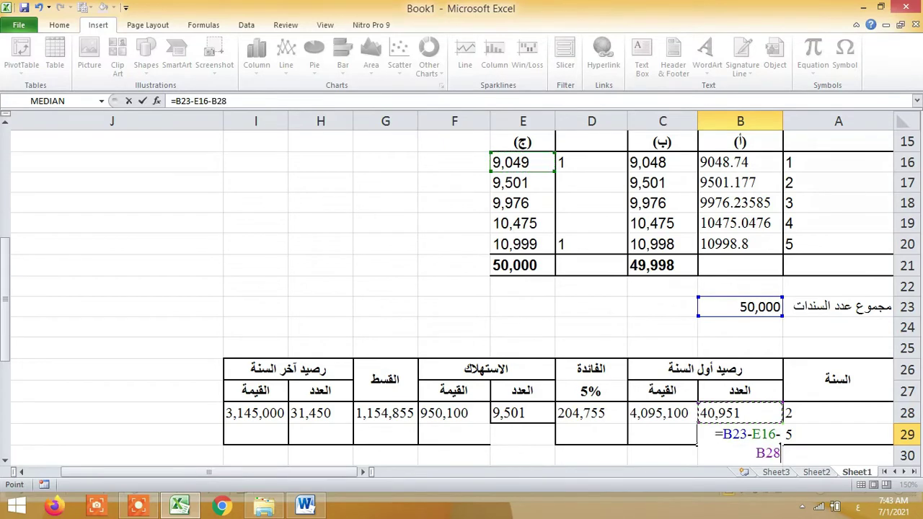
key(Up)
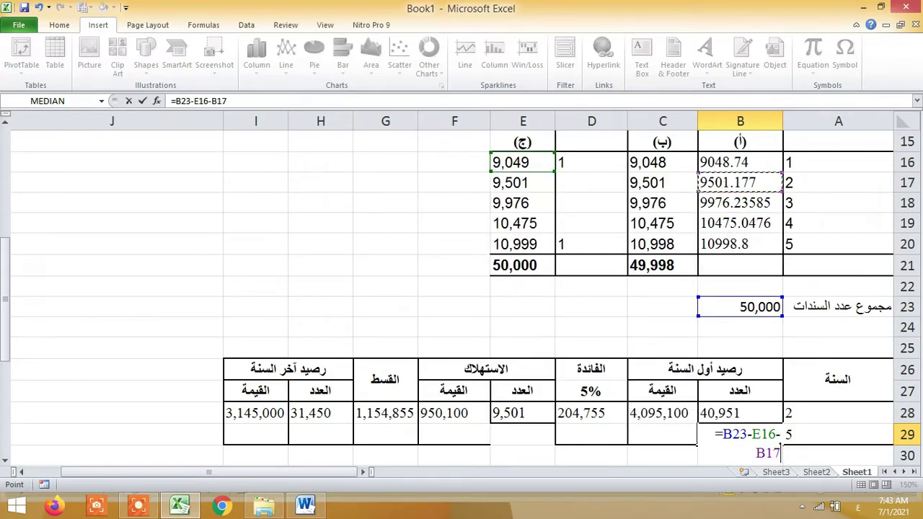
key(Left)
key(Left)
key(Left)
text(-)
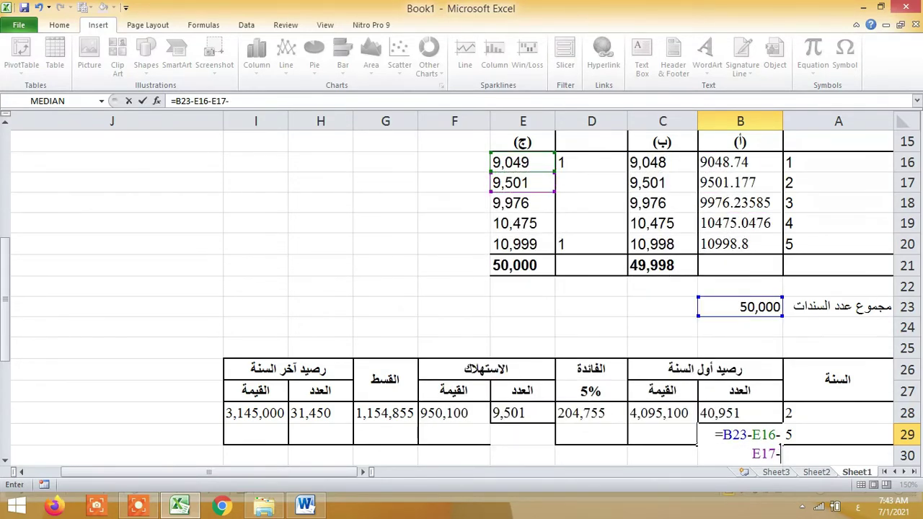
key(Up)
key(Up)
key(Up)
key(Up)
key(Up)
key(Up)
key(Up)
key(Up)
key(Up)
key(Up)
key(Up)
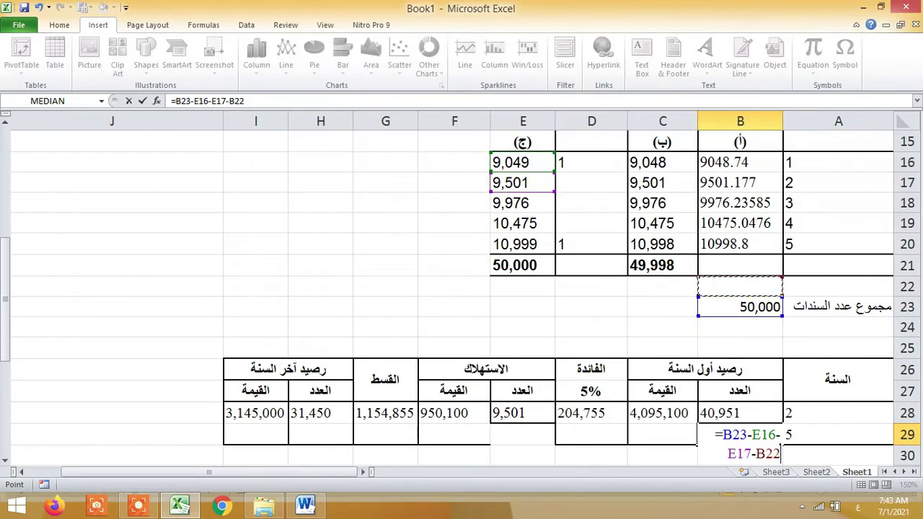
key(Left)
key(Left)
key(Left)
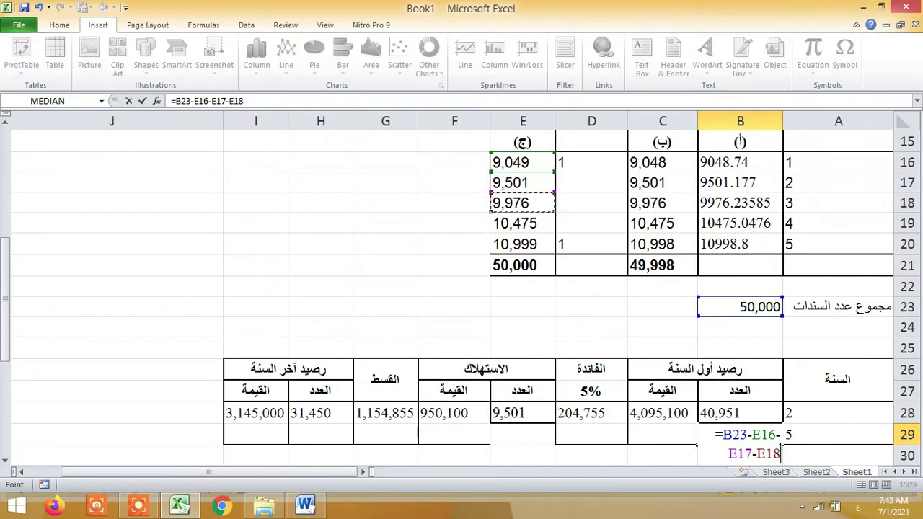
text(-)
key(Up)
key(Up)
key(Up)
key(Up)
key(Up)
key(Up)
key(Up)
key(Up)
key(Up)
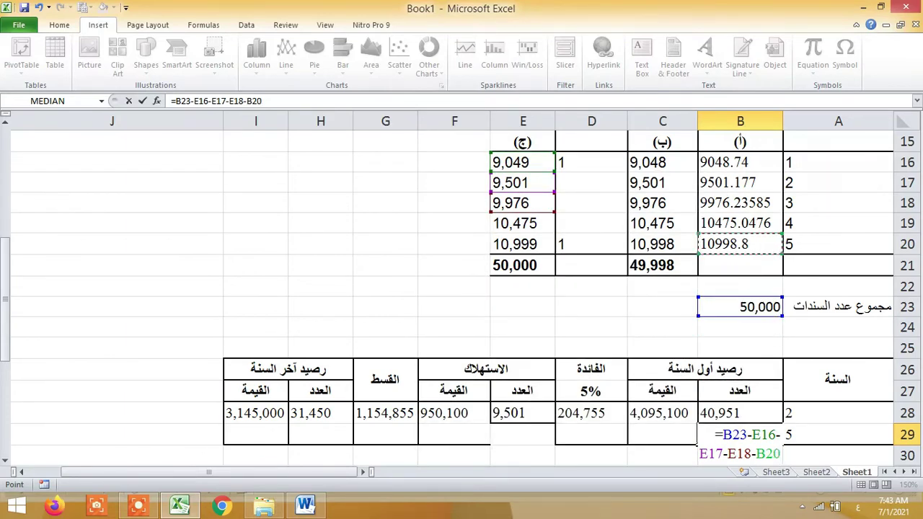
key(Up)
key(Left)
key(Left)
key(Left)
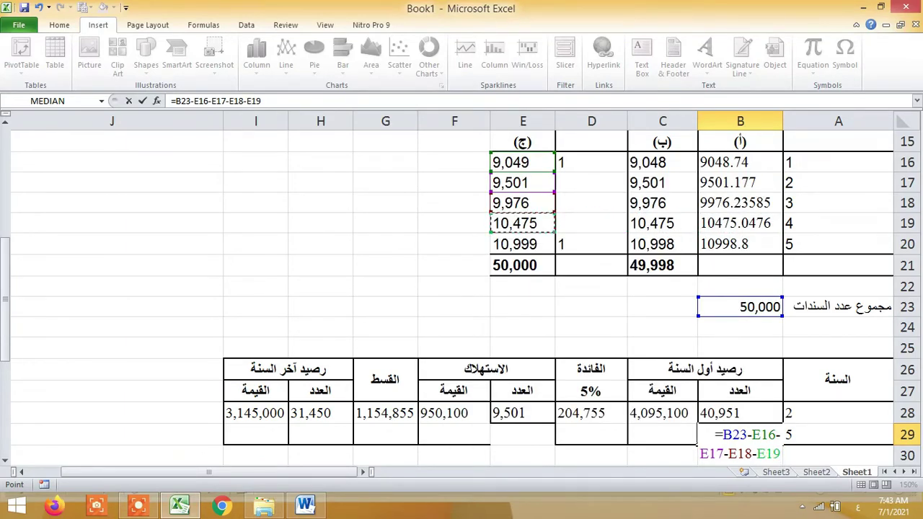
key(Return)
key(Up)
key(Up)
key(Up)
key(Up)
key(Up)
key(Up)
key(Up)
key(Up)
key(Up)
key(Up)
key(Up)
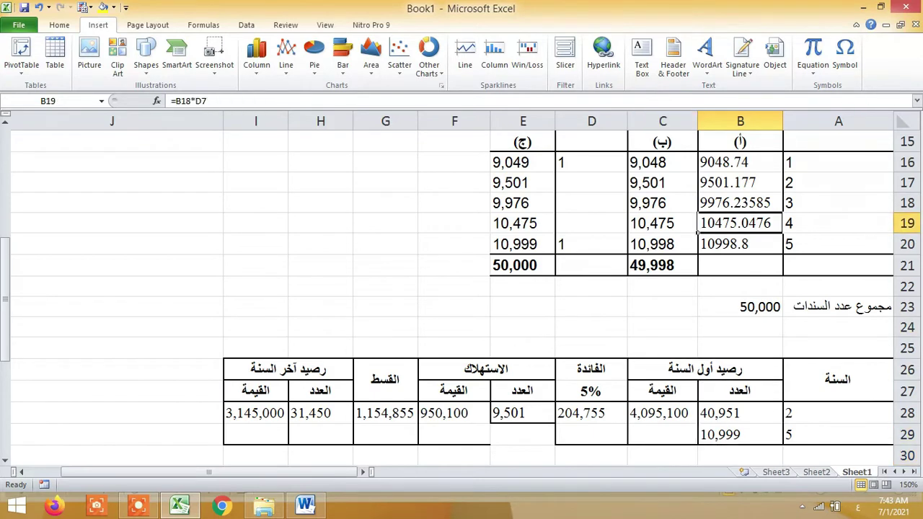
Examine the rounded bond counts in column E and their total in E21, ending on year 5's count in E20.
key(Down)
key(Left)
key(Down)
key(Left)
key(Left)
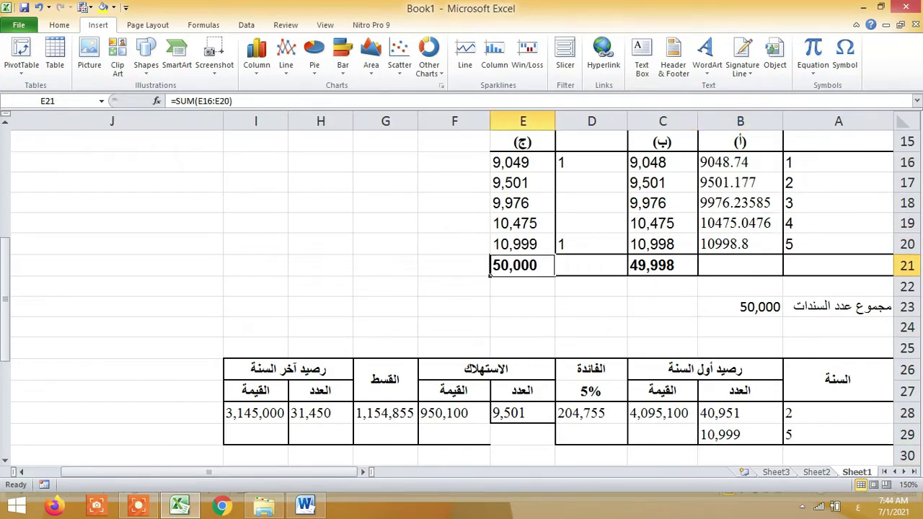
key(Up)
key(Up)
key(Up)
key(Up)
key(Up)
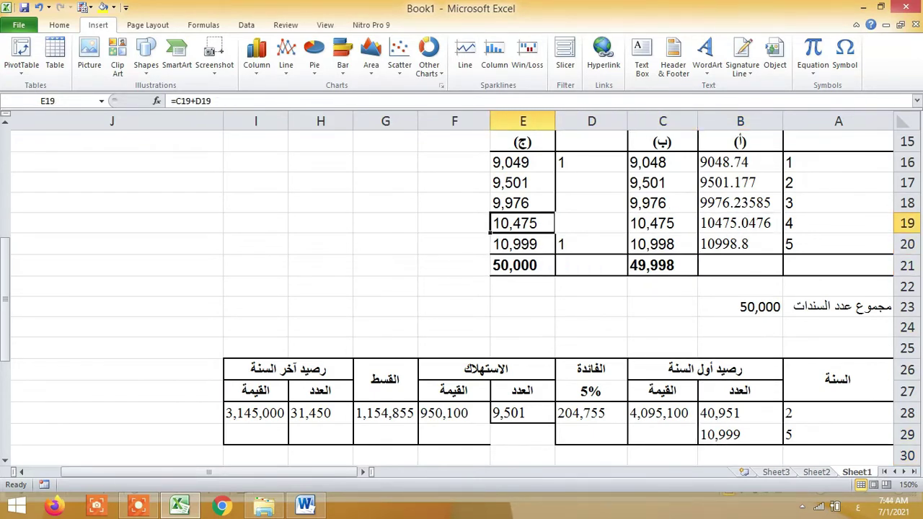
key(Down)
key(Down)
key(Down)
key(Down)
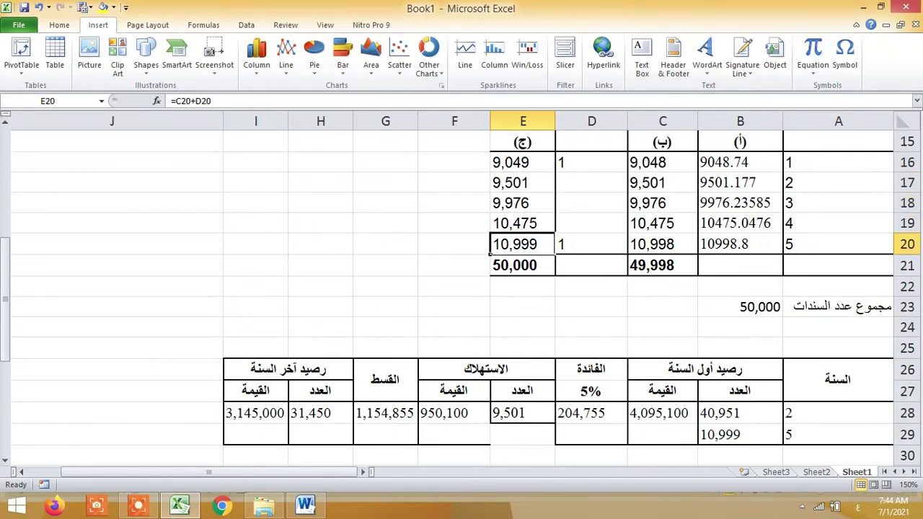
Link year 5's amortized bond count in E29 to the rounded count in E20.
click(522, 435)
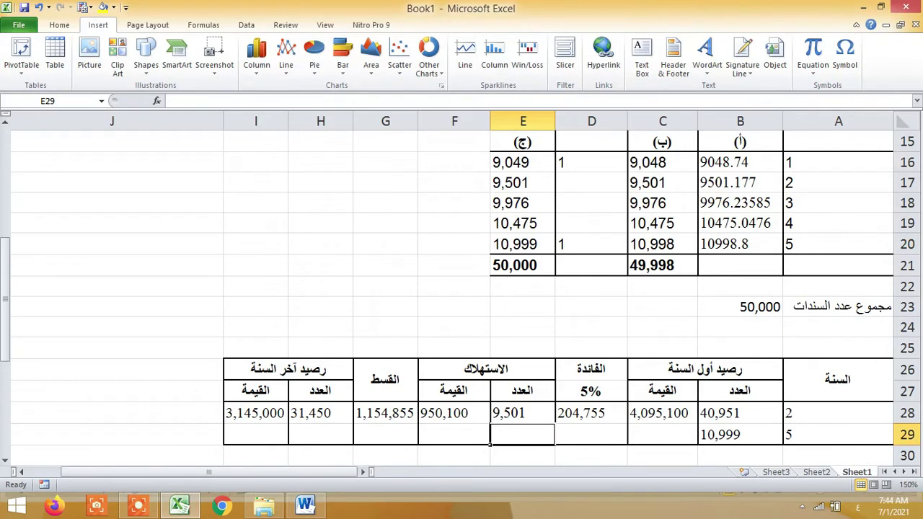
text(=)
key(Up)
key(Up)
key(Up)
key(Up)
key(Up)
key(Up)
key(Up)
key(Up)
key(Up)
key(Up)
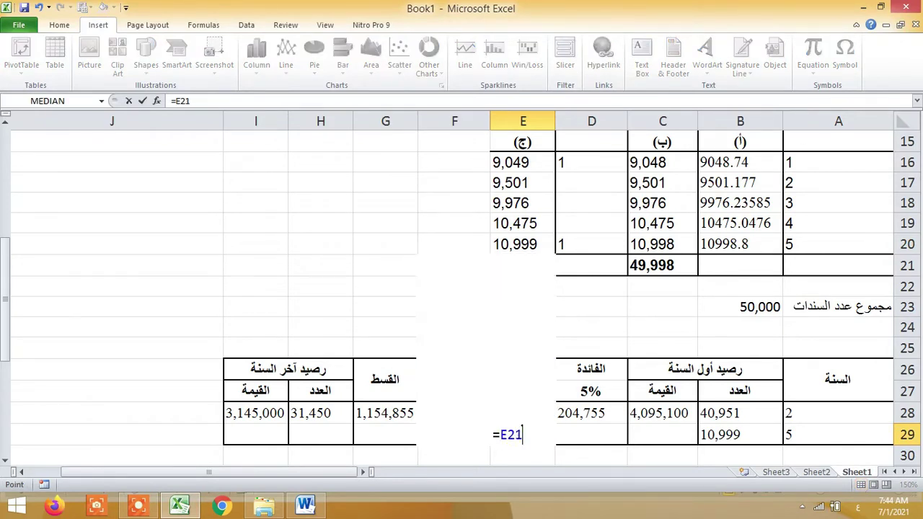
key(Down)
key(Return)
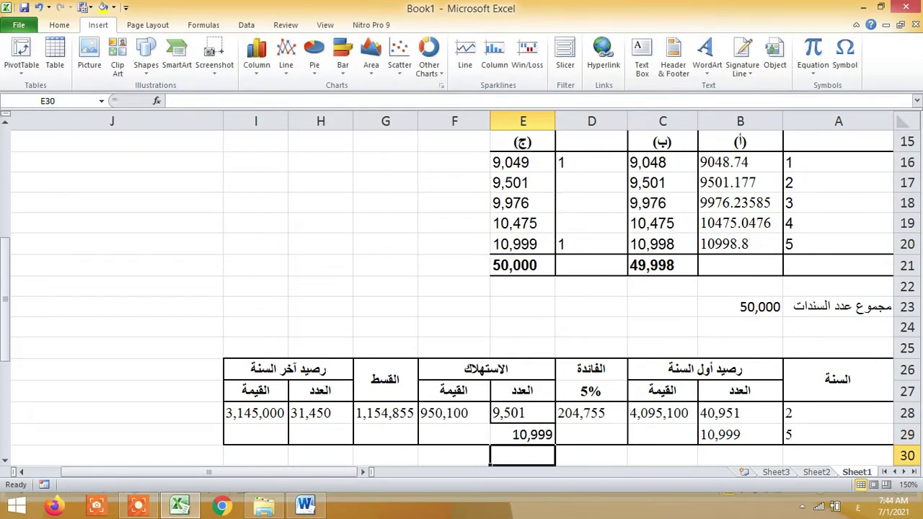
Compare year 5's opening bond count in B29 with its amortized bond count in E29.
key(Up)
key(Right)
key(Right)
key(Right)
key(Down)
key(Up)
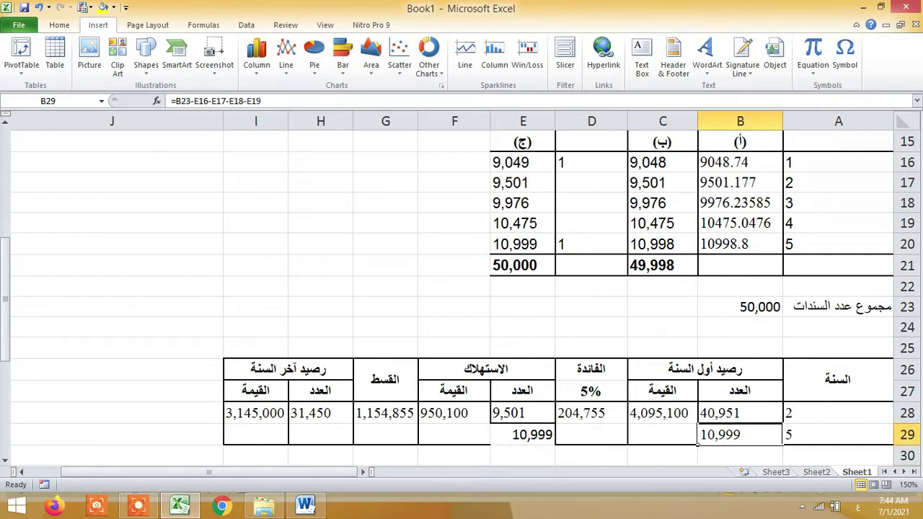
key(Left)
key(Left)
key(Left)
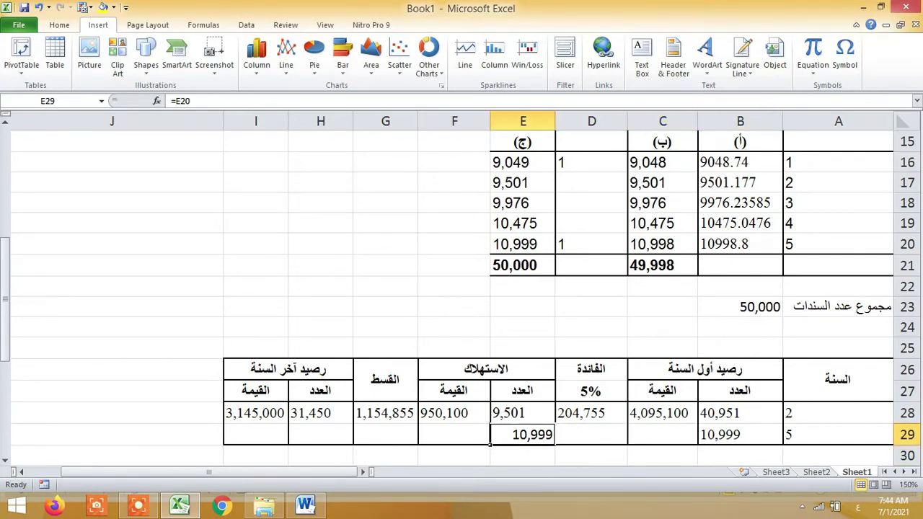
key(Right)
key(Right)
key(Left)
key(Left)
key(Right)
key(Right)
key(Right)
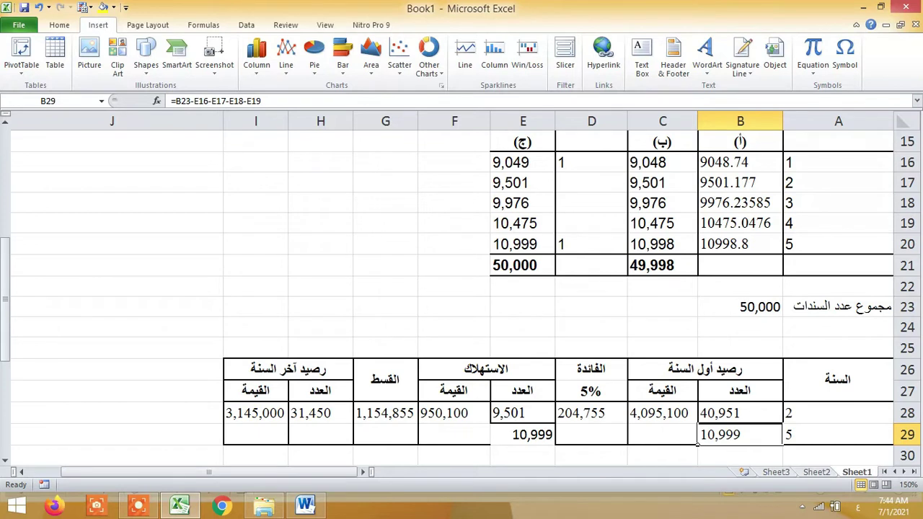
key(Left)
key(Left)
key(Left)
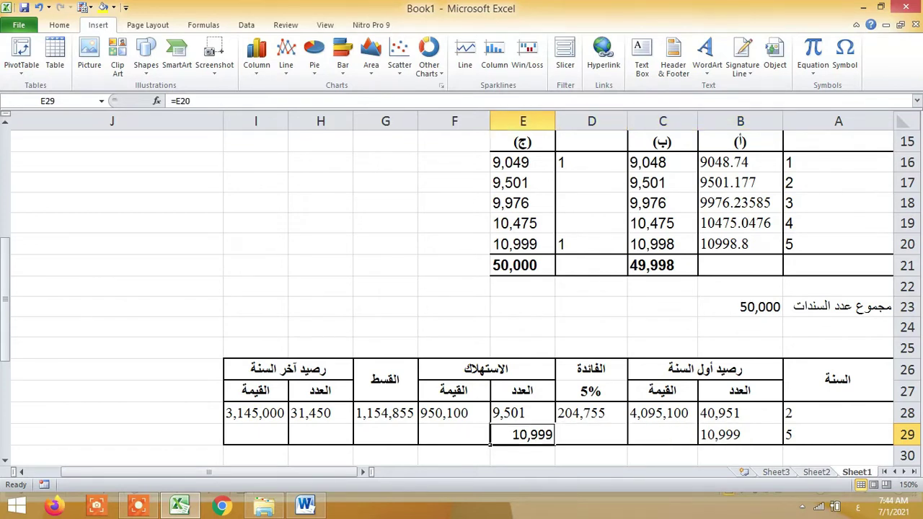
key(Right)
key(Right)
key(Right)
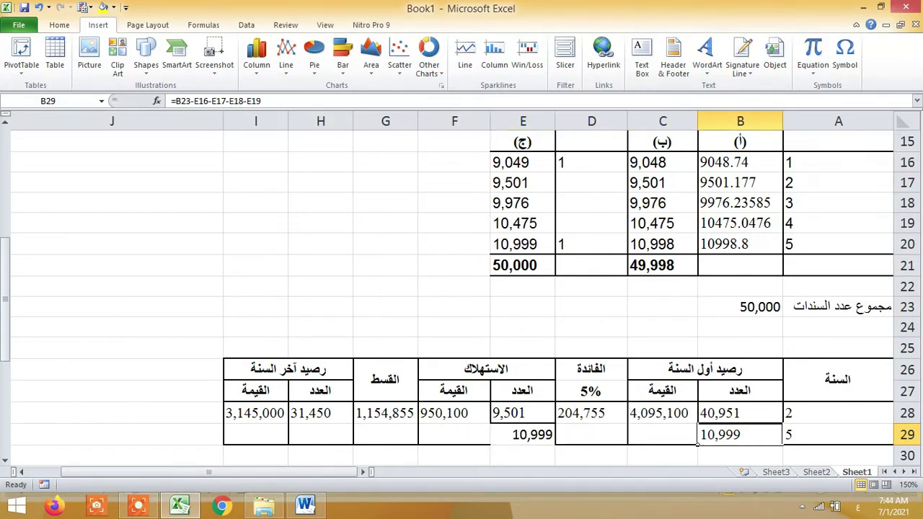
Fill the opening value formula from C28 into C29, and calculate year 5's interest in D29 as C29 times 0.05.
key(Left)
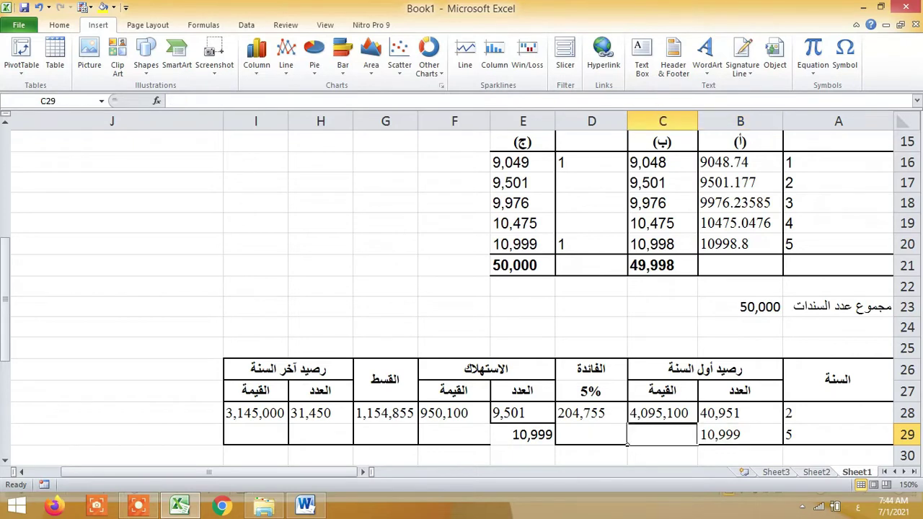
key(ctrl+d)
key(Left)
text(=)
key(Right)
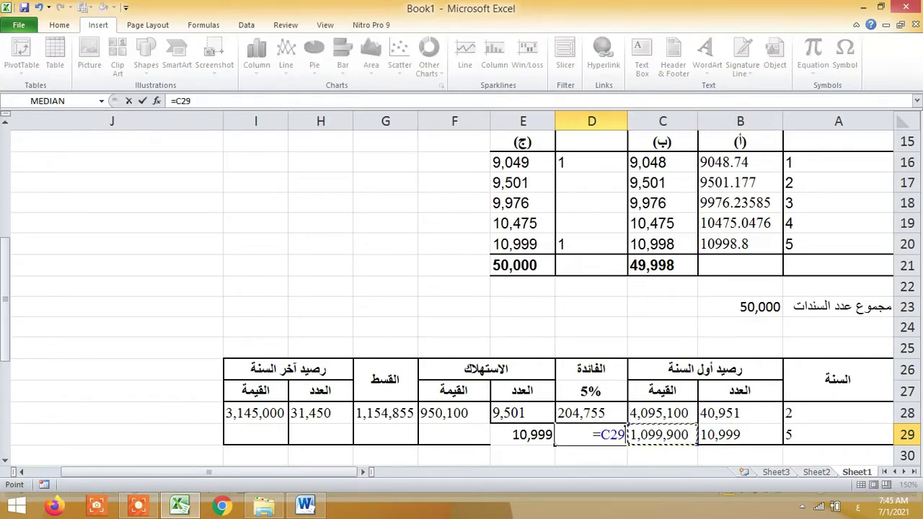
text(*0.05)
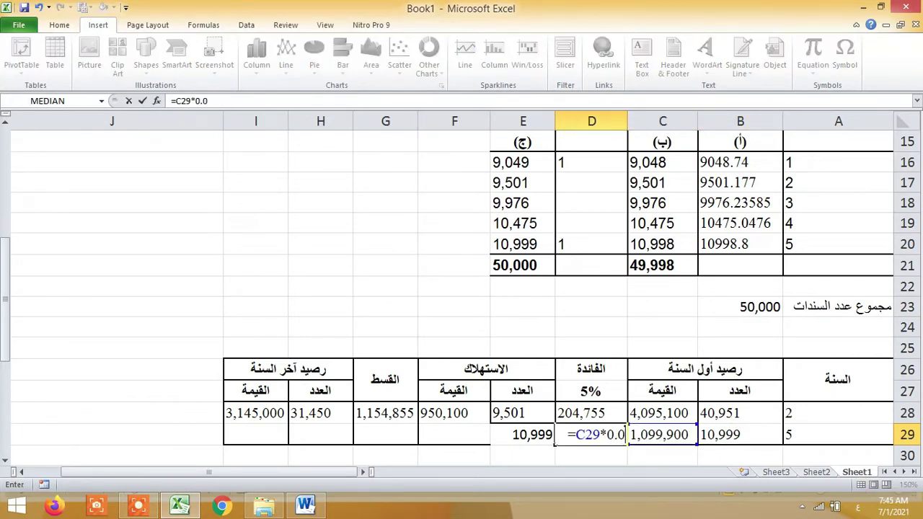
key(Return)
Calculate year 5's amortization value in F29 by multiplying the amortized bond count in E29 by 100.
key(Up)
key(Left)
key(Left)
text(=)
key(Right)
text(*100)
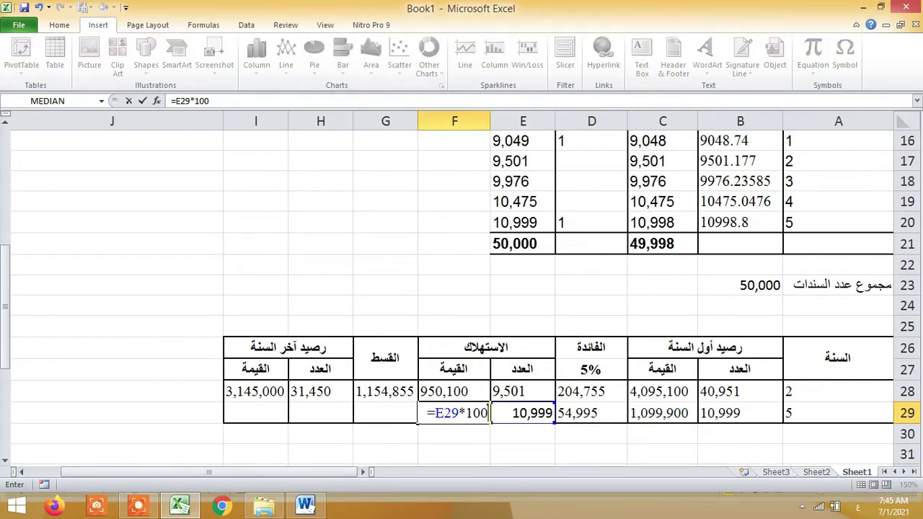
key(Return)
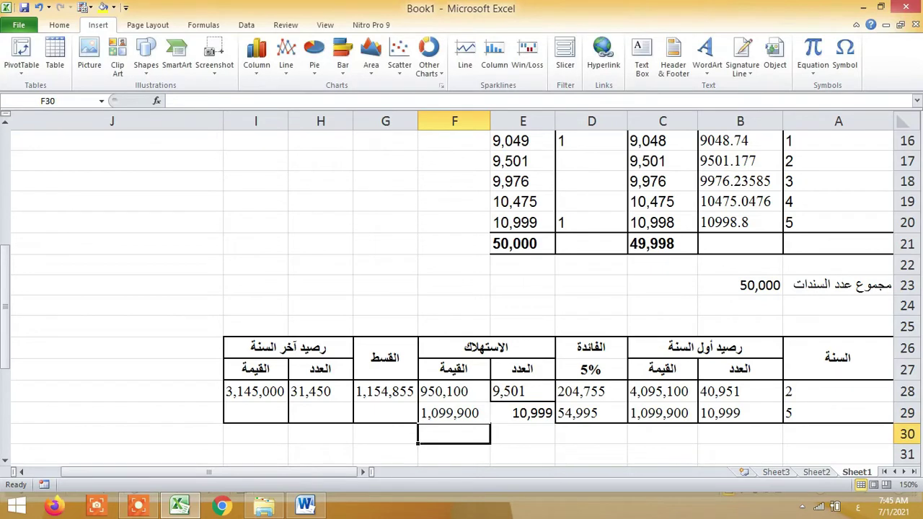
Calculate the year 5 installment in G29 by adding the interest in D29 and the amortization value in F29.
key(Up)
key(Left)
text(=)
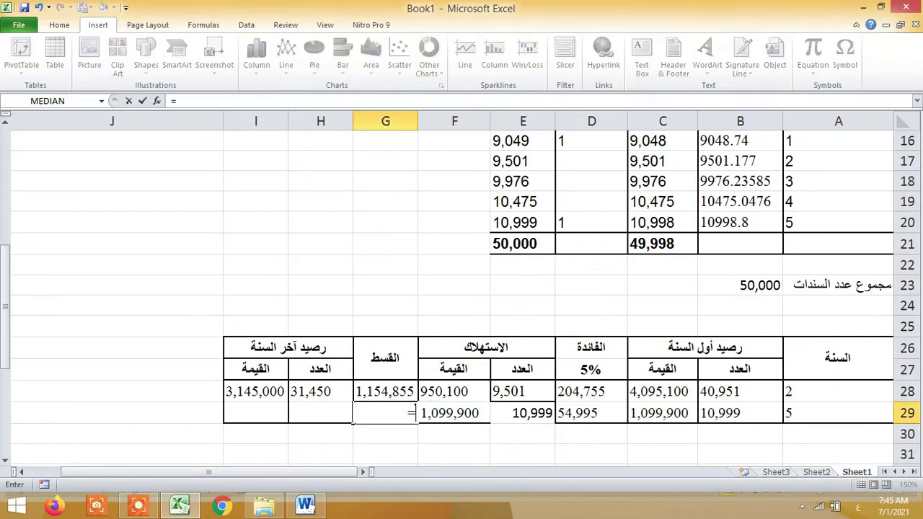
key(Right)
key(Right)
key(Right)
text(+)
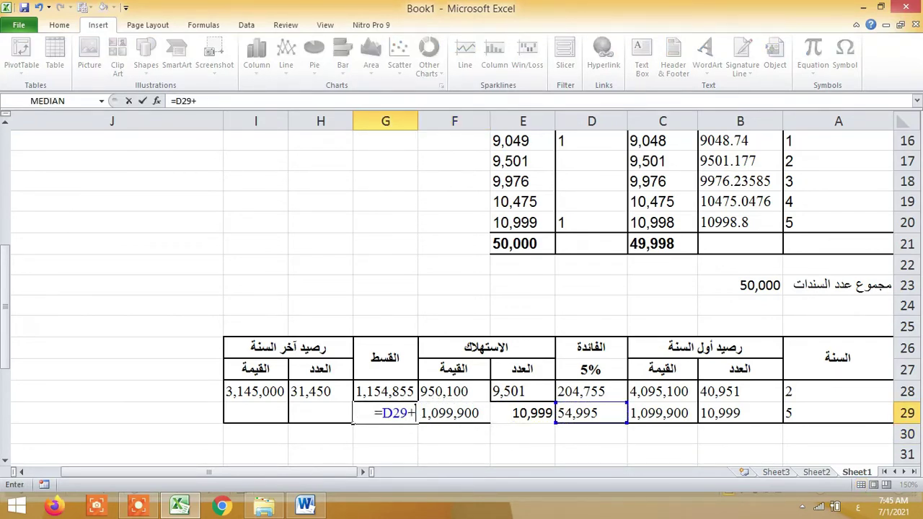
key(Right)
key(Return)
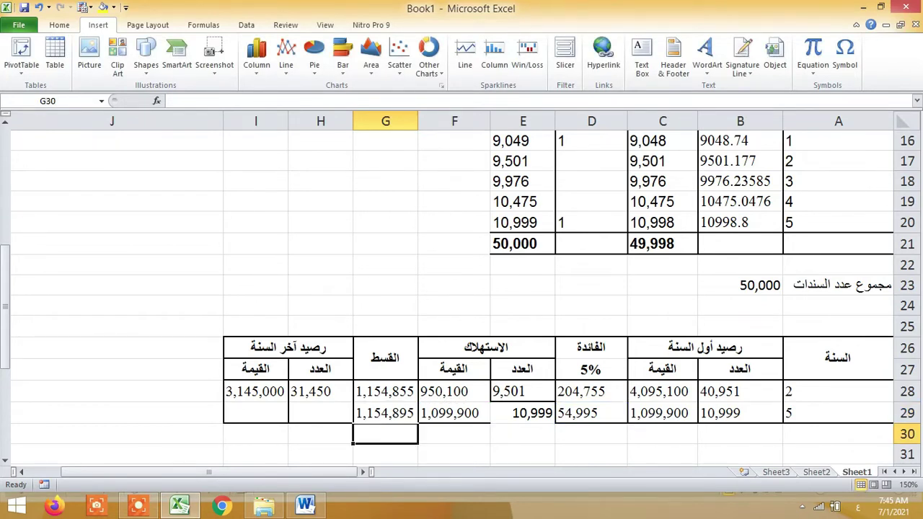
Compare the theoretical installment in F1 with the installments calculated for years 2 and 5 in column G.
key(Up)
key(Up)
key(Up)
key(Up)
key(Up)
key(Up)
key(Up)
key(Up)
key(Up)
key(Up)
key(Up)
key(Up)
key(Up)
key(Up)
key(Up)
key(Up)
key(Up)
key(Up)
key(Up)
key(Up)
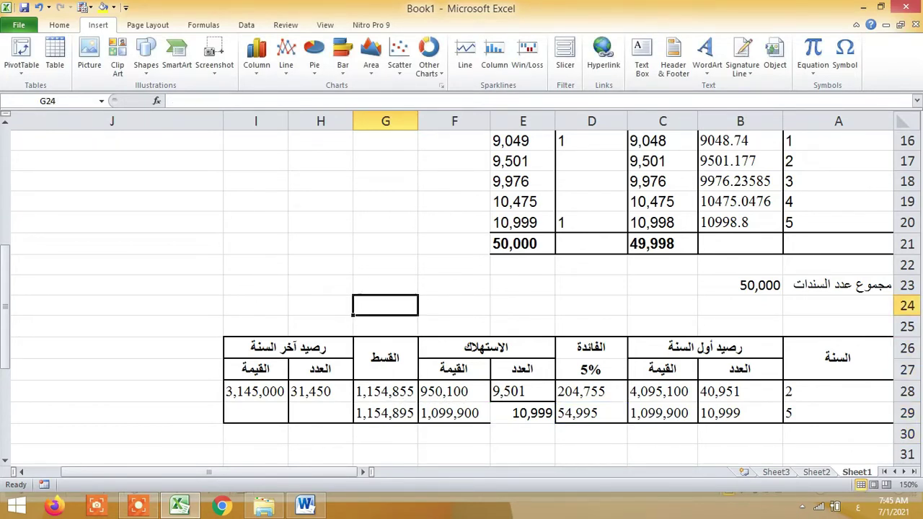
key(Right)
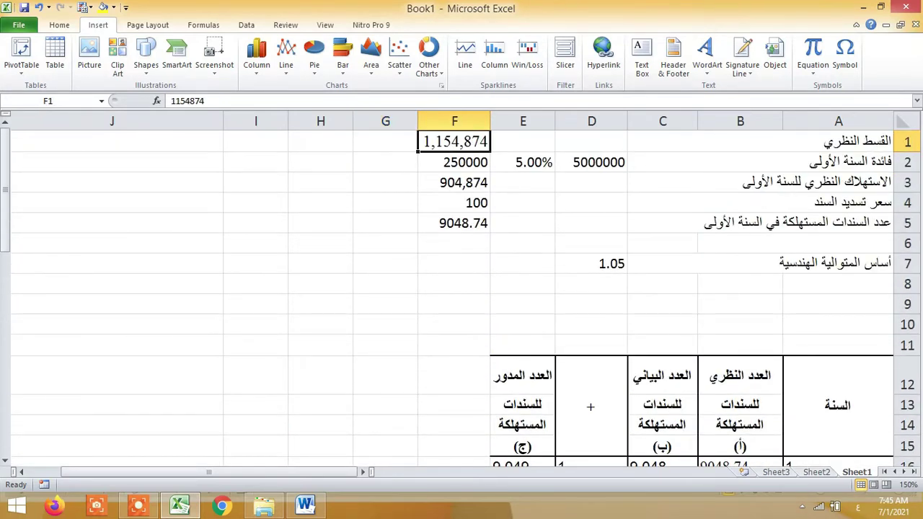
key(Down)
key(Up)
key(Down)
key(Down)
key(Down)
key(Down)
key(Down)
key(Down)
key(Down)
key(Down)
key(Down)
key(Down)
key(Down)
key(Down)
key(Down)
key(Down)
key(Down)
key(Down)
key(Down)
key(Down)
key(Down)
key(Down)
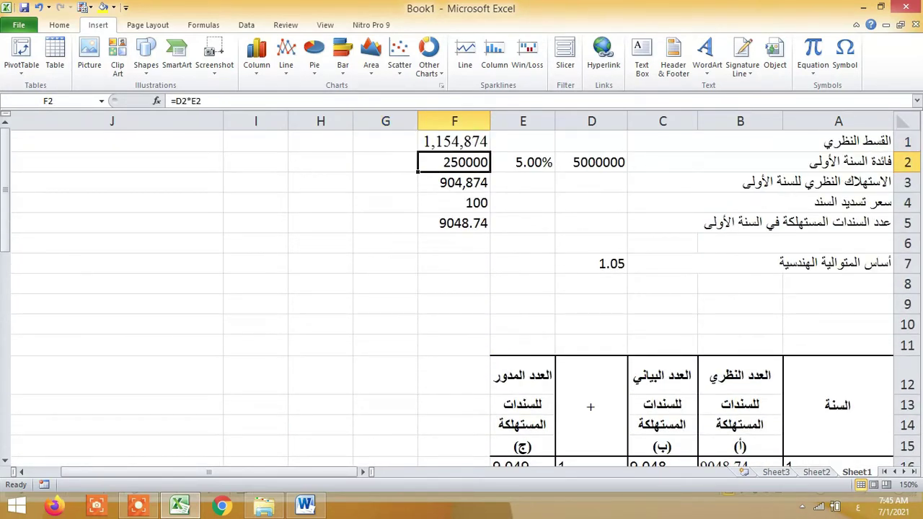
key(Up)
key(Up)
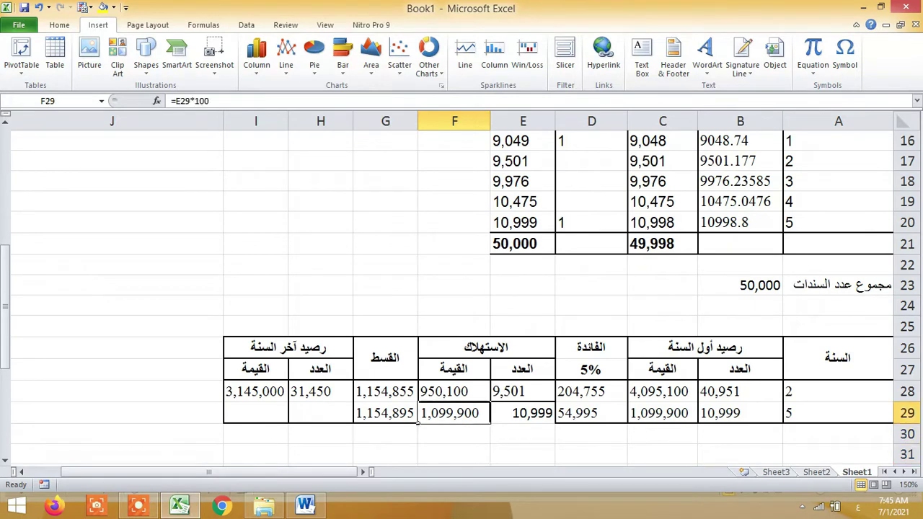
Calculate year 5's closing bond count in H29 by subtracting the amortized count in E29 from the opening count in B29.
key(Left)
key(Left)
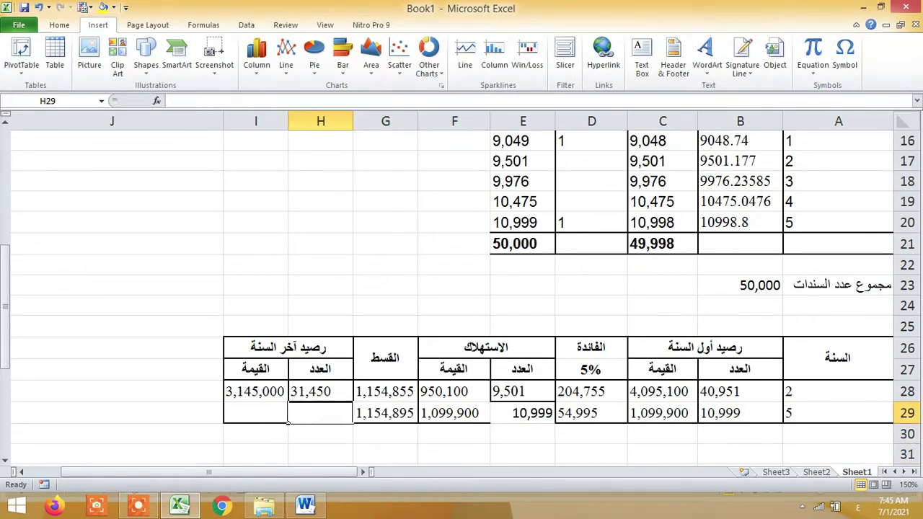
text(=)
key(Left)
key(ctrl+Left)
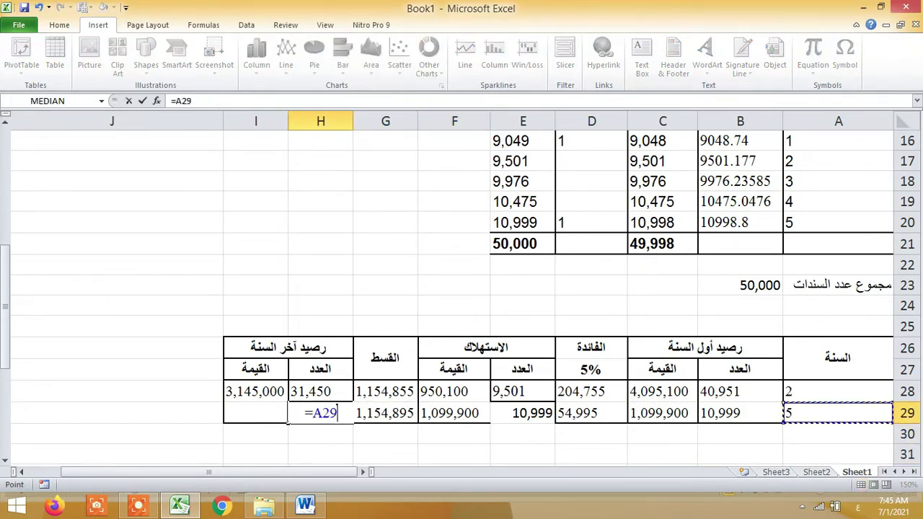
key(Left)
text(-)
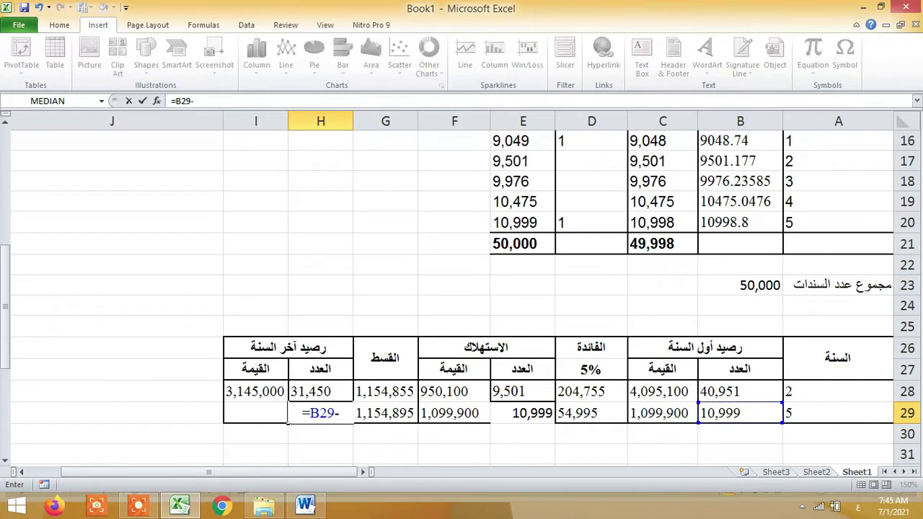
key(Left)
key(Left)
key(Left)
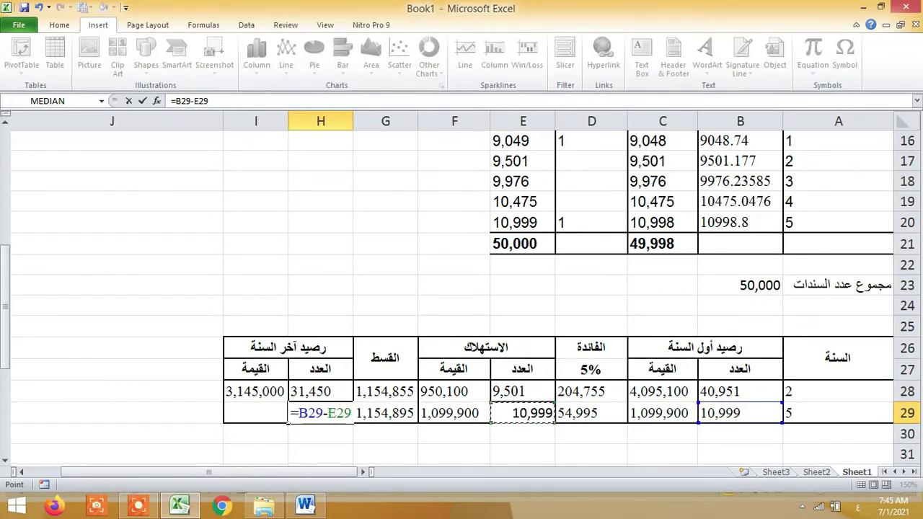
key(Return)
key(Down)
key(Up)
key(Up)
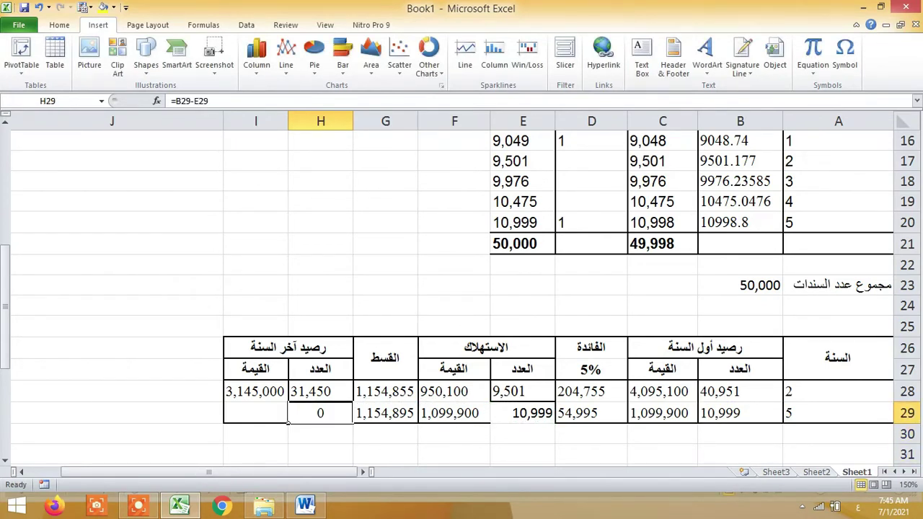
Calculate year 5's closing balance value in I29 by subtracting the amortization value in F29 from the opening value in C29.
click(256, 412)
text(=)
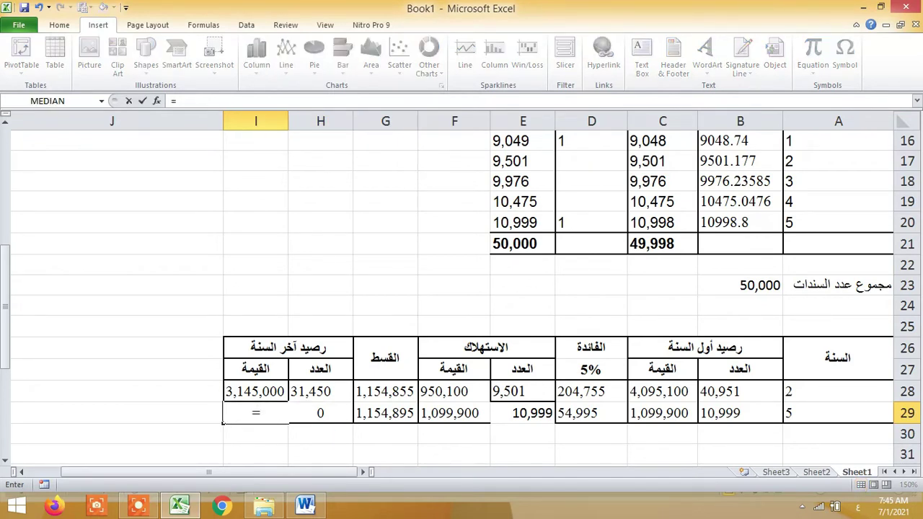
key(Left)
key(Left)
key(Left)
key(Left)
key(Left)
key(Left)
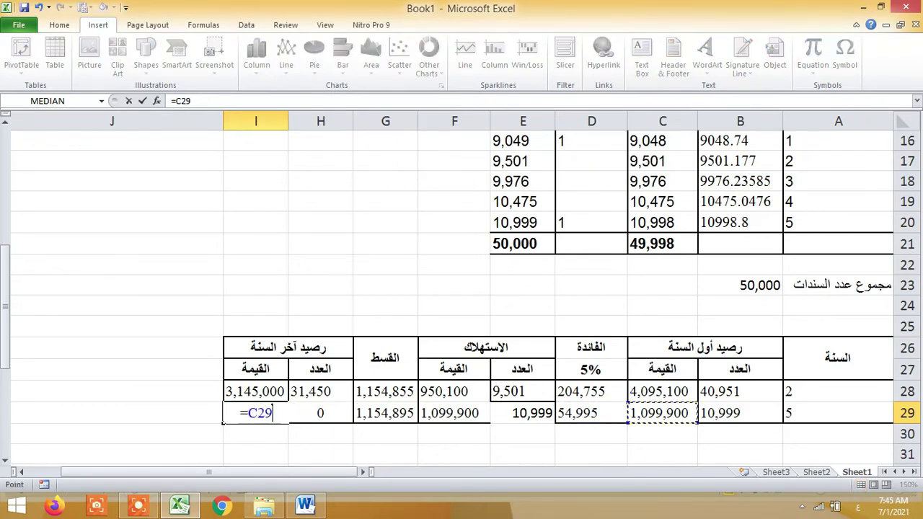
text(-)
key(Left)
key(Left)
key(Left)
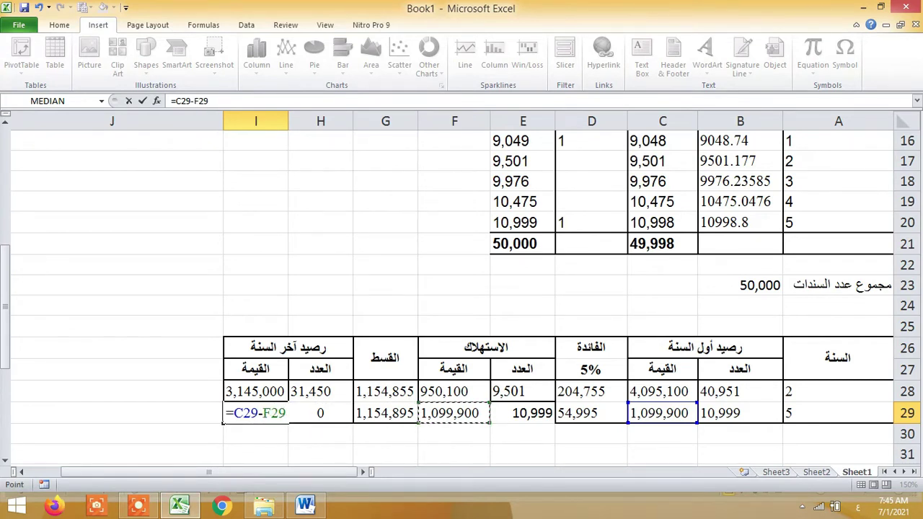
key(Return)
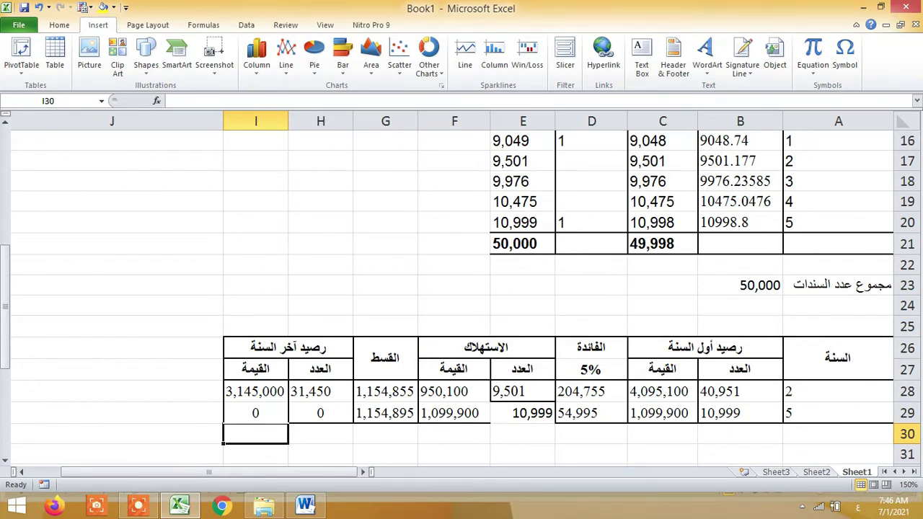
Switch to the Word document and review its amortization schedule and the theoretical fixed installment calculation.
key(alt+Tab)
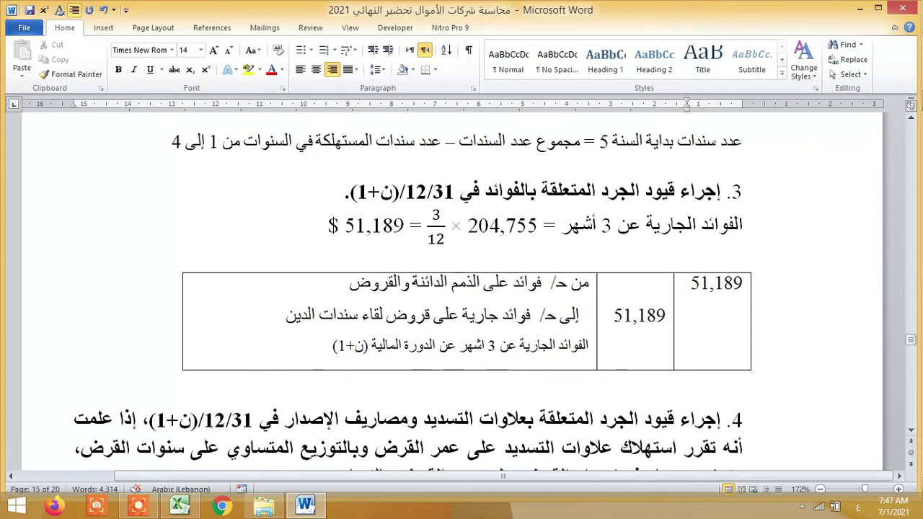
scroll(461, 289, up, 15)
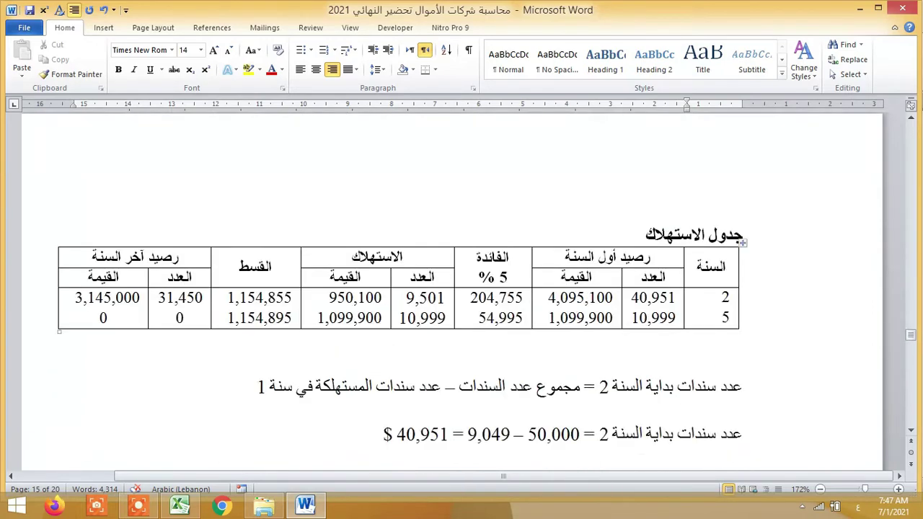
scroll(462, 288, down, 15)
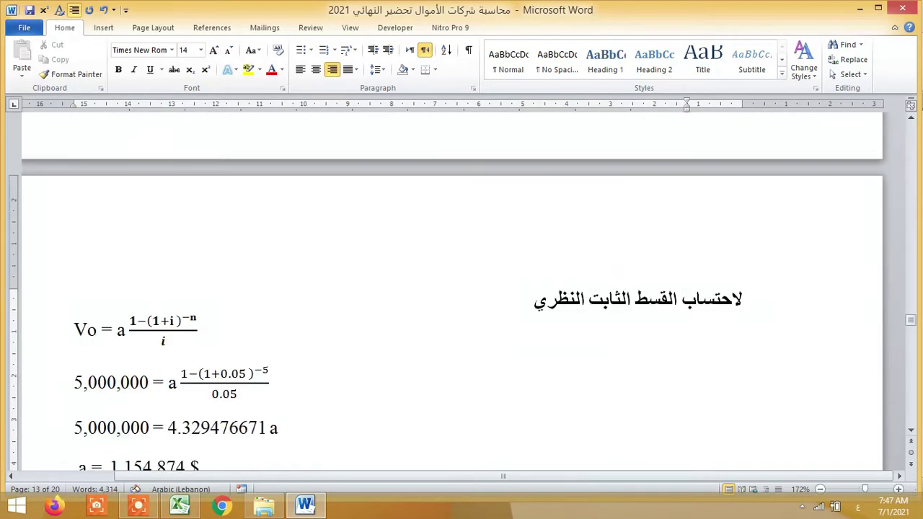
Review the worked amortization schedule for years 2 and 5 and the assets in the القلم company's balance sheet.
scroll(461, 289, down, 20)
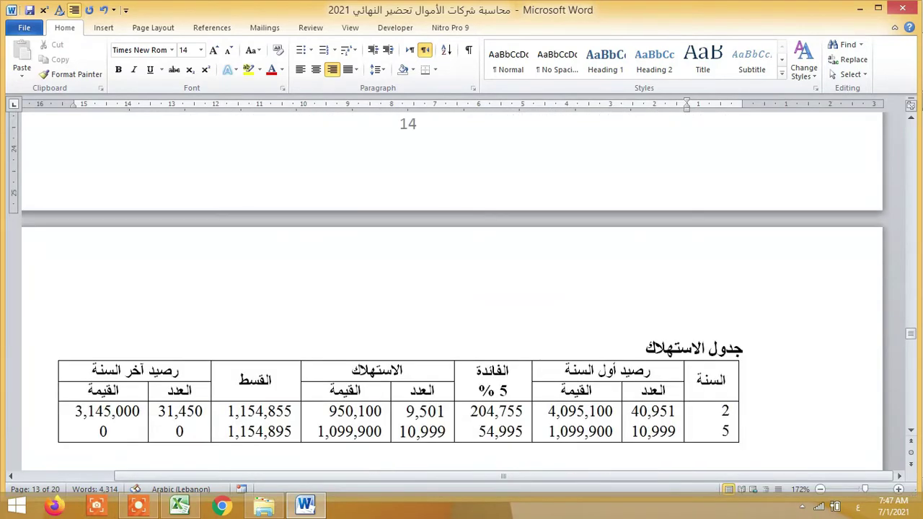
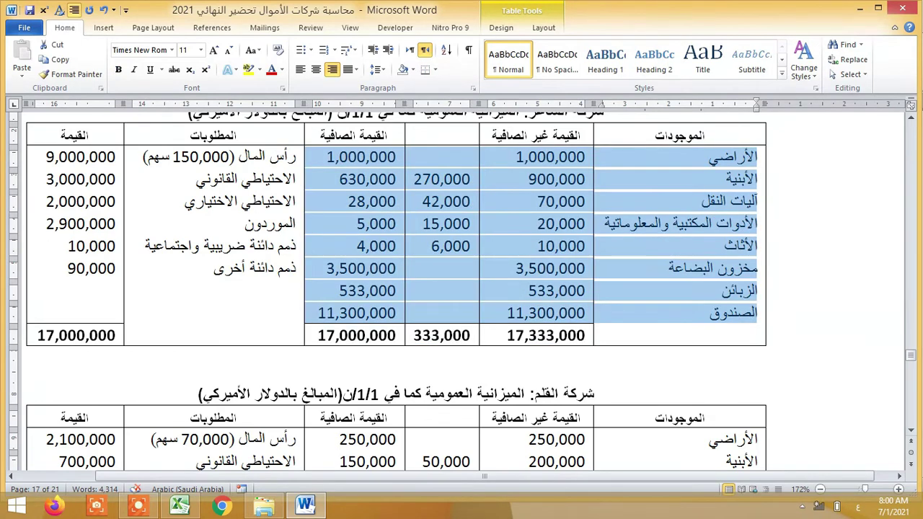
scroll(734, 269, down, 3)
click(734, 269)
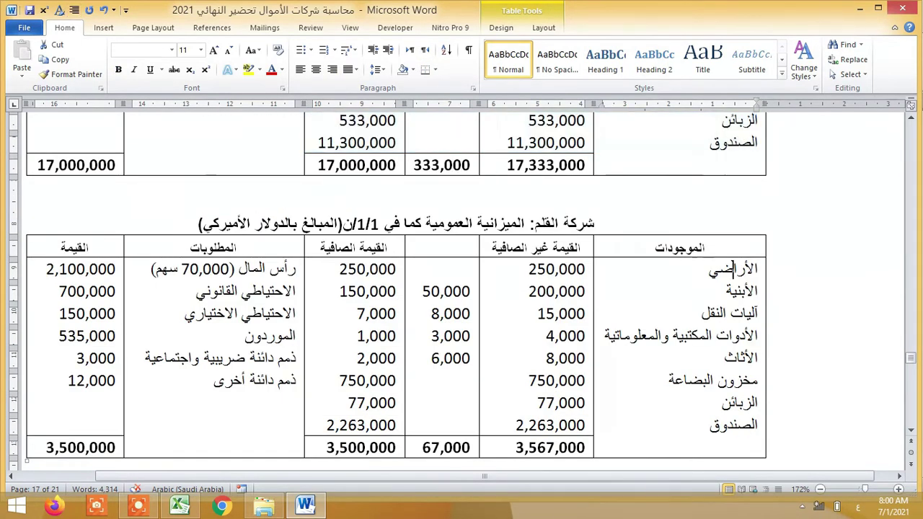
drag(735, 269, 393, 426)
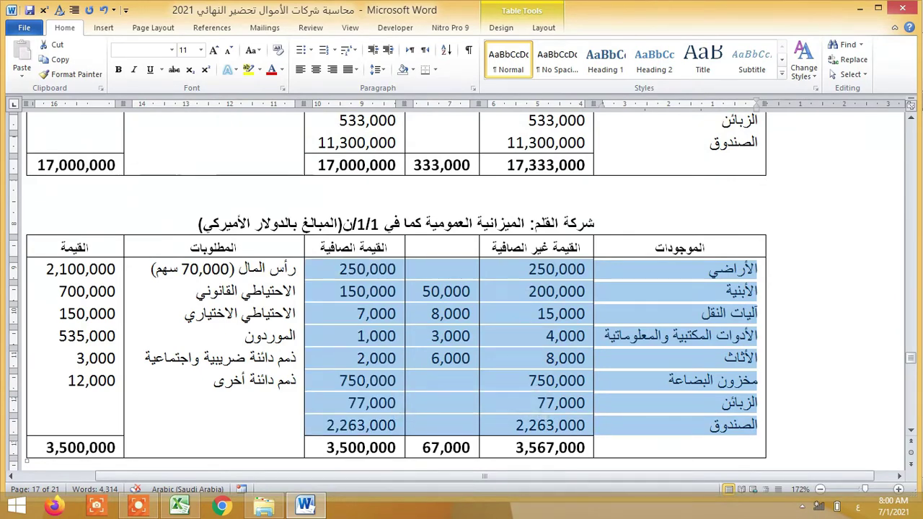
Examine the fair values of goodwill, land and buildings alongside the net values of الشاعر's remaining assets.
scroll(461, 289, up, 10)
scroll(462, 288, up, 3)
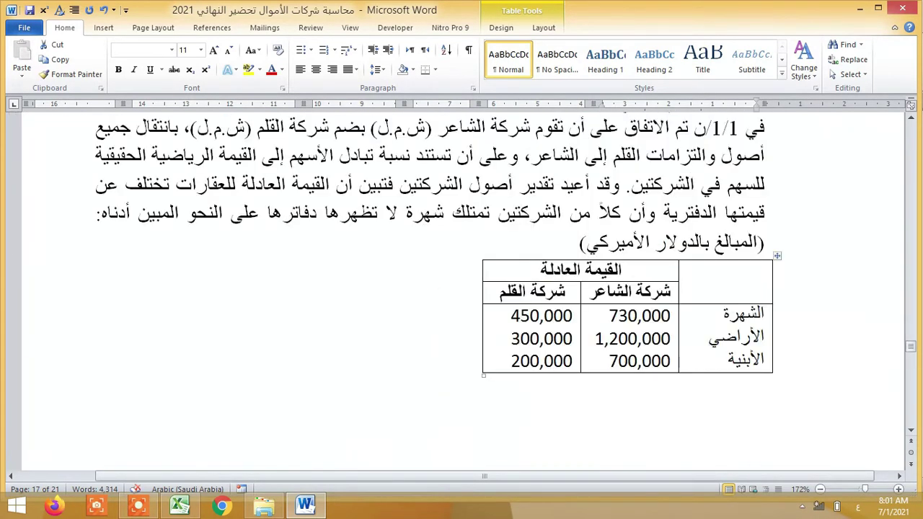
drag(763, 315, 534, 315)
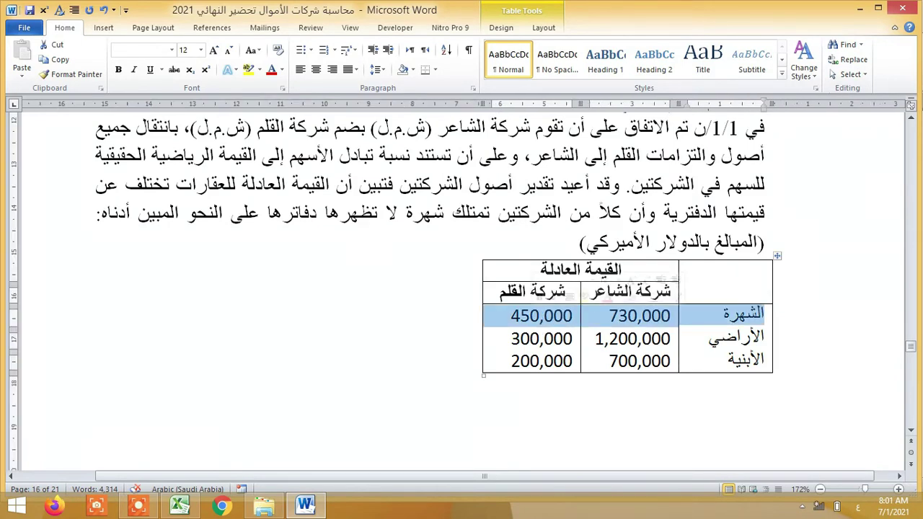
scroll(461, 288, down, 3)
drag(614, 168, 635, 190)
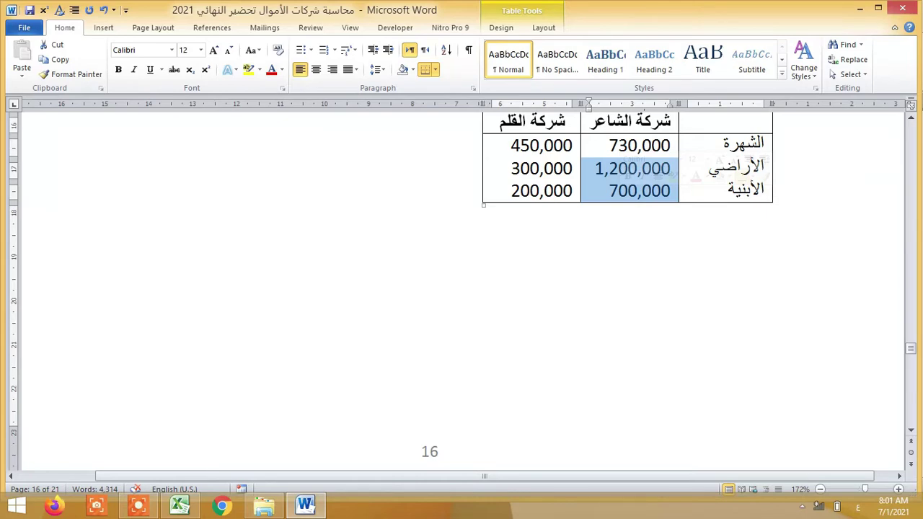
scroll(461, 289, down, 8)
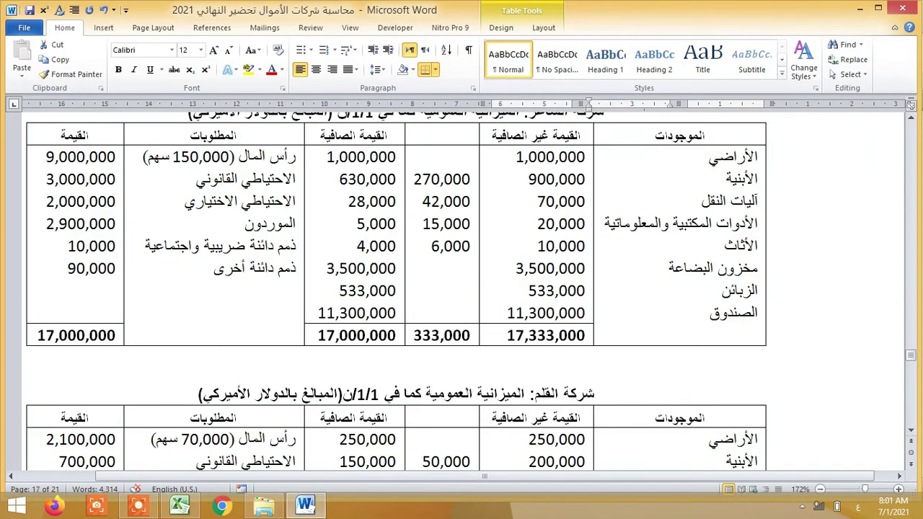
drag(354, 201, 353, 313)
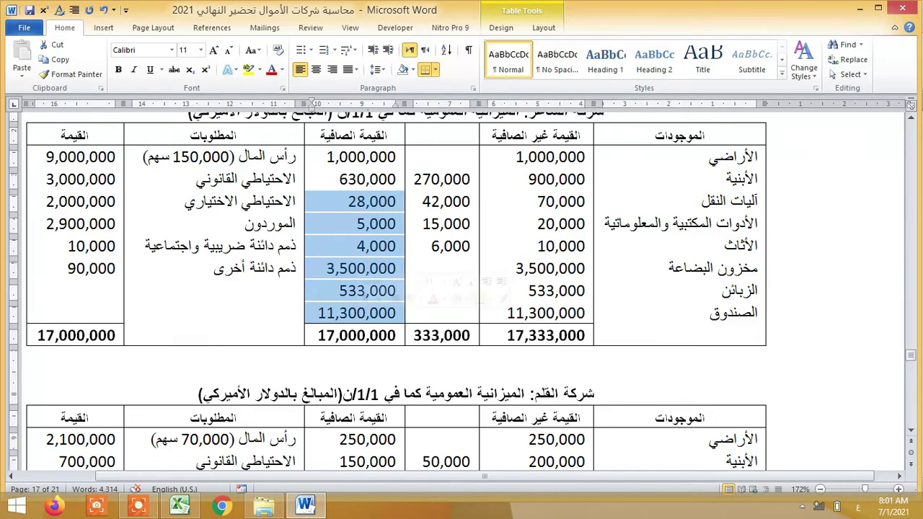
Compare both companies' fair values again with الشاعر's net balance sheet values from vehicles down to cash.
scroll(549, 375, up, 5)
scroll(548, 375, up, 5)
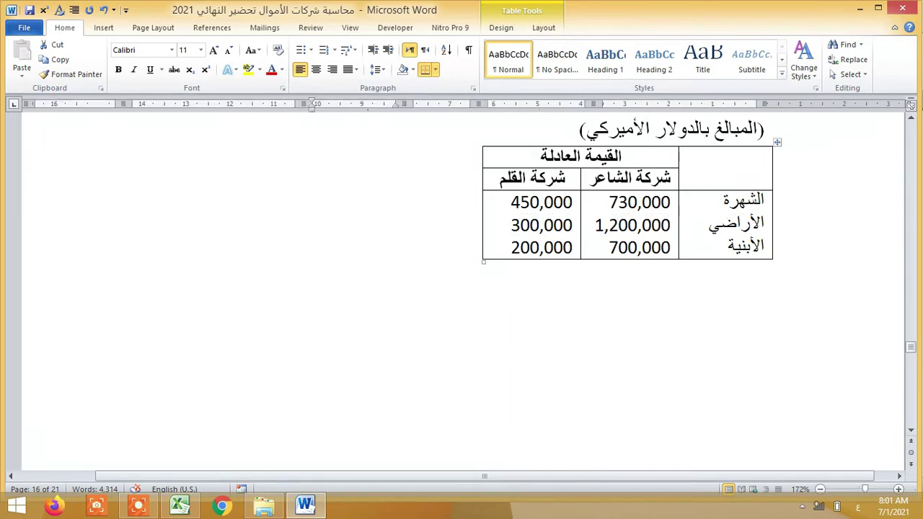
drag(542, 203, 620, 202)
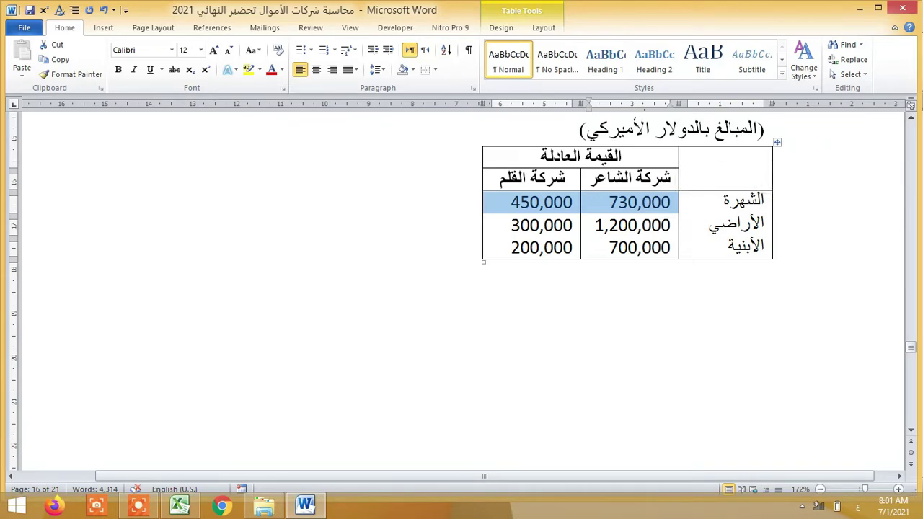
drag(611, 225, 534, 249)
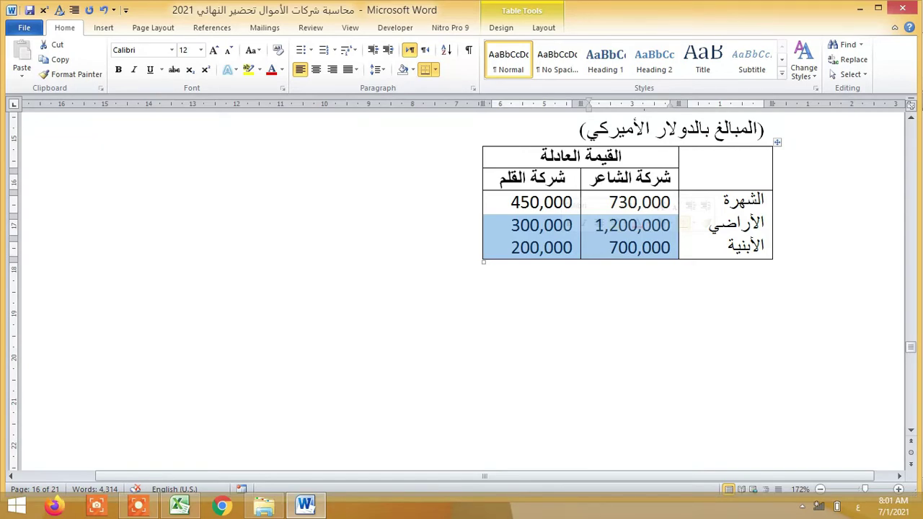
scroll(462, 289, down, 4)
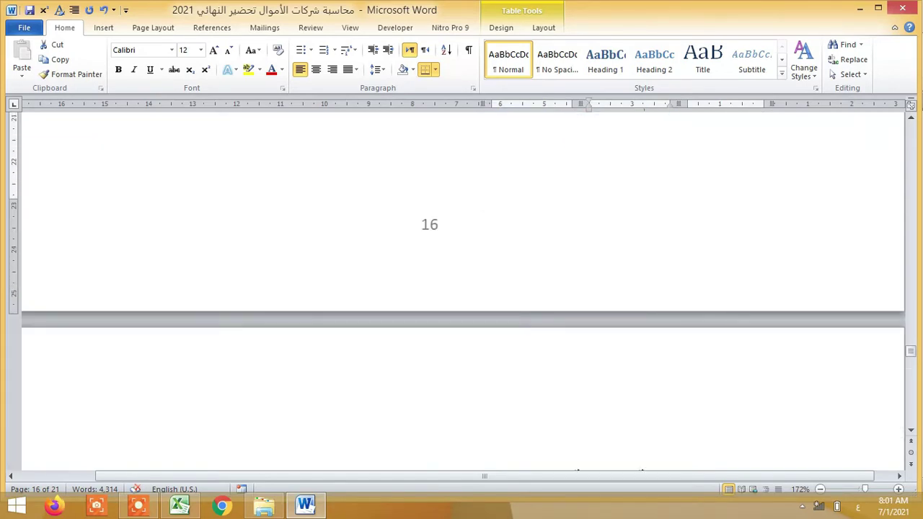
scroll(462, 288, down, 5)
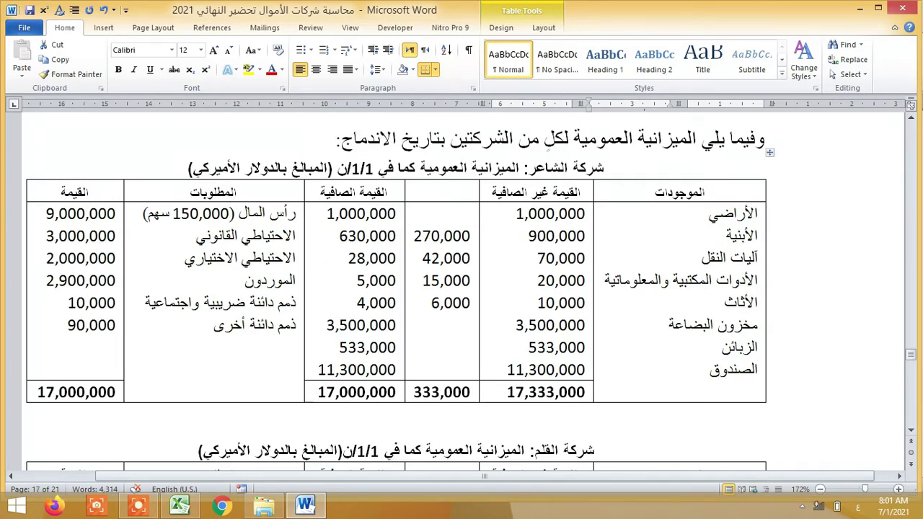
drag(348, 259, 351, 370)
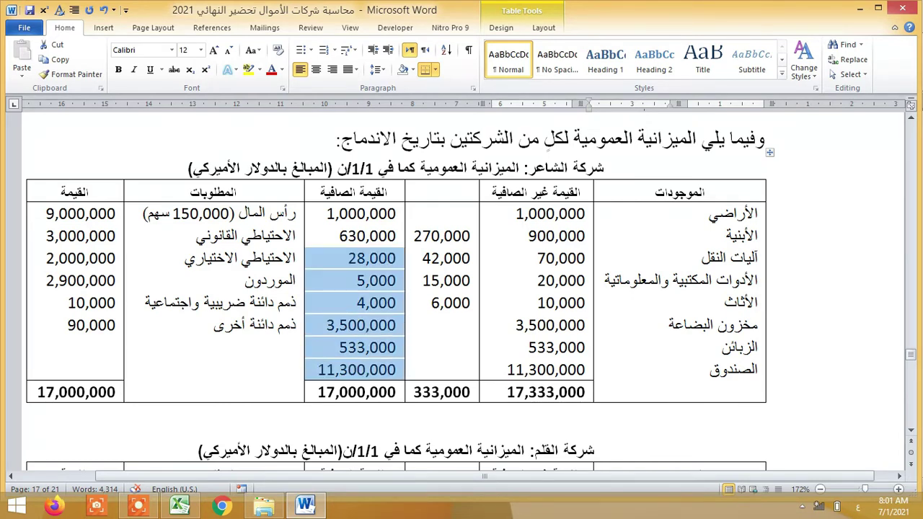
Examine the worked net-assets table for the real mathematical share value of الشاعر and القلم.
scroll(351, 369, down, 6)
scroll(462, 288, down, 5)
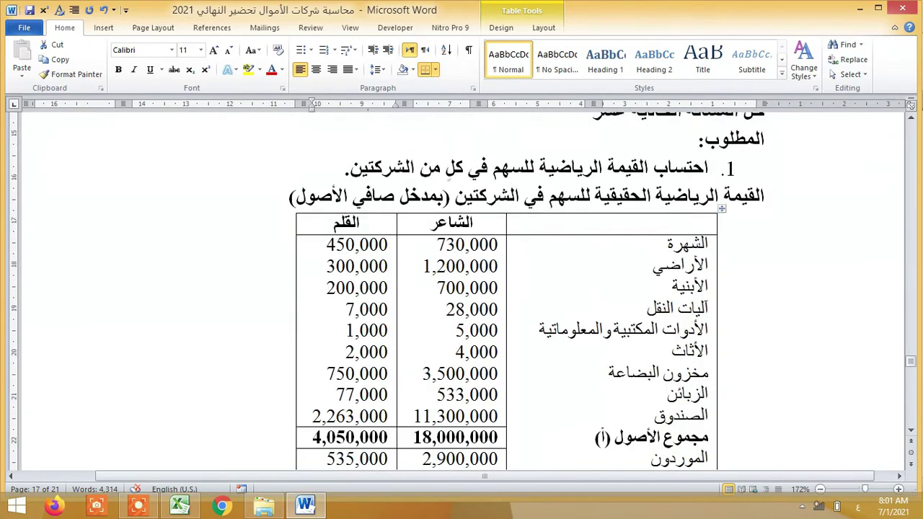
scroll(508, 265, up, 1)
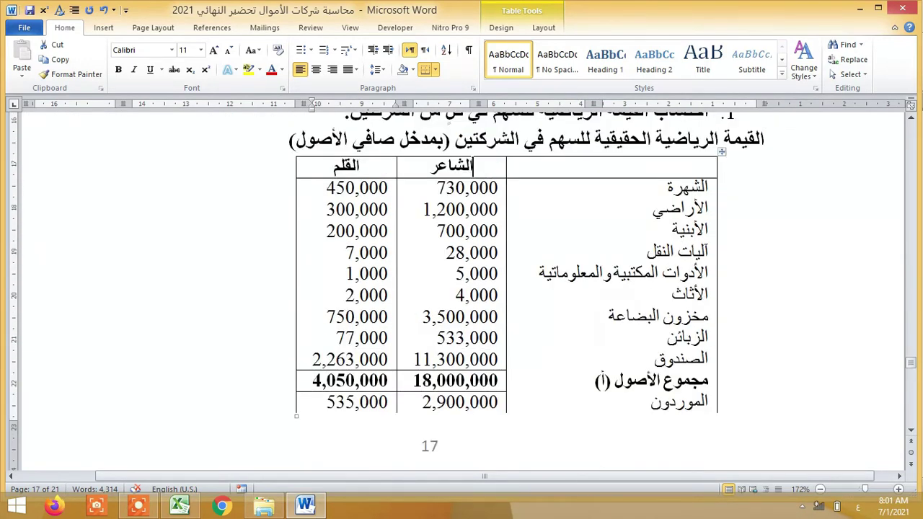
click(360, 166)
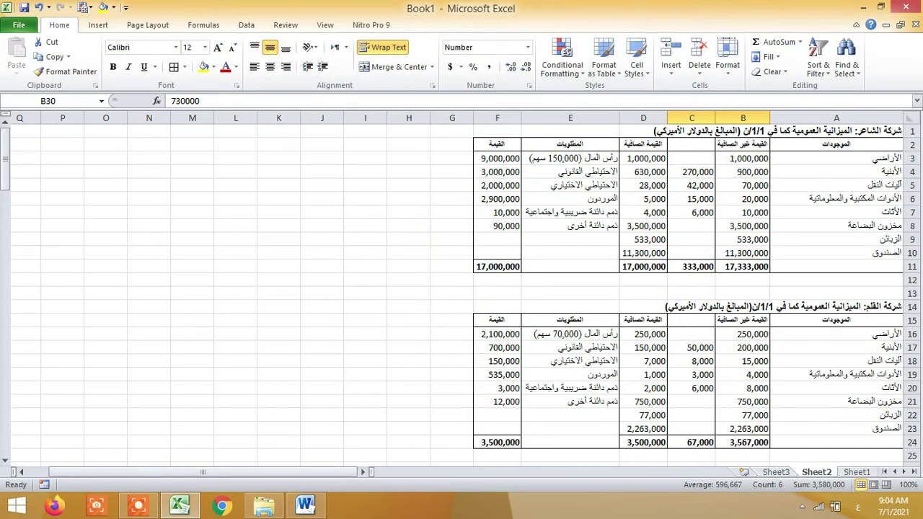
Review both balance sheets, the fair value table and the empty net-assets table on Sheet2 of the Excel workbook.
click(408, 252)
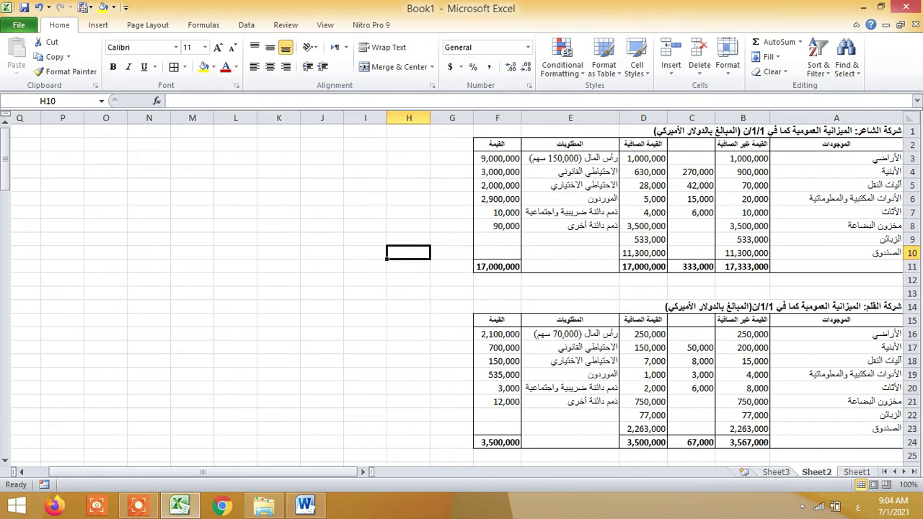
drag(837, 144, 473, 271)
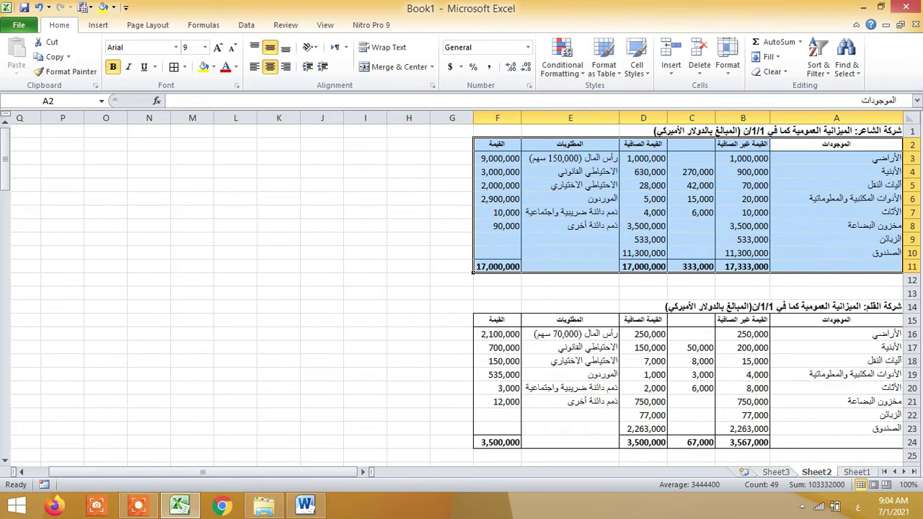
drag(836, 306, 473, 447)
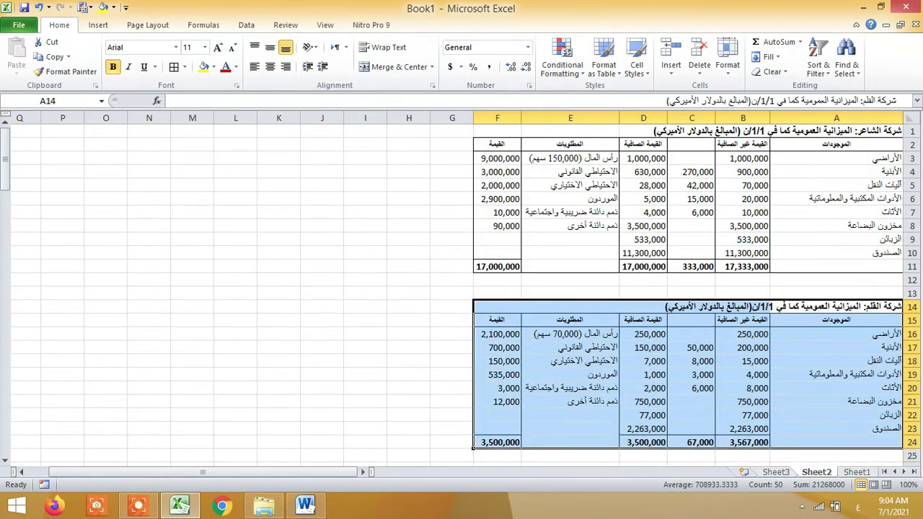
scroll(462, 289, down, 6)
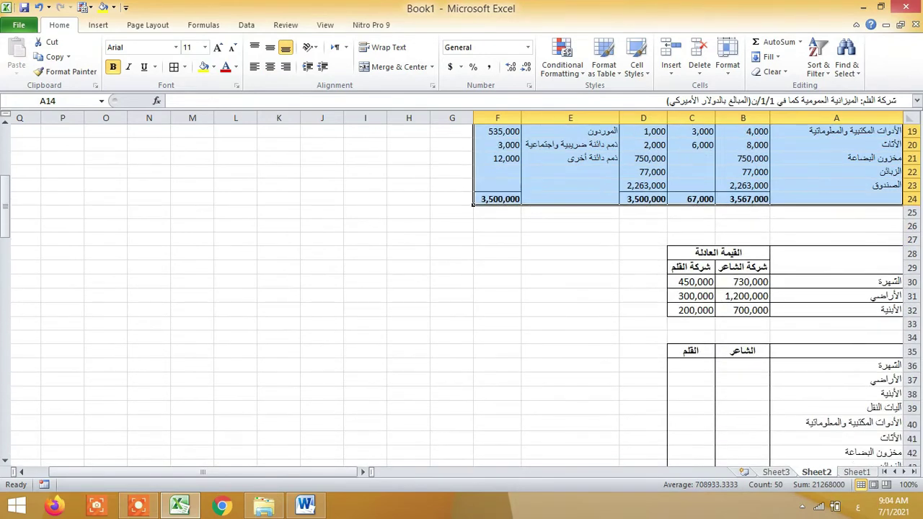
drag(718, 267, 716, 315)
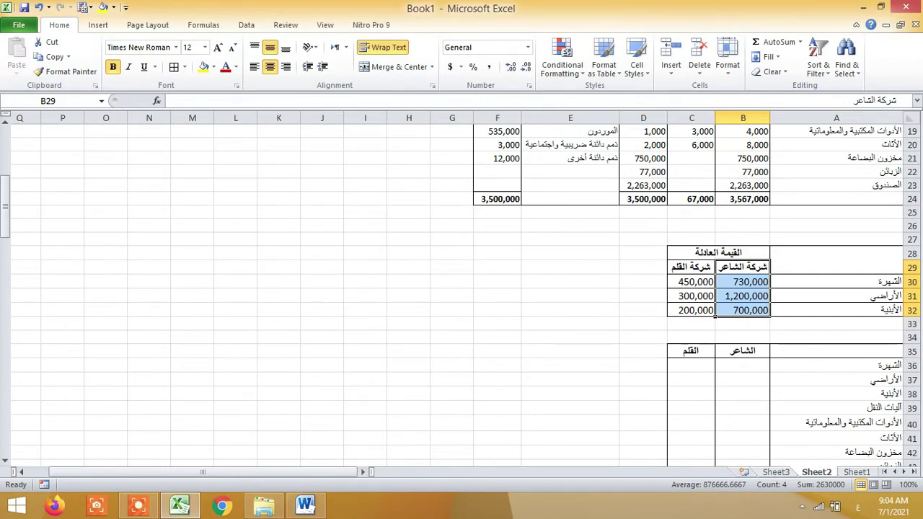
click(669, 271)
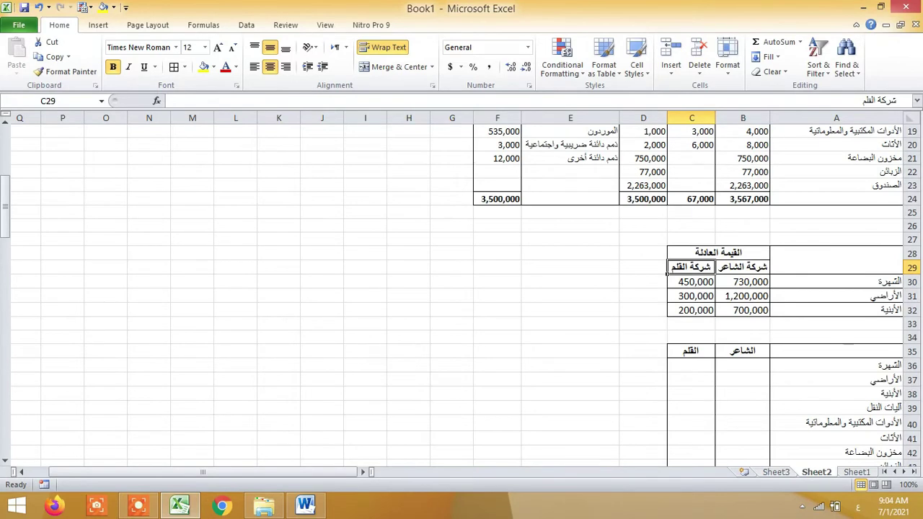
scroll(669, 273, down, 3)
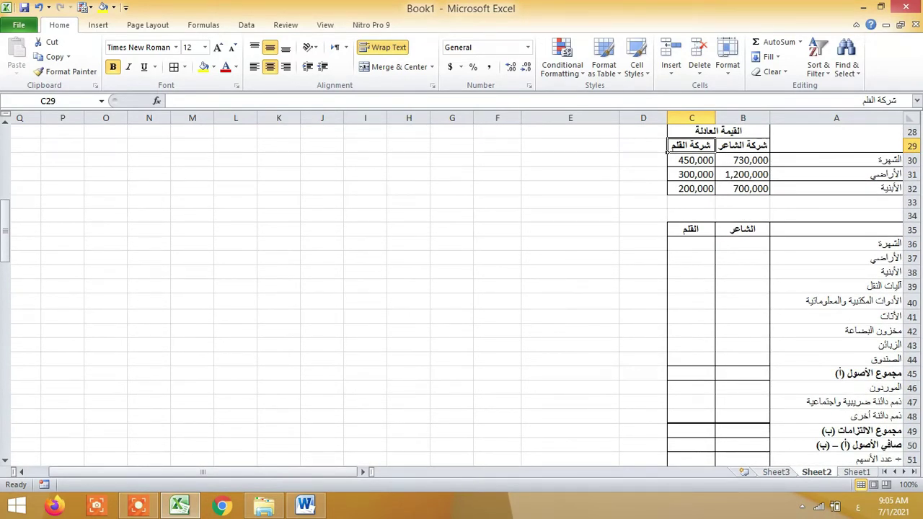
Link الشاعر's goodwill in B36 of the net-assets table to its fair value in B30.
click(719, 245)
scroll(715, 411, up, 4)
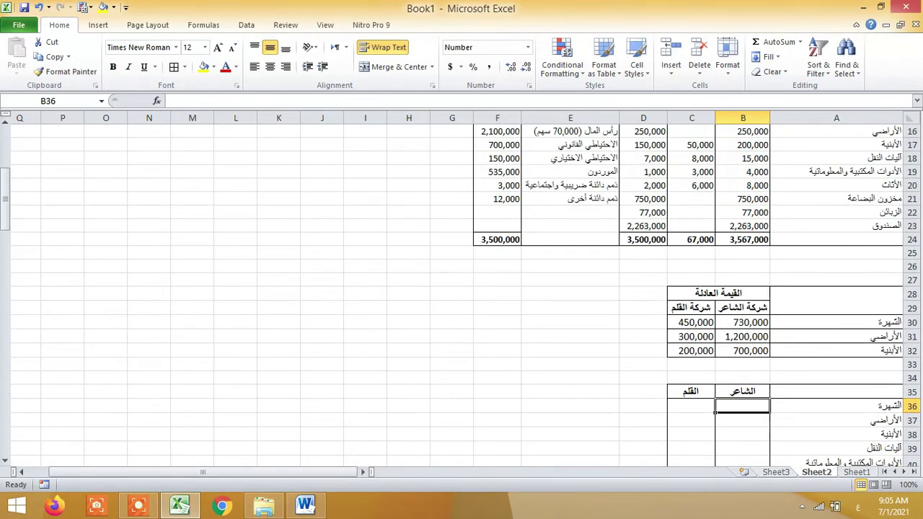
text(=)
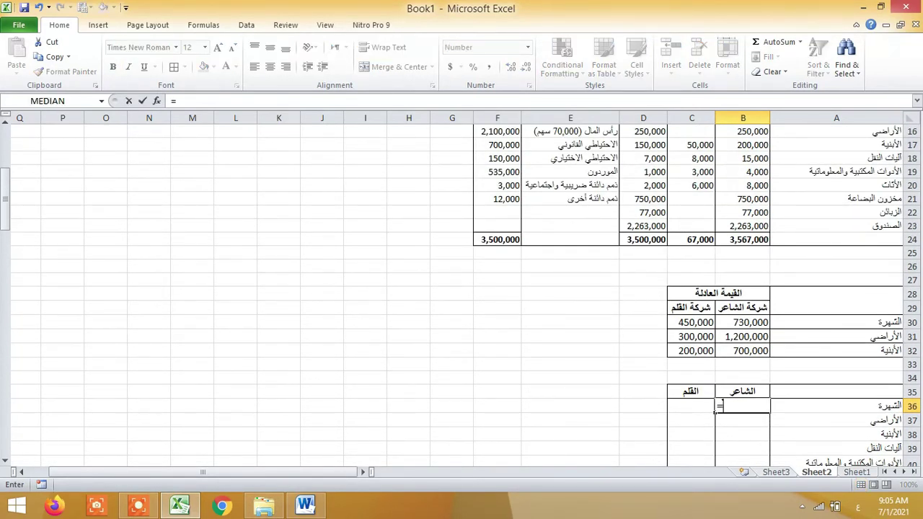
key(Up)
key(Up)
key(Up)
key(Up)
key(Up)
key(Up)
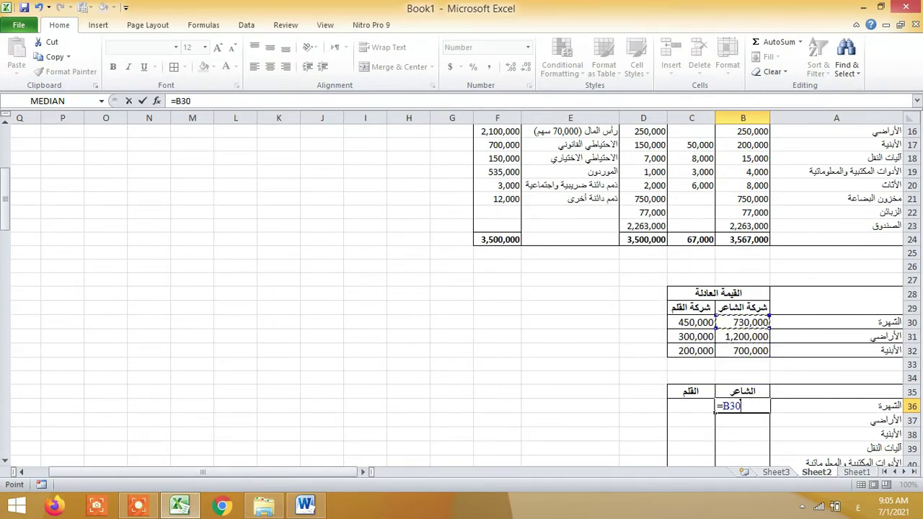
key(Return)
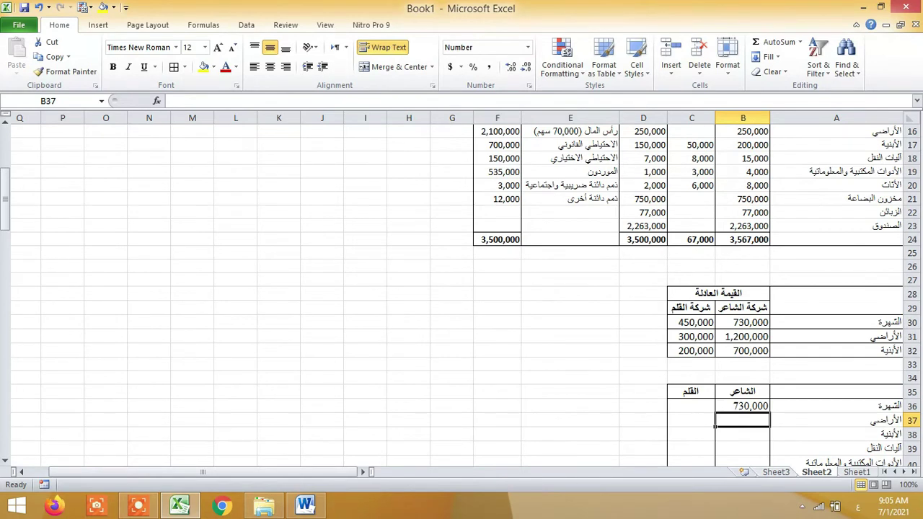
Link الشاعر's land value in B37 to the land fair value in B31.
text(=)
key(Up)
key(Up)
key(Up)
key(Up)
key(Up)
key(Up)
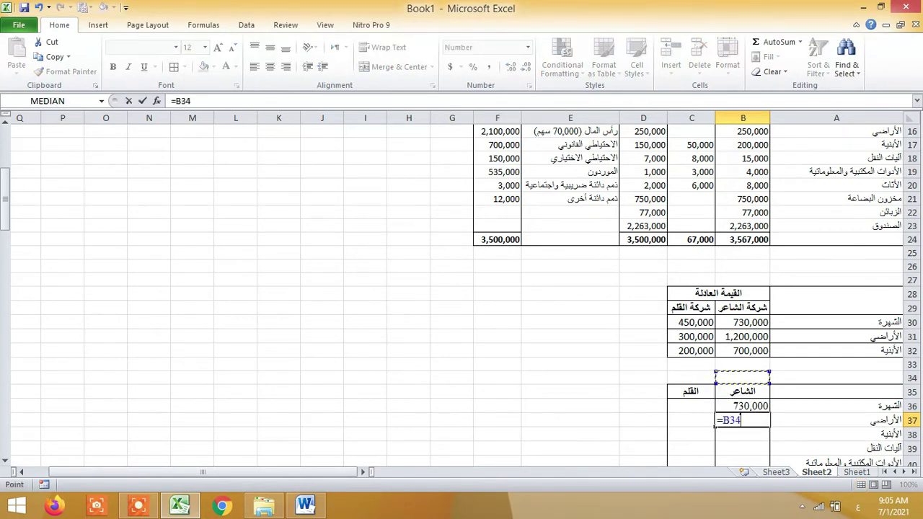
key(Return)
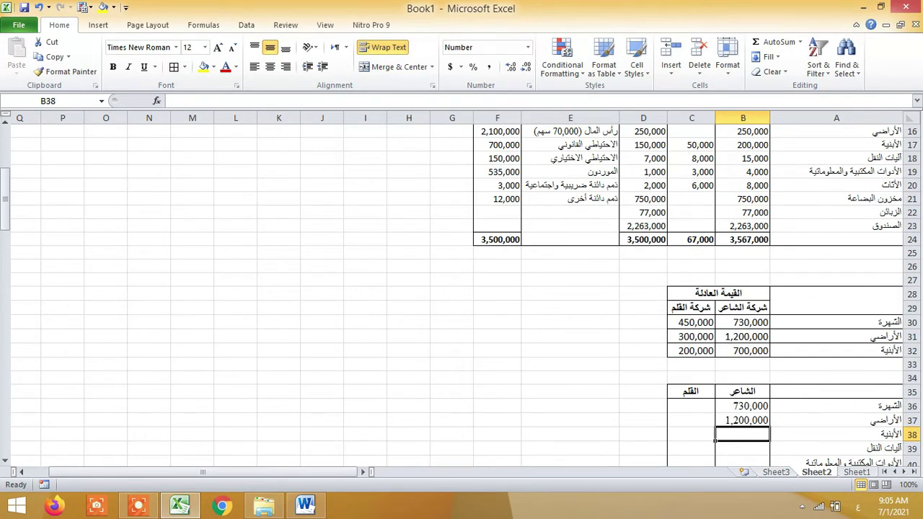
Link الشاعر's buildings value in B38 to the buildings fair value in B32.
text(=)
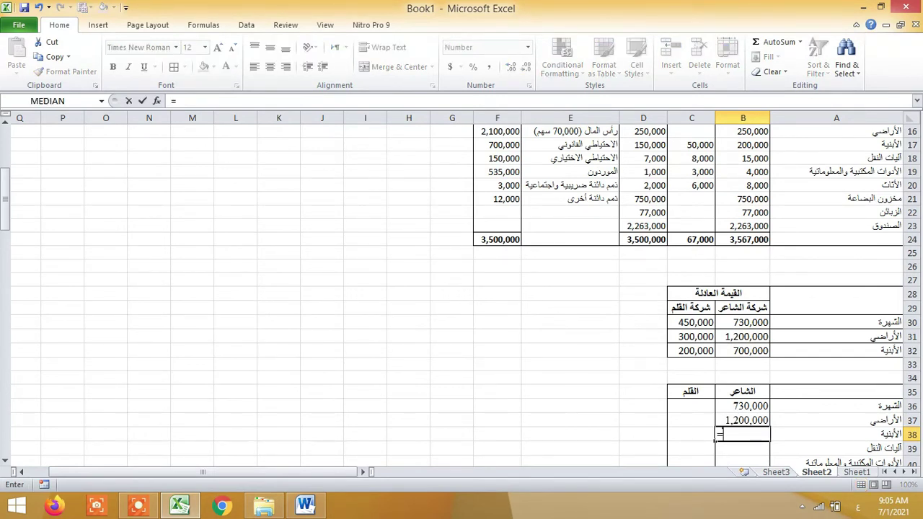
key(Up)
key(Up)
key(Up)
key(Up)
key(Up)
key(Up)
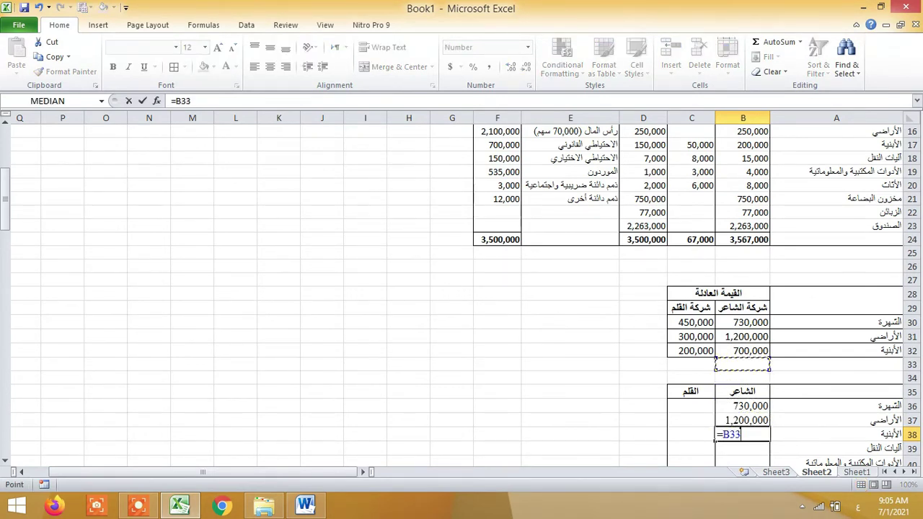
key(Return)
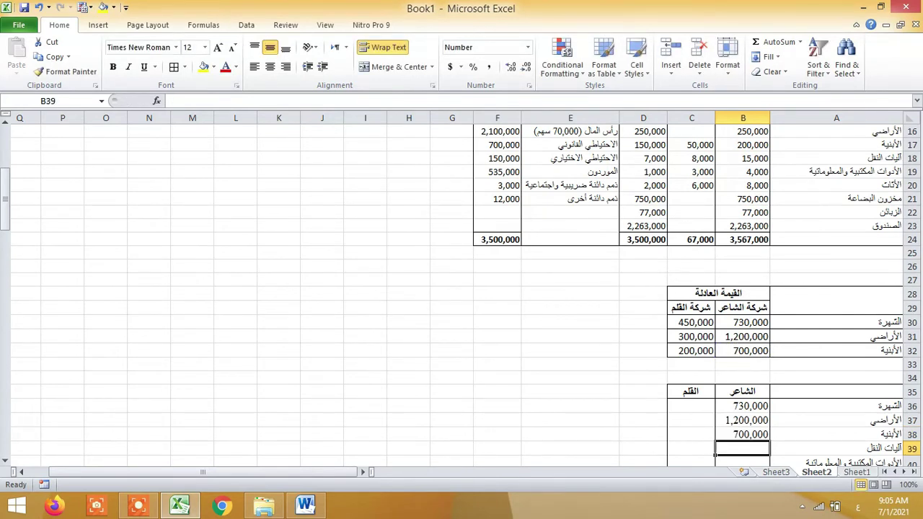
Link الشاعر's transport vehicles value in B39 of the net-assets table to the net value in D5 of its balance sheet.
text(=)
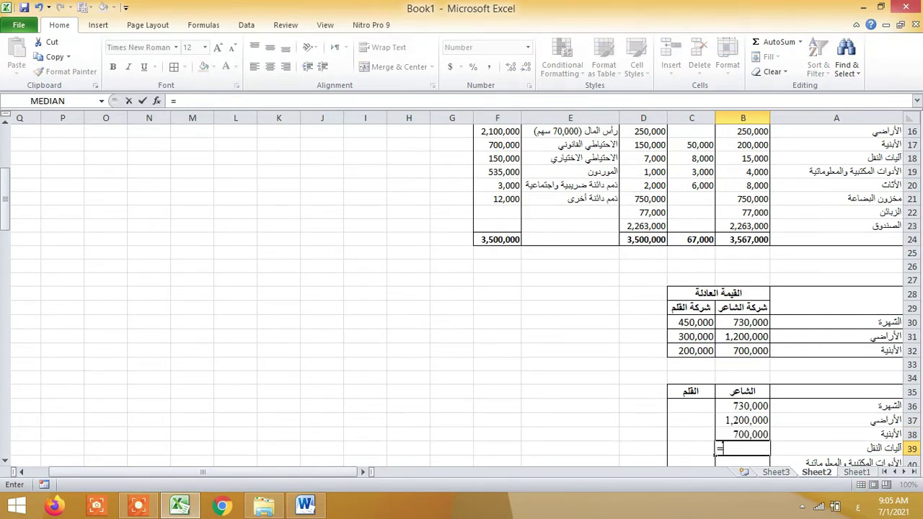
key(Up)
key(Up)
key(Up)
key(Up)
key(Up)
key(Up)
key(Up)
key(Up)
key(Up)
key(Up)
key(Up)
key(Up)
key(Up)
key(Up)
key(Up)
key(Up)
key(Up)
key(Up)
key(Up)
key(Up)
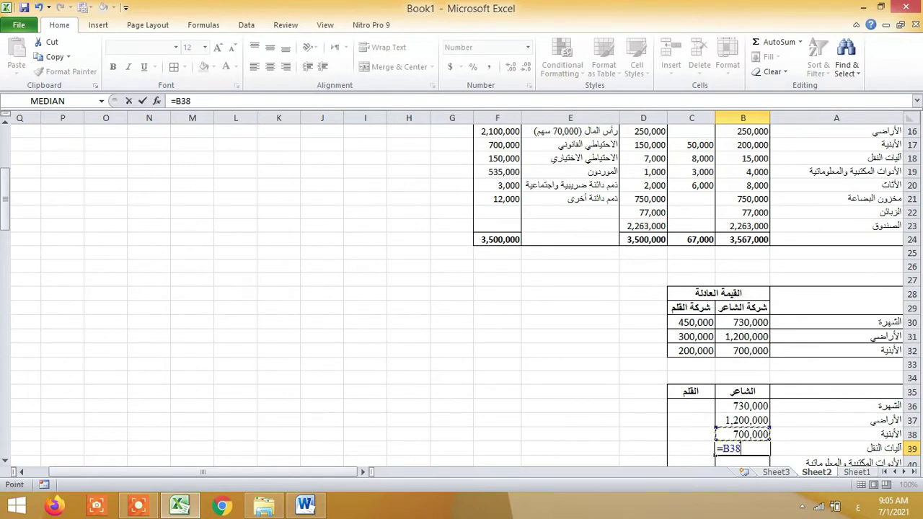
key(Down)
key(Down)
key(Down)
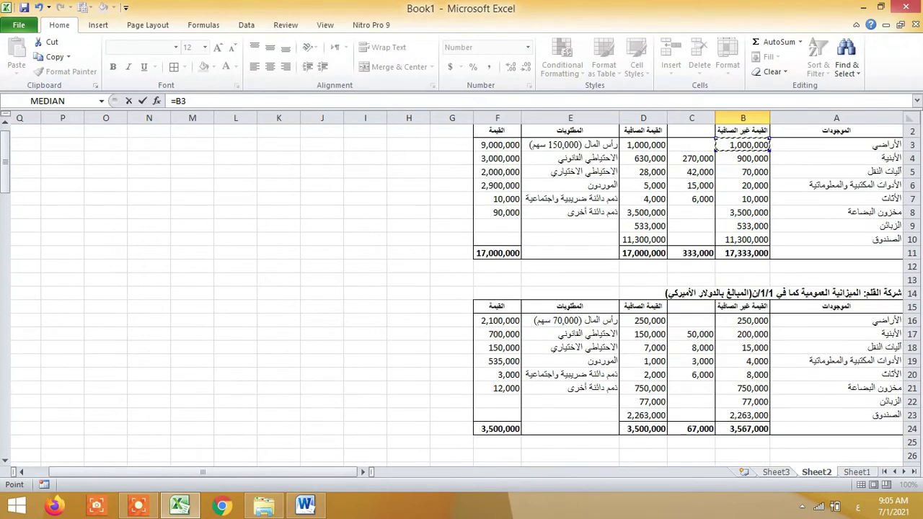
key(Left)
key(Left)
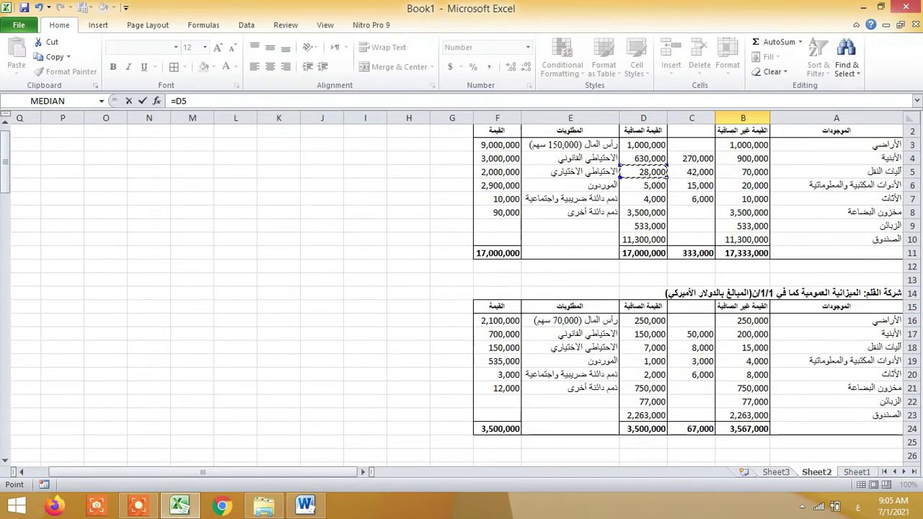
key(Return)
Link الشاعر's office and IT equipment value in B40 to the net value in D6 of its balance sheet.
text(=)
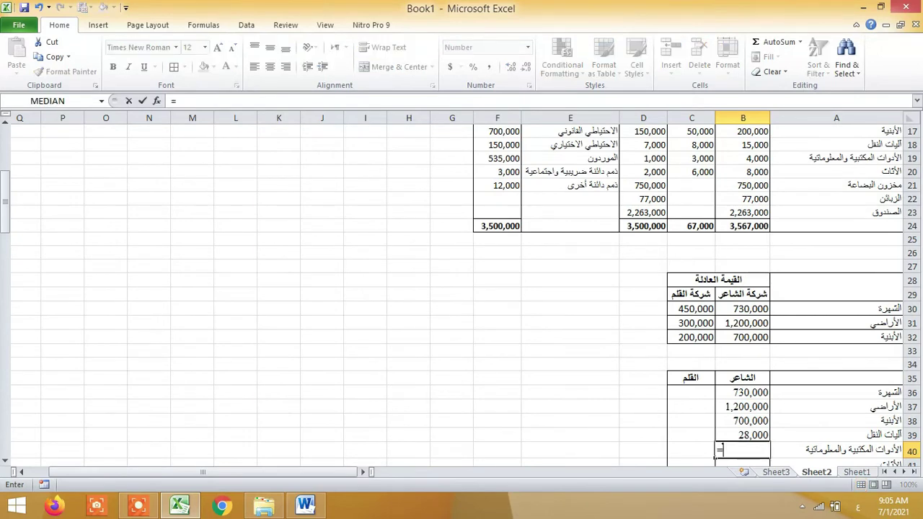
key(Up)
key(Up)
key(Up)
key(Up)
key(Up)
key(Up)
key(Up)
key(Up)
key(Up)
key(Up)
key(Up)
key(Up)
key(Up)
key(Up)
key(Up)
key(Up)
key(Up)
key(Up)
key(Up)
key(Up)
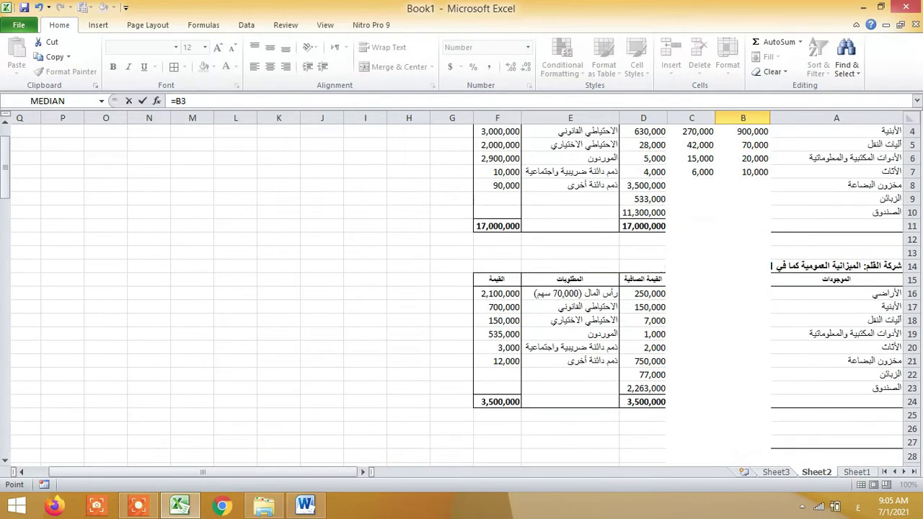
key(Down)
key(Down)
key(Down)
key(Left)
key(Left)
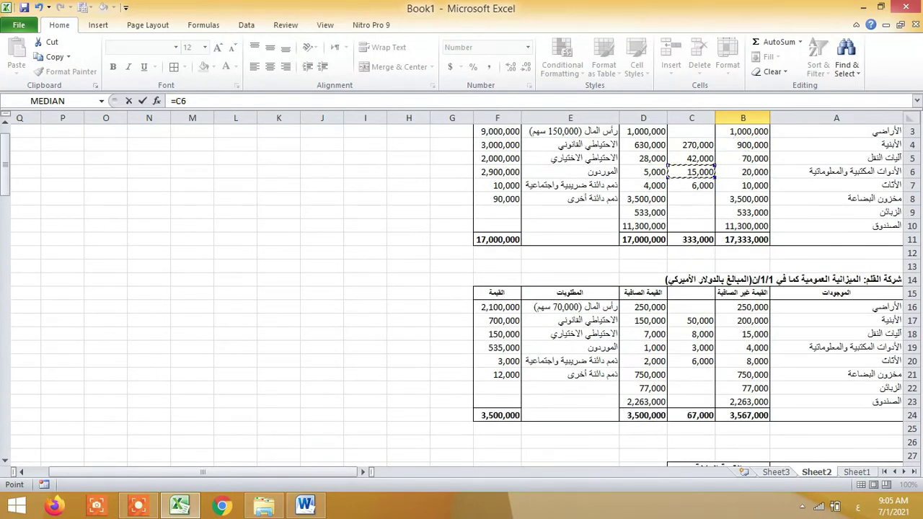
key(Return)
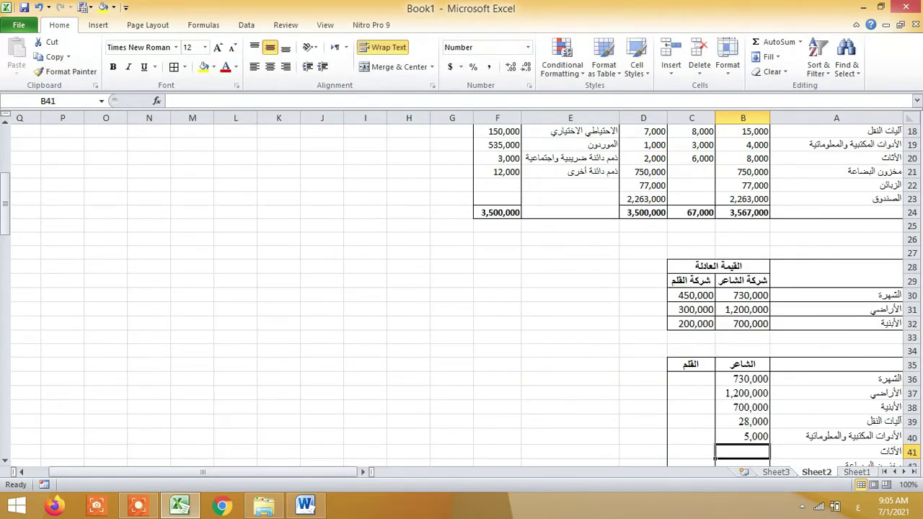
Link الشاعر's furniture value in B41 to the net value in D7 of its balance sheet.
text(=)
key(Up)
key(Up)
key(Up)
key(Up)
key(Up)
key(Up)
key(Up)
key(Up)
key(Up)
key(Up)
key(Up)
key(Up)
key(Up)
key(Up)
key(Up)
key(Up)
key(Up)
key(Up)
key(Up)
key(Up)
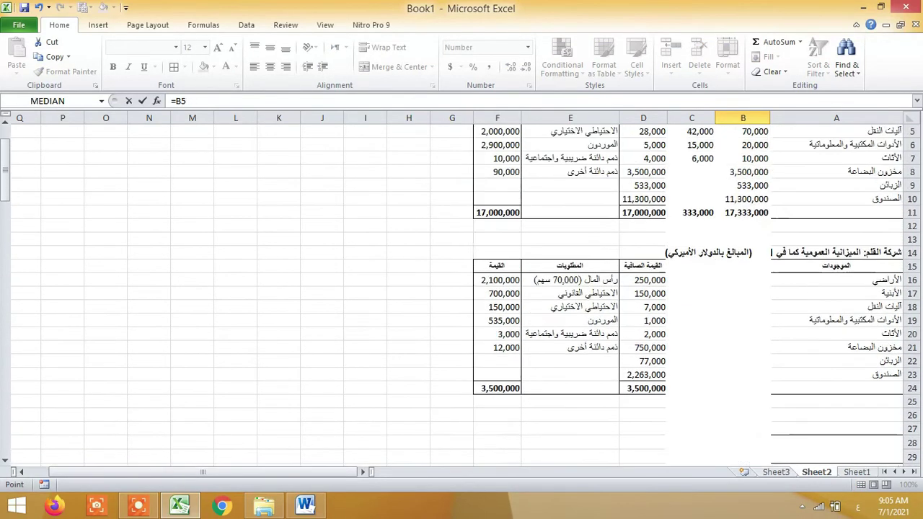
key(Down)
key(Down)
key(Down)
key(Down)
key(Down)
key(Down)
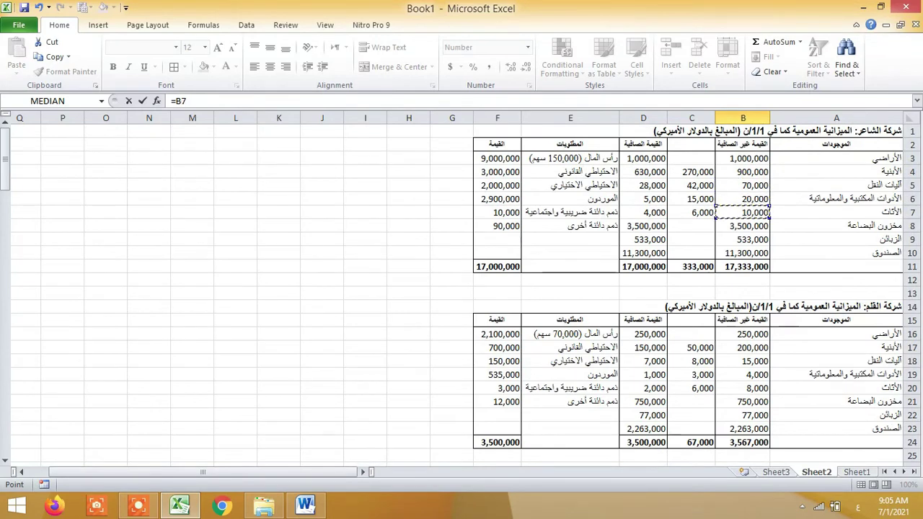
key(Left)
key(Left)
key(Return)
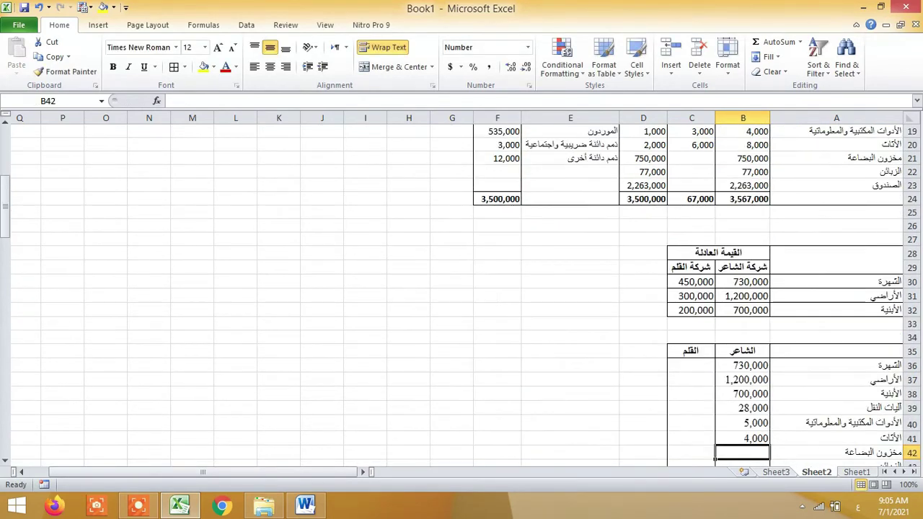
Link الشاعر's merchandise inventory value in B42 to the net value in D8 of its balance sheet.
text(=)
key(Up)
key(Up)
key(Up)
key(Up)
key(Up)
key(Up)
key(Up)
key(Up)
key(Up)
key(Up)
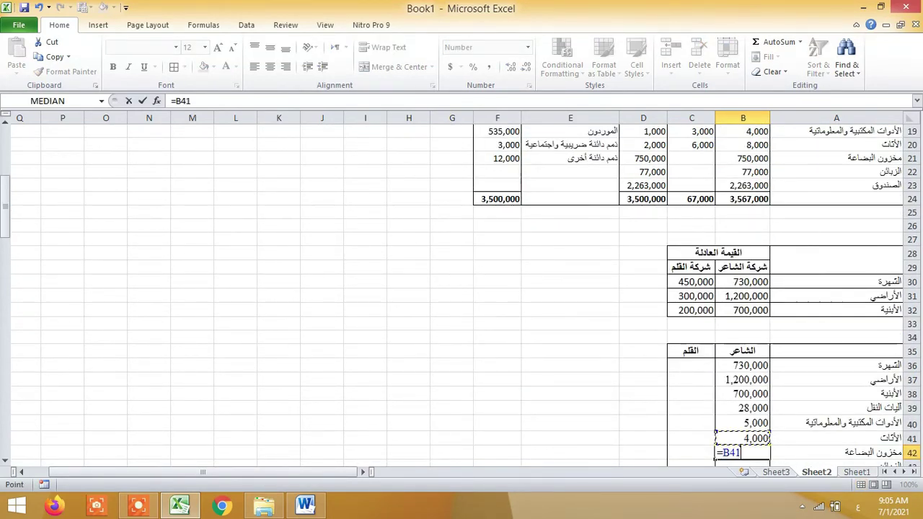
key(Up)
key(Up)
key(Up)
key(Up)
key(Up)
key(Up)
key(Up)
key(Up)
key(Up)
key(Up)
key(Up)
key(Up)
key(Up)
key(Up)
key(Up)
key(Up)
key(Up)
key(Up)
key(Up)
key(Up)
key(Down)
key(Down)
key(Down)
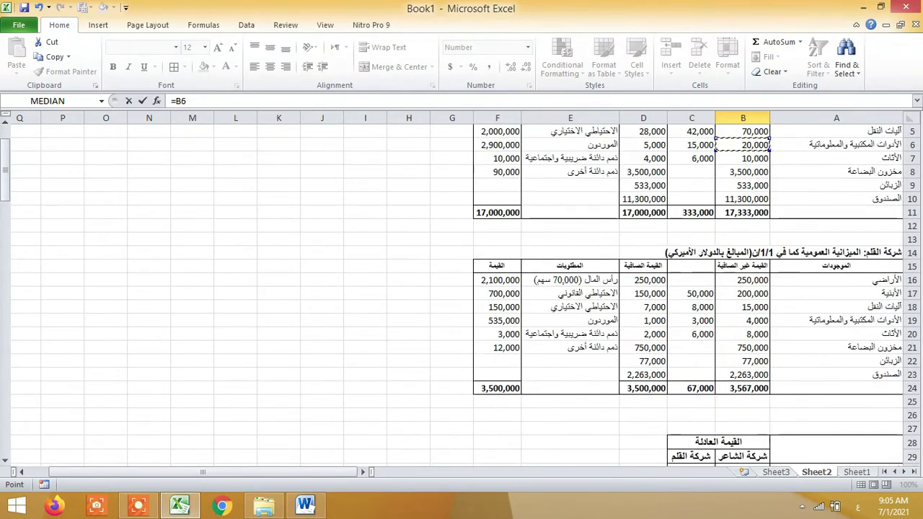
key(Left)
key(Left)
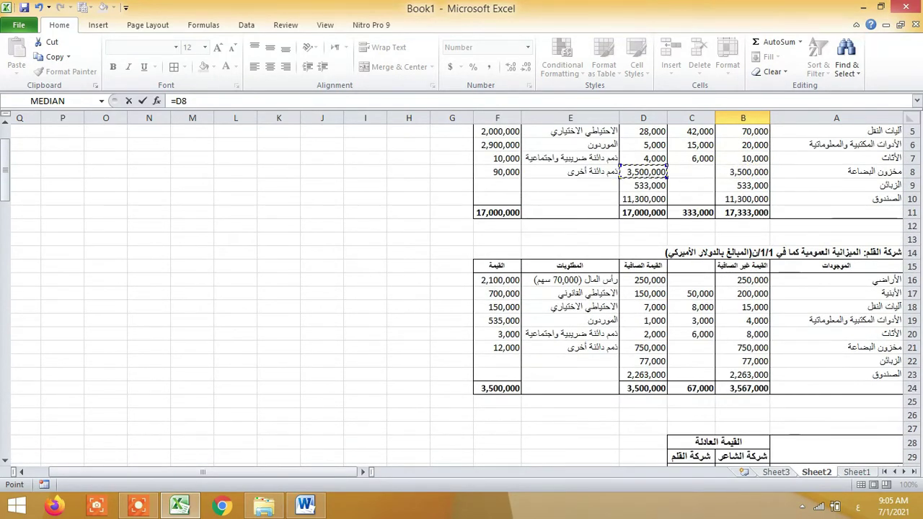
key(Return)
Link الشاعر's customers value in B43 of the net-assets table to the net value in D9 of its balance sheet.
text(=)
key(Up)
key(Up)
key(Up)
key(Up)
key(Up)
key(Up)
key(Up)
key(Up)
key(Up)
key(Up)
key(Up)
key(Up)
key(Up)
key(Up)
key(Up)
key(Up)
key(Up)
key(Up)
key(Up)
key(Up)
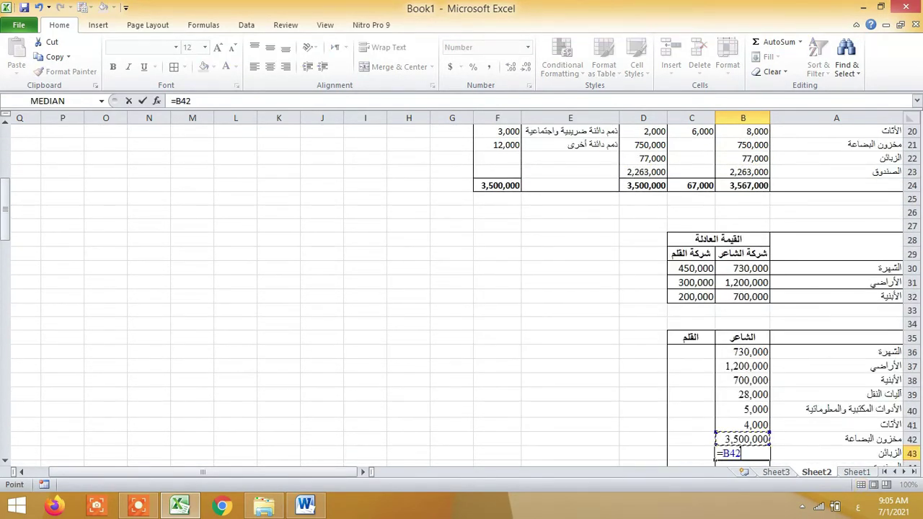
key(Up)
key(Up)
key(Up)
key(Up)
key(Up)
key(Up)
key(Up)
key(Up)
key(Up)
key(Up)
key(Up)
key(Up)
key(Up)
key(Up)
key(Up)
key(Up)
key(Up)
key(Up)
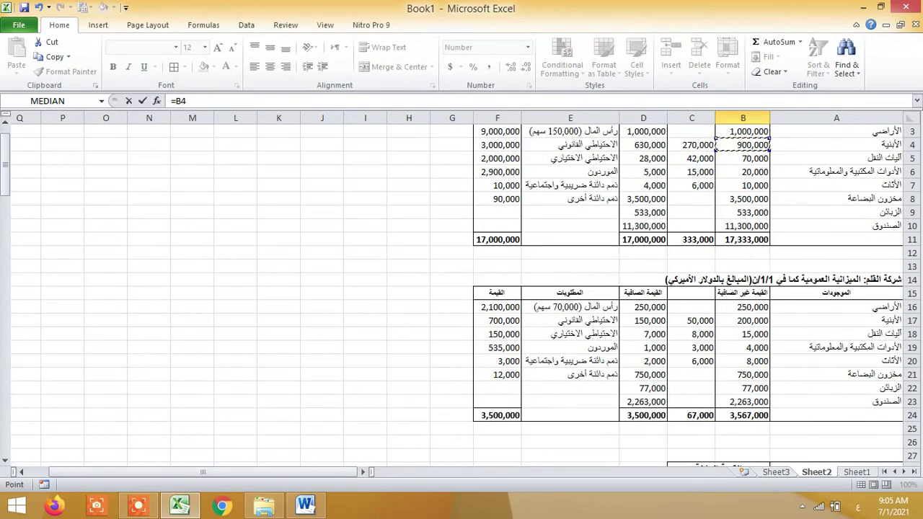
key(Down)
key(Down)
key(Down)
key(Down)
key(Down)
key(Left)
key(Left)
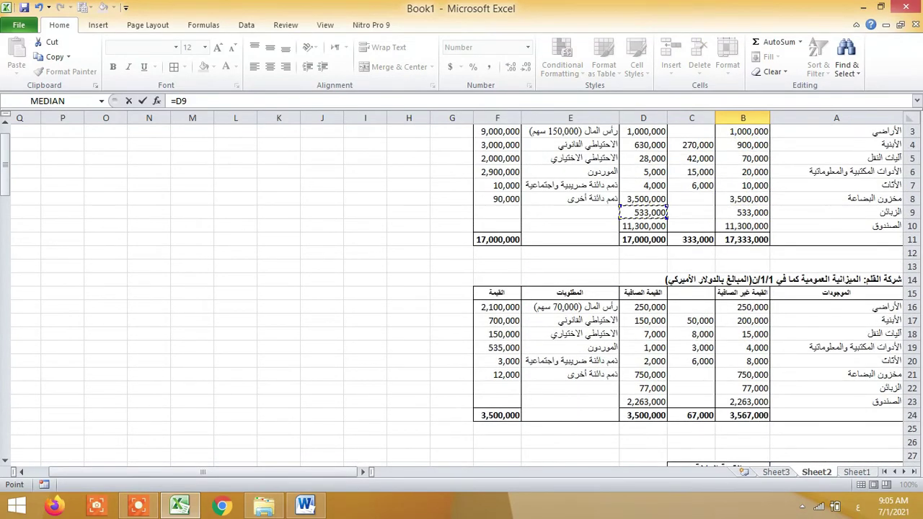
key(Return)
Link الشاعر's cash value in B44 to the net value in D10 of its balance sheet.
text(=)
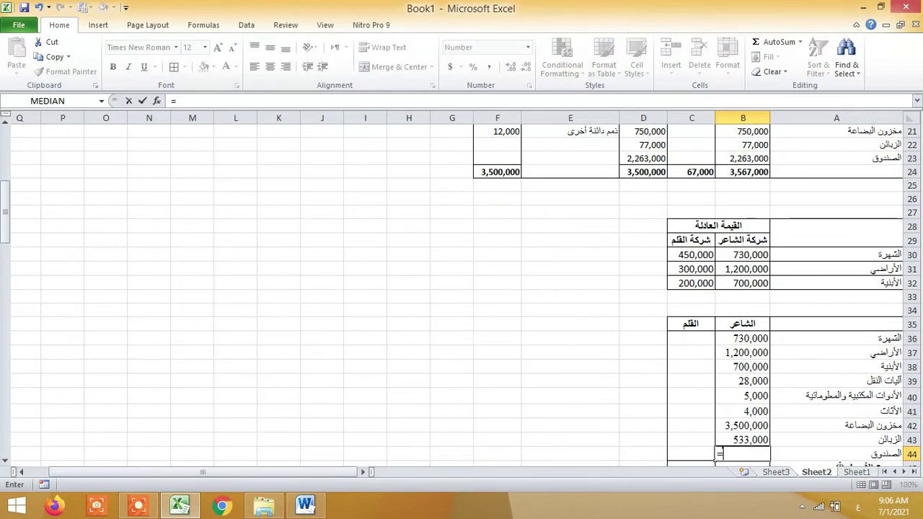
key(Up)
key(Up)
key(Up)
key(Up)
key(Up)
key(Up)
key(Up)
key(Up)
key(Up)
key(Up)
key(Up)
key(Up)
key(Up)
key(Up)
key(Up)
key(Up)
key(Up)
key(Up)
key(Up)
key(Up)
key(Up)
key(Up)
key(Up)
key(Up)
key(Up)
key(Up)
key(Up)
key(Up)
key(Up)
key(Up)
key(Up)
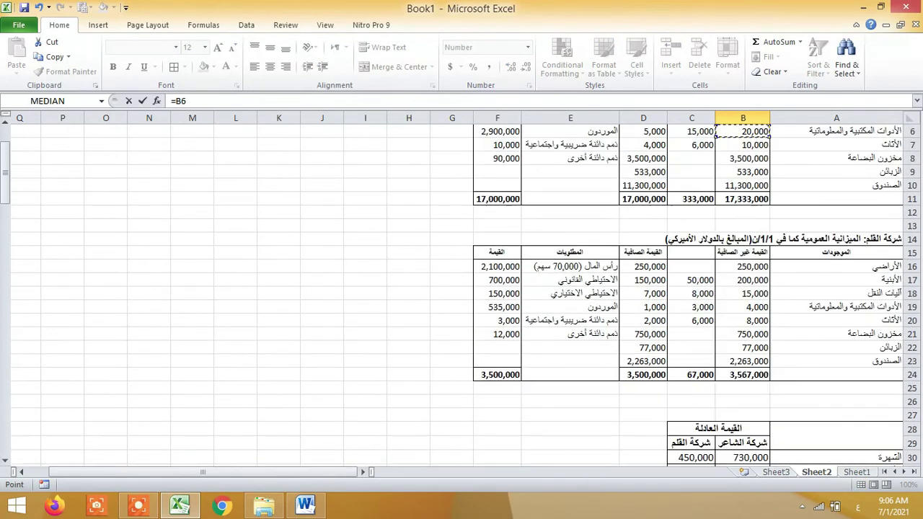
key(Down)
key(Down)
key(Down)
key(Down)
key(Left)
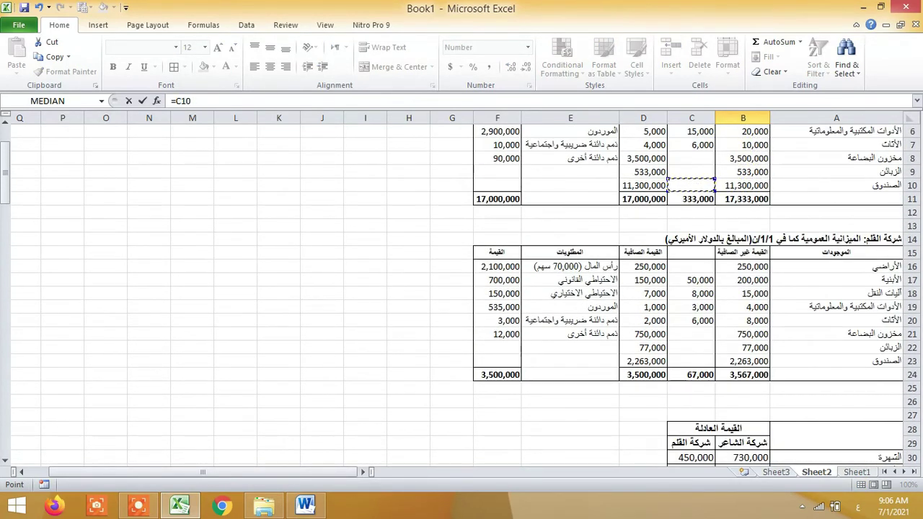
key(Left)
key(Return)
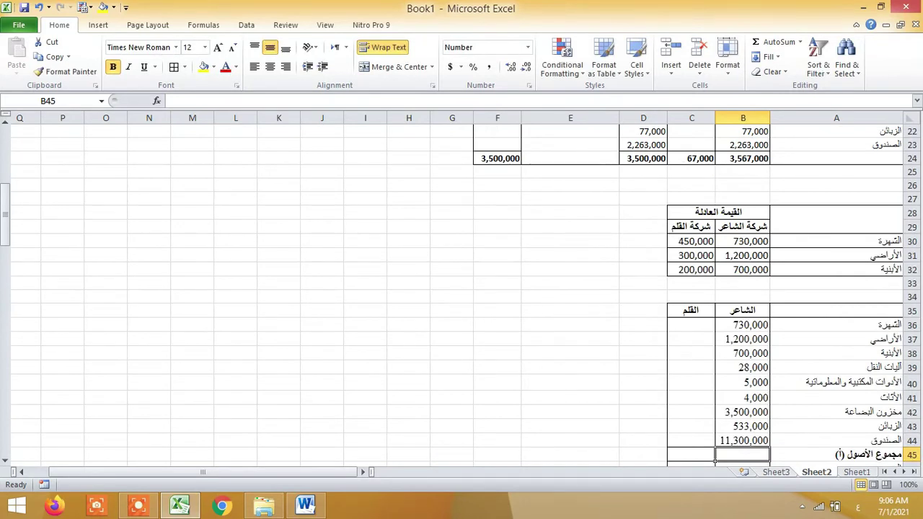
Link القلم's goodwill value in C36 of the net-assets table to its fair value in C30.
key(Up)
key(Up)
key(Up)
key(Up)
key(Up)
key(Up)
key(Up)
key(Up)
key(Up)
key(Left)
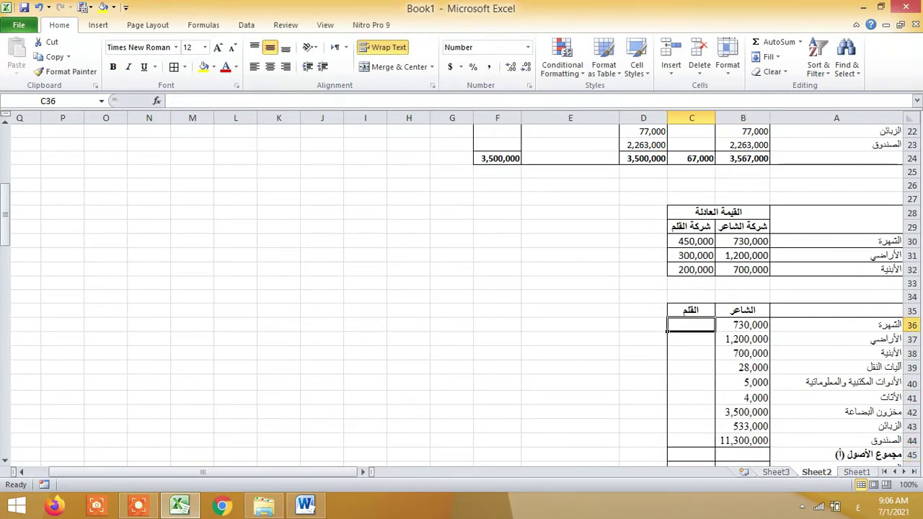
text(=)
key(Up)
key(Up)
key(Up)
key(Up)
key(Up)
key(Up)
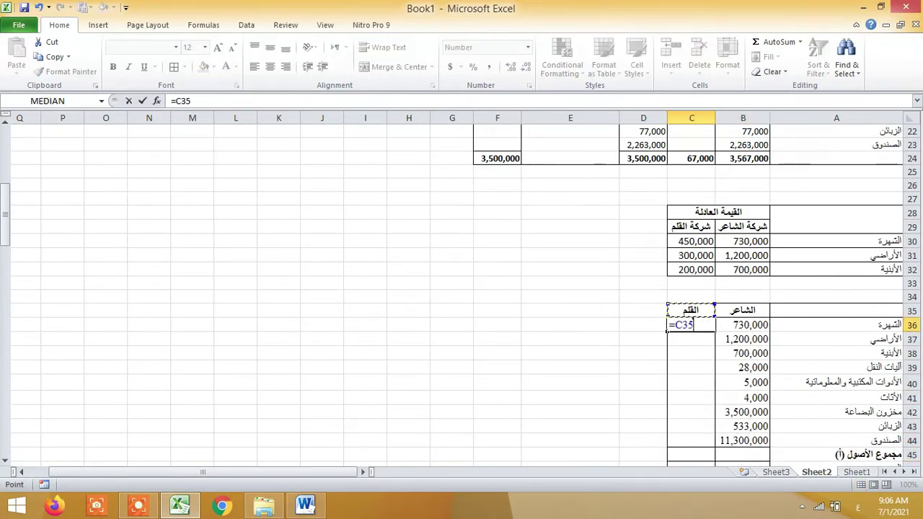
key(Return)
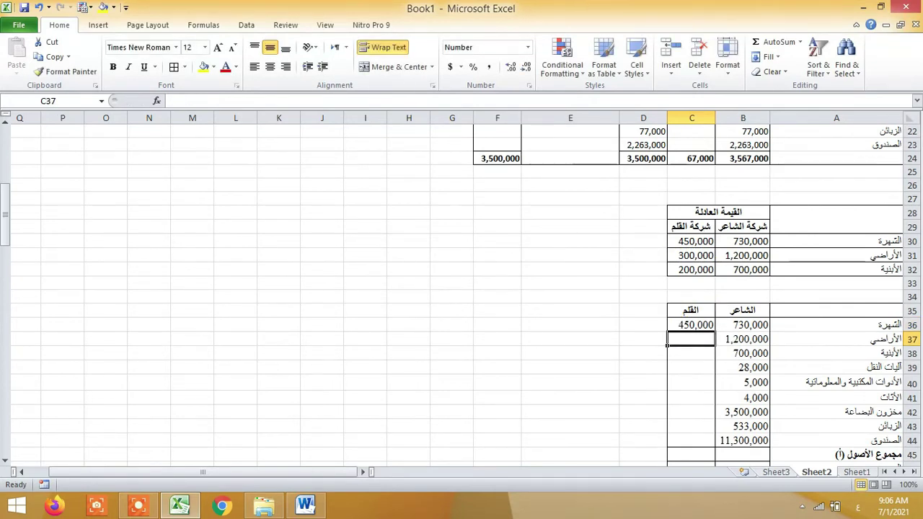
Link القلم's land value in C37 to its fair value in C31.
text(=)
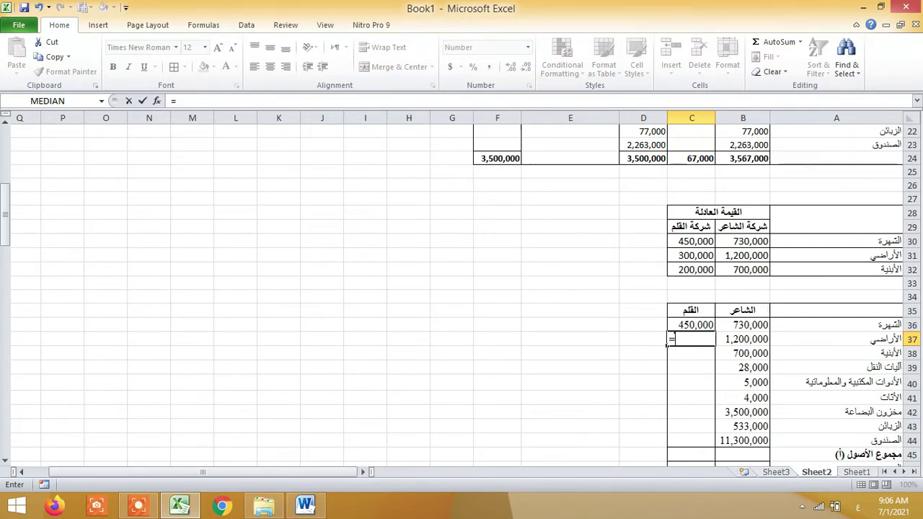
key(Up)
key(Up)
key(Up)
key(Up)
key(Up)
key(Up)
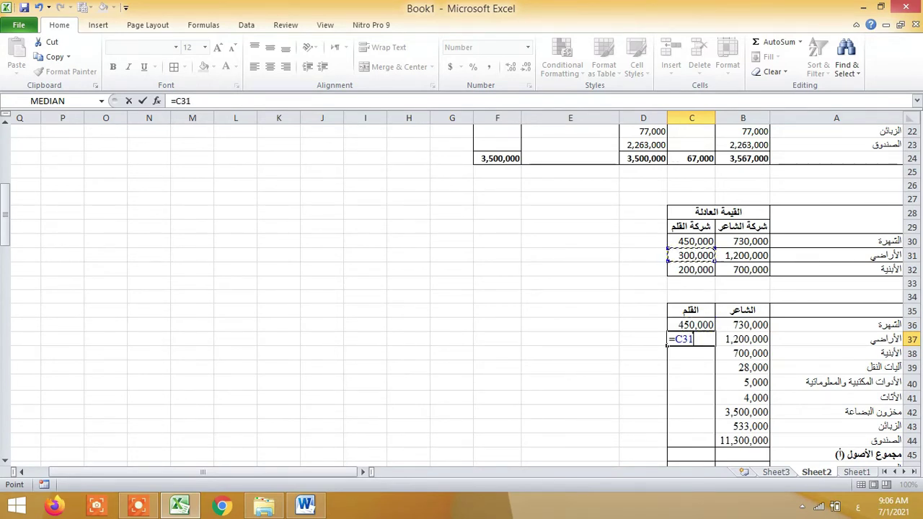
key(Return)
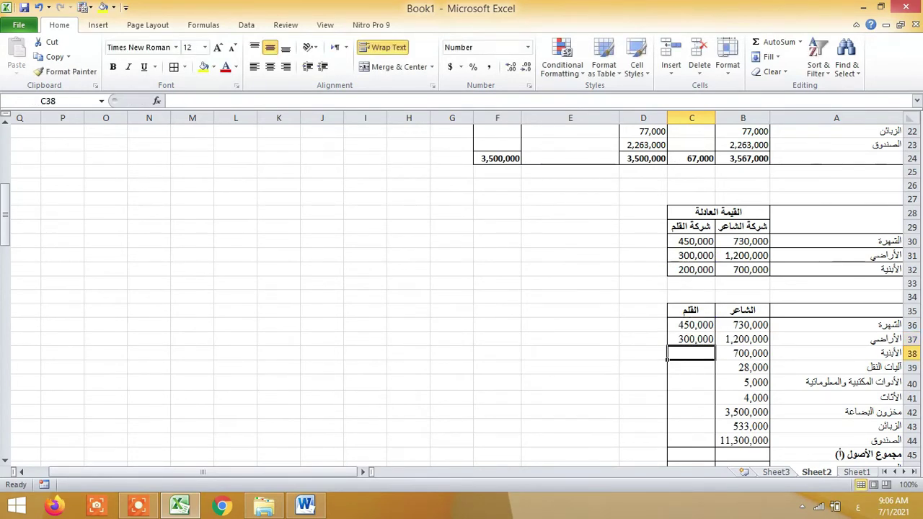
Link القلم's buildings value in C38 to its fair value in C32.
text(=)
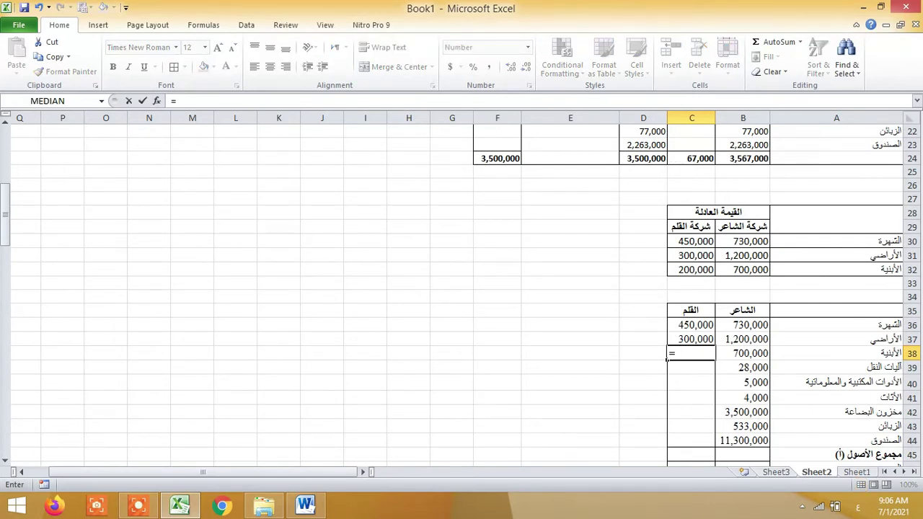
key(Up)
key(Up)
key(Up)
key(Up)
key(Up)
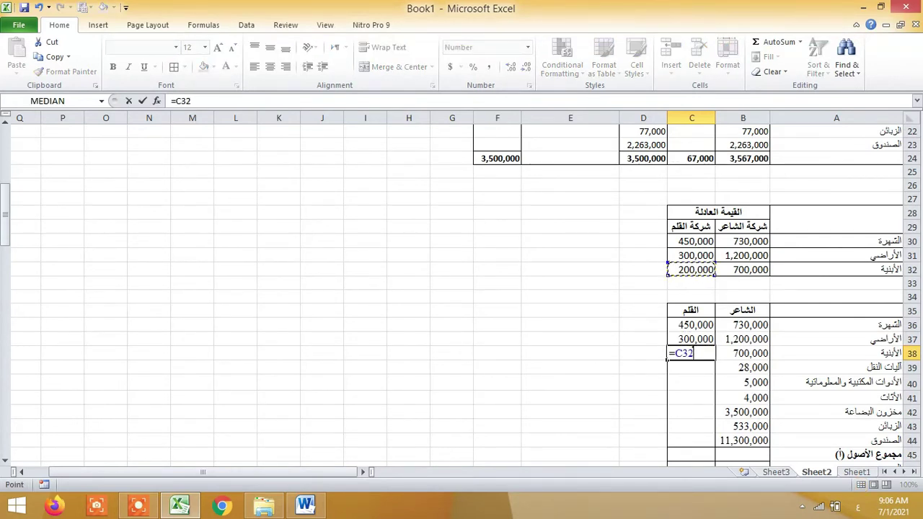
key(Return)
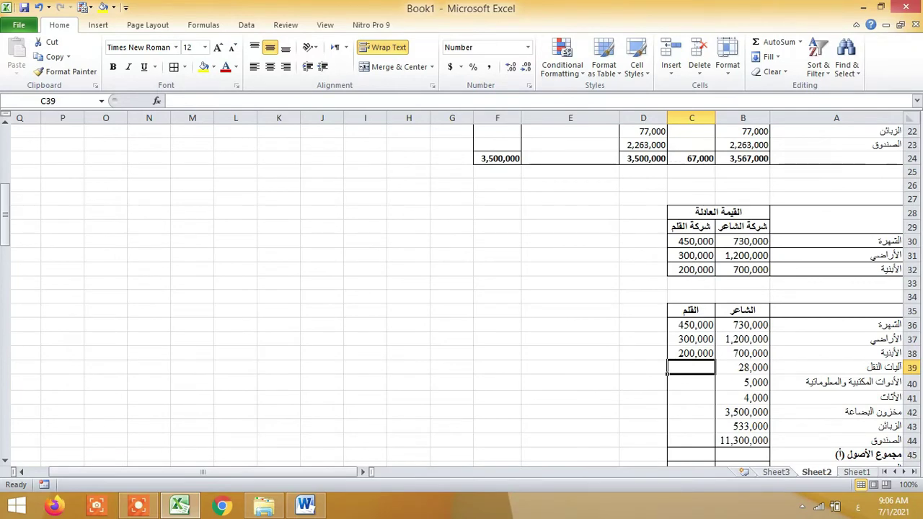
Link القلم's transport vehicles value in C39 to the net value in D18 of its balance sheet.
text(=)
key(Up)
key(Up)
key(Up)
key(Up)
key(Up)
key(Up)
key(Up)
key(Up)
key(Up)
key(Up)
key(Up)
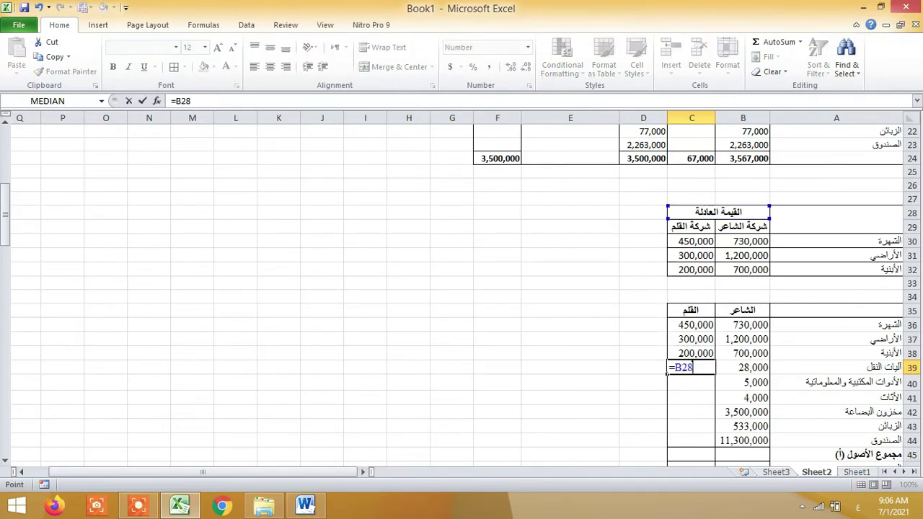
key(Up)
key(Up)
key(Up)
key(Up)
key(Up)
key(Up)
key(Up)
key(Up)
key(Up)
key(Up)
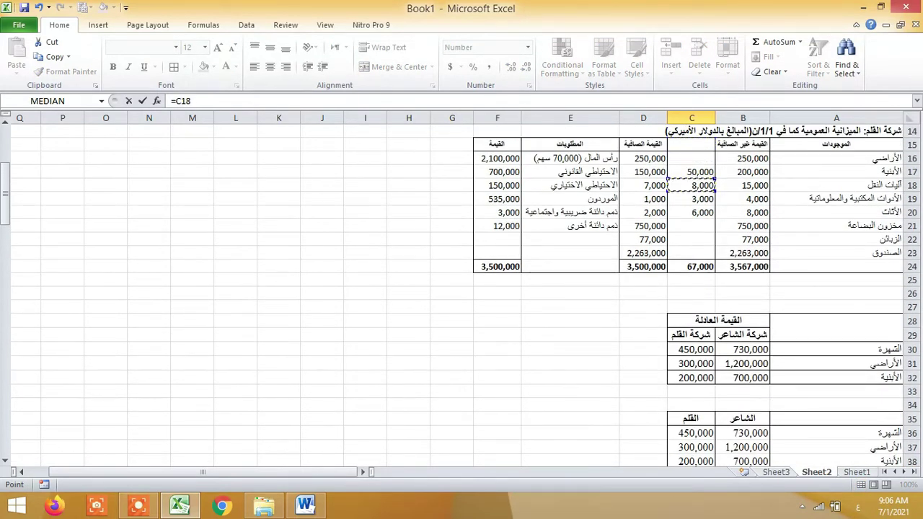
key(Left)
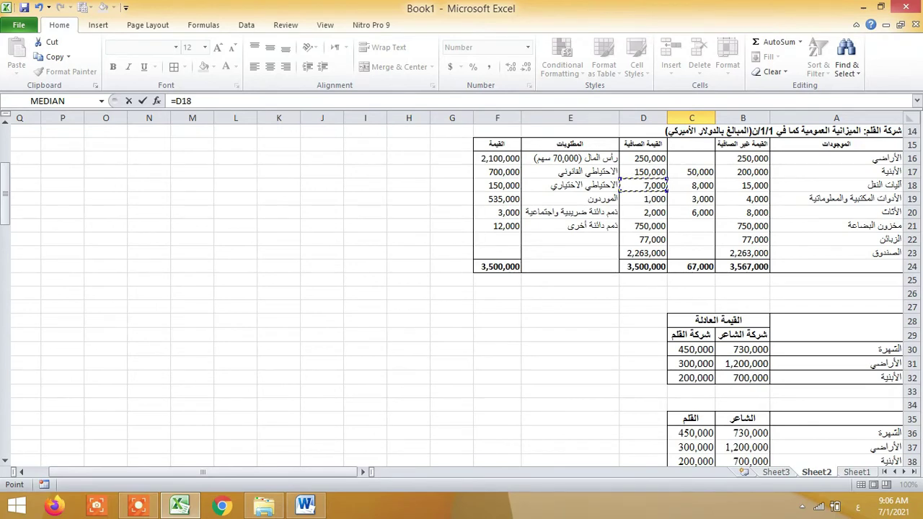
key(Return)
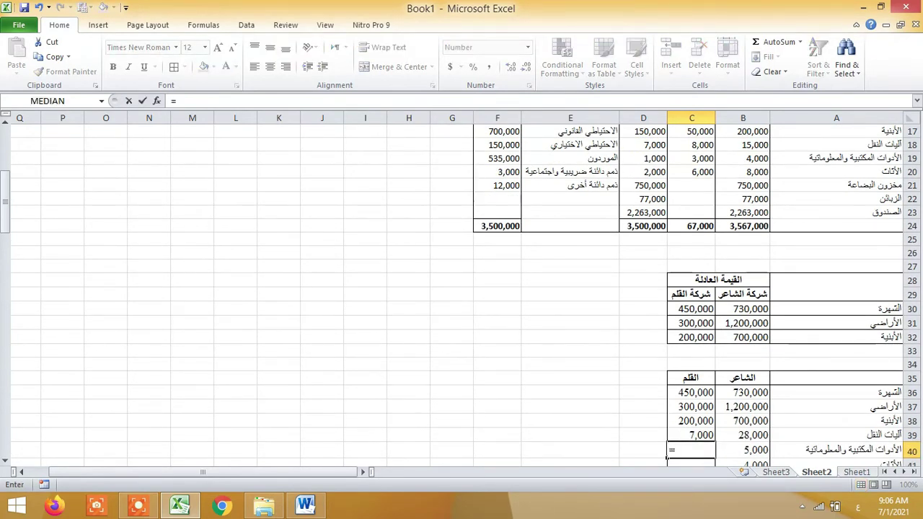
Link القلم's office and IT equipment value in C40 to the net value in D19 of its balance sheet.
key(Up)
key(Up)
key(Up)
key(Up)
key(Up)
key(Up)
key(Up)
key(Up)
key(Up)
key(Up)
key(Up)
key(Up)
key(Up)
key(Up)
key(Up)
key(Up)
key(Up)
key(Up)
key(Up)
key(Up)
key(Up)
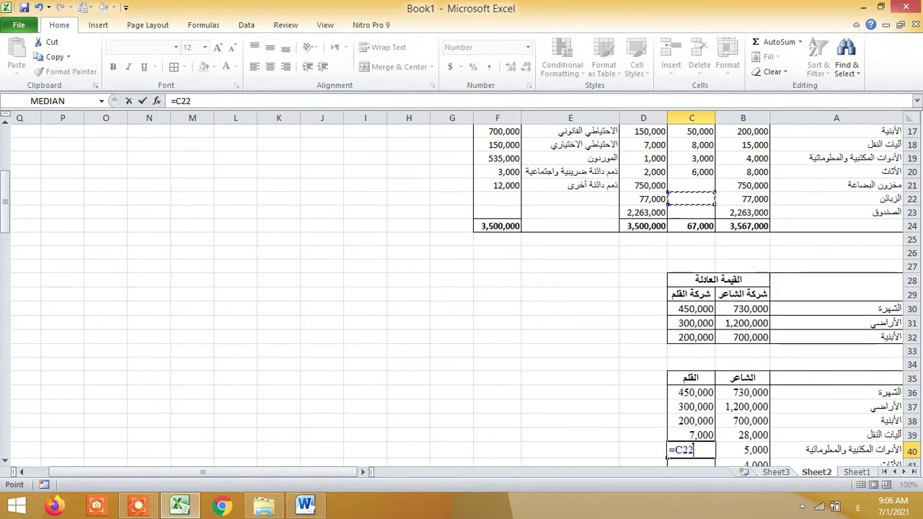
key(Left)
key(Return)
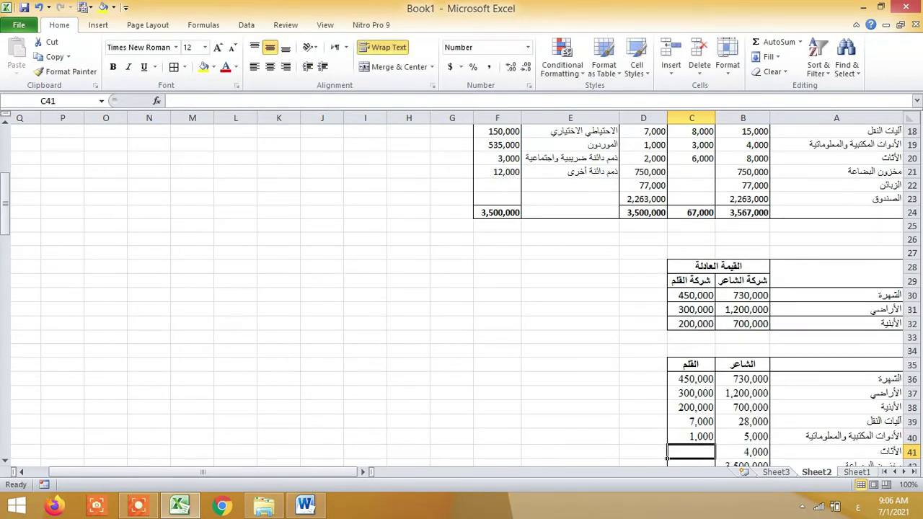
Link القلم's furniture value in C41 to the net value in D20 of its balance sheet.
text(=)
key(Up)
key(Up)
key(Up)
key(Up)
key(Up)
key(Up)
key(Up)
key(Up)
key(Up)
key(Up)
key(Up)
key(Up)
key(Up)
key(Up)
key(Up)
key(Up)
key(Up)
key(Up)
key(Up)
key(Up)
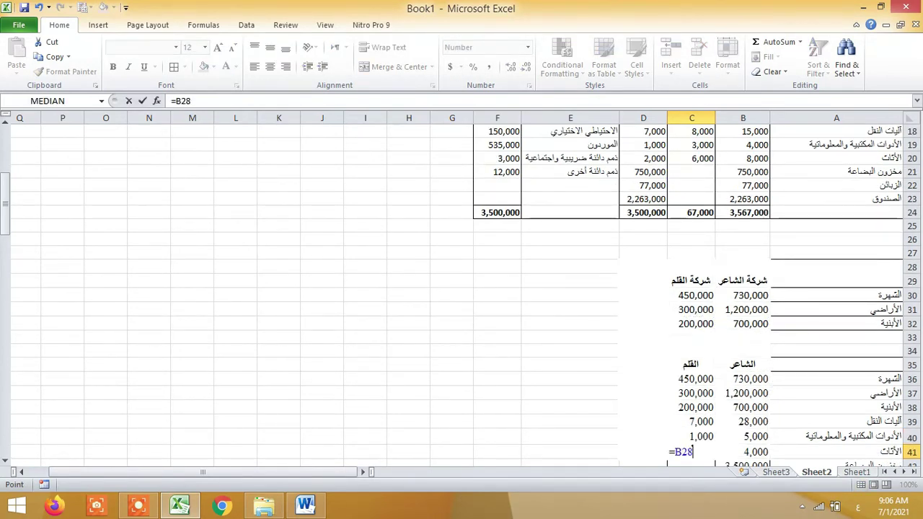
key(Up)
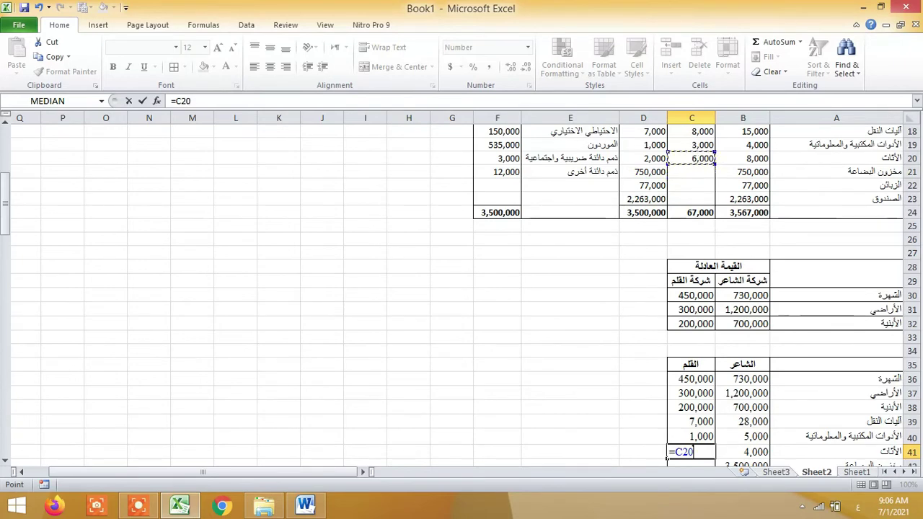
key(Left)
key(Return)
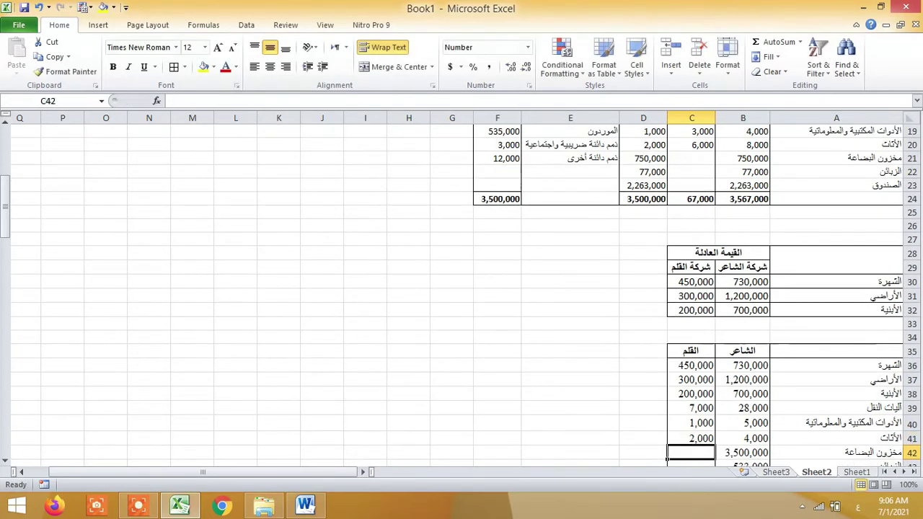
Link القلم's merchandise inventory value in C42 to the net value in D21 of its balance sheet.
text(=)
key(Up)
key(Up)
key(Up)
key(Up)
key(Up)
key(Up)
key(Up)
key(Up)
key(Up)
key(Up)
key(Up)
key(Up)
key(Up)
key(Up)
key(Up)
key(Up)
key(Up)
key(Up)
key(Up)
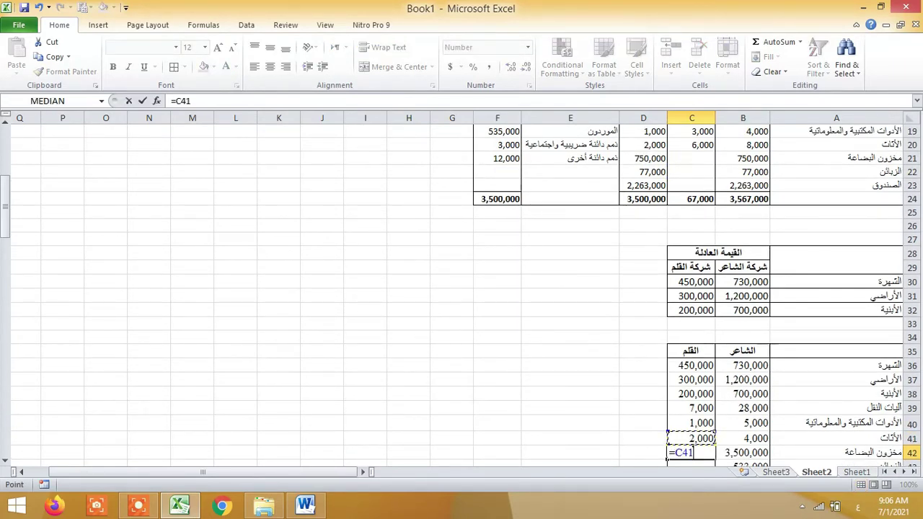
key(Up)
key(Up)
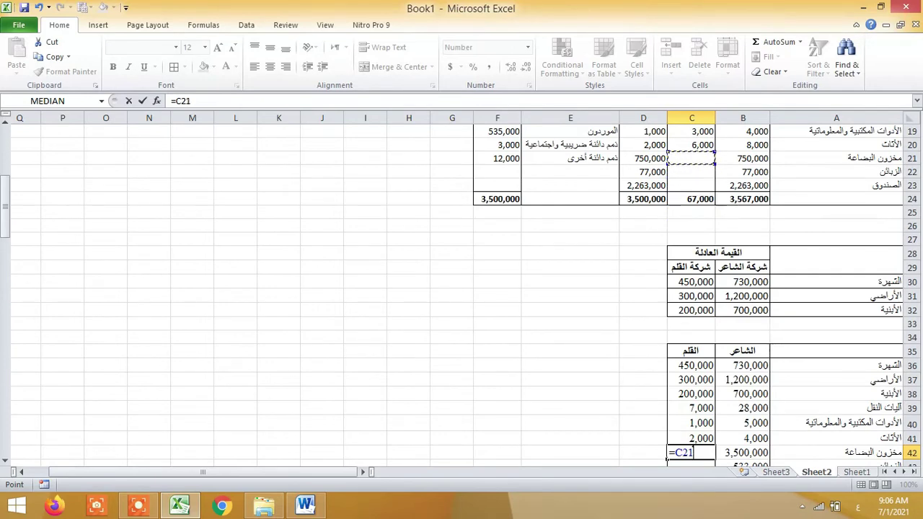
key(Left)
key(Return)
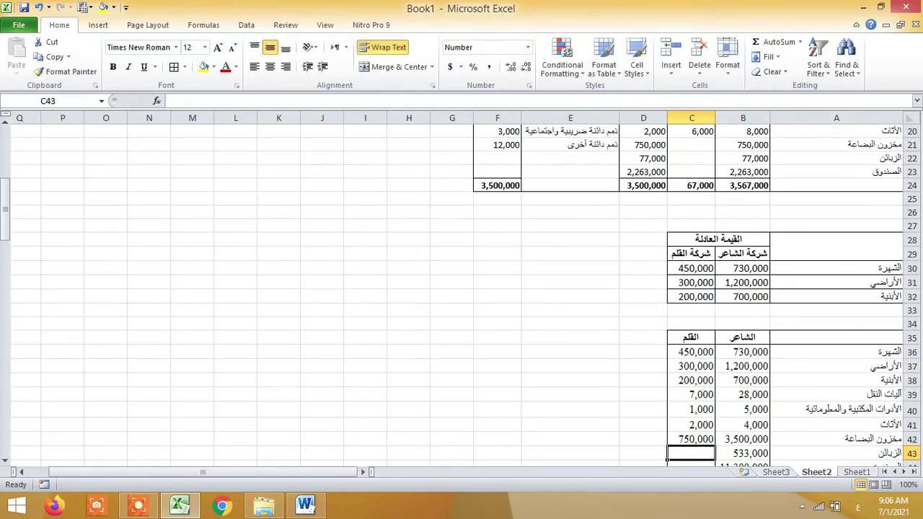
Link القلم's customers value in C43 to the net value in D22 of its balance sheet.
text(=)
key(Up)
key(Up)
key(Up)
key(Up)
key(Up)
key(Up)
key(Up)
key(Up)
key(Up)
key(Up)
key(Up)
key(Up)
key(Up)
key(Up)
key(Up)
key(Up)
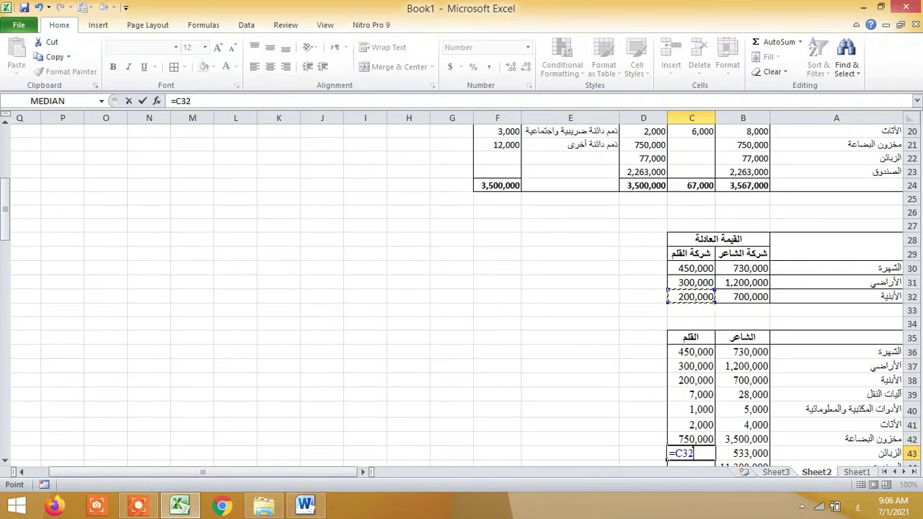
key(Up)
key(Up)
key(Up)
key(Up)
key(Up)
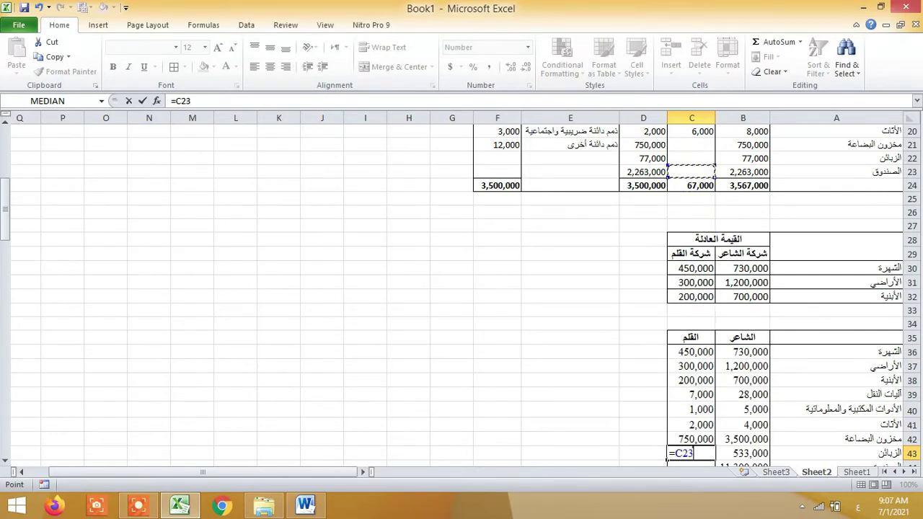
key(Left)
key(Return)
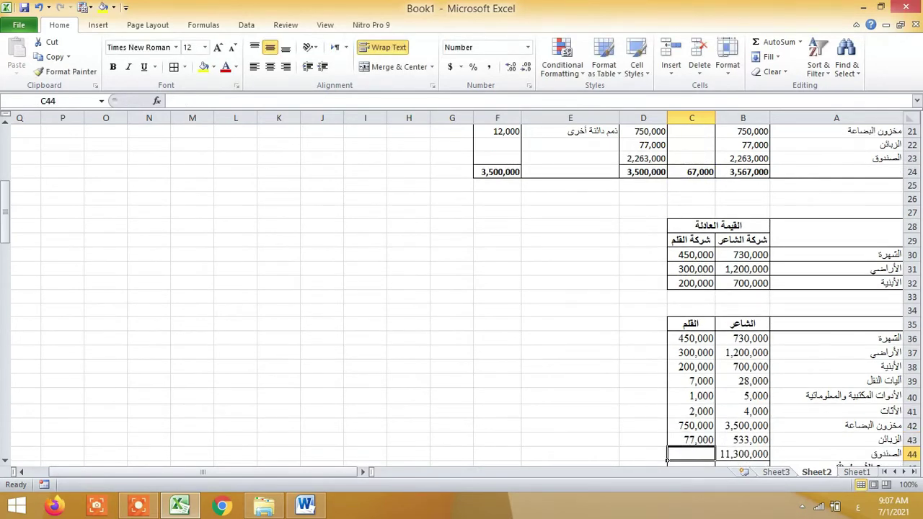
Link القلم's cash value in C44 to the net value in D23 of its balance sheet.
text(=)
key(Up)
key(Up)
key(Up)
key(Up)
key(Up)
key(Up)
key(Up)
key(Up)
key(Up)
key(Up)
key(Up)
key(Up)
key(Up)
key(Up)
key(Up)
key(Up)
key(Up)
key(Up)
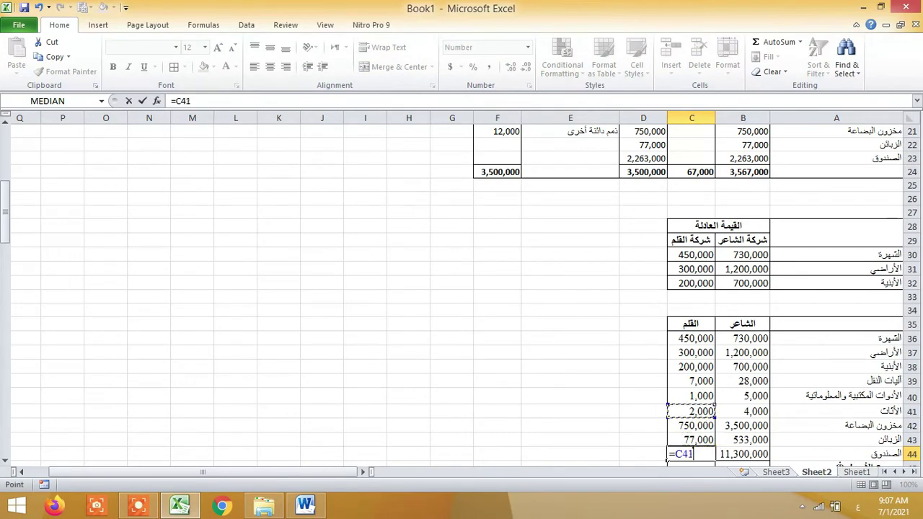
key(Up)
key(Up)
key(Up)
key(Left)
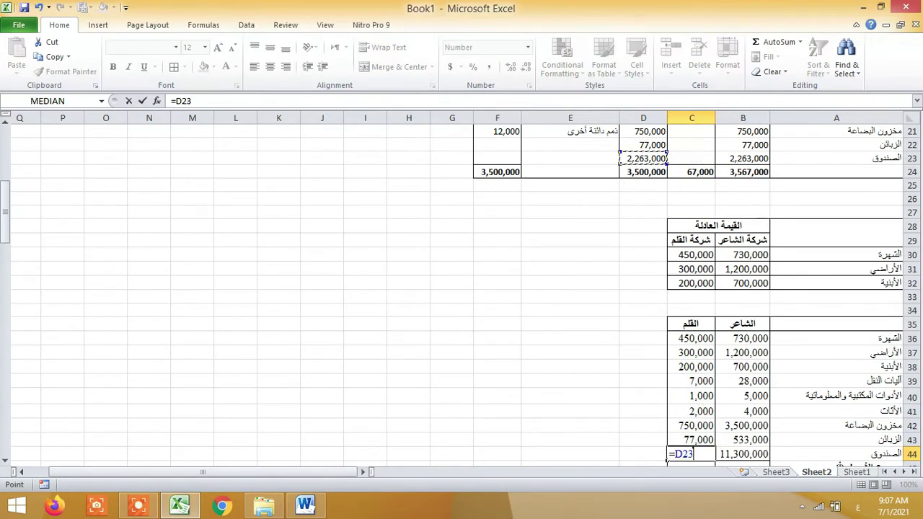
key(Return)
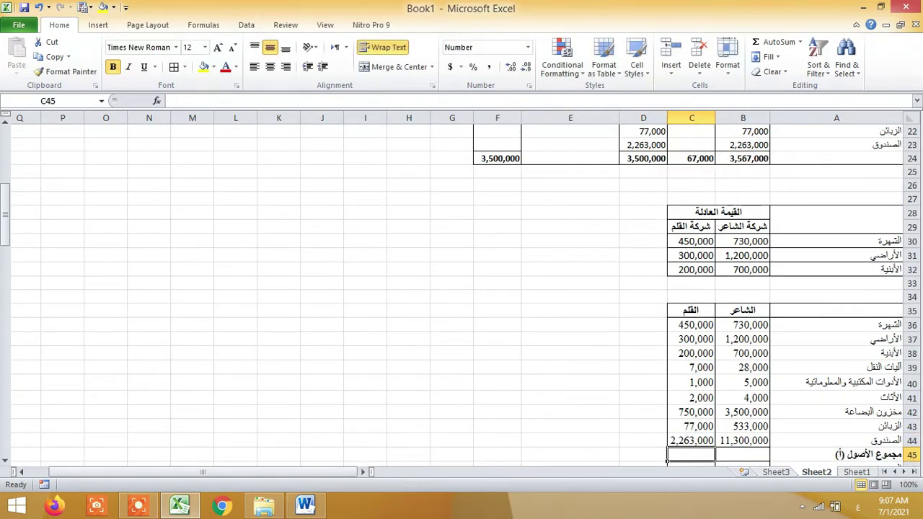
Total الشاعر's assets B36:B44 with AutoSum in B45 and copy the formula to C45 for القلم.
scroll(667, 336, down, 3)
drag(742, 201, 715, 333)
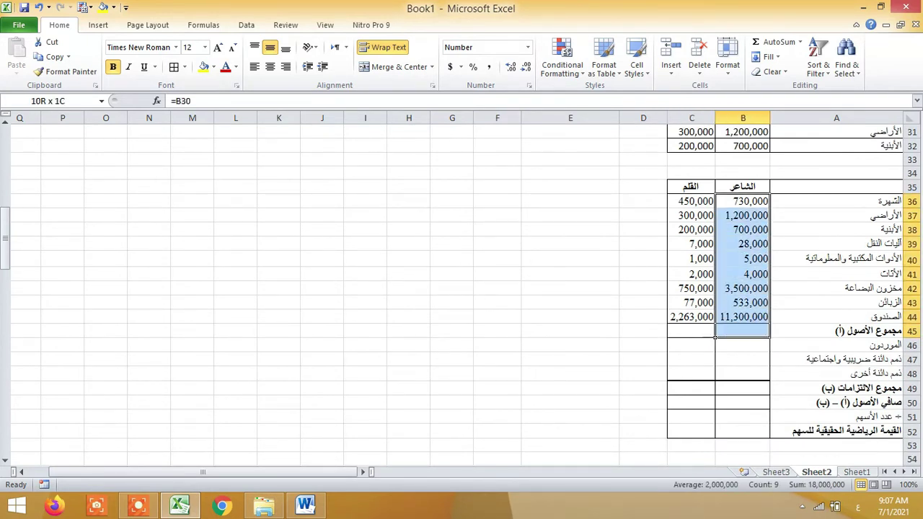
click(772, 42)
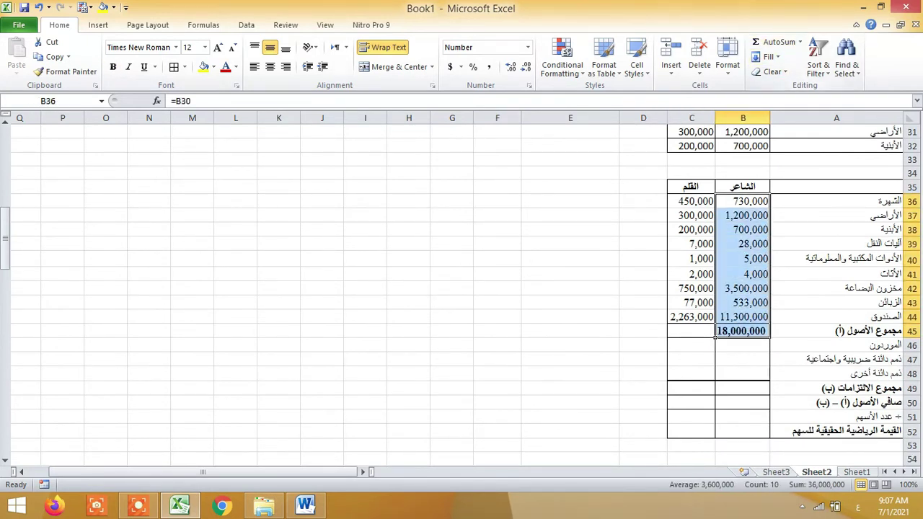
key(Down)
key(Down)
key(Down)
key(Down)
key(Down)
key(Down)
key(Down)
key(Down)
key(Down)
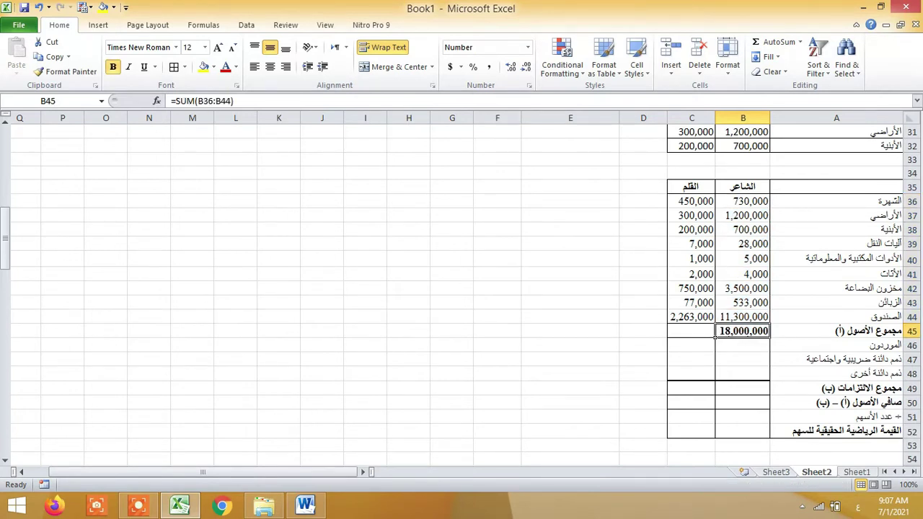
drag(715, 336, 691, 334)
key(Down)
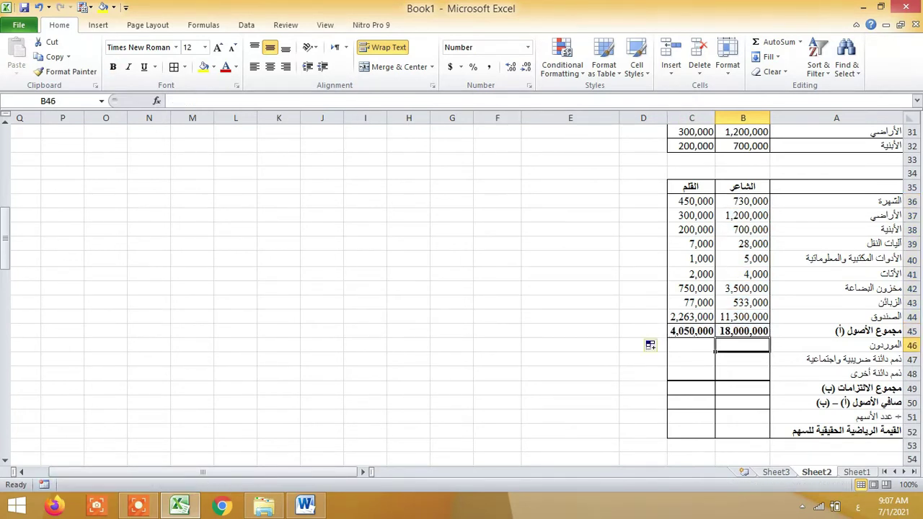
Link الشاعر's suppliers value in B46 to the amount in F6 of its balance sheet.
text(=)
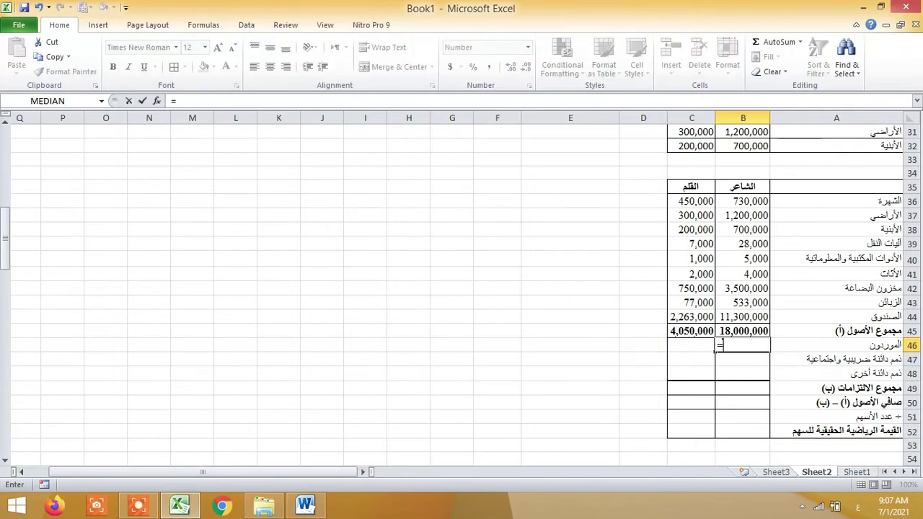
key(Up)
key(Up)
key(Up)
key(Up)
key(Up)
key(Up)
key(Up)
key(Up)
key(Up)
key(Up)
key(Up)
key(Up)
key(Up)
key(Up)
key(Up)
key(Up)
key(Up)
key(Up)
key(Up)
key(Up)
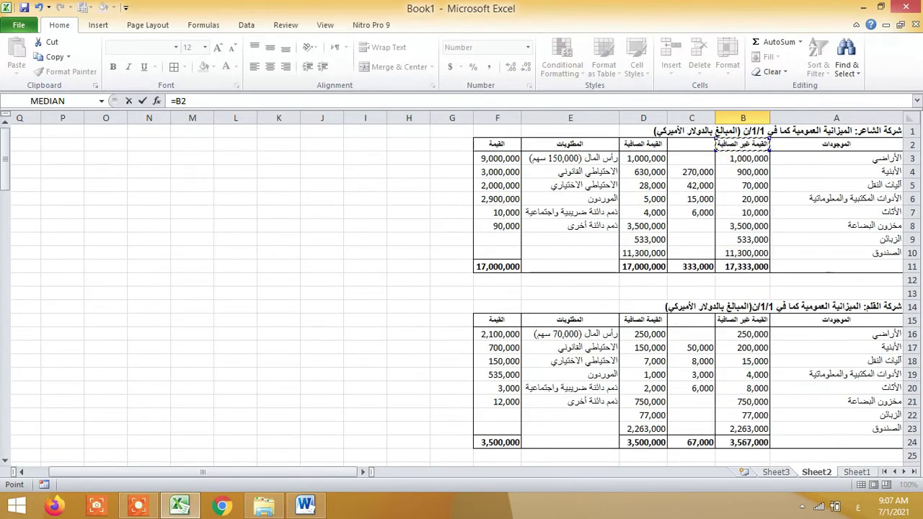
key(Down)
key(Down)
key(Down)
key(Left)
key(Left)
key(Down)
key(Down)
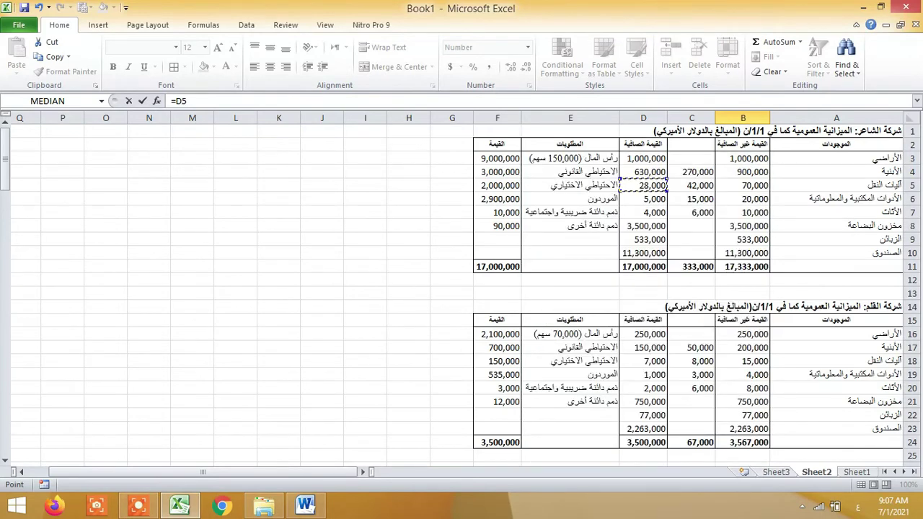
key(Left)
key(Left)
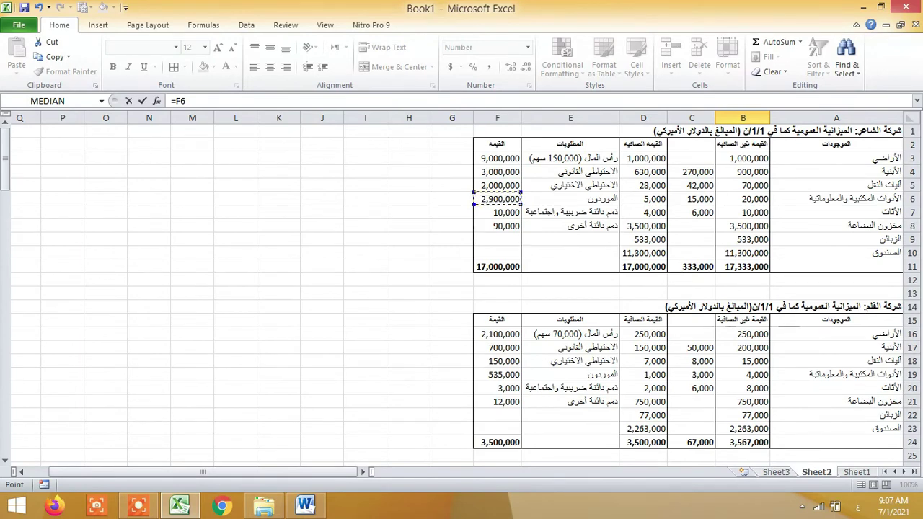
key(Return)
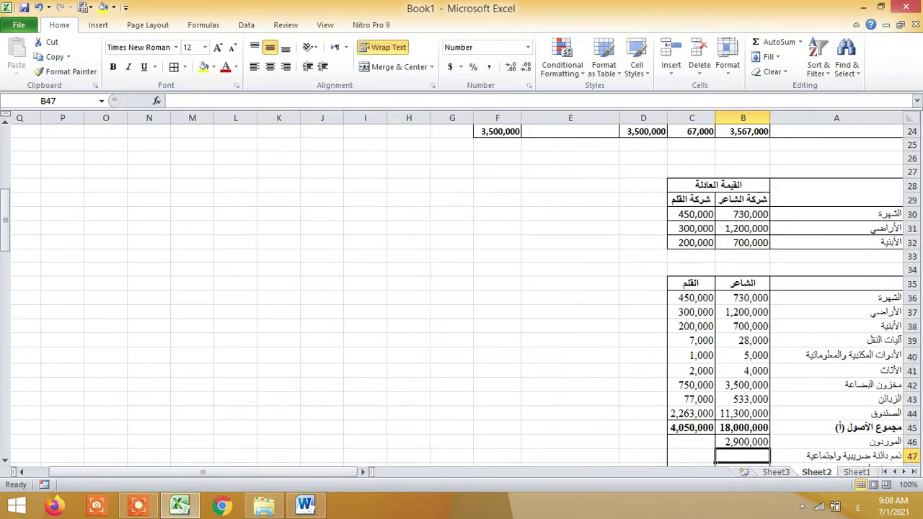
Fill the suppliers formula in B46 down to B48 for الشاعر's tax, social and other payables.
scroll(462, 288, down, 4)
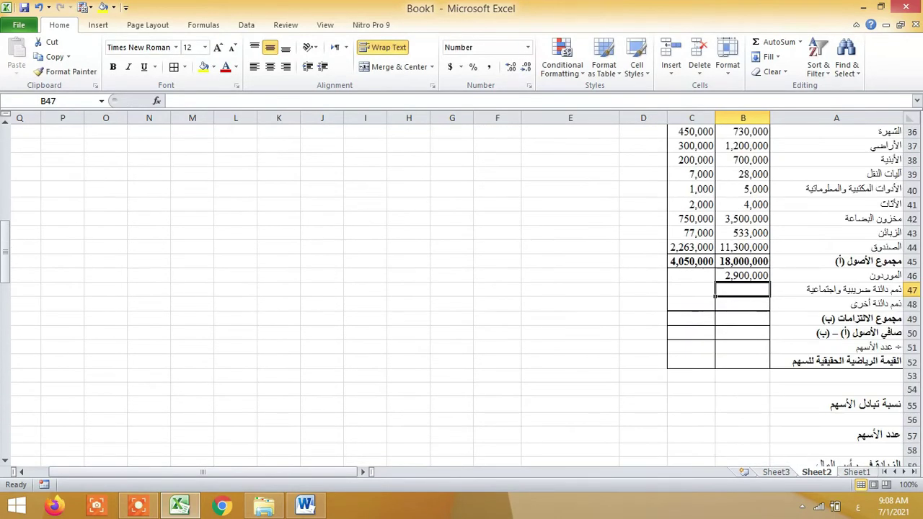
click(743, 276)
drag(715, 282, 715, 311)
Link القلم's suppliers value in C46 to the amount in F19 of its balance sheet.
click(669, 280)
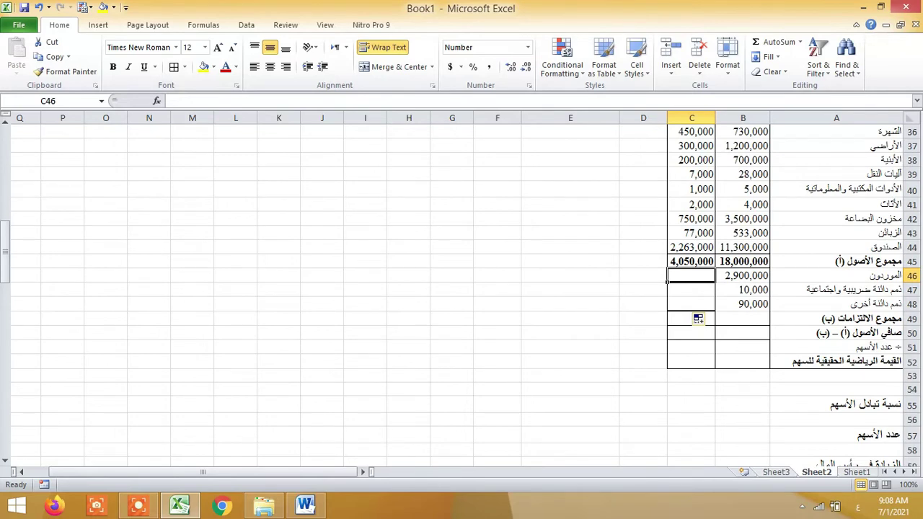
text(=)
key(Up)
key(Up)
key(Up)
key(Up)
key(Up)
key(Up)
key(Up)
key(Up)
key(Up)
key(Up)
key(Up)
key(Up)
key(Up)
key(Up)
key(Up)
key(Up)
key(Up)
key(Up)
key(Up)
key(Up)
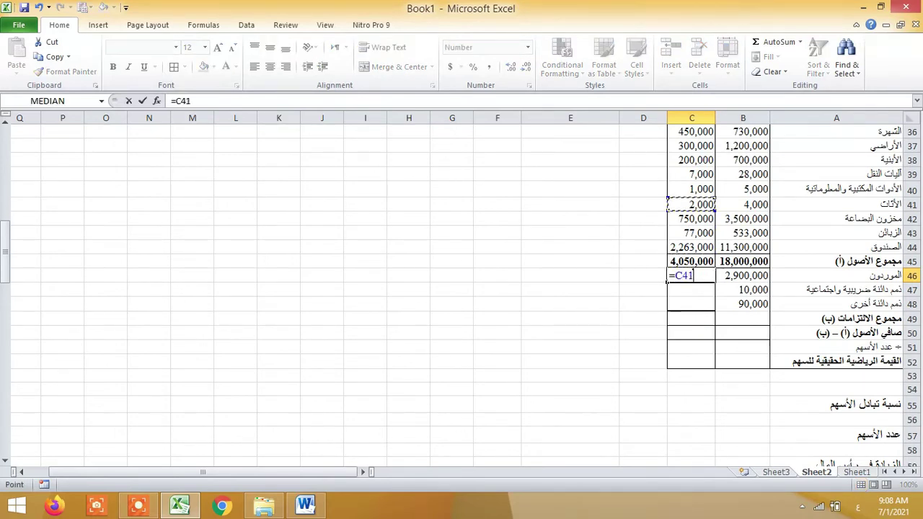
key(Up)
key(Up)
key(Down)
key(Down)
key(Down)
key(Down)
key(Down)
key(Down)
key(Down)
key(Down)
key(Down)
key(Down)
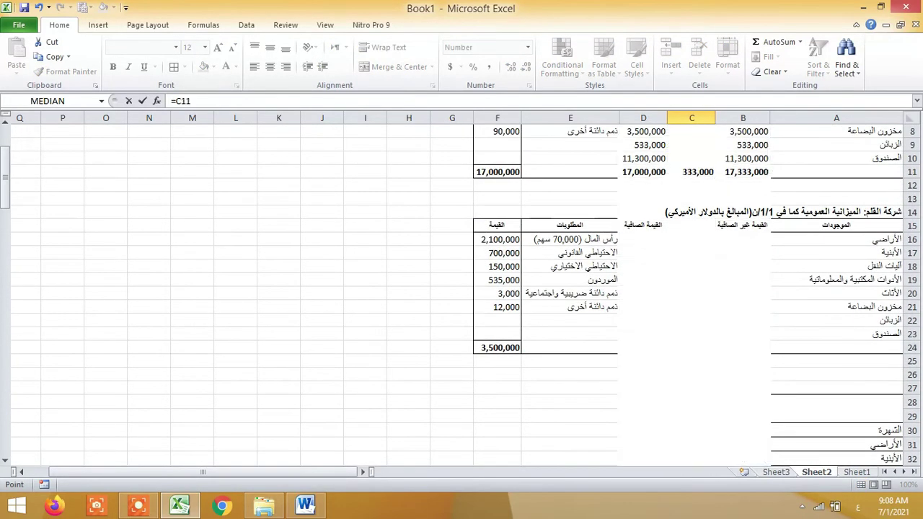
key(Down)
key(Down)
key(Left)
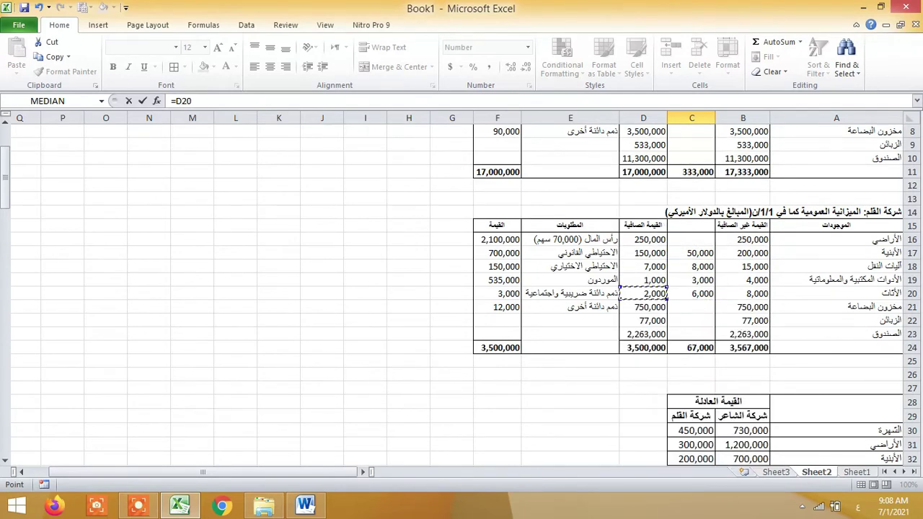
key(Up)
key(Left)
key(Left)
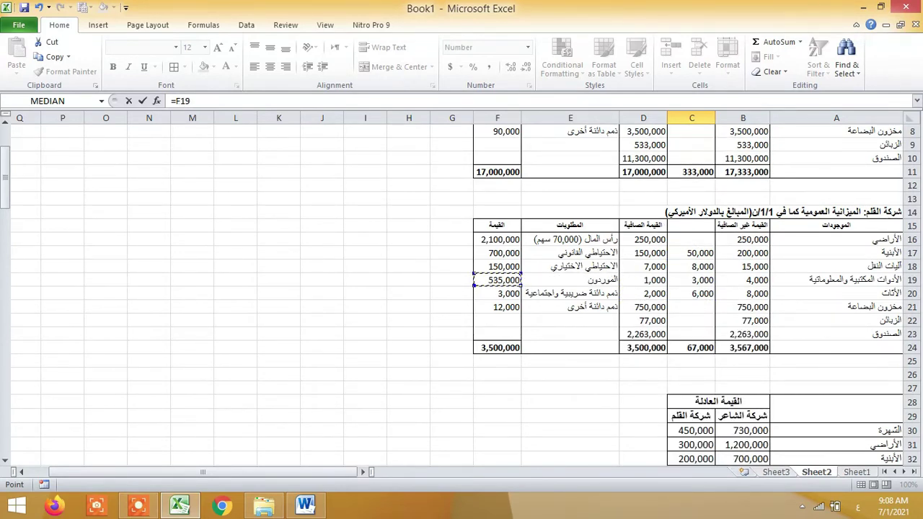
key(Return)
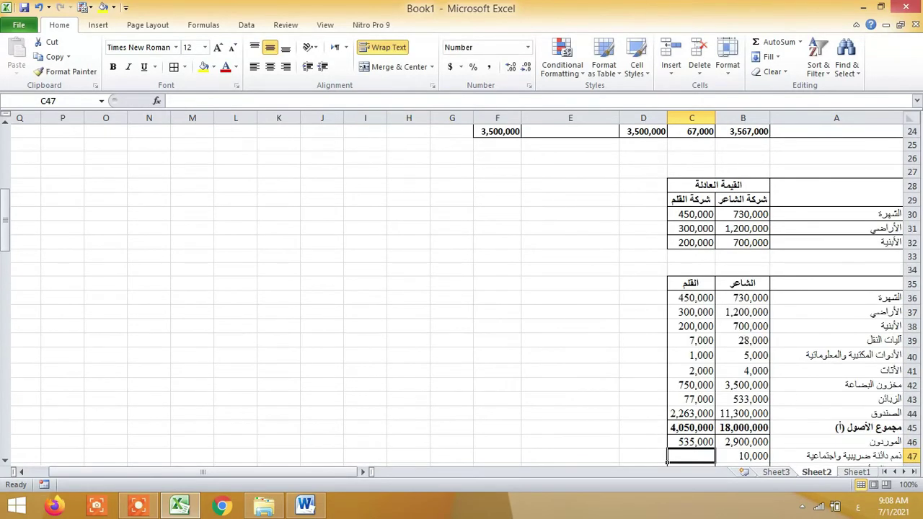
Fill the suppliers formula in C46 down to C48 for القلم's tax, social and other payables.
scroll(461, 288, down, 3)
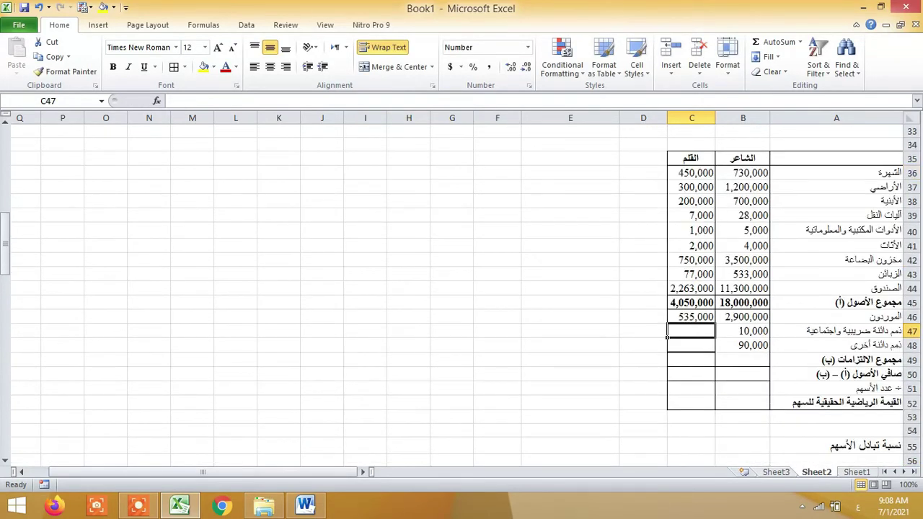
click(691, 302)
click(692, 317)
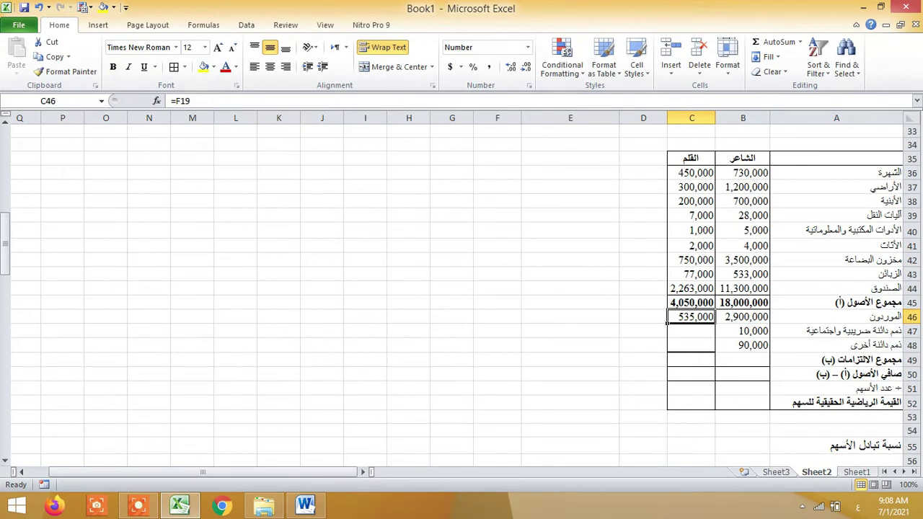
drag(667, 323, 667, 351)
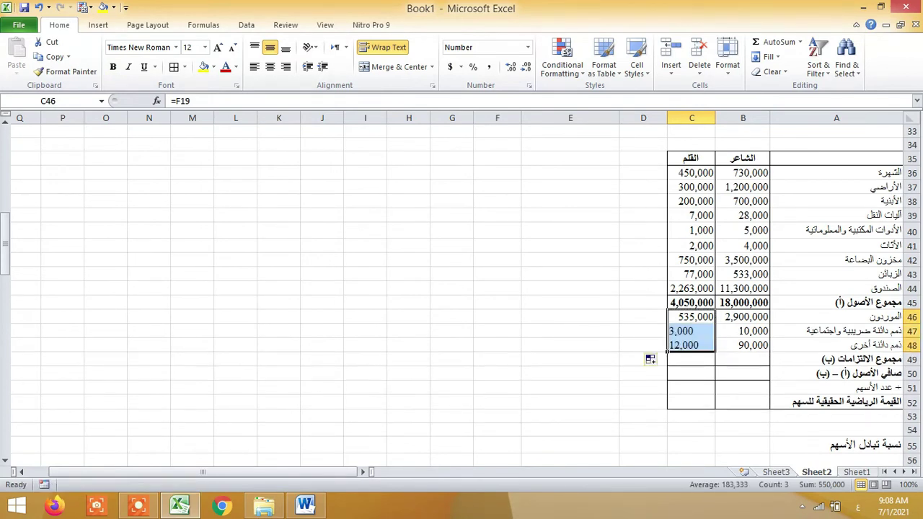
Total the liabilities in rows 46 to 48 with AutoSum, in B49 for الشاعر and C49 for القلم.
drag(742, 317, 743, 360)
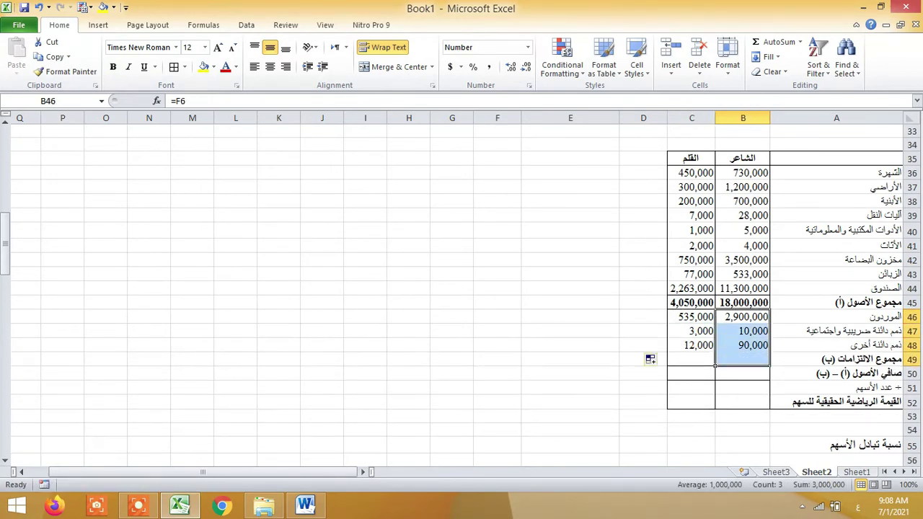
key(alt+equal)
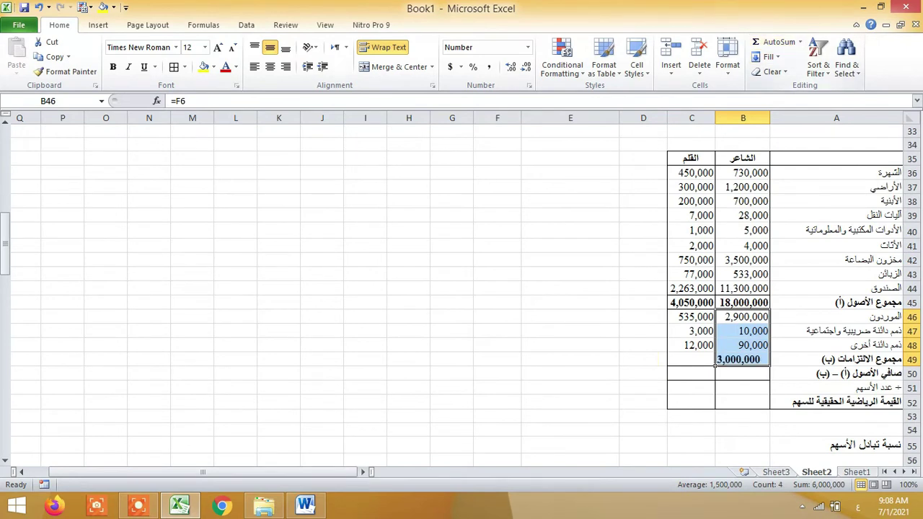
drag(691, 318, 667, 365)
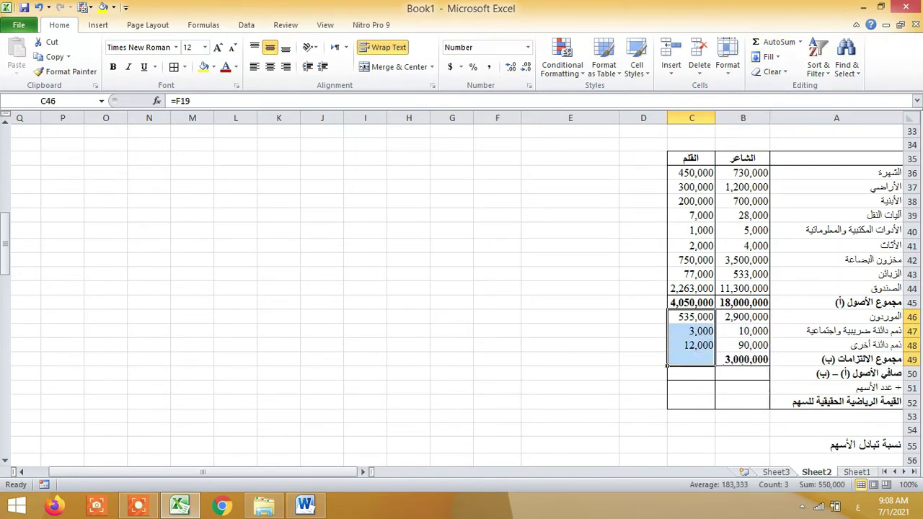
key(alt+equal)
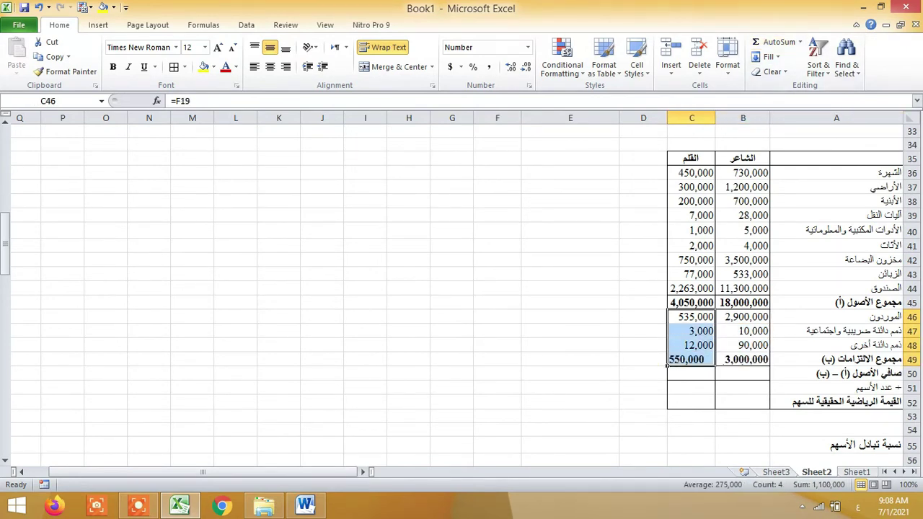
click(570, 402)
click(718, 376)
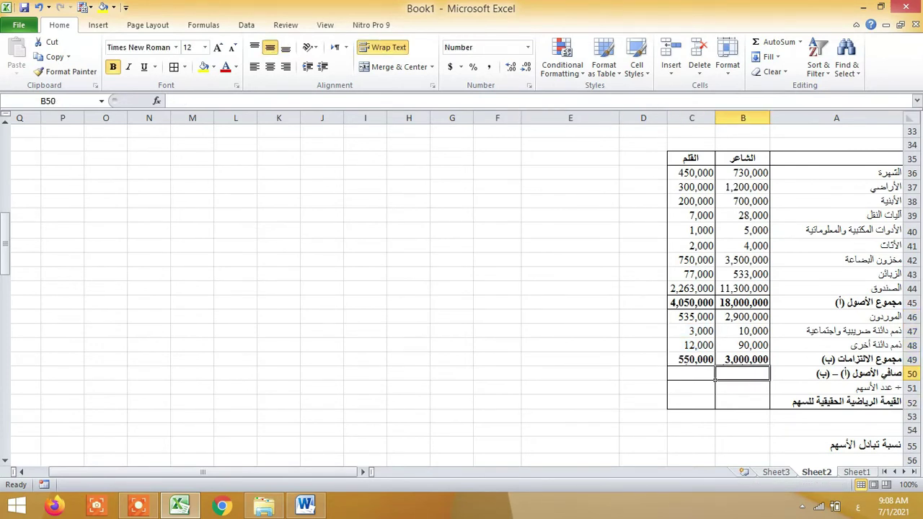
Calculate the first company's net assets in B50 as total assets minus total liabilities, using =B45-B49.
text(=)
key(Up)
key(Up)
key(Up)
key(Up)
key(Up)
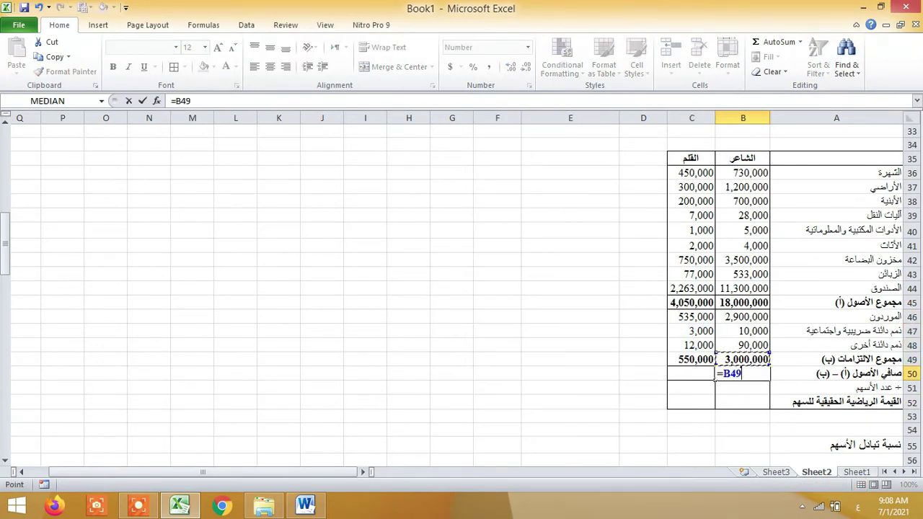
text(-)
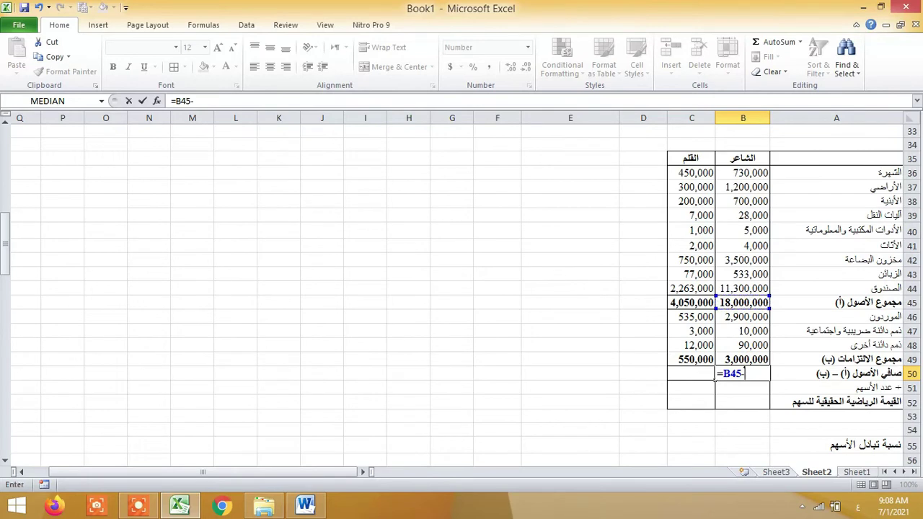
key(Up)
key(Return)
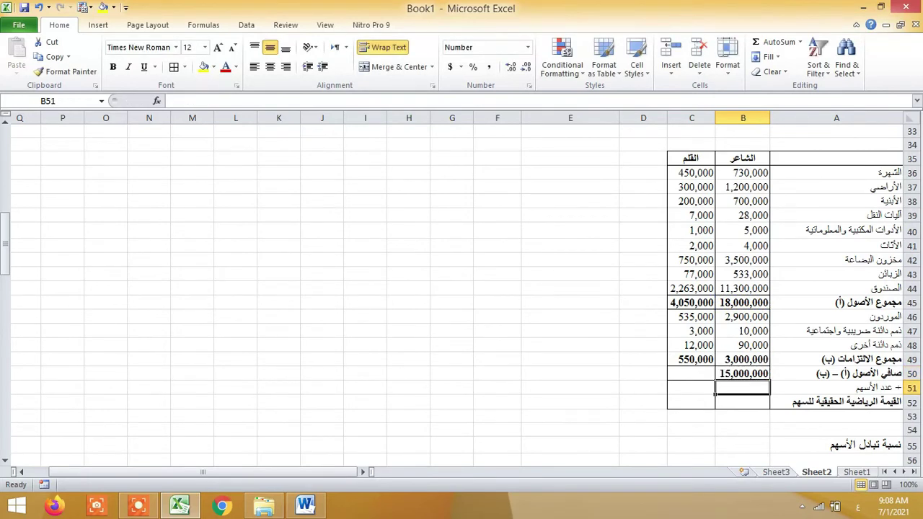
Calculate the second company's net assets in C50 with the formula =C45-C49.
key(Up)
key(Left)
text(=)
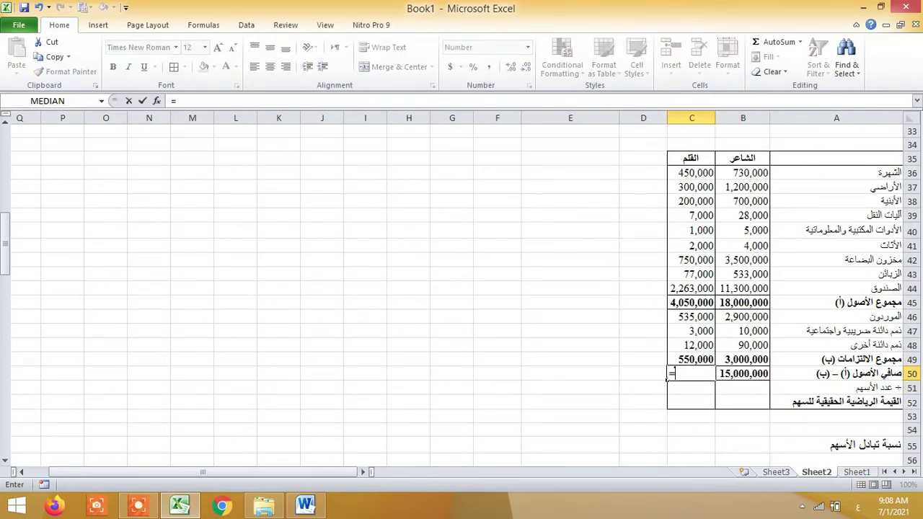
key(Up)
key(Up)
key(Up)
key(Up)
key(Up)
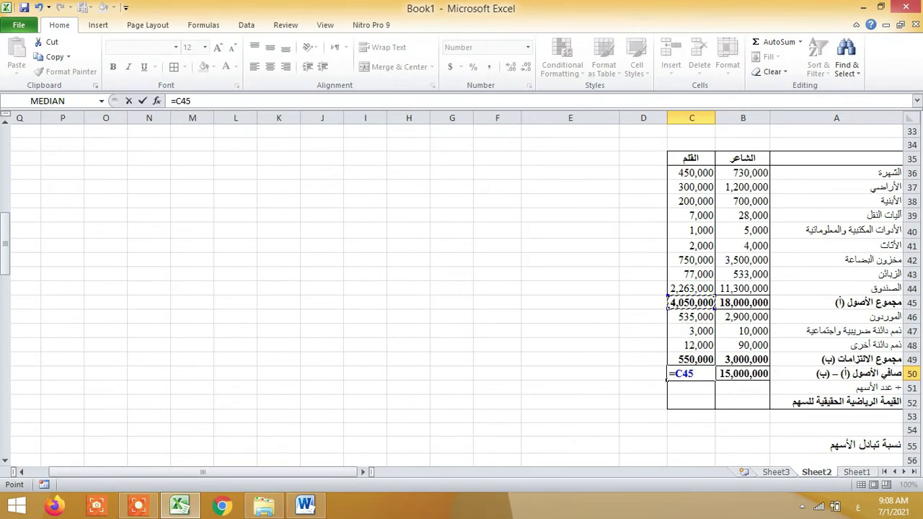
text(-)
key(Up)
key(Return)
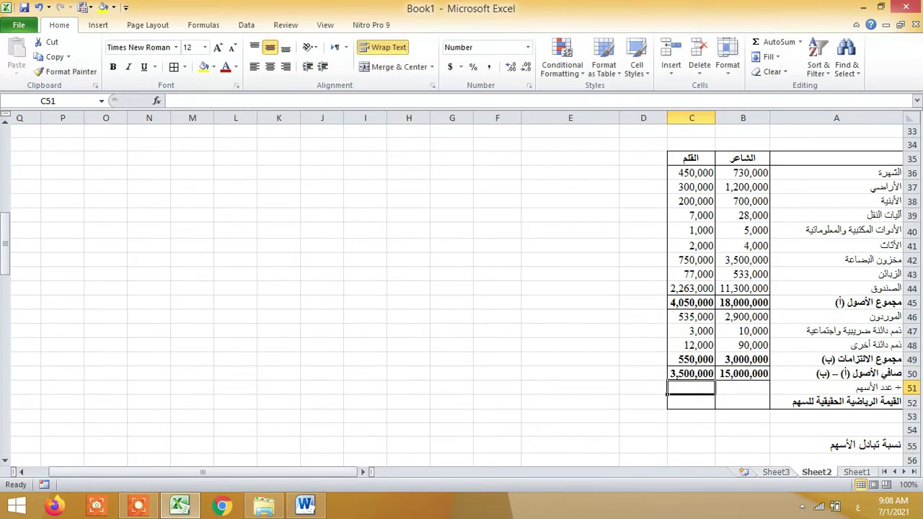
click(743, 387)
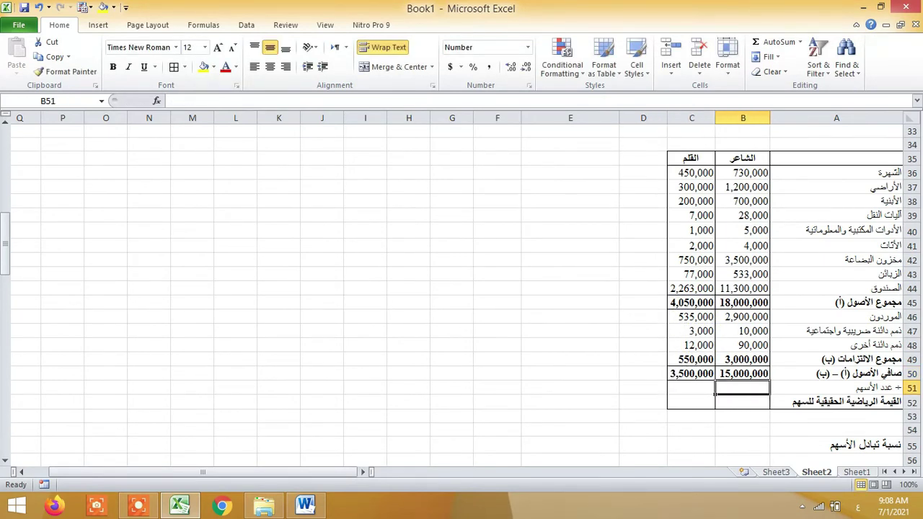
scroll(462, 288, down, 3)
click(691, 332)
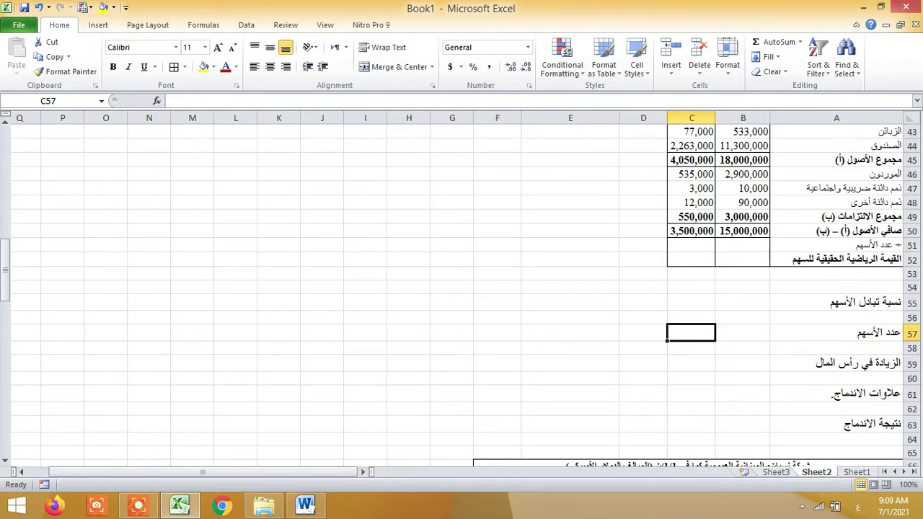
click(743, 245)
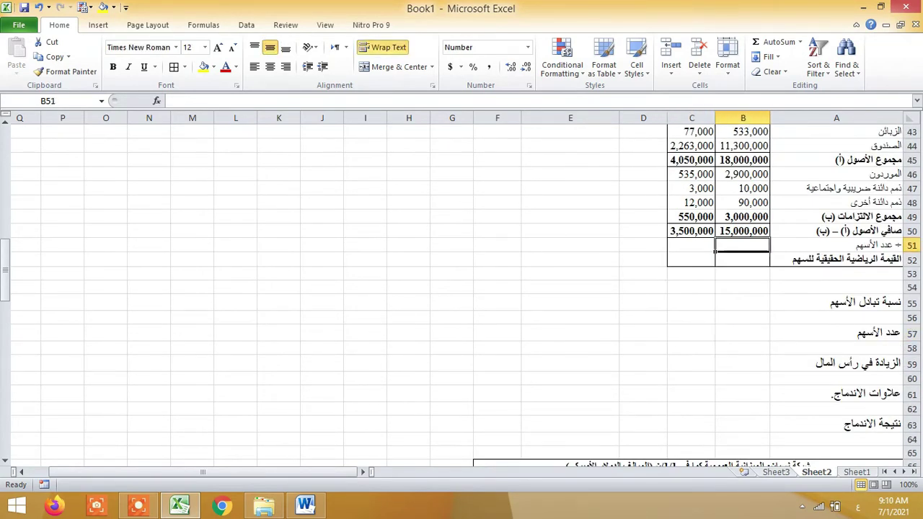
text(=)
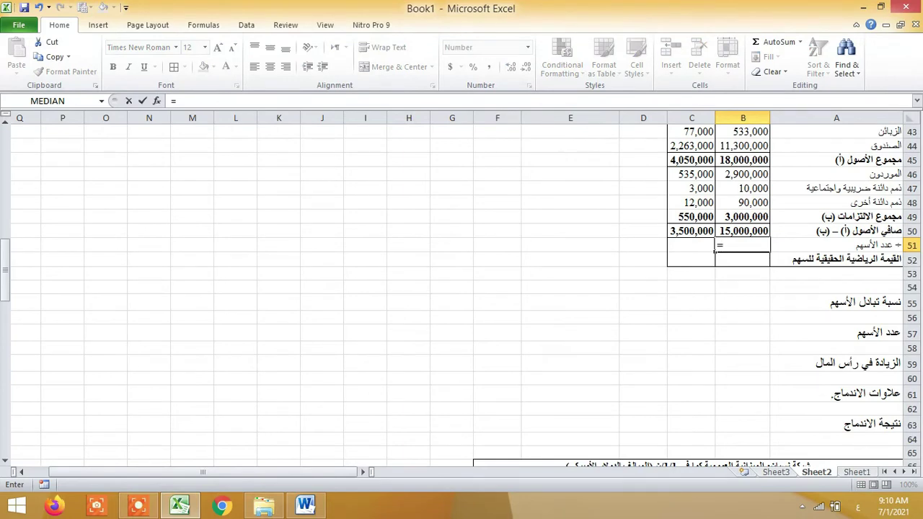
key(Up)
key(Up)
key(Up)
key(Up)
key(Up)
key(Up)
key(Up)
key(Up)
key(Up)
key(Up)
key(Up)
key(Up)
key(Up)
key(Up)
key(Up)
key(Up)
key(Up)
key(Up)
key(Up)
key(Up)
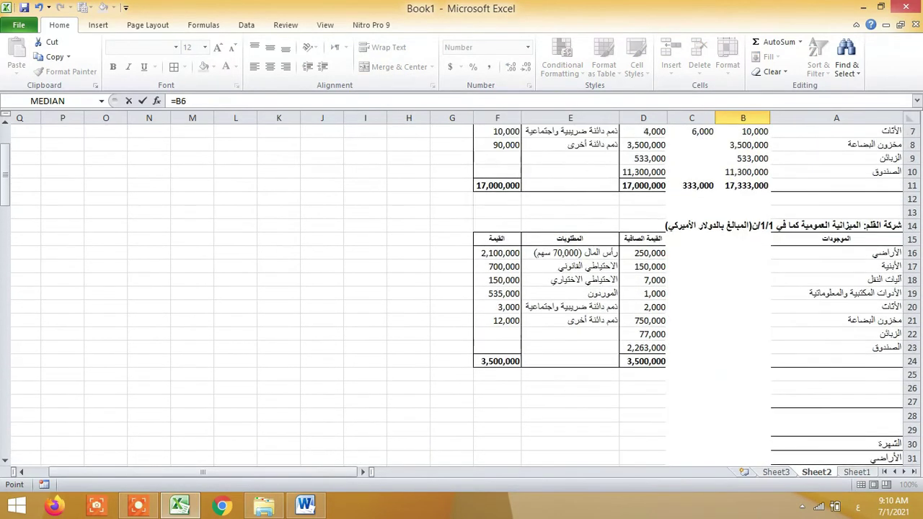
key(Up)
key(Up)
key(Up)
key(Up)
key(Up)
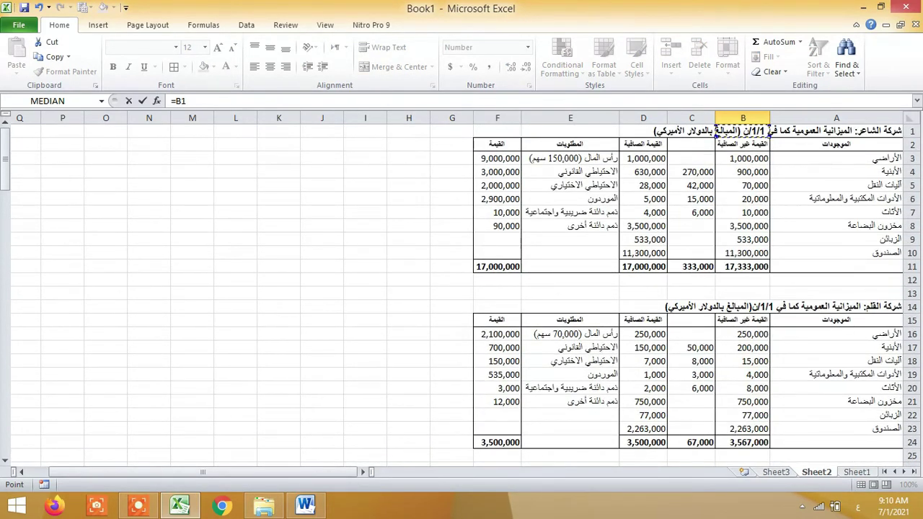
key(Down)
key(Down)
key(Down)
key(Down)
key(Down)
key(Down)
key(Down)
key(Down)
key(Down)
key(Down)
key(Down)
key(Down)
key(Down)
key(Down)
key(Down)
key(Down)
key(Down)
key(Down)
key(Down)
key(Down)
key(Down)
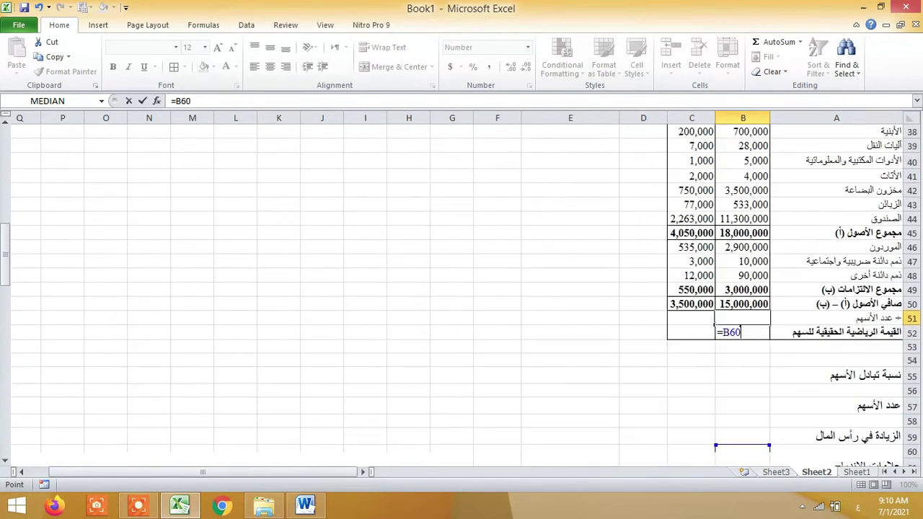
key(Down)
key(Down)
key(Down)
key(BackSpace)
key(Escape)
Enter the number of shares for the two companies, 150000 in B51 and 70000 in C51.
key(Up)
key(BackSpace)
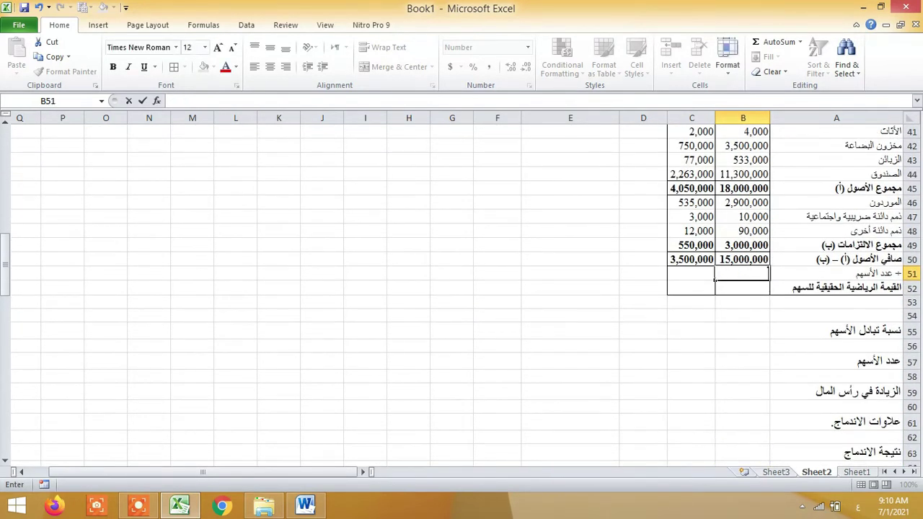
text(150000)
key(Tab)
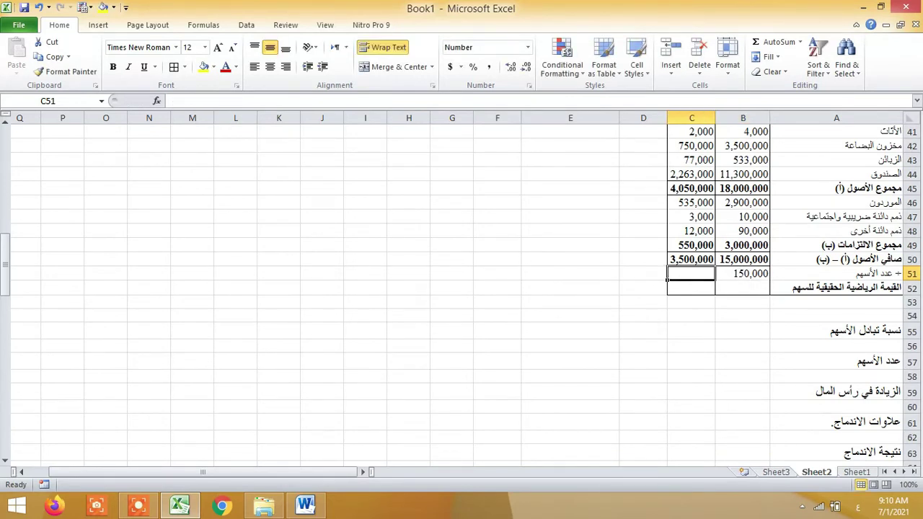
text(70000)
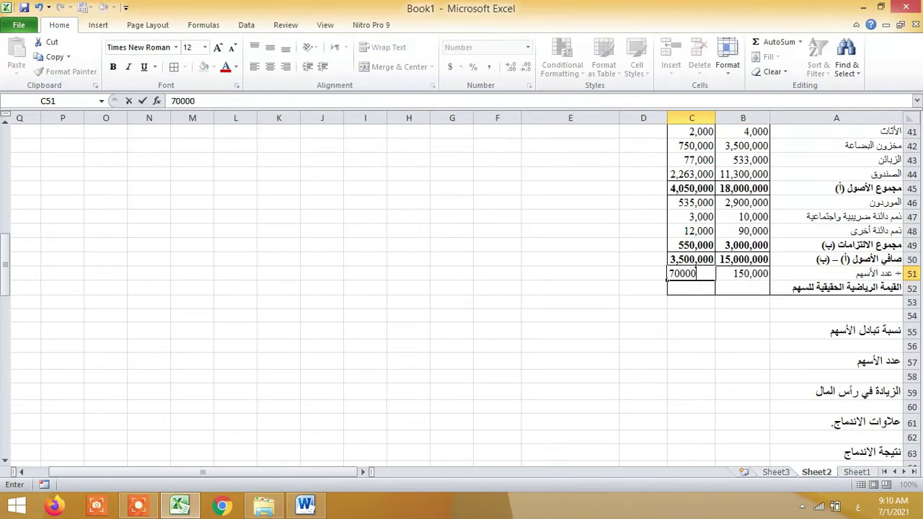
key(Return)
Calculate the first company's real book value per share in B52 with the formula =B50/B51.
click(743, 287)
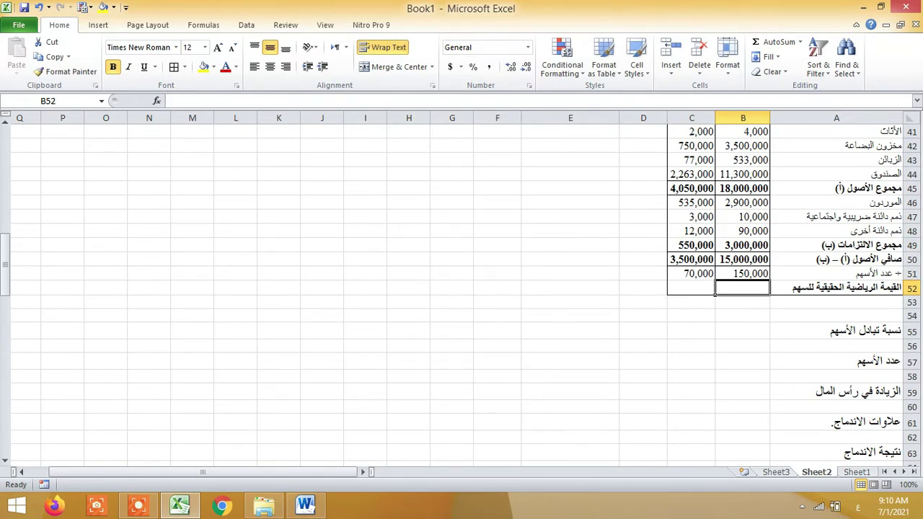
text(=)
key(Up)
key(Up)
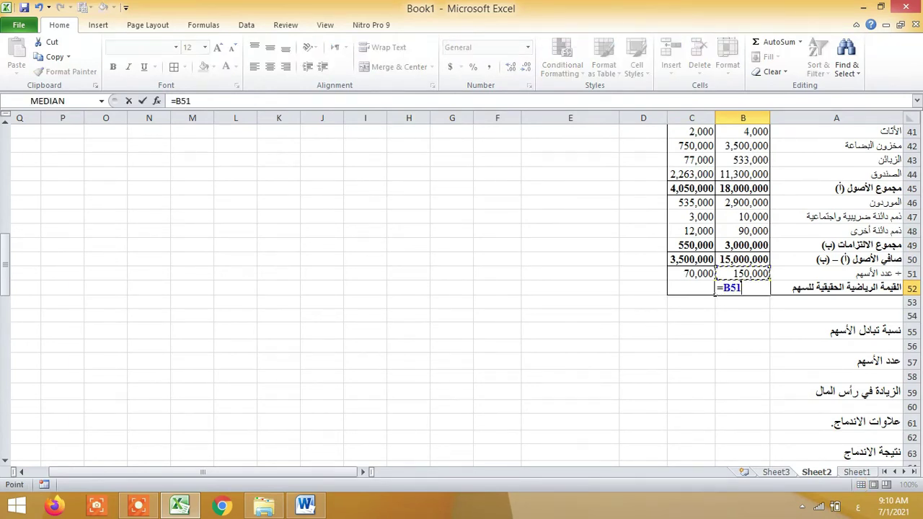
text(/)
key(Up)
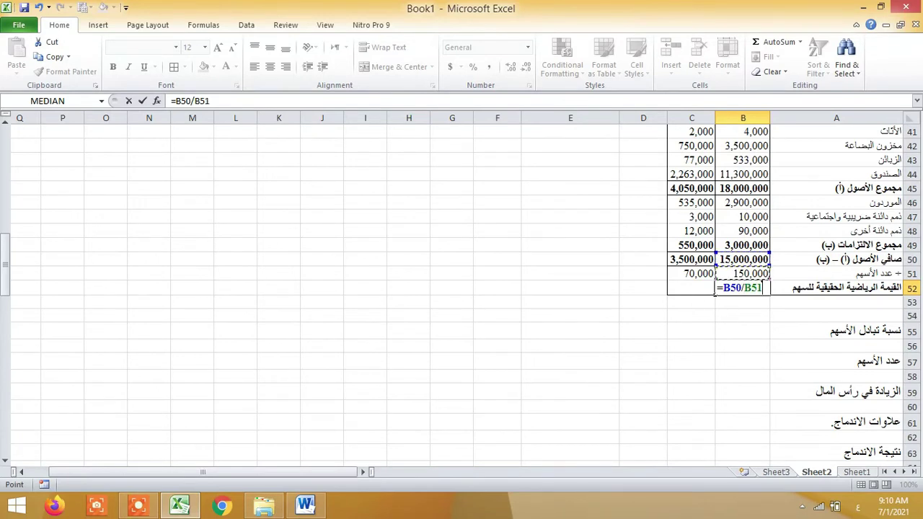
key(Return)
Calculate the second company's real book value per share in C52 by dividing C50 by C51.
click(691, 287)
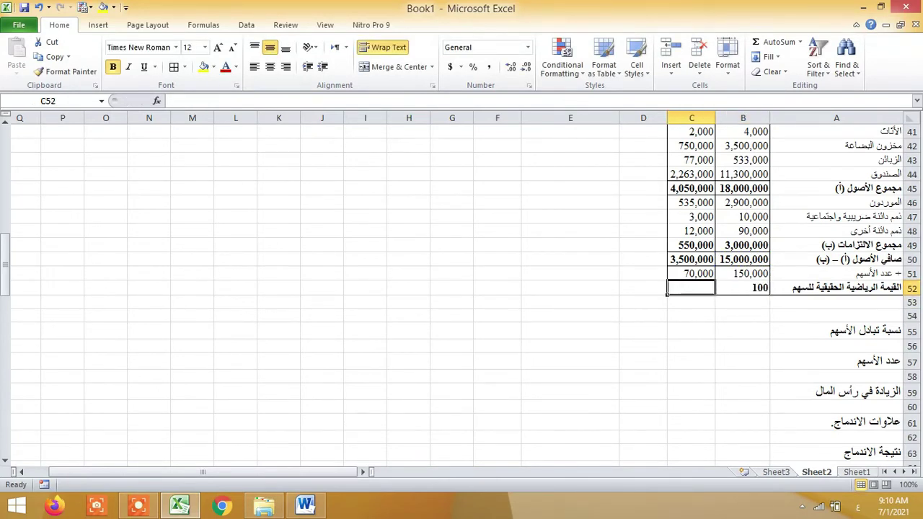
text(=)
key(Up)
key(Up)
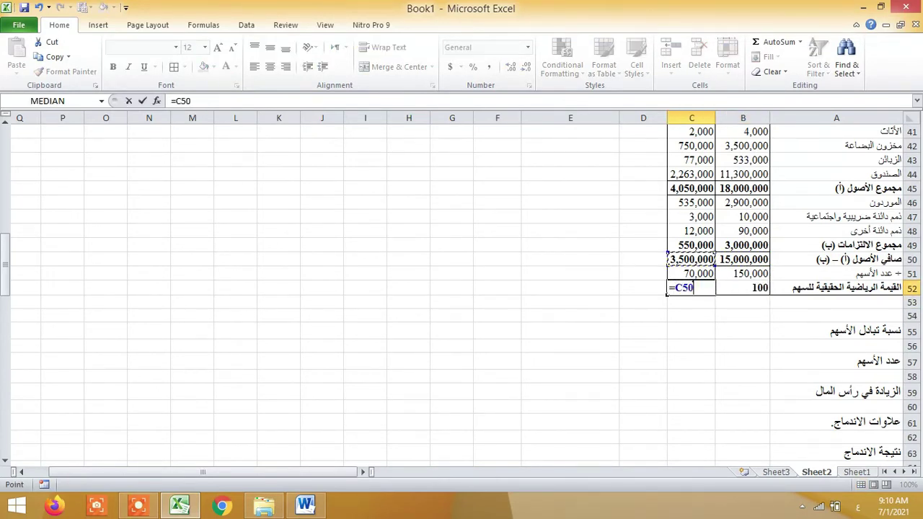
text(/)
key(Up)
key(Return)
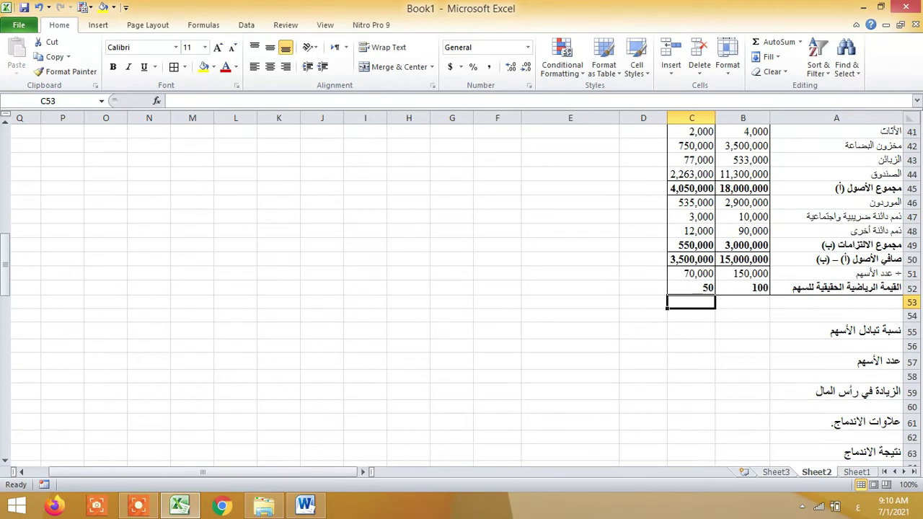
Calculate the share exchange ratio in B55 with the formula =C52/B52.
key(Right)
key(Down)
key(Down)
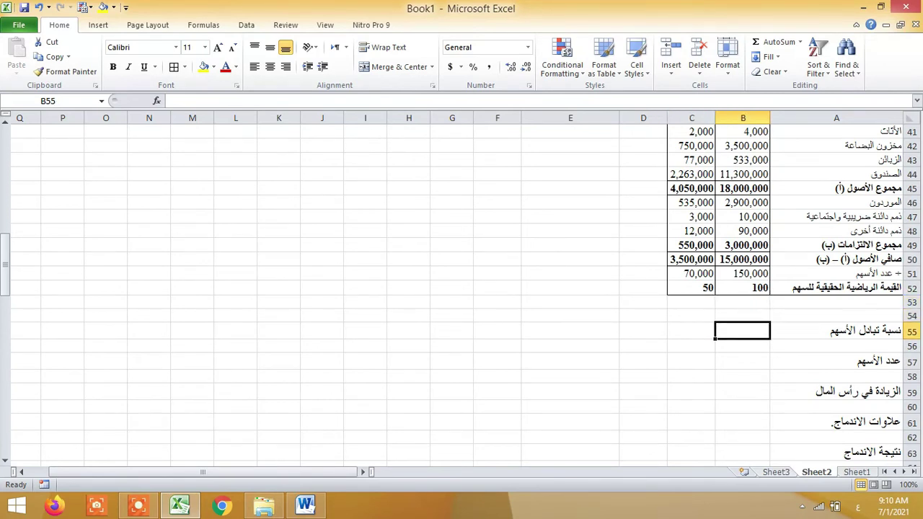
text(=)
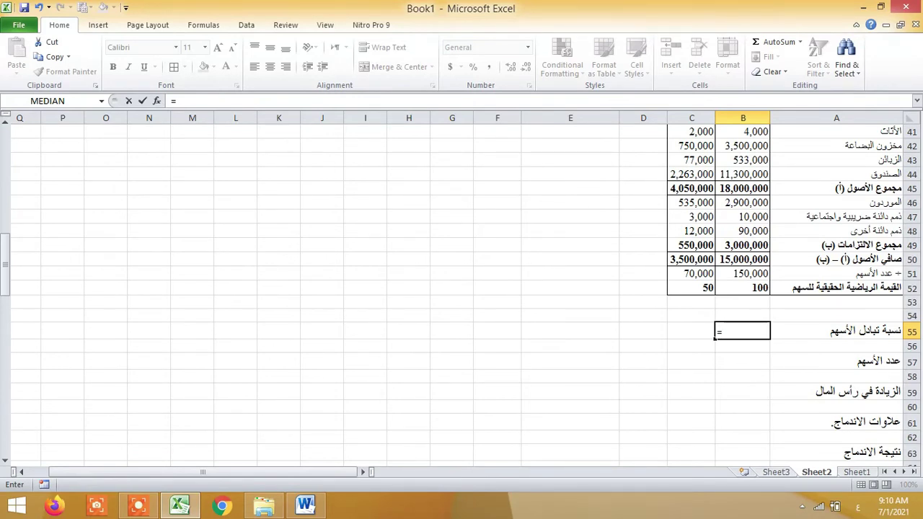
key(Up)
key(Up)
key(Up)
key(Left)
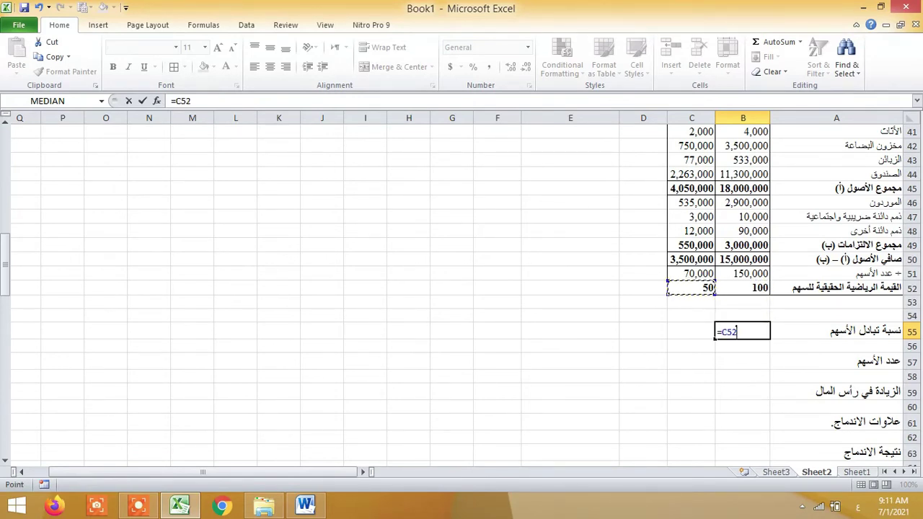
text(/)
key(Up)
key(Up)
key(Up)
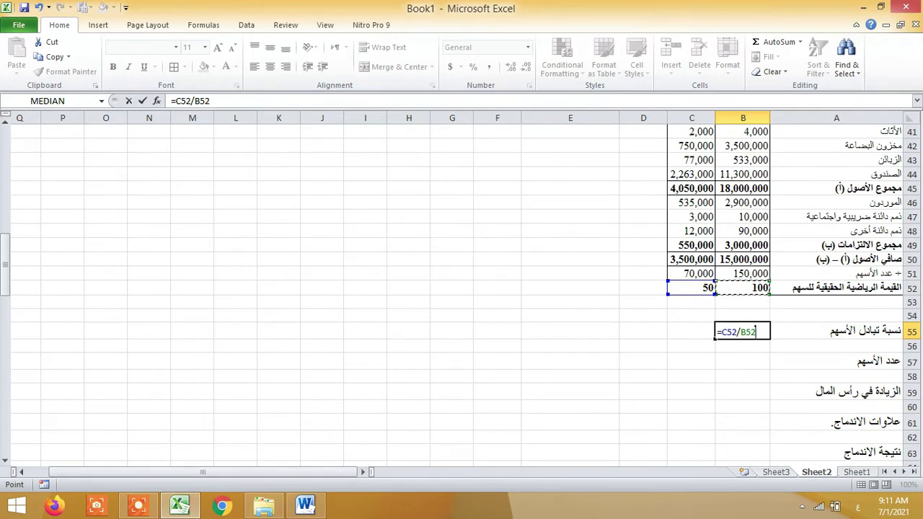
key(Return)
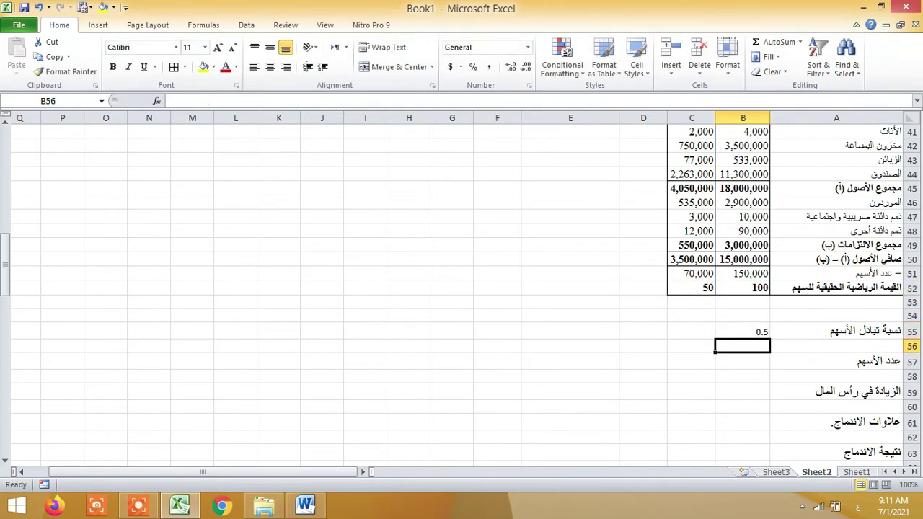
Format the share exchange ratio in B55 with the Fraction number category.
click(743, 332)
right_click(746, 334)
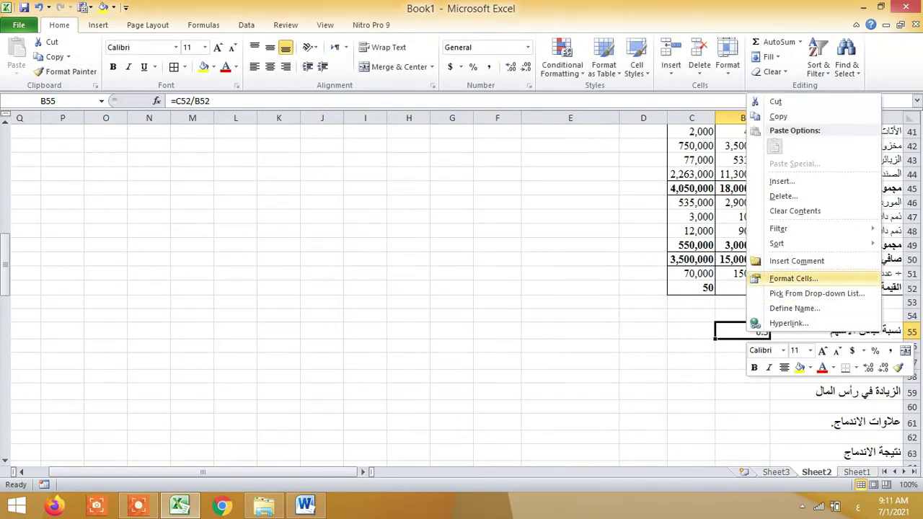
click(782, 279)
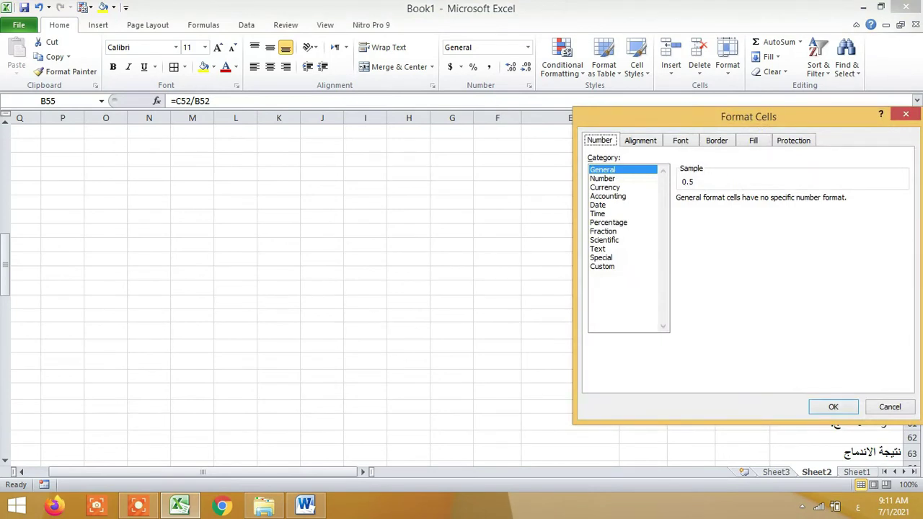
click(603, 230)
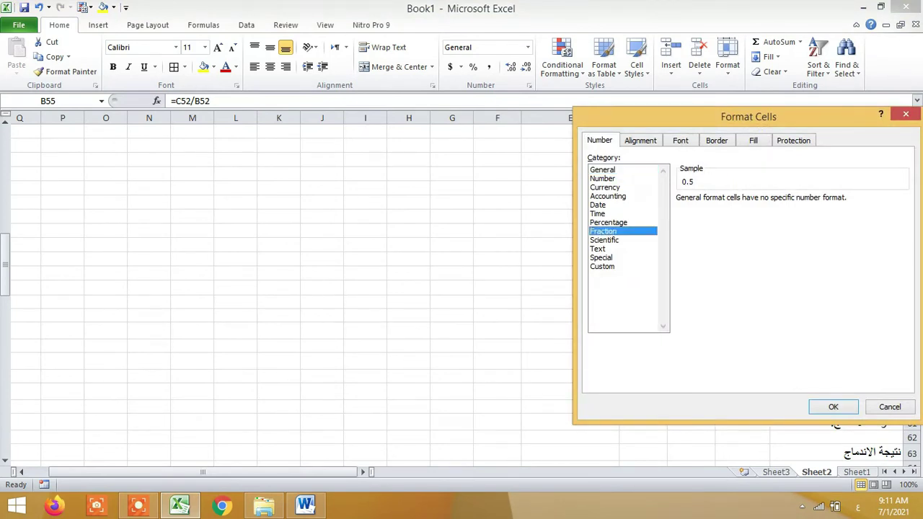
click(833, 407)
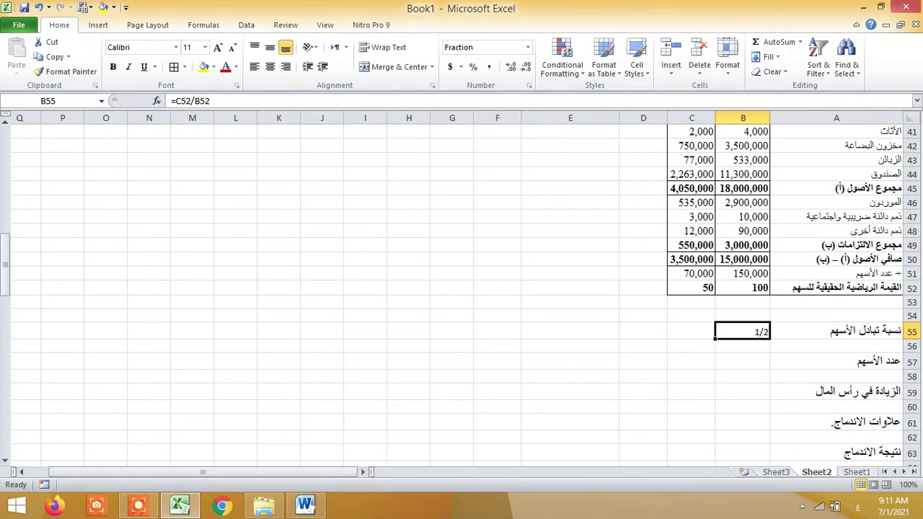
Bring the second company's share count into the number-of-shares row by entering =C51 in B57.
click(743, 375)
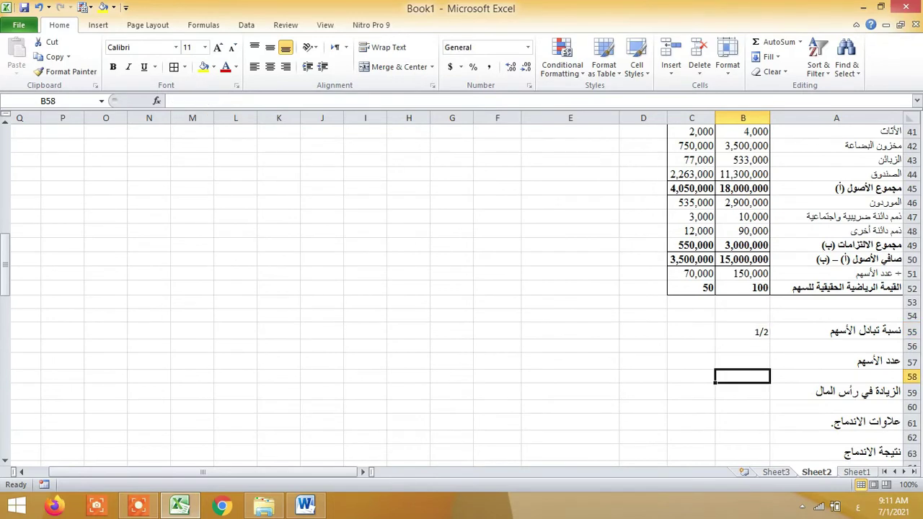
click(743, 361)
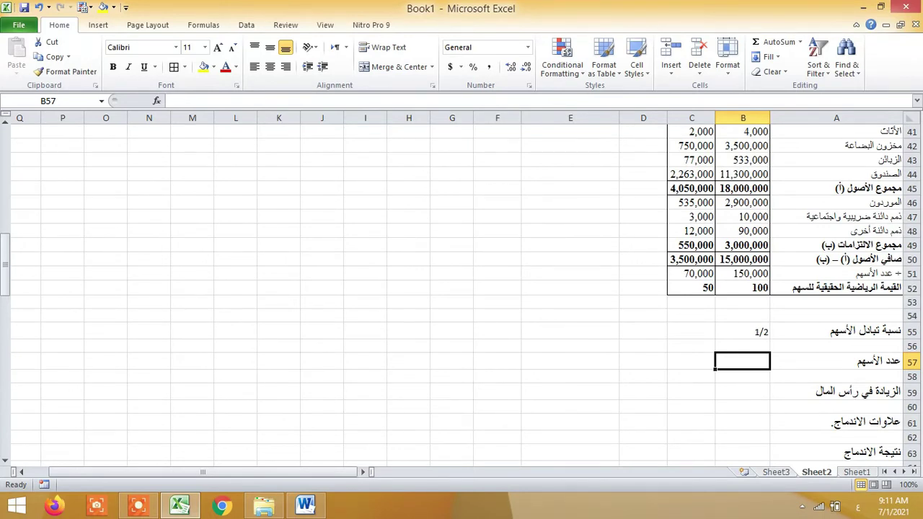
text(=)
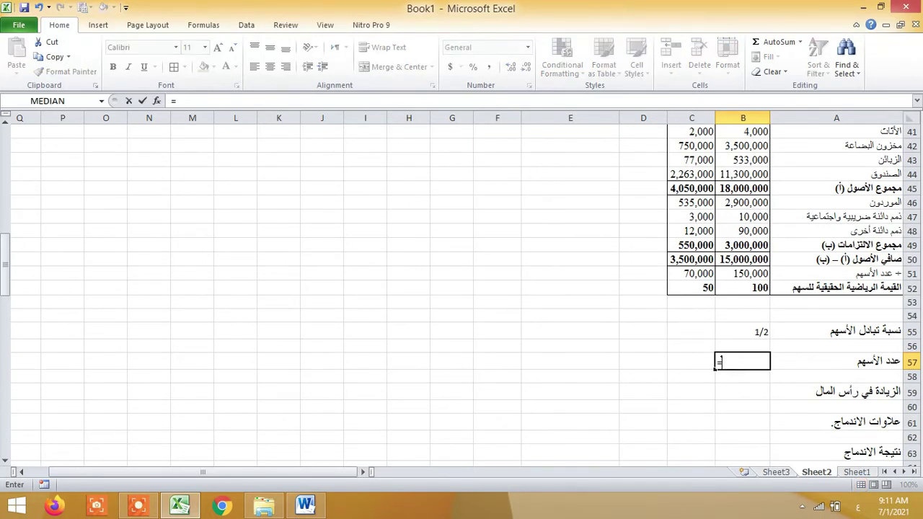
key(Up)
key(Up)
key(Up)
key(Up)
key(Up)
key(Up)
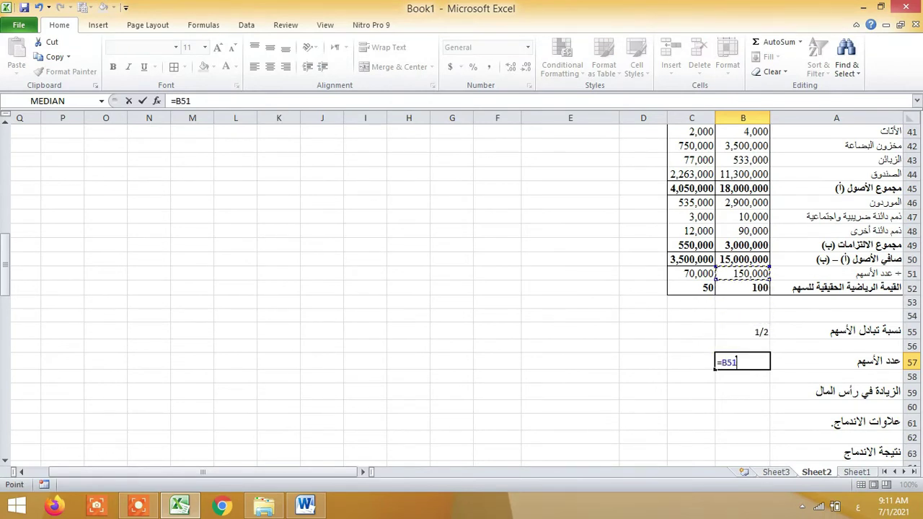
key(Left)
key(Return)
Place the share exchange ratio beside the share count by entering =B55 in C57.
key(Up)
key(Left)
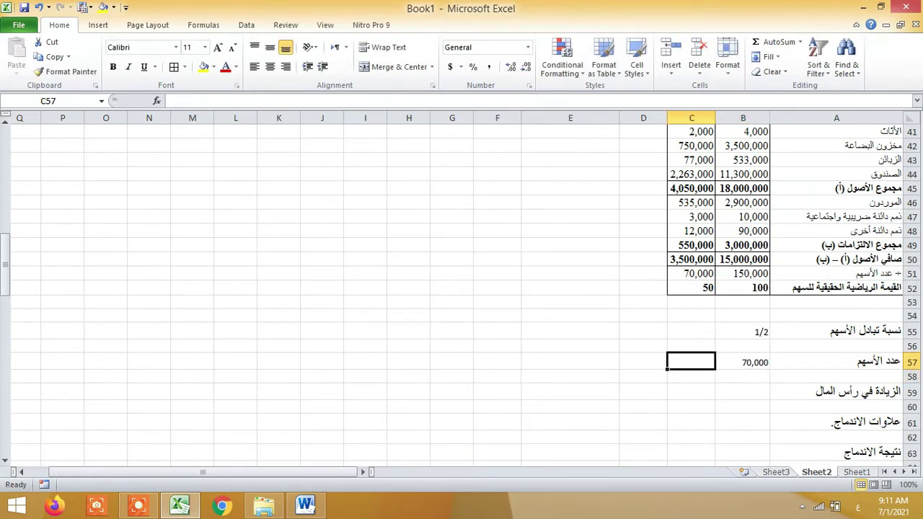
text(=)
key(Up)
key(Up)
key(Right)
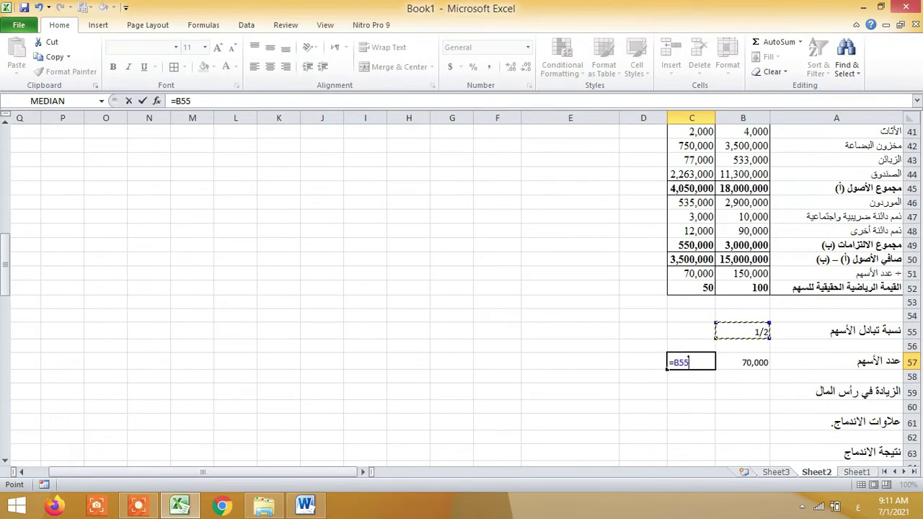
key(Return)
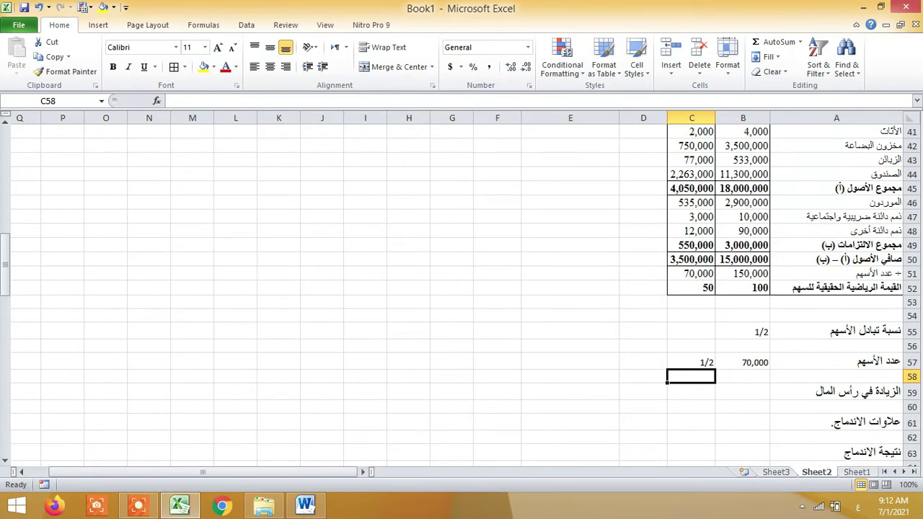
click(691, 362)
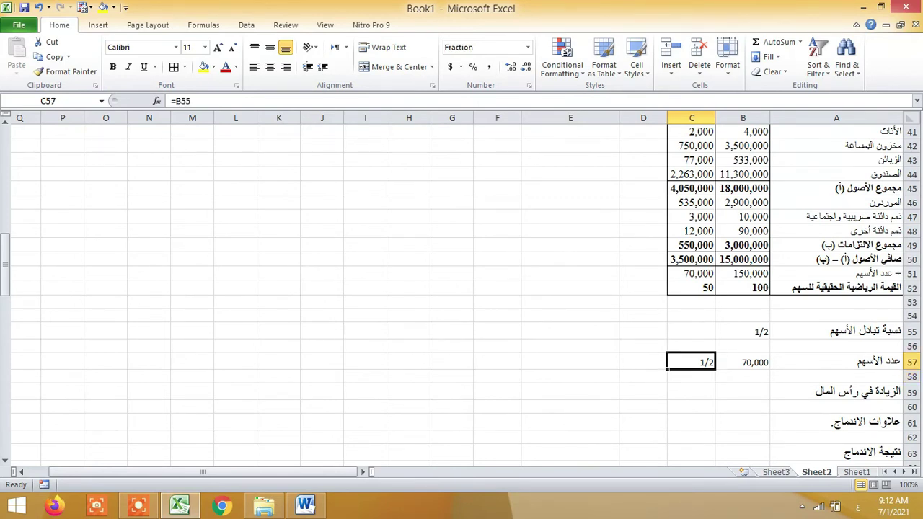
Calculate the number of shares to issue in D57 with the formula =B57*C57.
click(642, 362)
text(=)
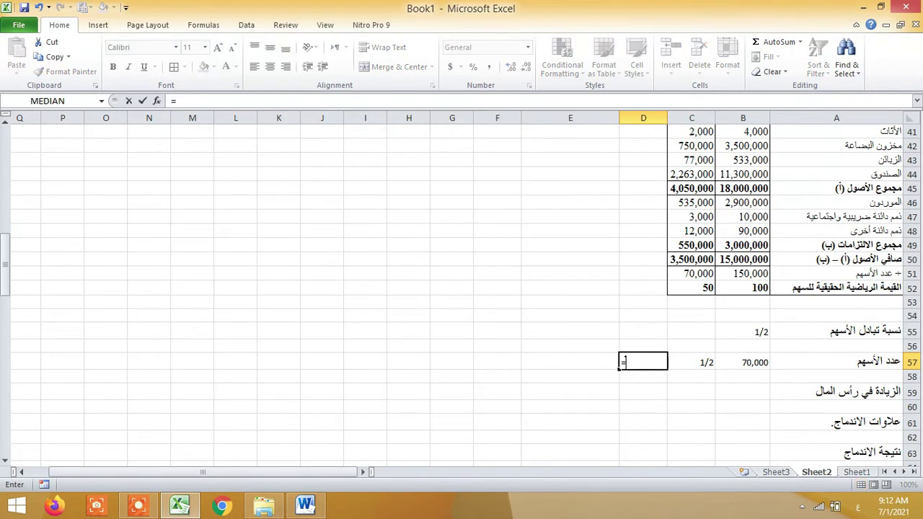
key(Left)
key(Left)
text(*)
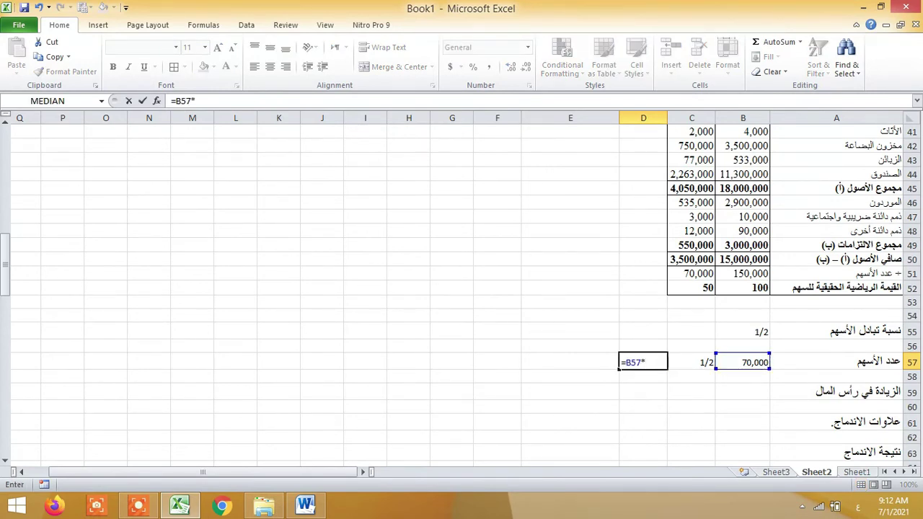
key(Left)
key(Return)
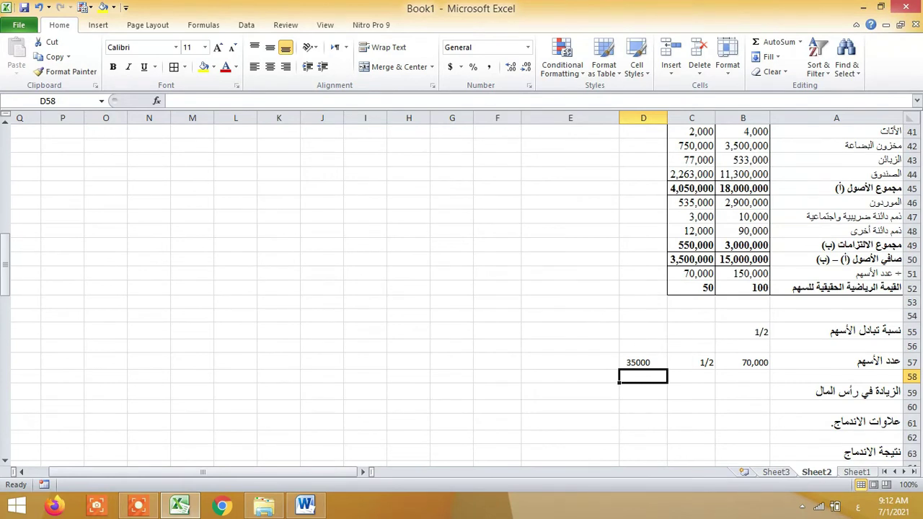
Carry the number of shares to issue into the capital increase row by entering =D57 in B59.
click(691, 391)
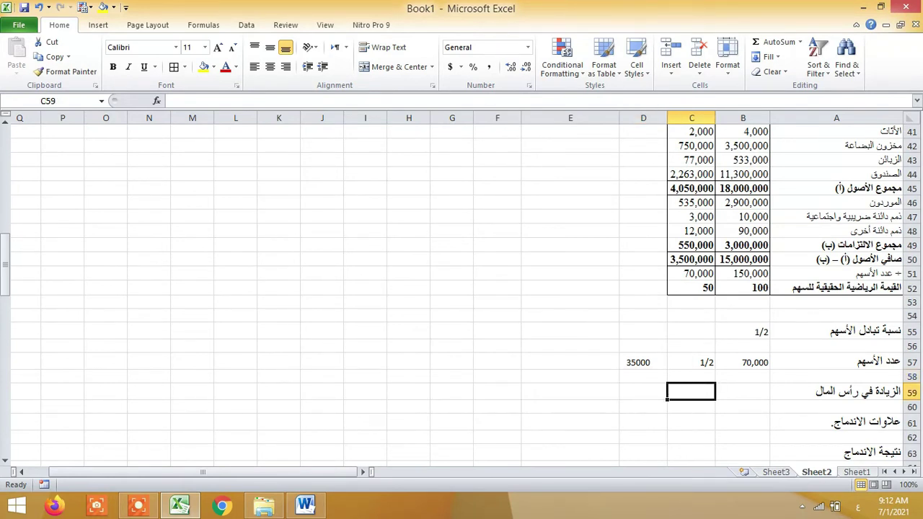
click(743, 390)
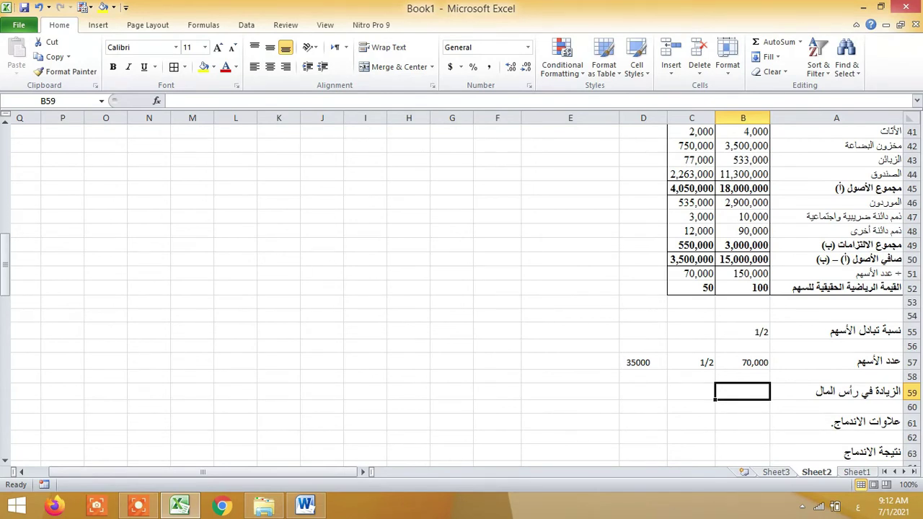
text(=)
key(Up)
key(Up)
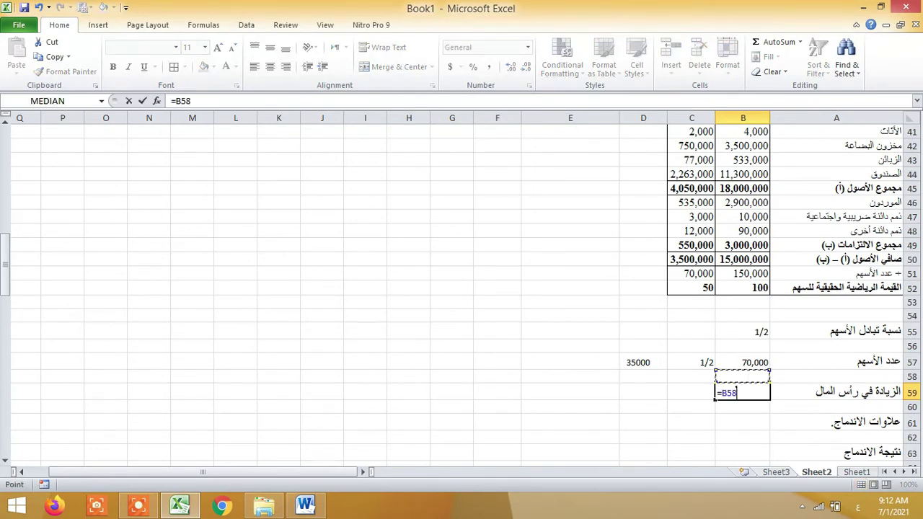
key(Left)
key(Left)
key(Return)
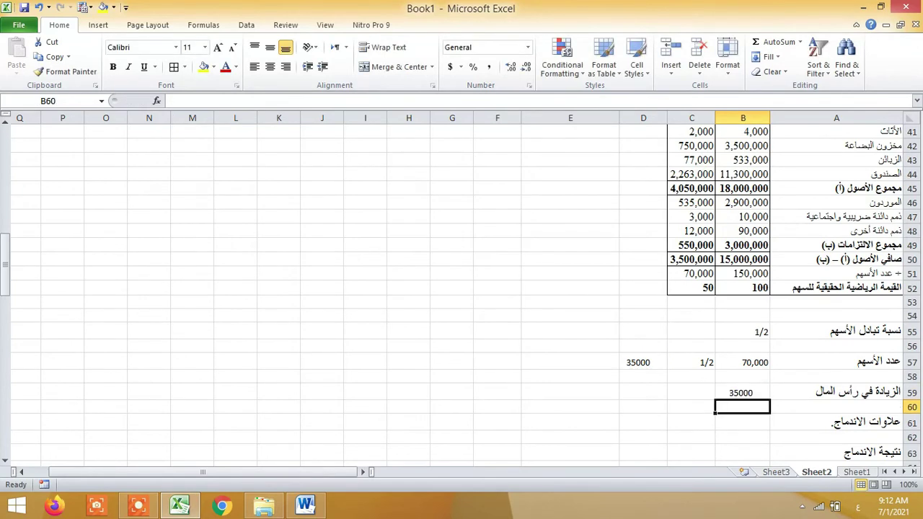
Calculate the first company's nominal value per share in G3 with the formula =F3/150000.
key(Up)
key(Left)
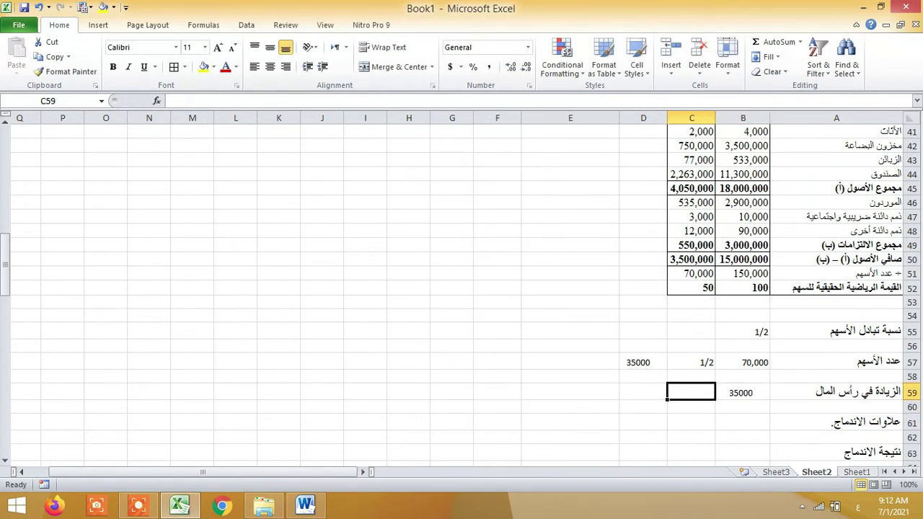
scroll(461, 289, up, 13)
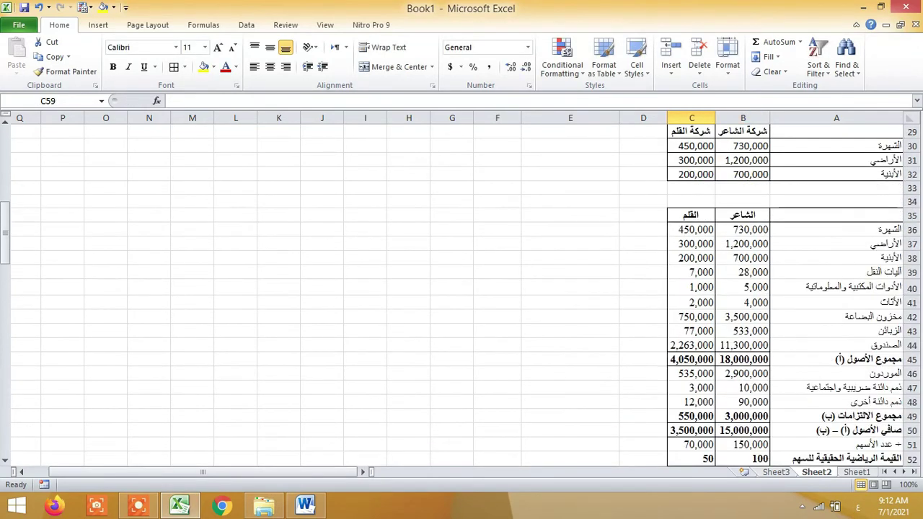
click(452, 144)
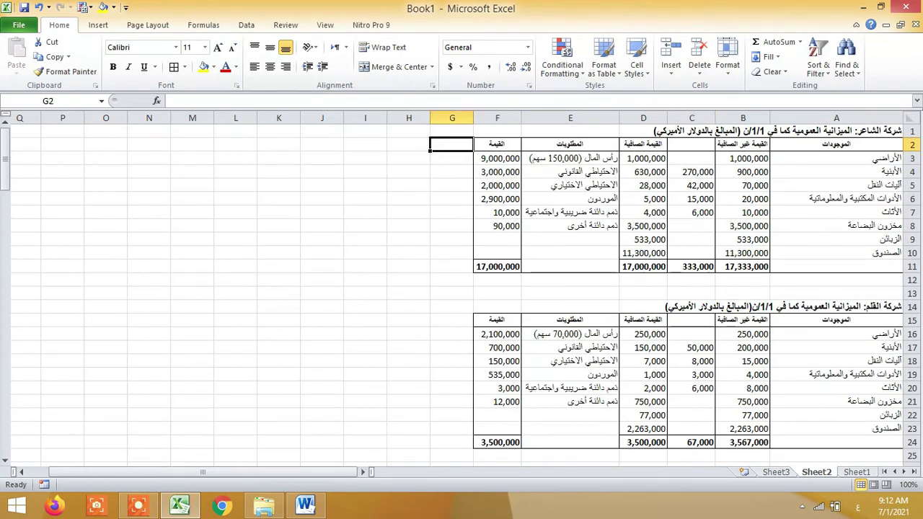
click(452, 158)
text(=)
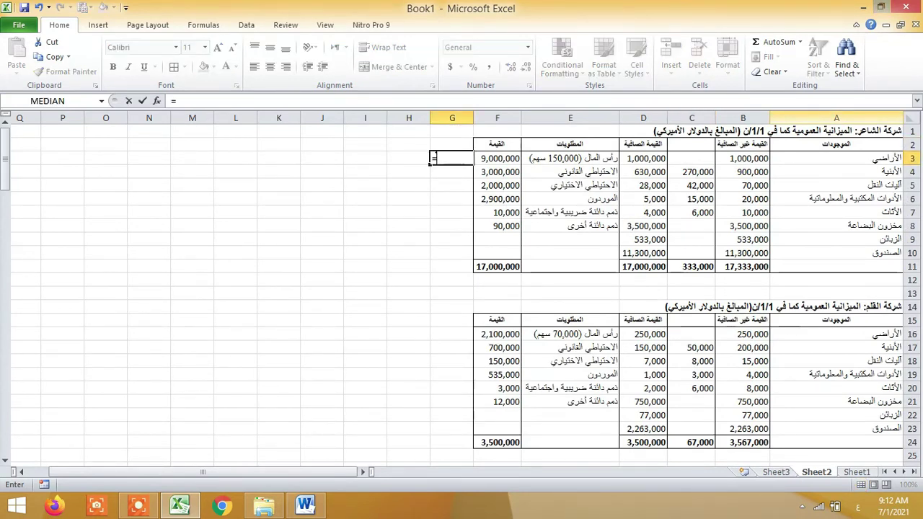
click(497, 158)
text(/)
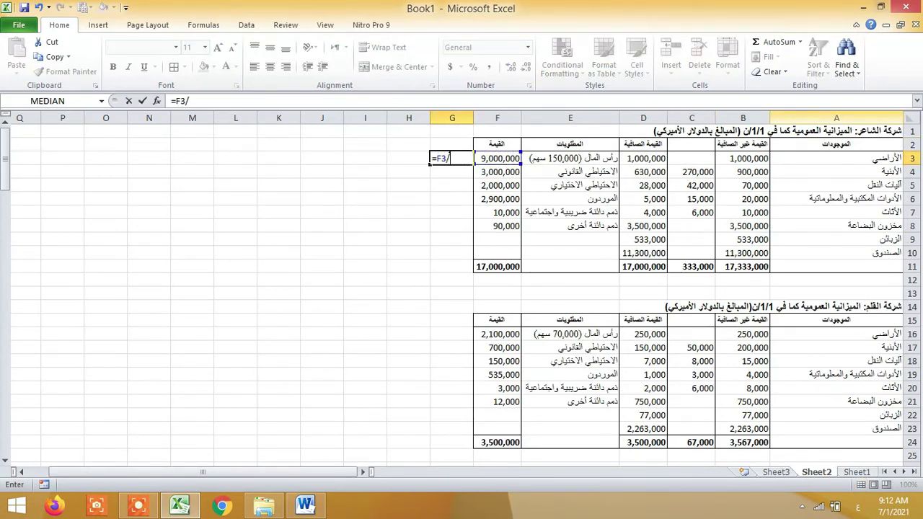
text(150000)
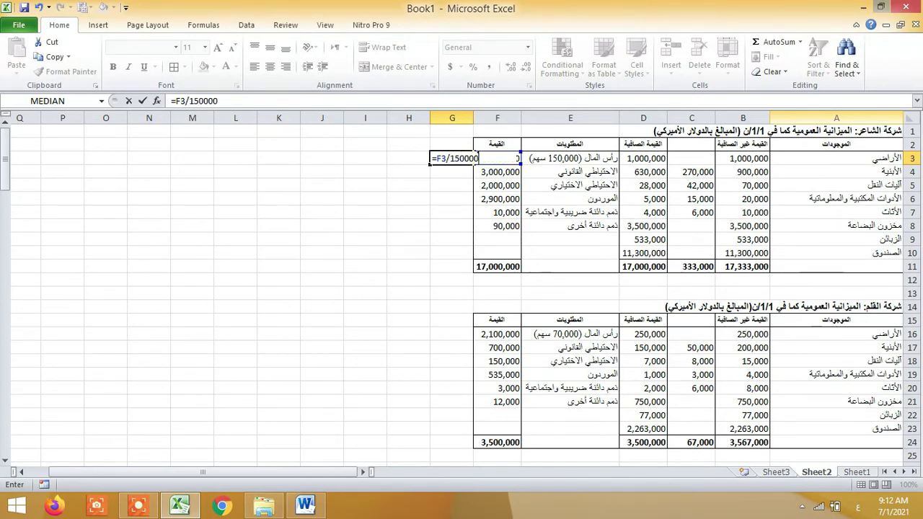
key(Return)
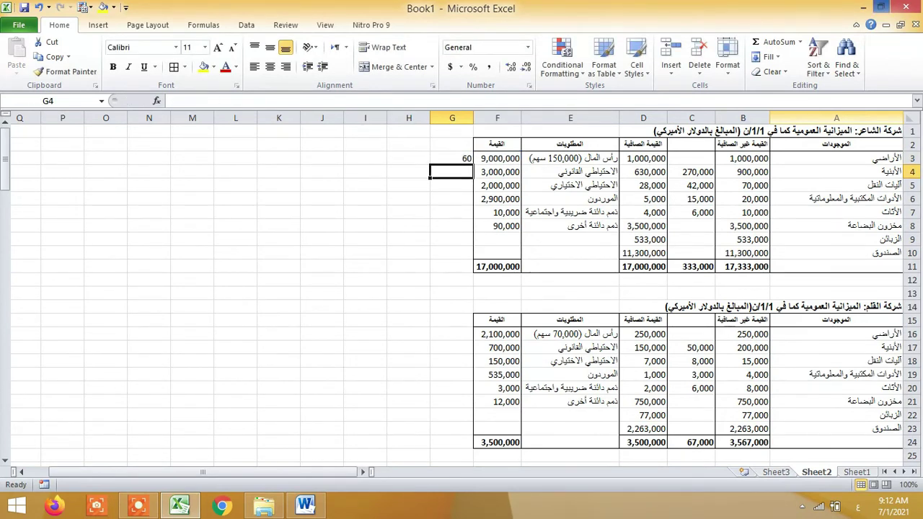
Bring the nominal value per share into the capital increase row by entering =G3 in C59.
key(Down)
key(Down)
key(Down)
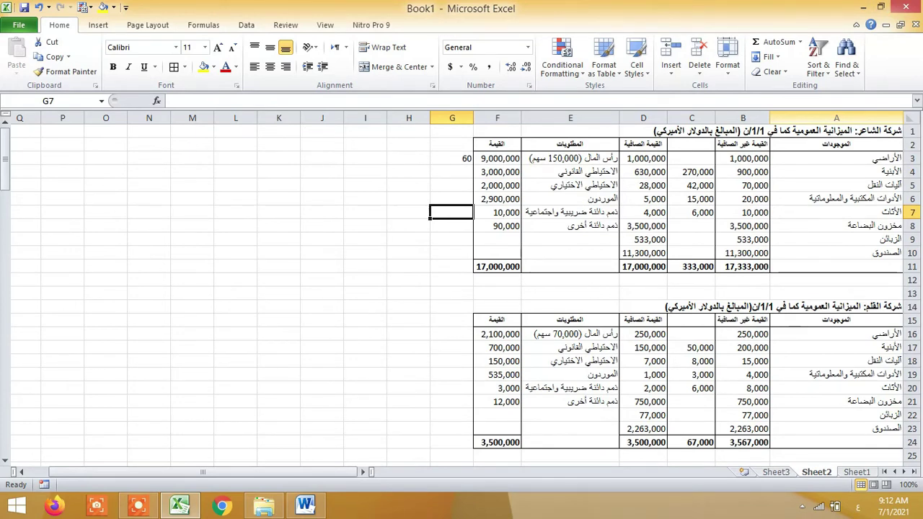
key(Down)
key(Down)
key(Down)
key(Down)
key(Down)
key(Down)
key(Down)
key(Down)
key(Down)
key(Down)
key(Down)
key(Down)
key(Down)
key(Down)
key(Down)
key(Down)
key(Down)
key(Down)
key(Down)
key(Down)
key(Down)
key(Down)
key(Down)
key(Down)
key(Down)
key(Down)
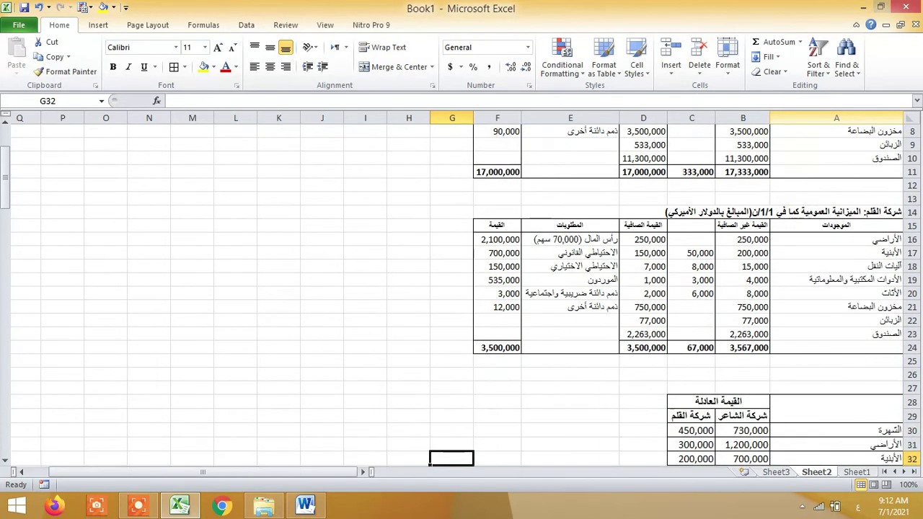
key(Left)
key(Home)
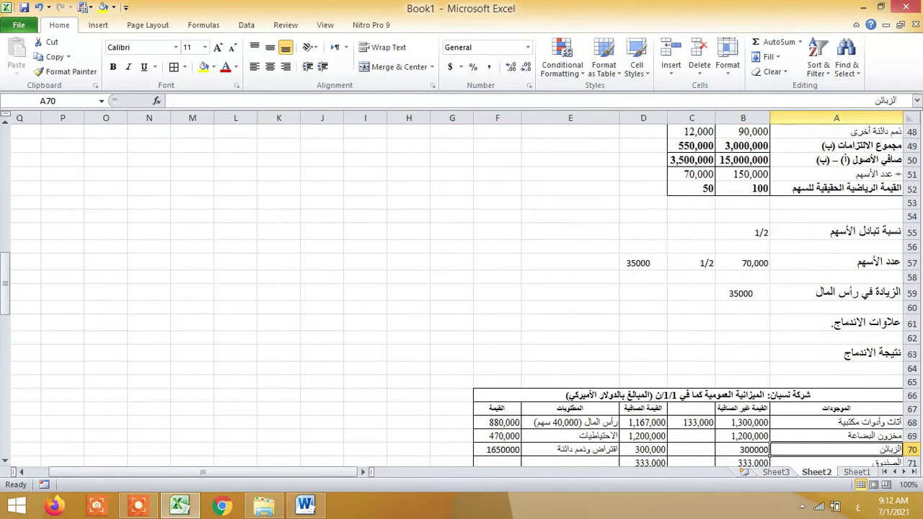
key(Up)
key(Up)
key(Up)
key(Up)
key(Up)
key(Up)
key(Up)
key(Up)
key(Up)
key(Up)
key(Up)
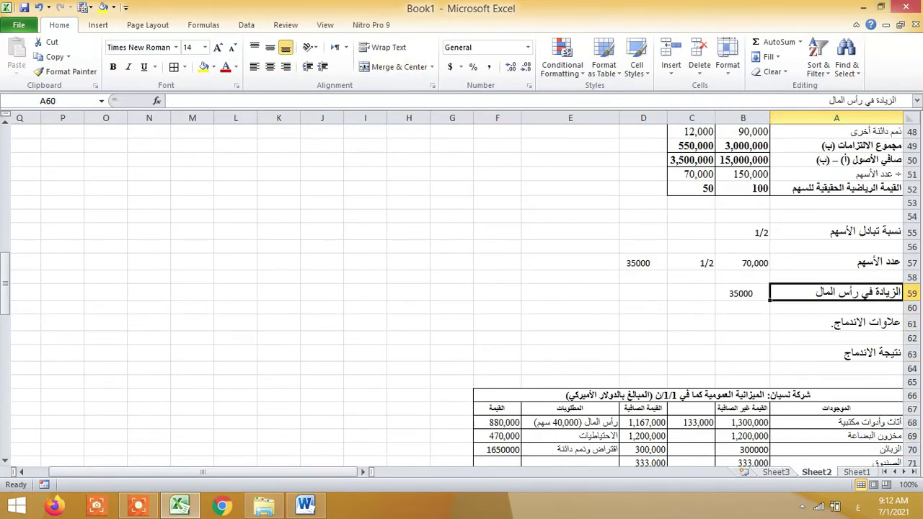
key(Left)
key(Left)
key(Left)
key(Right)
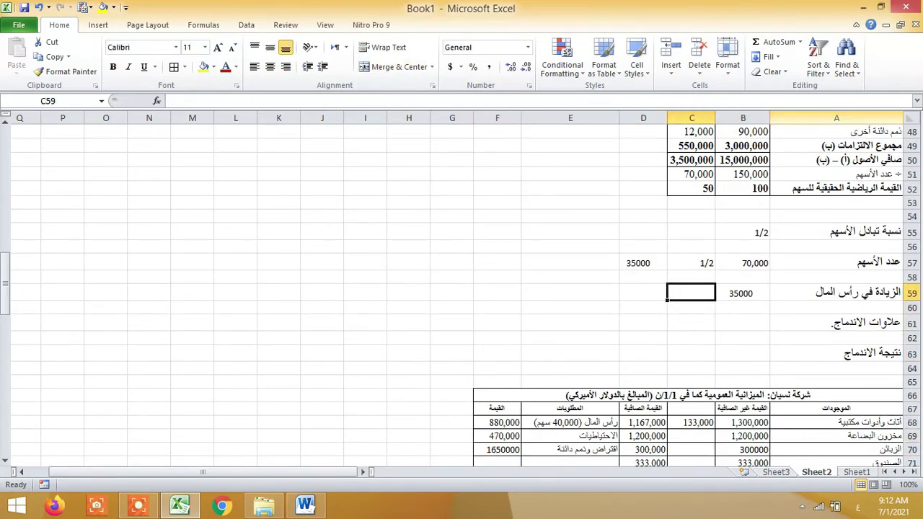
text(=)
key(Up)
key(Up)
key(Up)
key(Up)
key(Up)
key(Up)
key(Up)
key(Up)
key(Up)
key(Up)
key(Up)
key(Up)
key(Up)
key(Up)
key(Up)
key(Up)
key(Up)
key(Up)
key(Up)
key(Up)
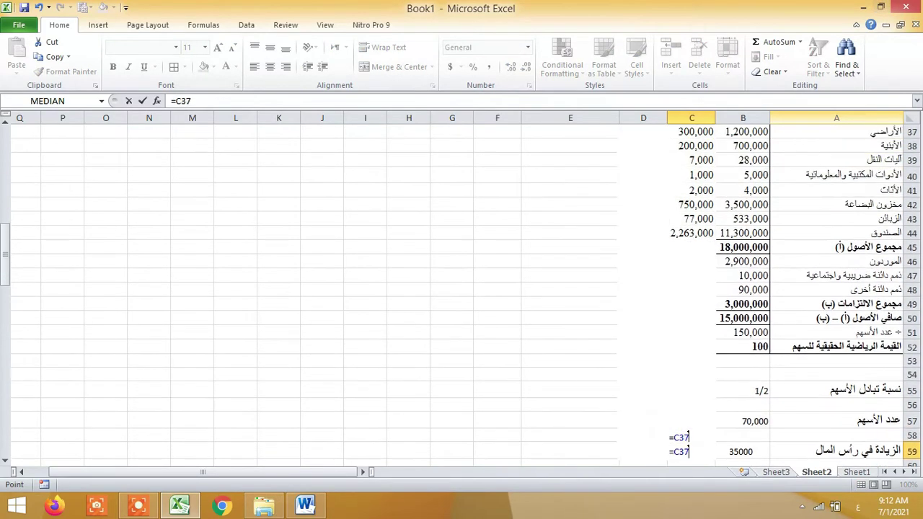
key(Up)
key(Up)
key(Up)
key(Up)
key(Up)
key(Up)
key(Up)
key(Up)
key(Up)
key(Up)
key(Up)
key(Up)
key(Up)
key(Up)
key(Up)
key(Up)
key(Up)
key(Up)
key(Up)
key(Up)
key(Left)
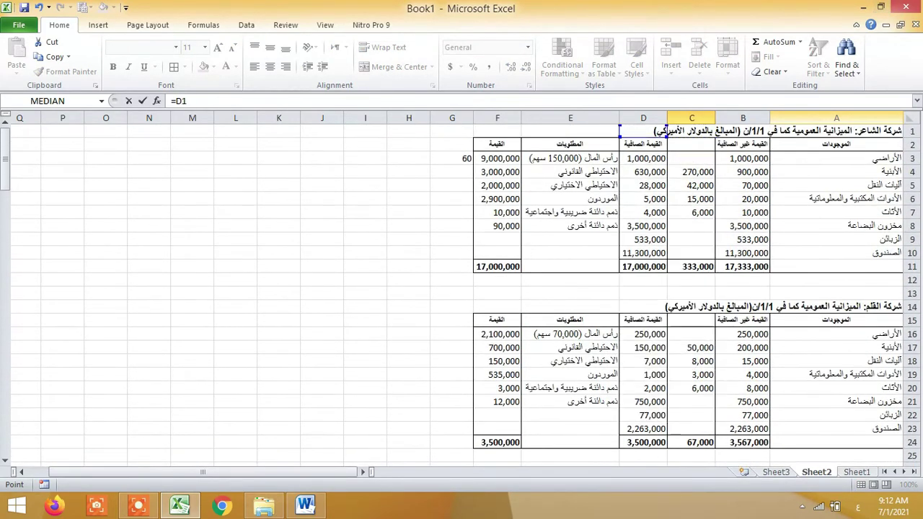
key(Left)
key(Down)
key(Down)
key(Left)
key(Left)
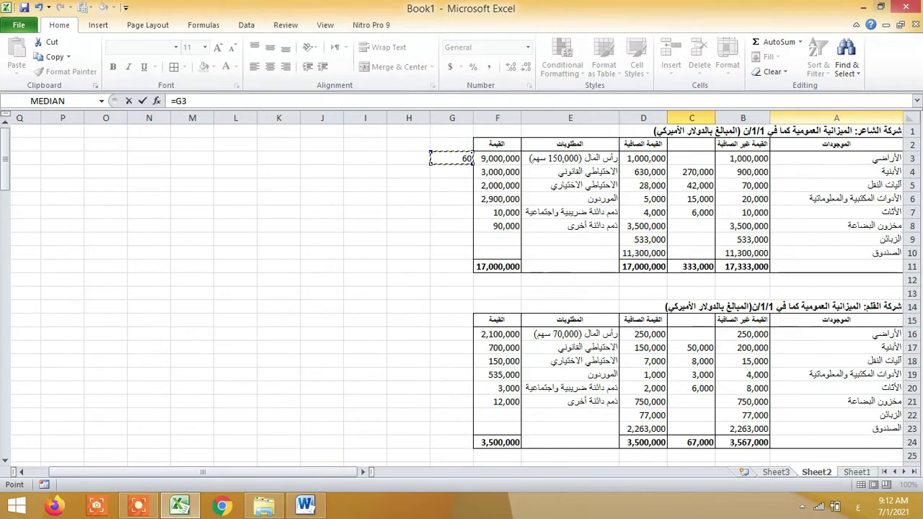
key(Return)
Calculate the capital increase in D59 with the formula =B59*C59.
key(Up)
key(Left)
text(=)
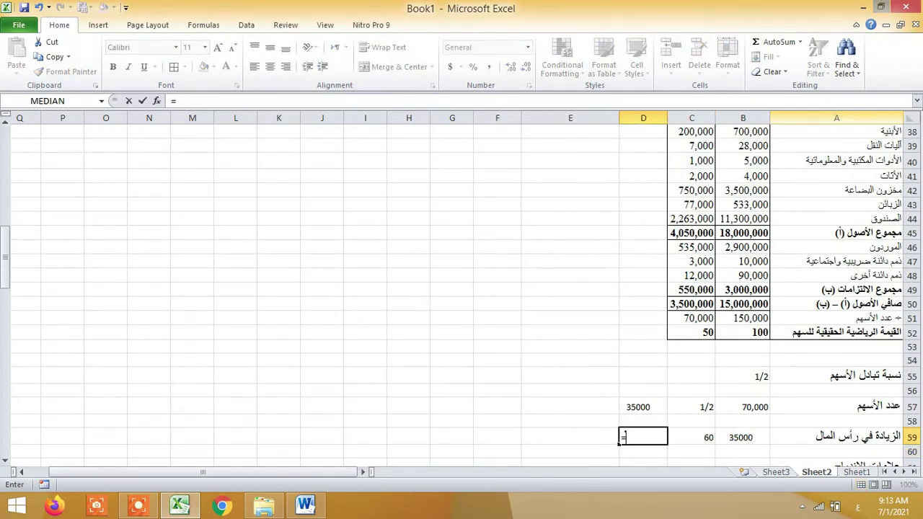
key(Right)
key(Right)
text(/)
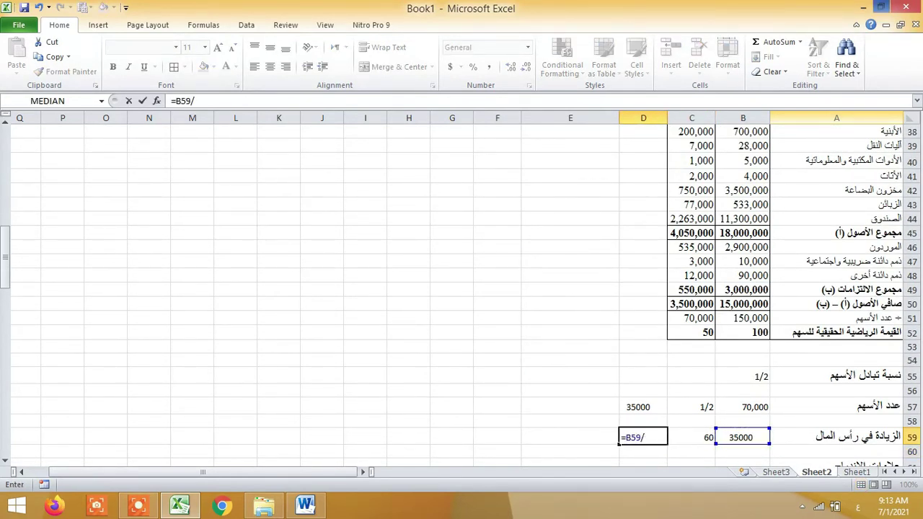
key(BackSpace)
text(*)
key(Right)
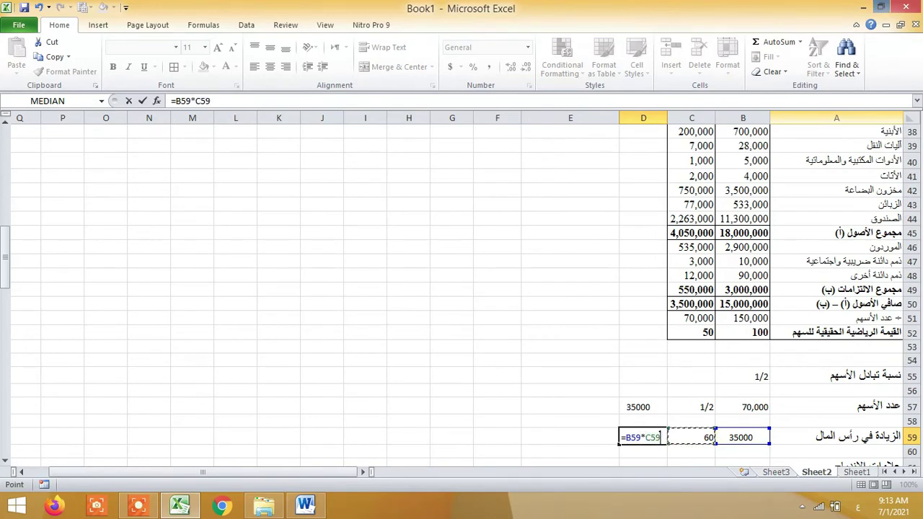
key(Return)
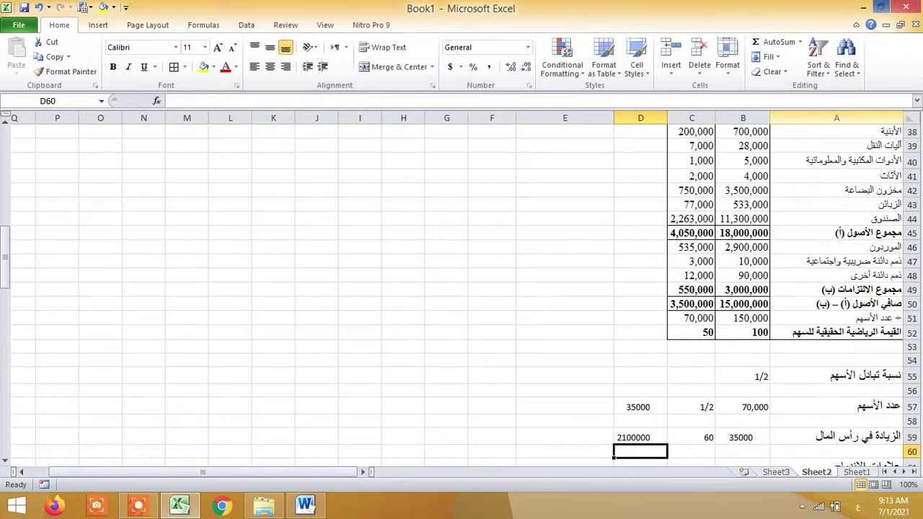
Carry the number of issued shares into the merger premium row by entering =B59 in B61.
scroll(462, 288, down, 3)
click(692, 338)
text(=)
key(Up)
key(Right)
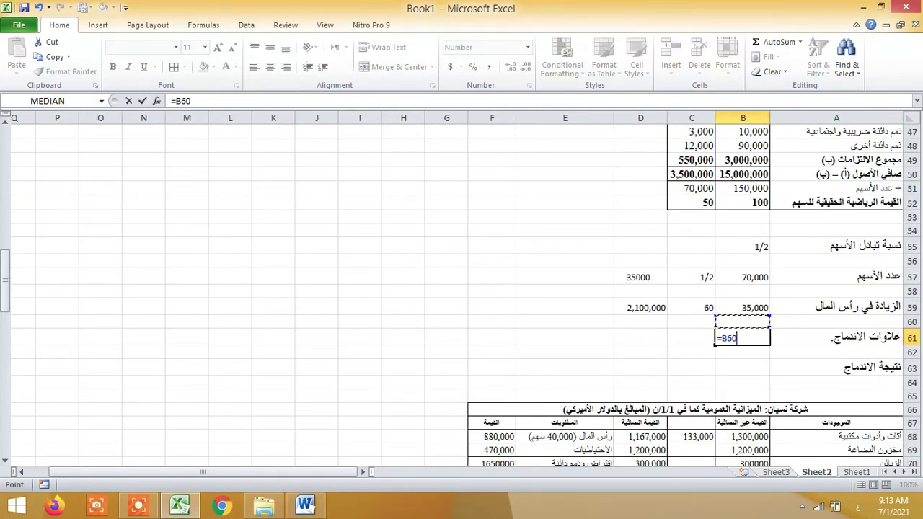
key(Up)
key(Return)
key(Up)
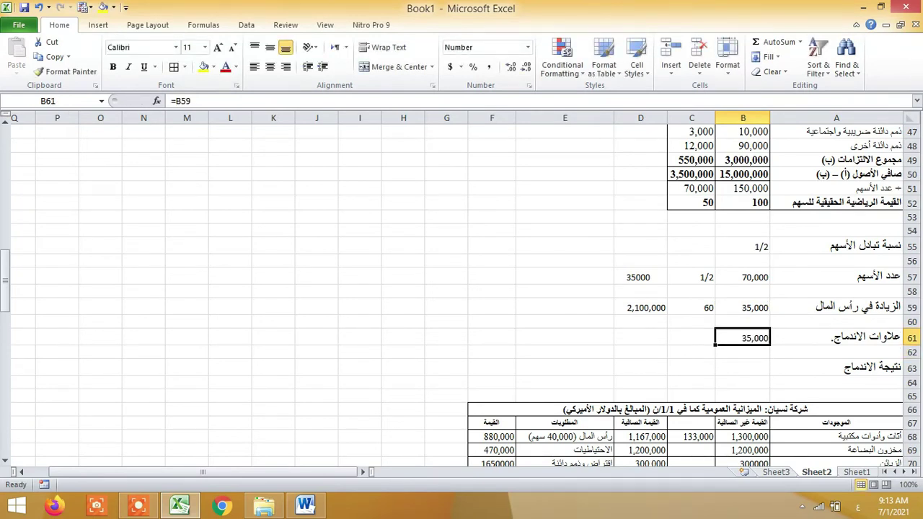
Calculate the premium per share in C61 as real value minus nominal value with the formula =B52-C59.
click(691, 337)
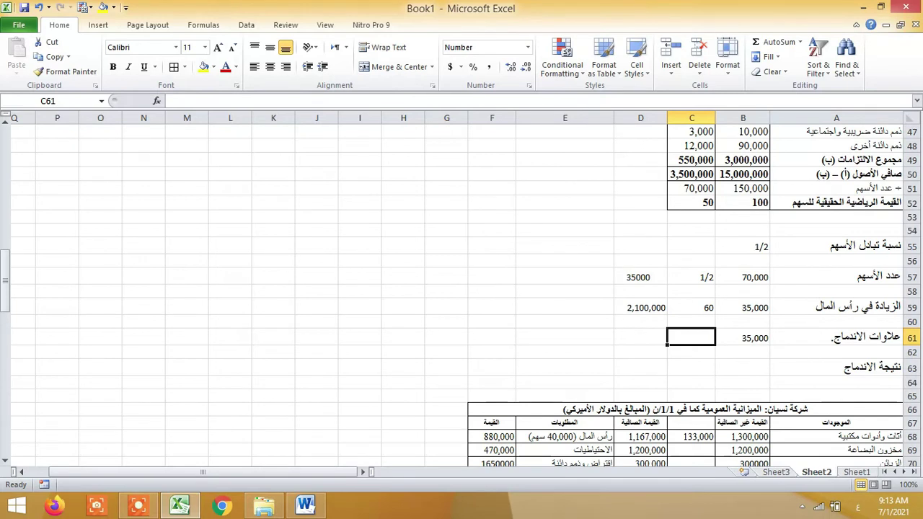
text(=)
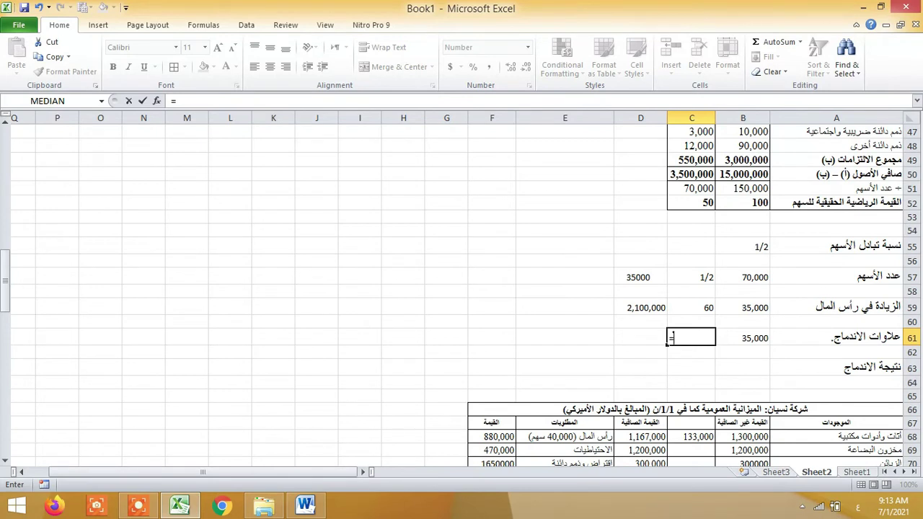
key(Up)
key(Up)
key(Up)
key(Up)
key(Up)
key(Up)
key(Up)
key(Up)
key(Up)
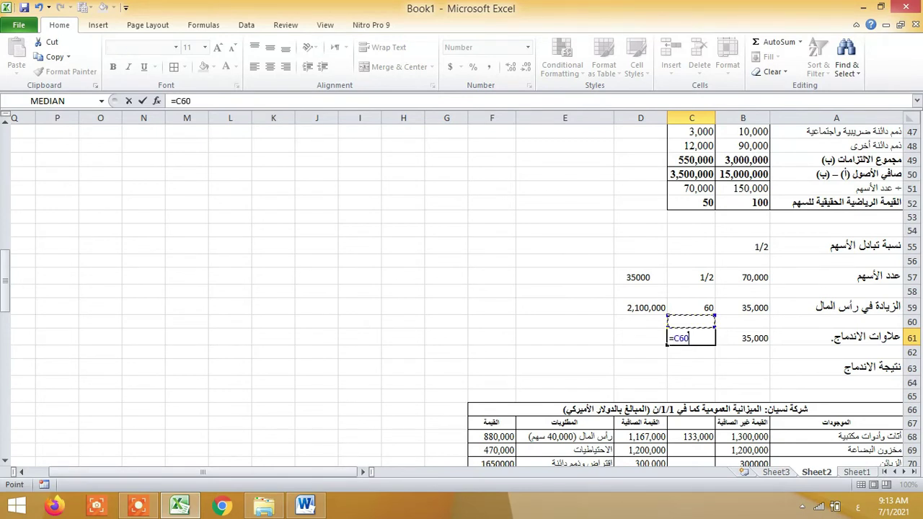
key(Left)
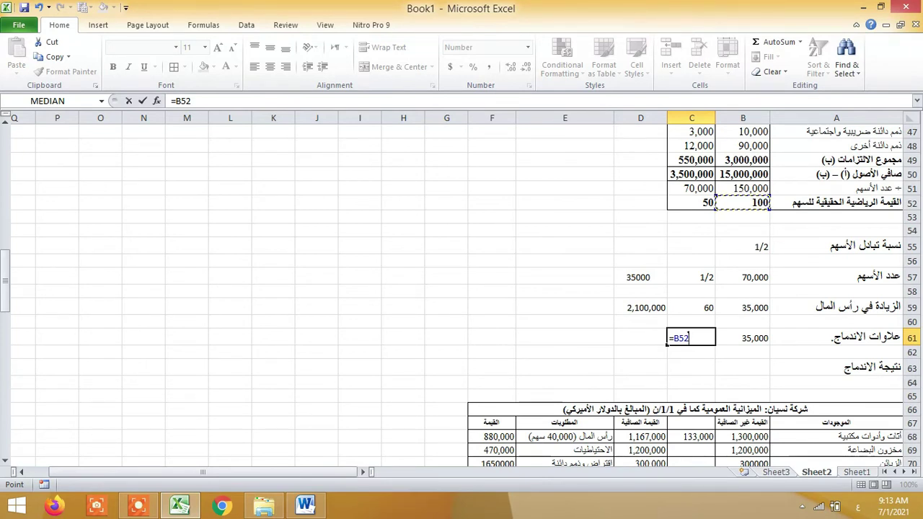
text(-)
key(Up)
key(Up)
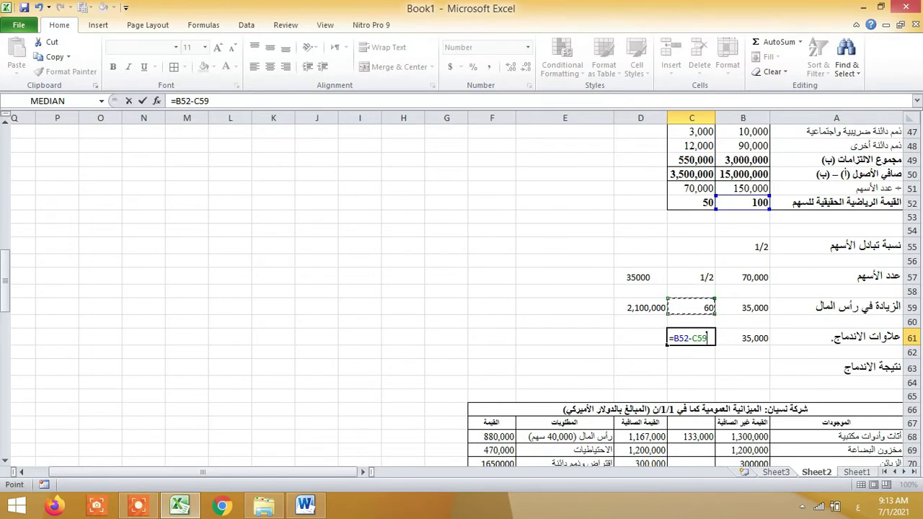
key(ctrl+Return)
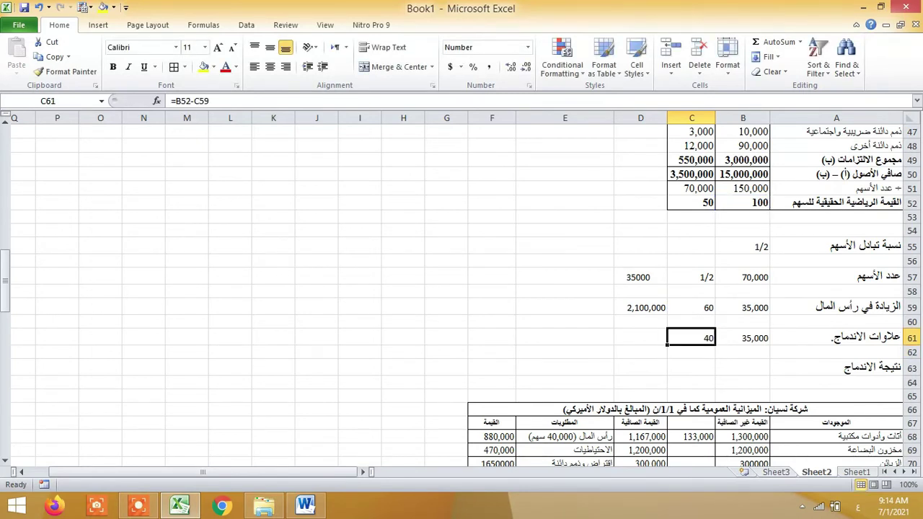
Calculate the total merger premium in D61 with the formula =B61*C61.
click(640, 337)
text(=)
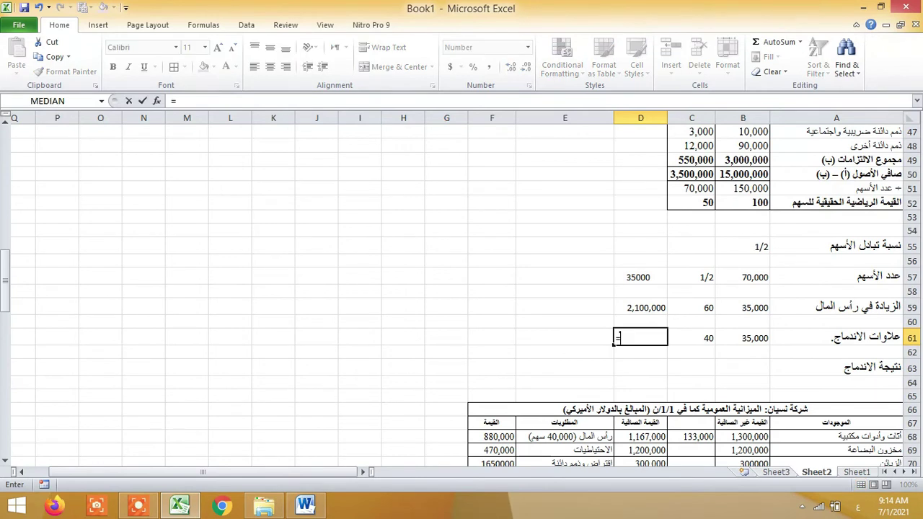
key(Right)
key(Right)
text(*)
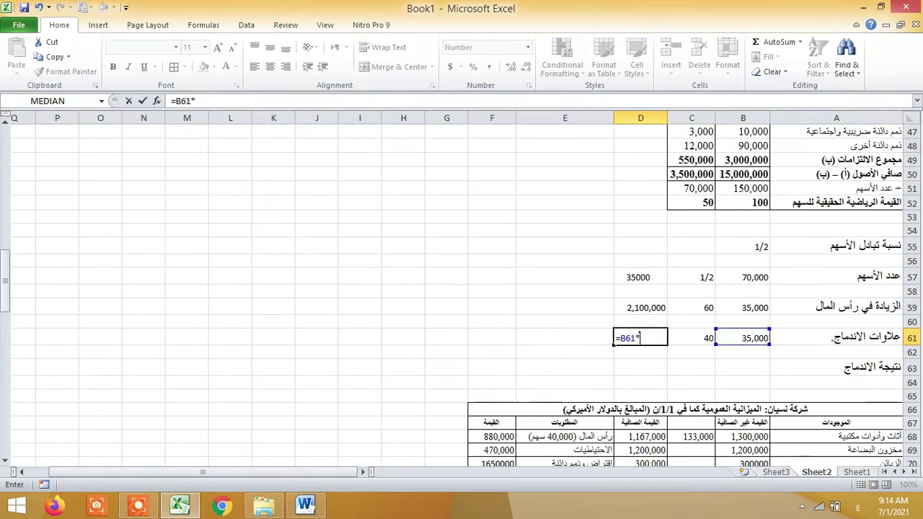
key(Right)
key(Return)
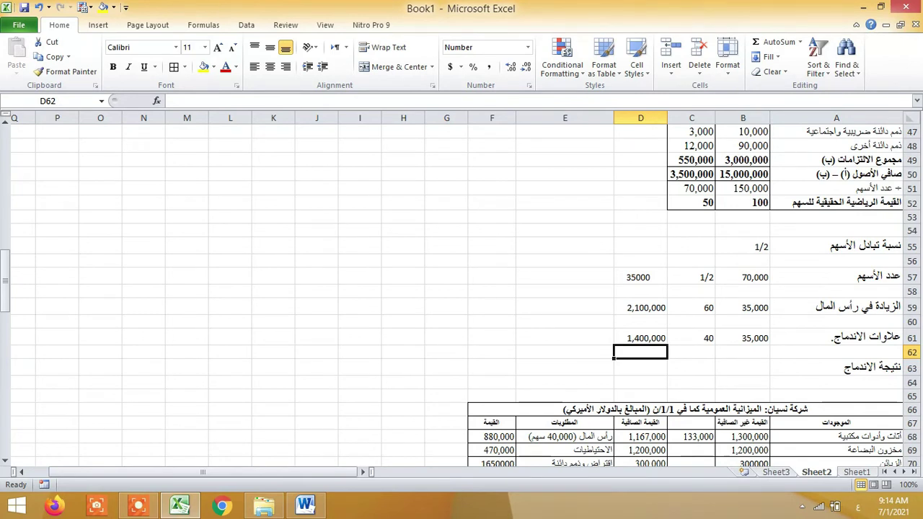
Bring the second company's net assets into the merger result row by entering =C50 in B63.
key(Down)
key(Right)
key(Right)
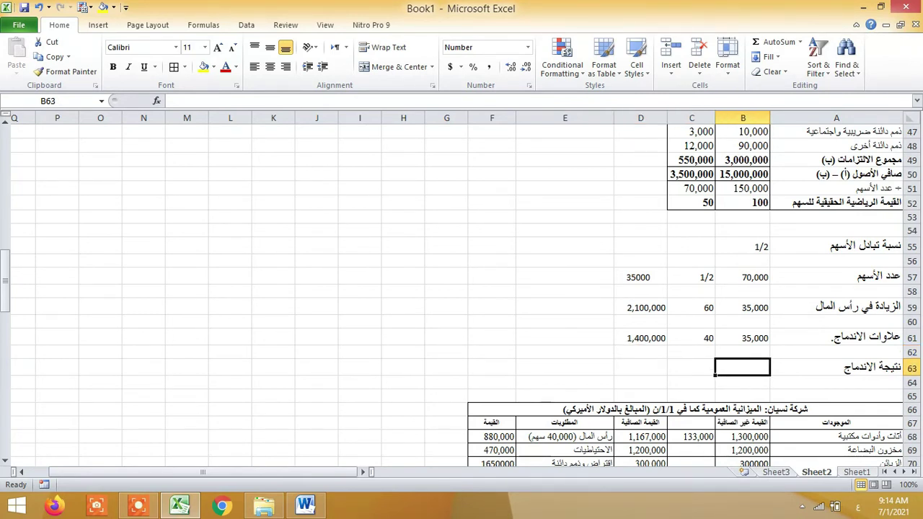
text(=)
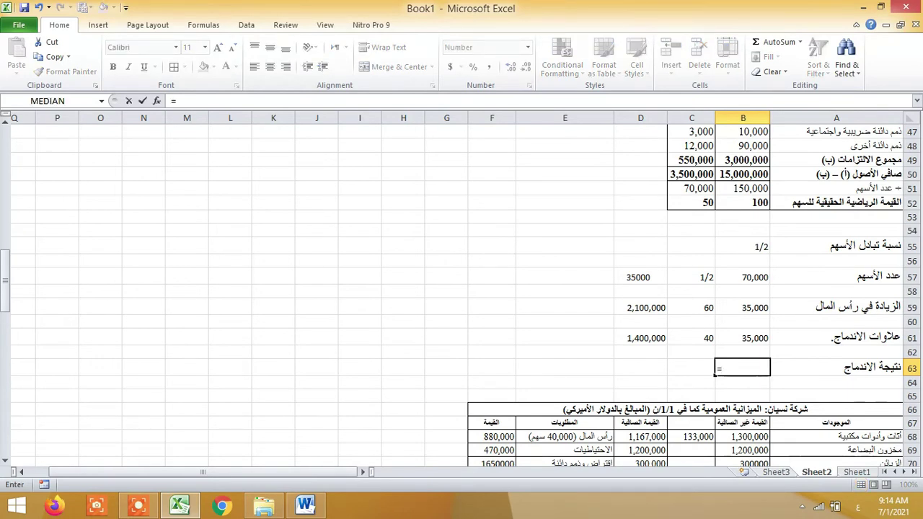
key(Up)
key(Up)
key(Up)
key(Up)
key(Up)
key(Up)
key(Up)
key(Up)
key(Up)
key(Up)
key(Up)
key(Up)
key(Up)
key(Left)
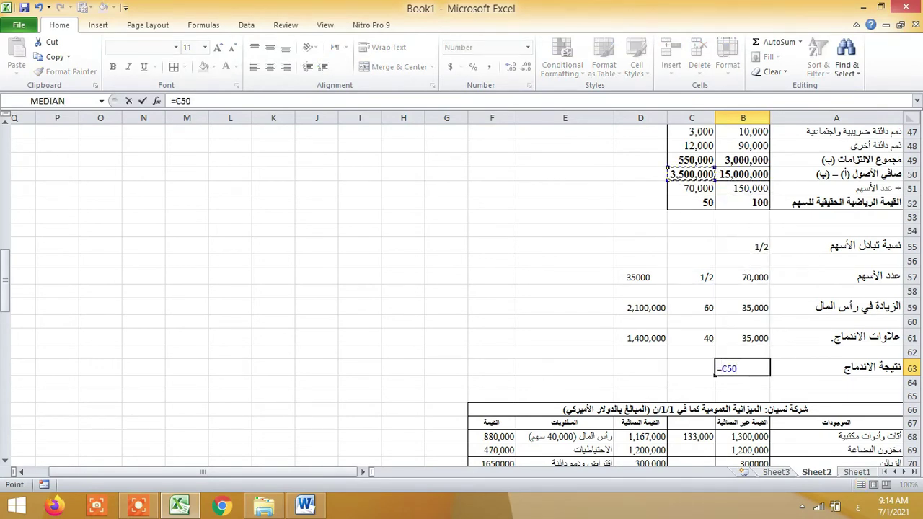
key(Return)
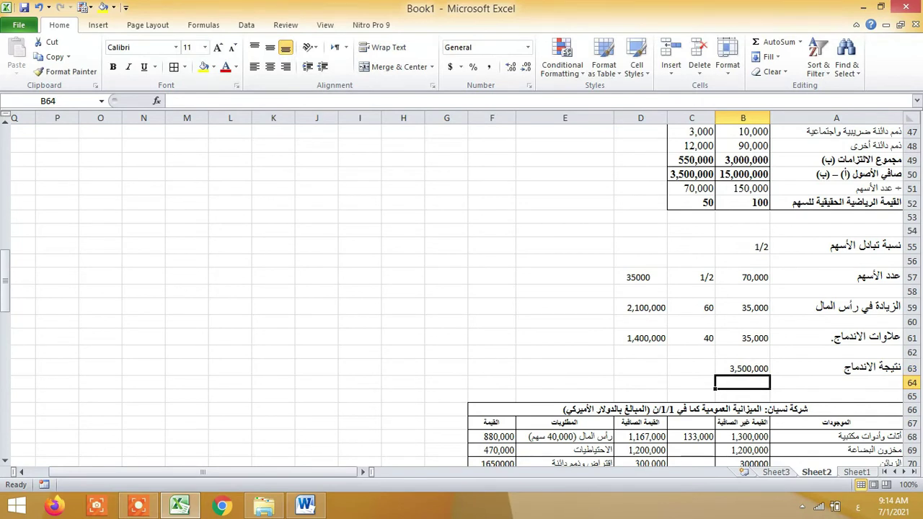
key(Up)
key(Up)
key(Up)
key(Up)
key(Up)
key(Up)
key(Up)
key(Up)
key(Up)
key(Up)
key(Up)
key(Up)
key(Up)
key(Up)
key(Up)
key(Up)
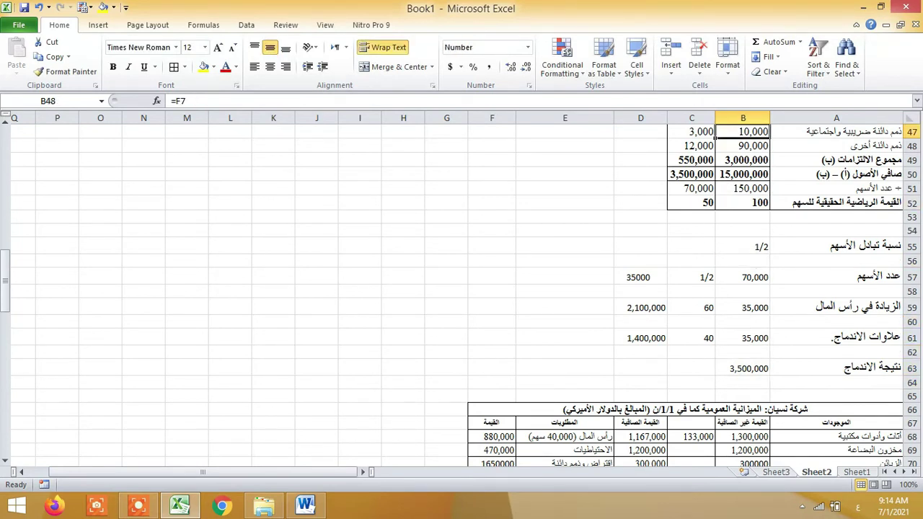
key(Up)
key(Up)
key(Up)
key(Down)
key(Down)
key(Down)
key(Down)
key(Down)
key(Left)
key(Down)
key(Down)
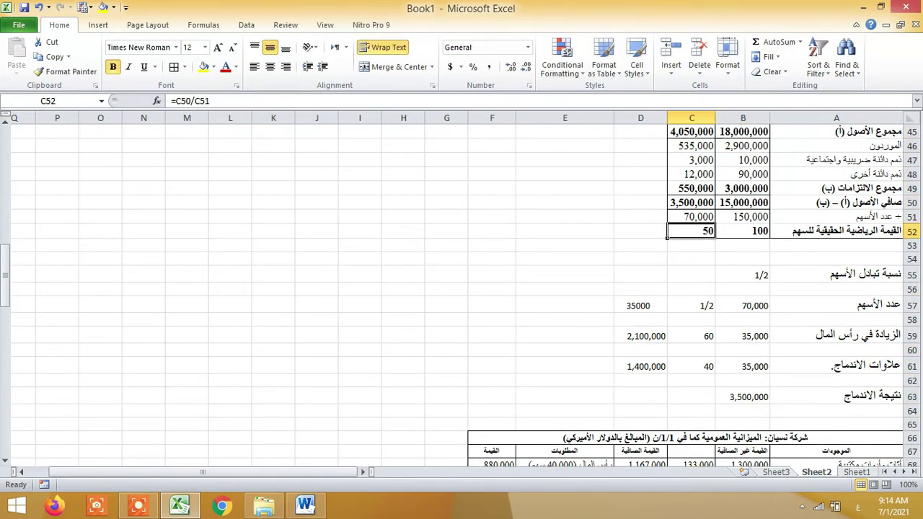
key(Down)
key(Down)
key(Down)
key(Down)
key(Down)
key(Down)
key(Down)
key(Down)
key(Down)
key(Down)
key(Down)
text(-)
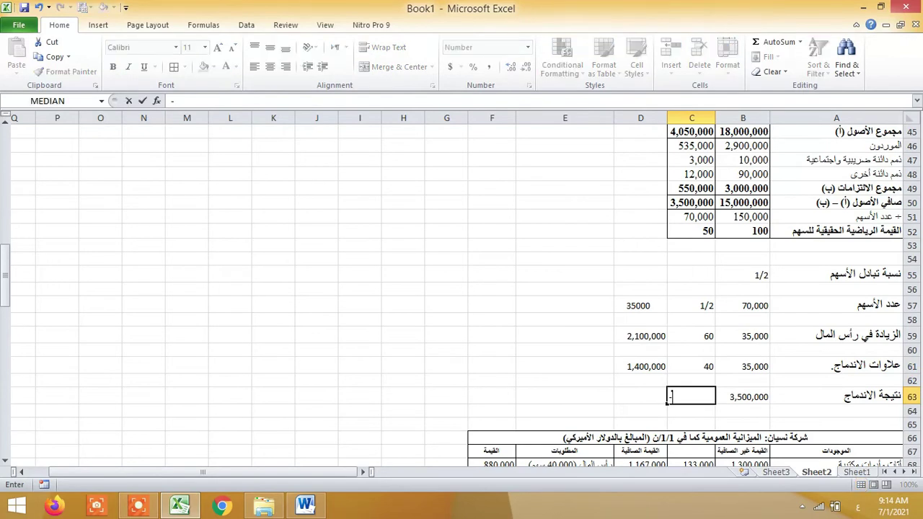
key(Up)
key(Up)
key(Up)
key(Up)
key(Up)
key(Up)
key(Up)
key(Up)
key(Up)
key(Up)
key(Up)
key(Up)
key(Up)
key(Up)
key(Up)
key(Up)
key(Up)
key(Up)
key(Up)
key(Up)
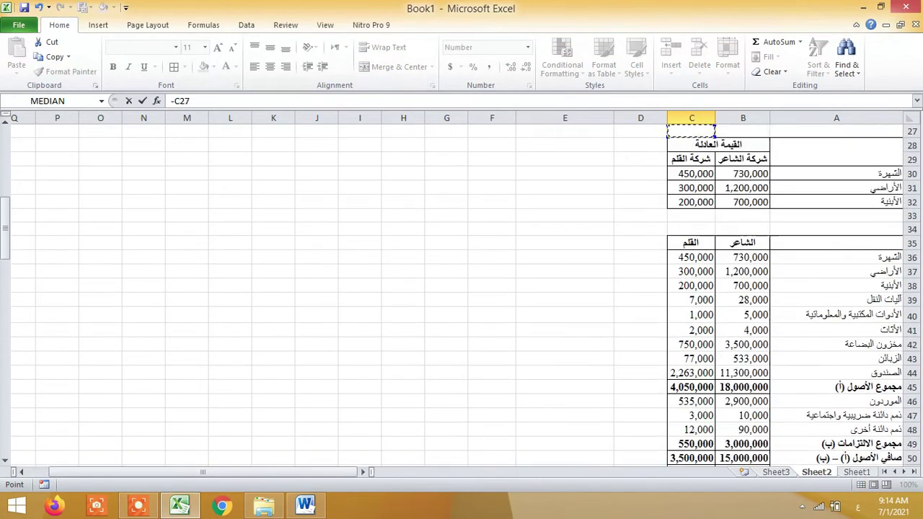
key(Escape)
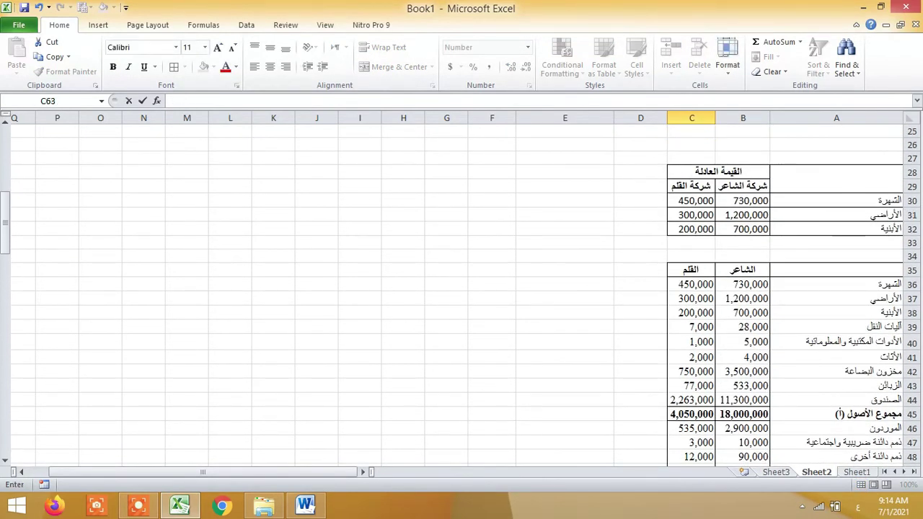
Add up the second company's capital, legal reserve and optional reserve in C63 with the formula =F16+F17+F18.
key(Down)
key(Up)
text(=)
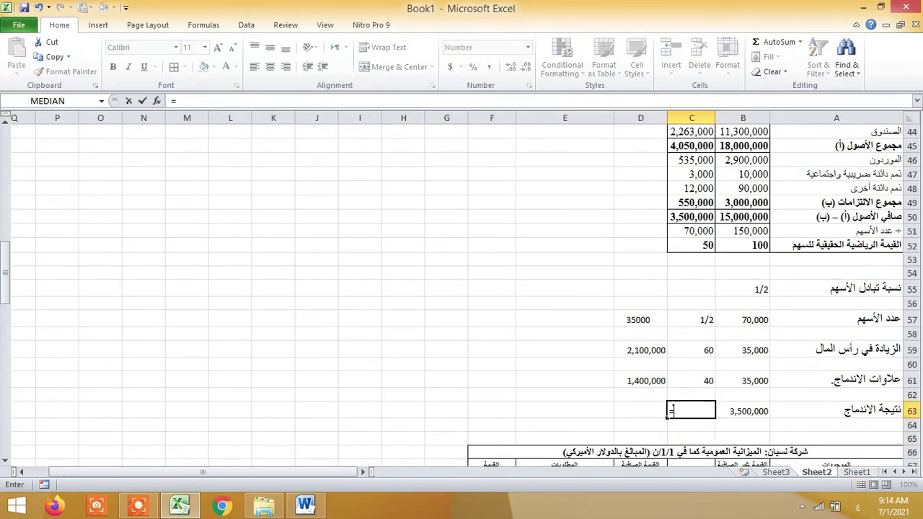
key(Up)
key(Up)
key(Up)
key(Up)
key(Up)
key(Up)
key(Up)
key(Up)
key(Up)
key(Up)
key(Up)
key(Up)
key(Up)
key(Up)
key(Up)
key(Up)
key(Up)
key(Up)
key(Up)
key(Up)
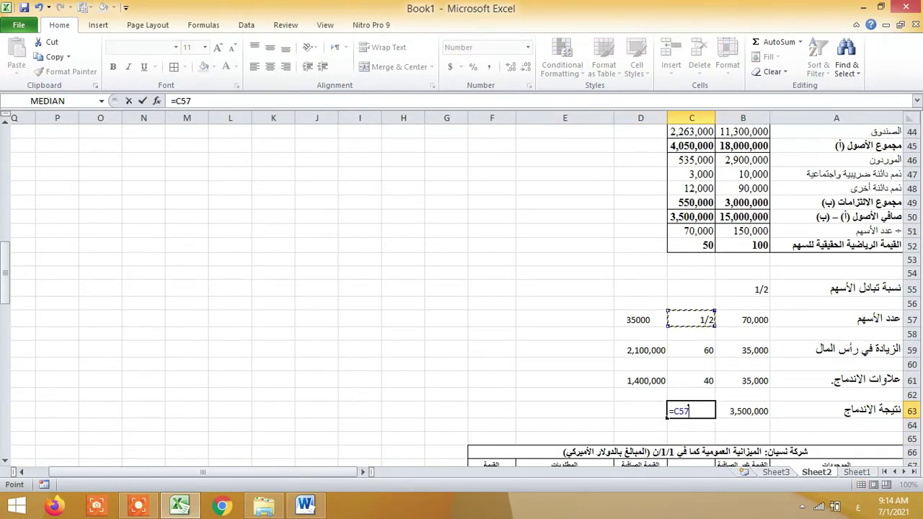
key(Up)
key(Up)
key(Up)
key(Up)
key(Up)
key(Up)
key(Up)
key(Up)
key(Up)
key(Up)
key(Up)
key(Up)
key(Up)
key(Up)
key(Up)
key(Up)
key(Up)
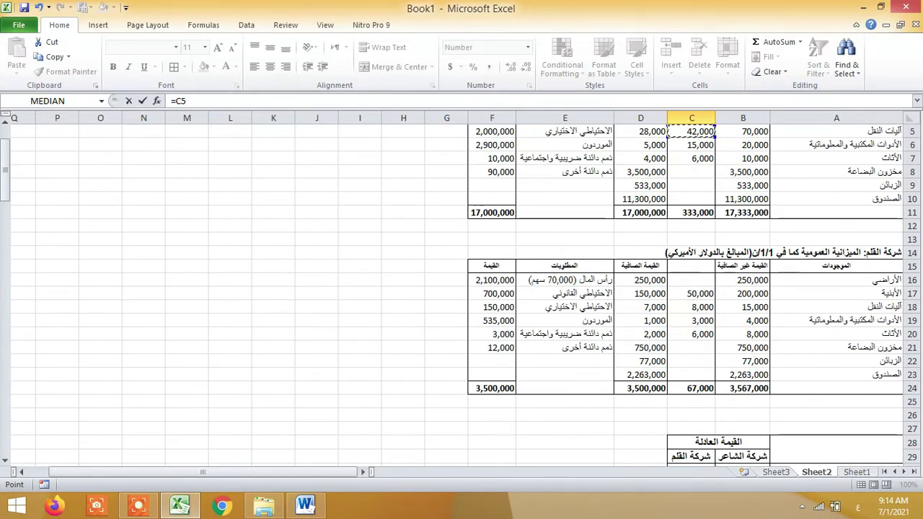
click(491, 280)
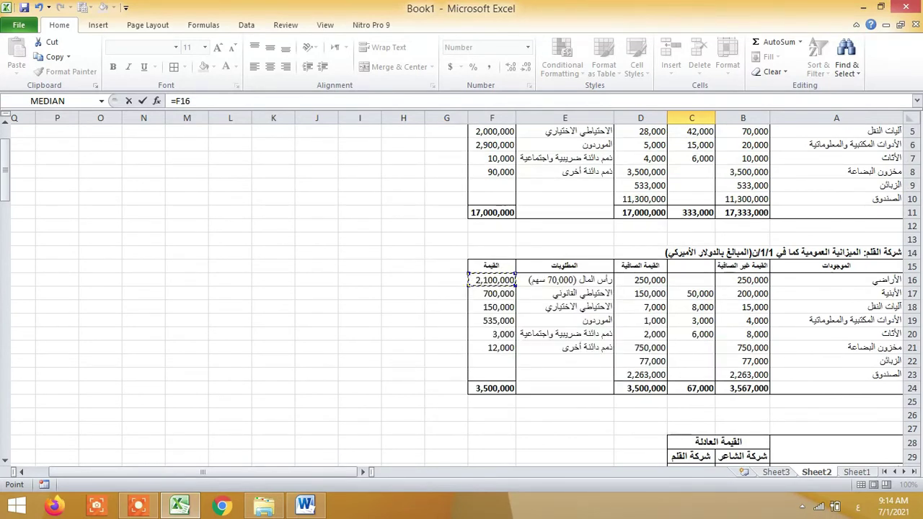
text(+)
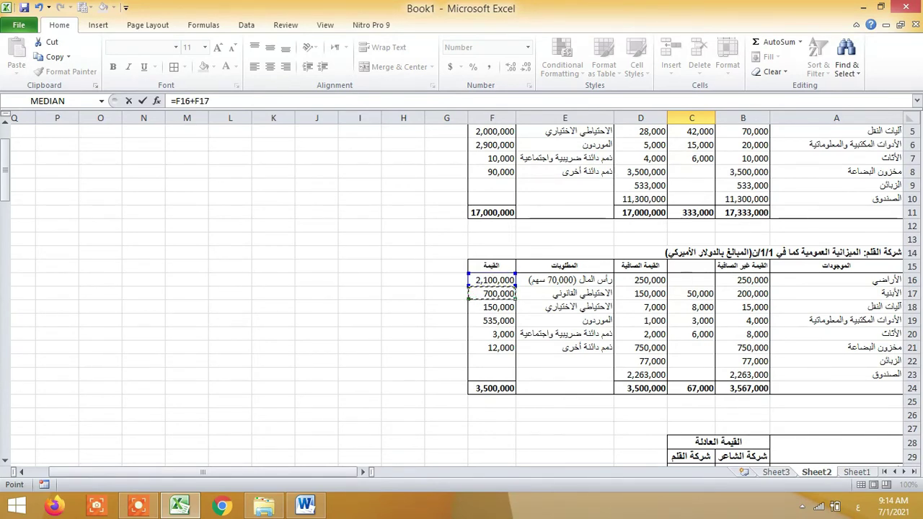
text(+)
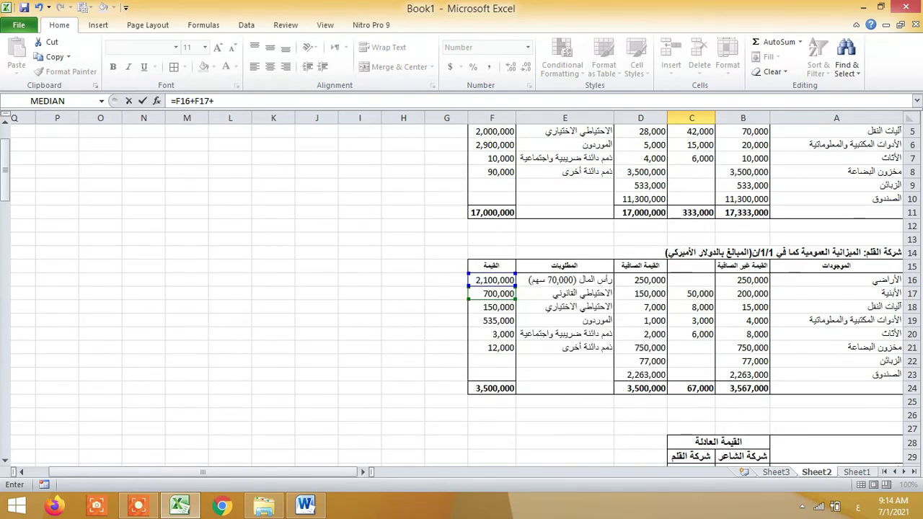
click(492, 307)
key(Tab)
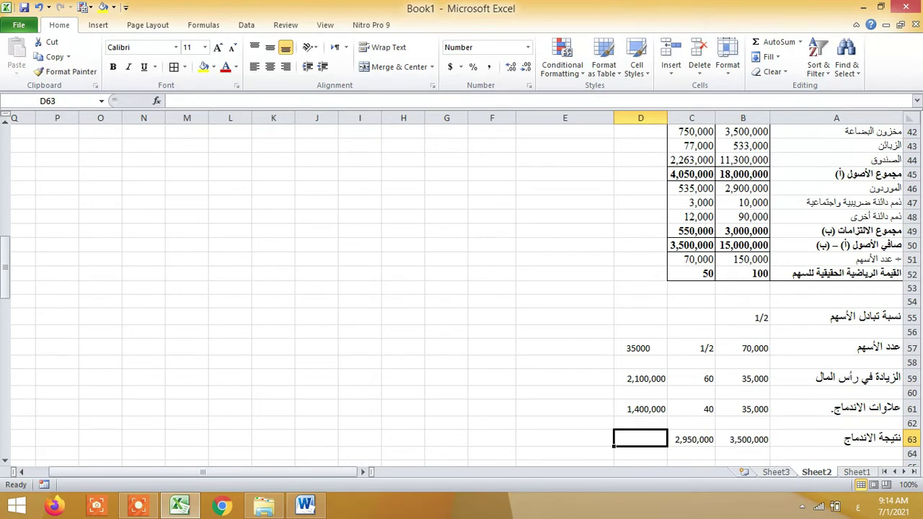
Calculate the merger result in D63 by subtracting the book equity from the net assets with the formula =B63-C63.
text(=)
key(Left)
key(Left)
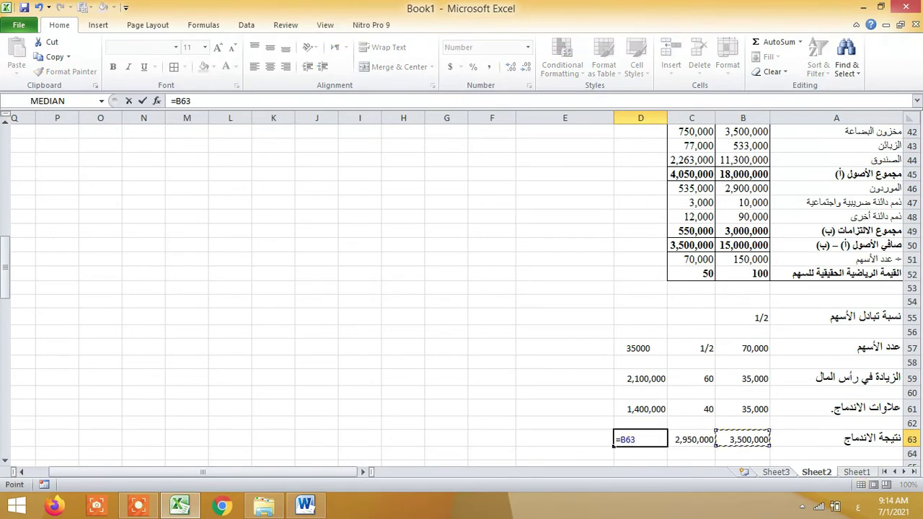
text(-)
key(Left)
key(Return)
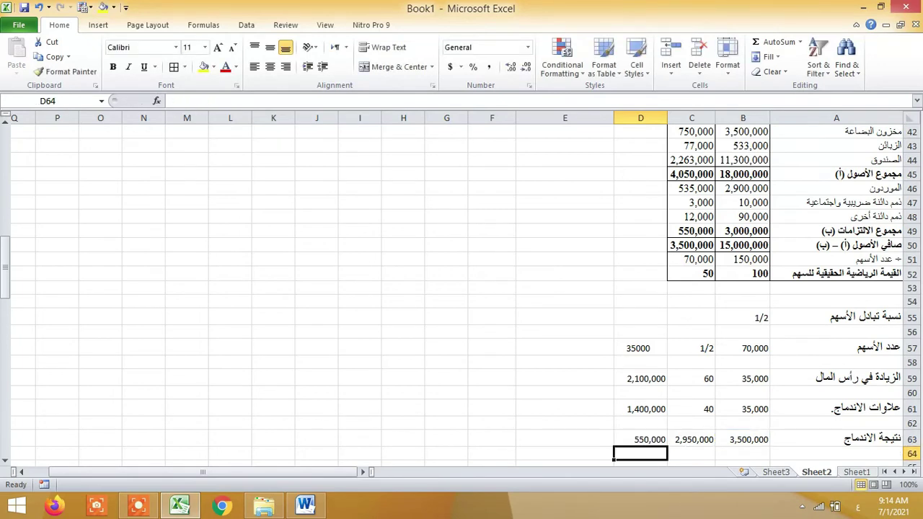
Switch to the Word document and review the worked solution for the exchange ratio and the number of shares to issue.
scroll(462, 289, down, 1)
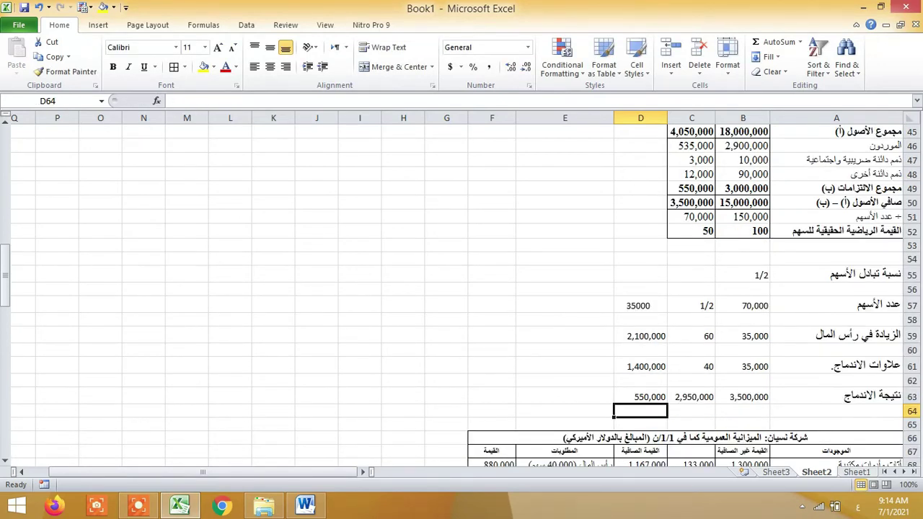
key(alt+Tab)
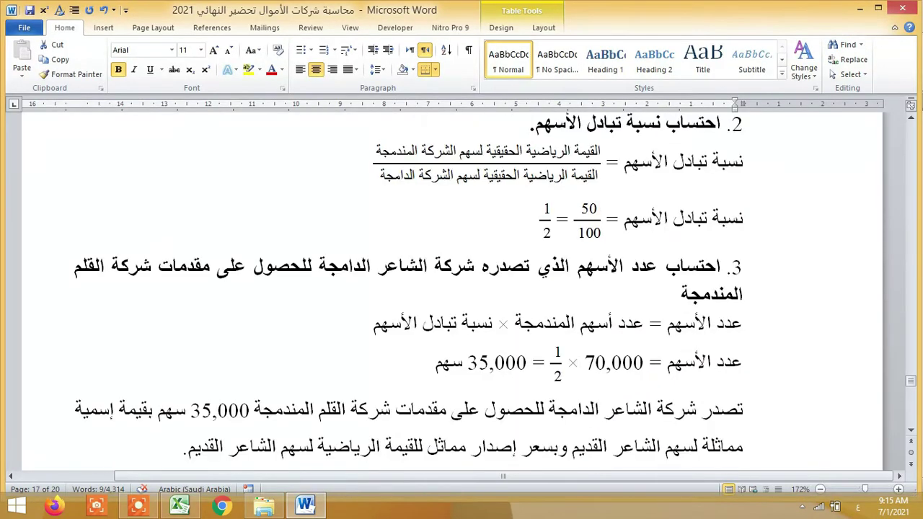
click(487, 163)
scroll(461, 289, down, 2)
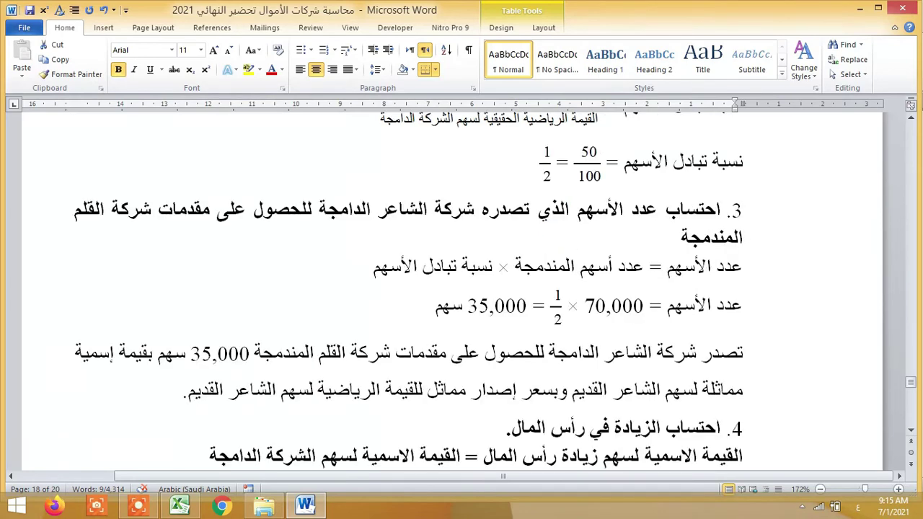
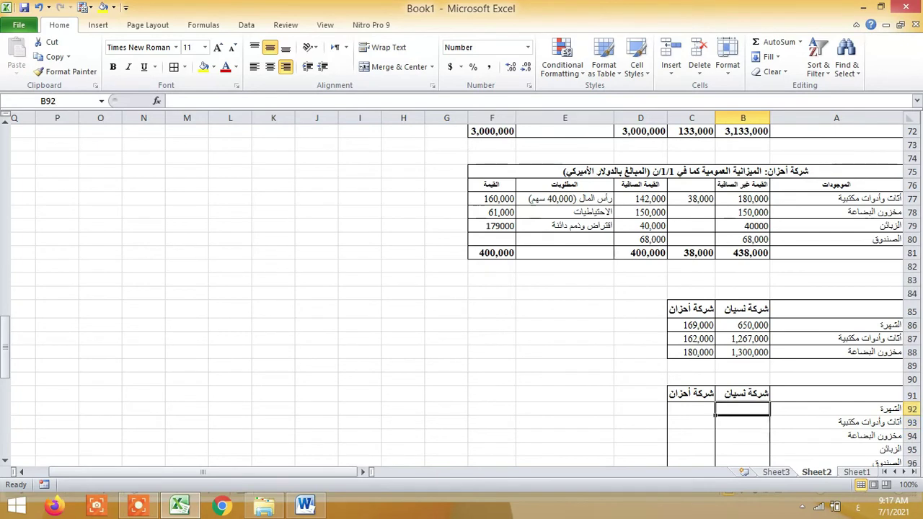
Bring company نسيان's goodwill into the net assets table by entering =B86 in B92.
text(=)
key(Up)
key(Up)
key(Up)
key(Up)
key(Up)
key(Up)
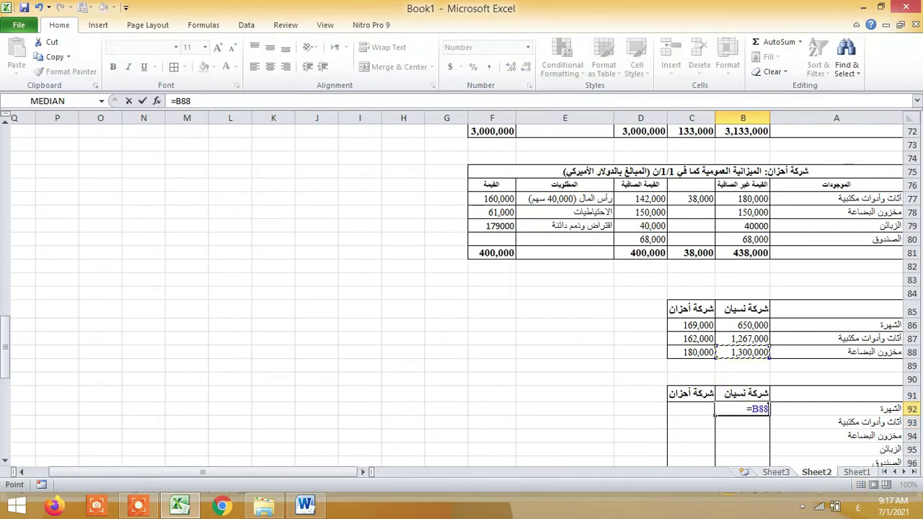
key(Down)
key(Up)
key(Return)
Bring company أحزان's goodwill into the net assets table by entering =C86 in C92.
key(Up)
key(Left)
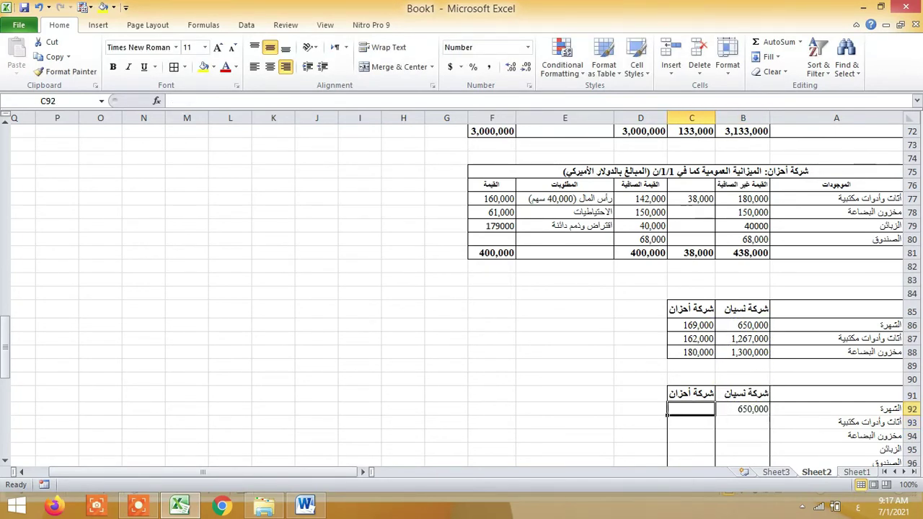
text(=)
key(Up)
key(Up)
key(Up)
key(Up)
key(Up)
key(Up)
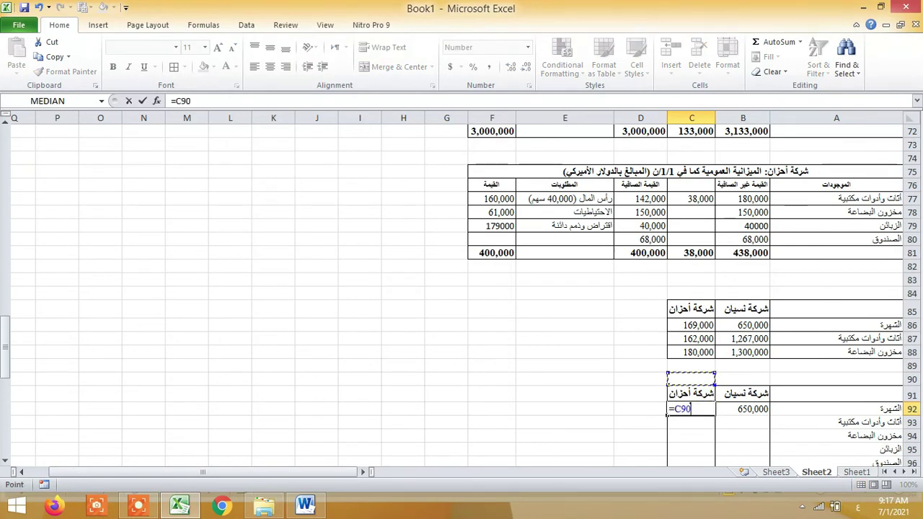
key(Return)
Link company نسيان's office furniture and equipment value in B93 with the formula =B87.
key(Right)
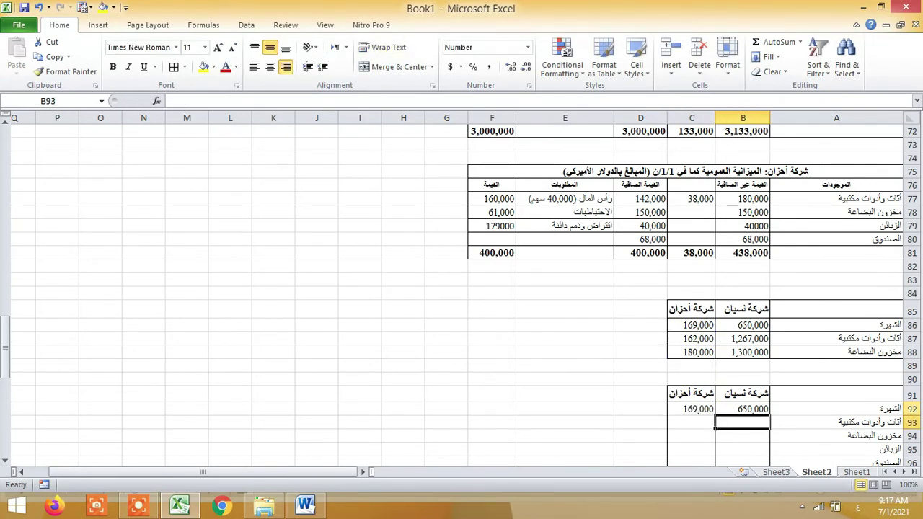
text(=)
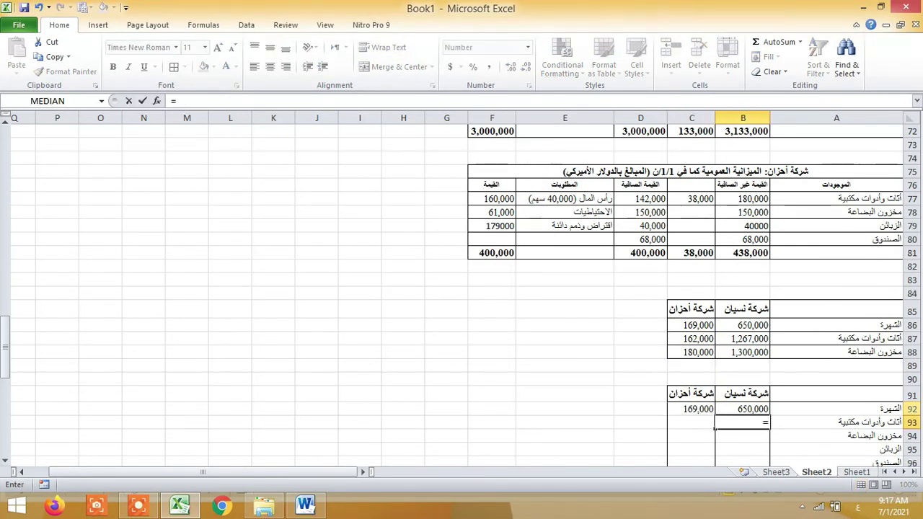
key(Up)
key(Up)
key(Up)
key(Up)
key(Up)
key(Up)
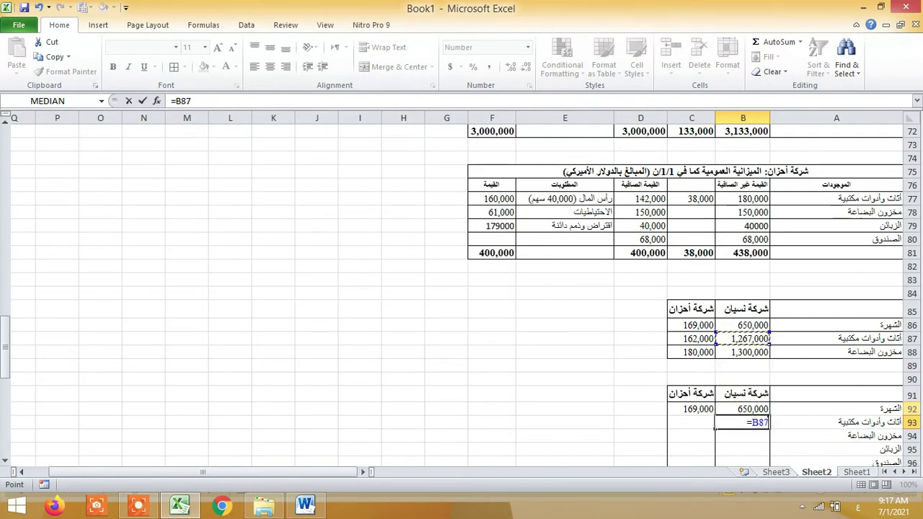
key(Return)
Link company أحزان's office furniture and equipment value in C93 with the formula =C87.
key(Up)
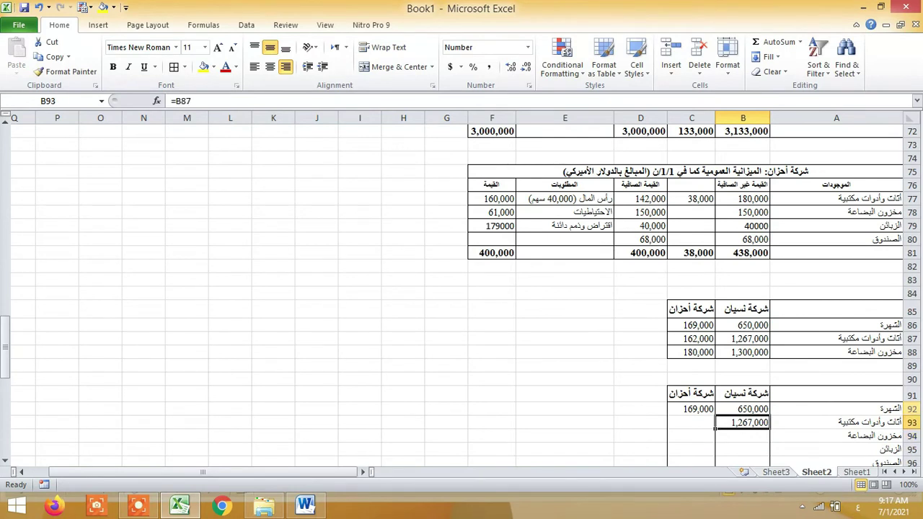
key(Left)
text(=)
key(Up)
key(Up)
key(Up)
key(Up)
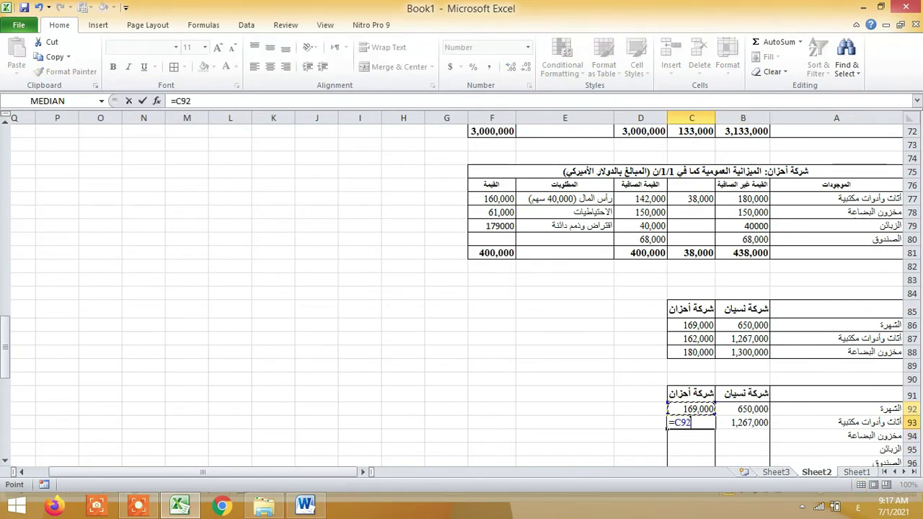
key(Up)
key(Up)
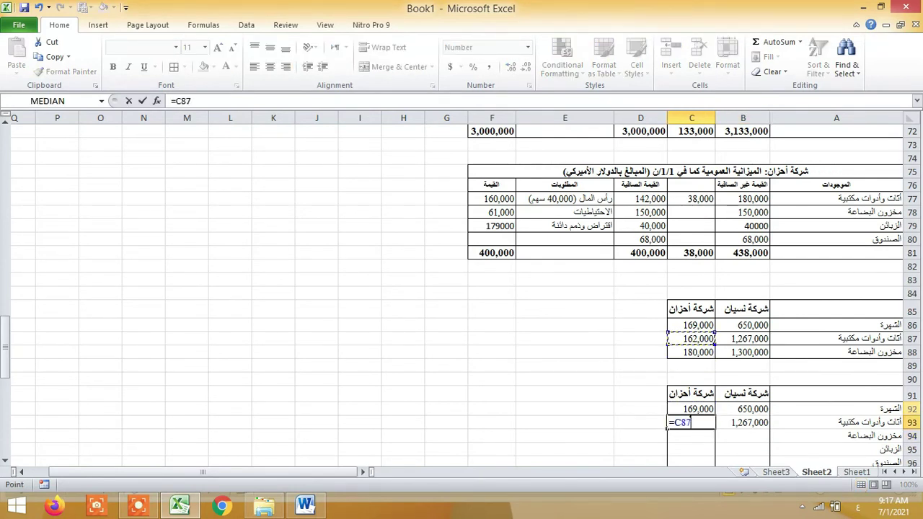
key(Return)
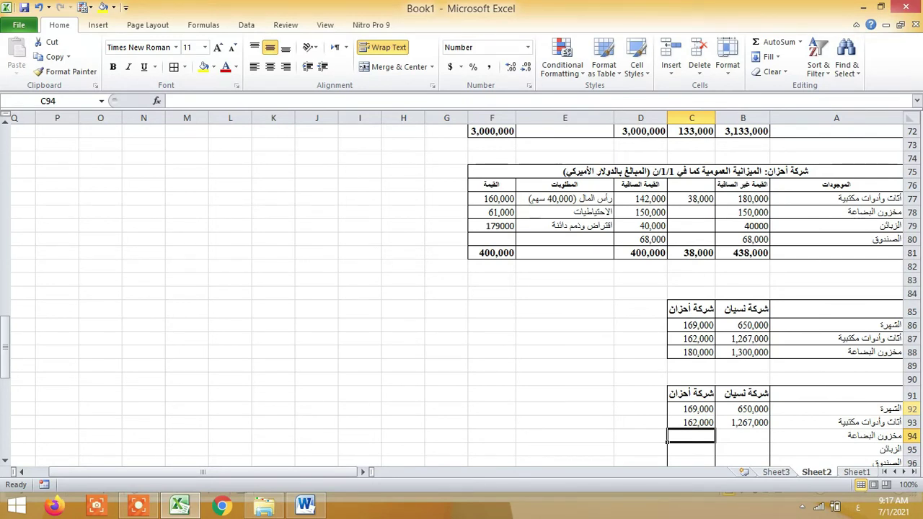
Link company نسيان's revalued goods inventory in B94 with the formula =B88.
click(718, 440)
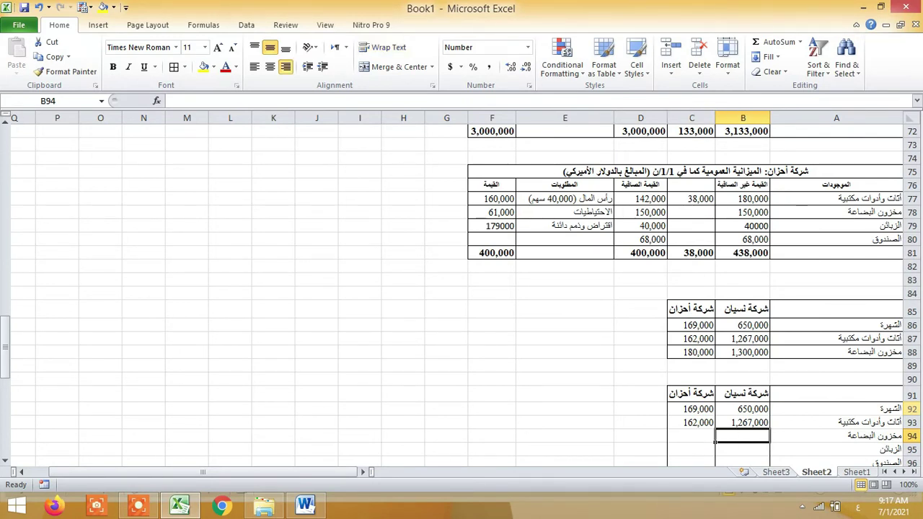
text(-)
key(Escape)
text(=)
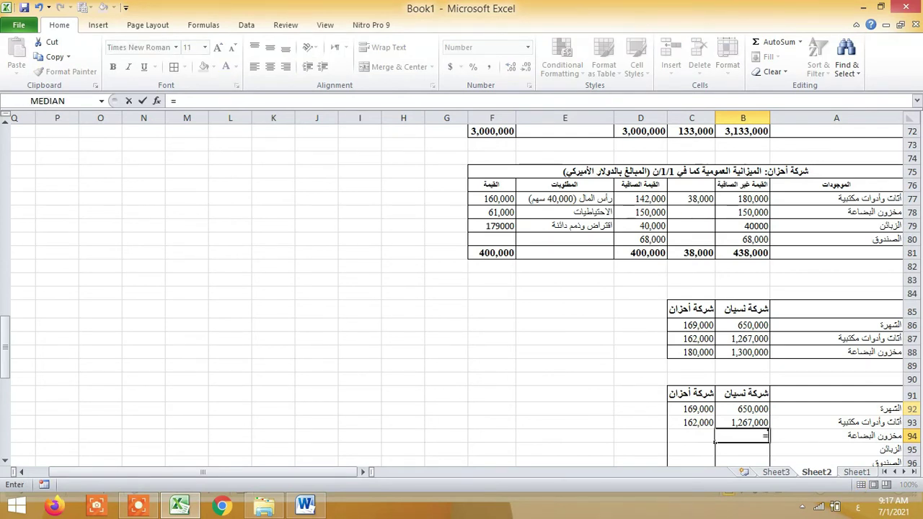
key(Up)
key(Up)
key(Up)
key(Up)
key(Up)
key(Up)
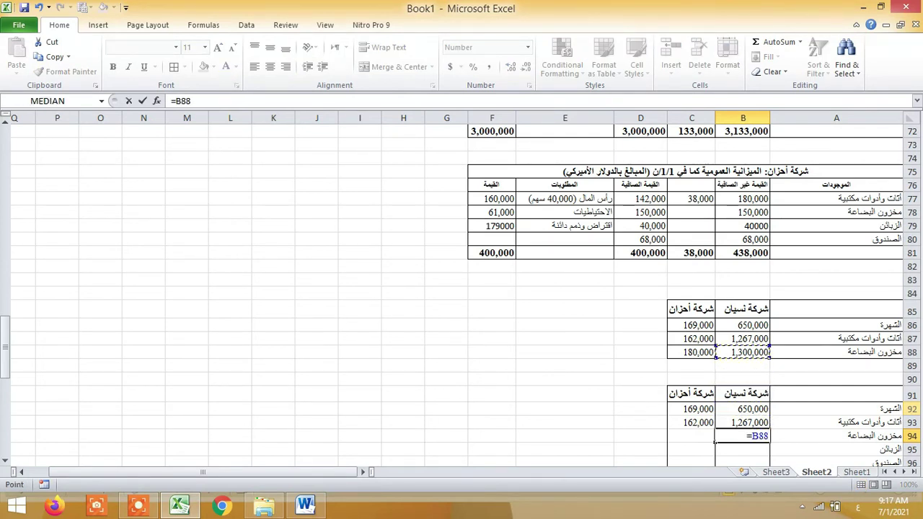
key(Return)
Link company أحزان's revalued goods inventory in C94 with the formula =C88.
click(691, 436)
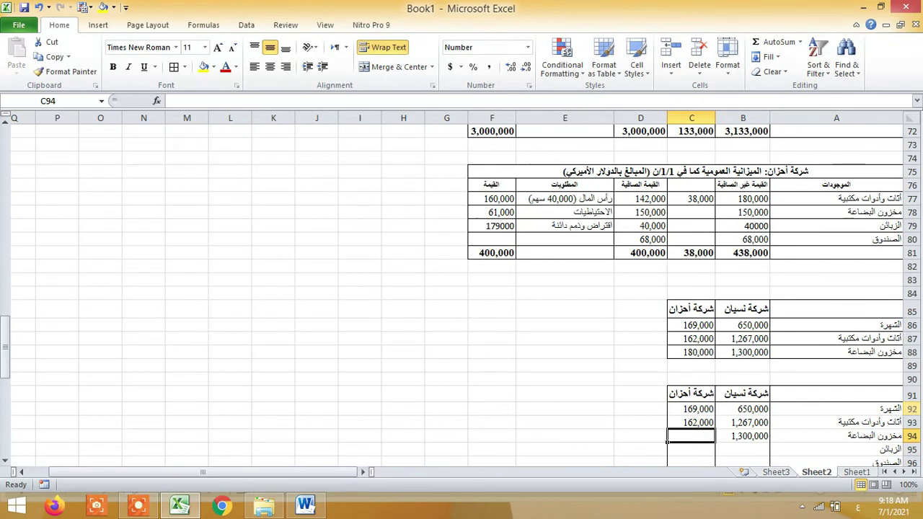
text(=)
key(Up)
key(Up)
key(Up)
key(Up)
key(Up)
key(Up)
key(Up)
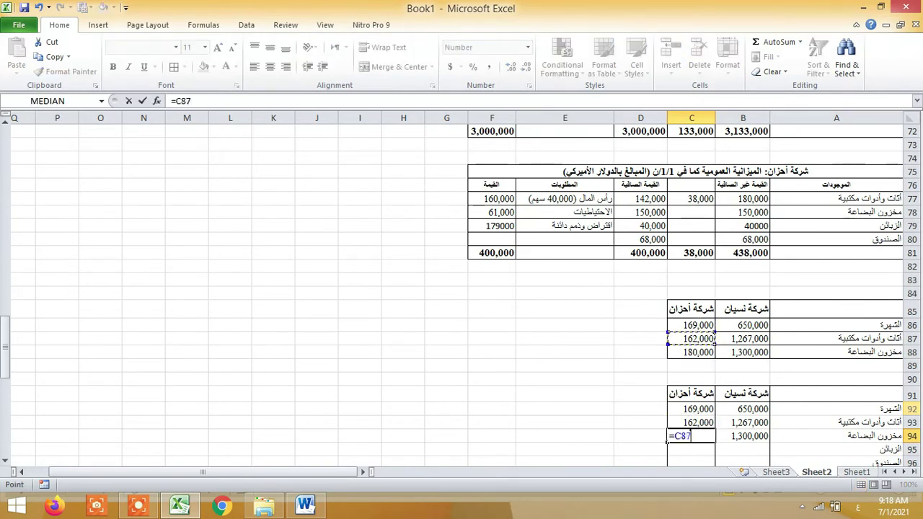
key(Down)
key(Return)
Bring company نسيان's net customers balance from its balance sheet into B95 with the formula =D70.
click(742, 450)
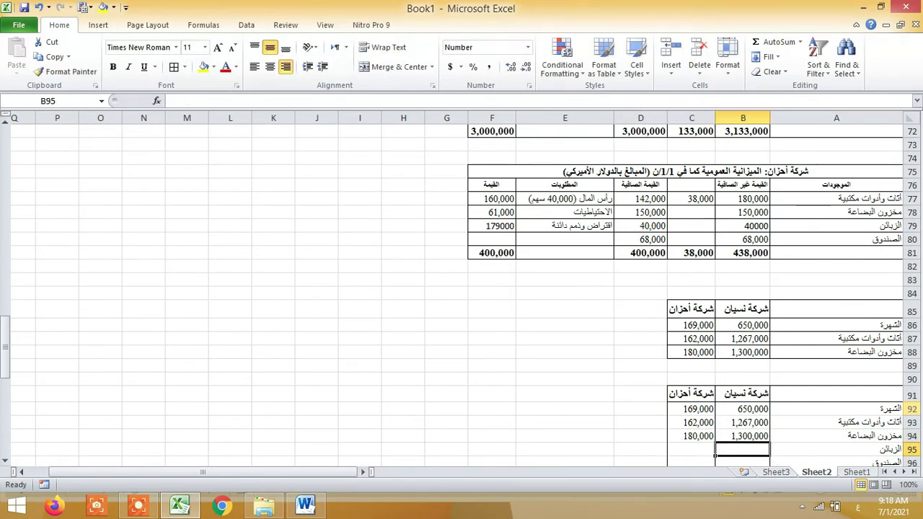
text(=)
key(Up)
key(Up)
key(Up)
key(Up)
key(Up)
key(Up)
key(Up)
key(Up)
key(Up)
key(Up)
key(Up)
key(Up)
key(Up)
key(Up)
key(Up)
key(Up)
key(Up)
key(Up)
key(Up)
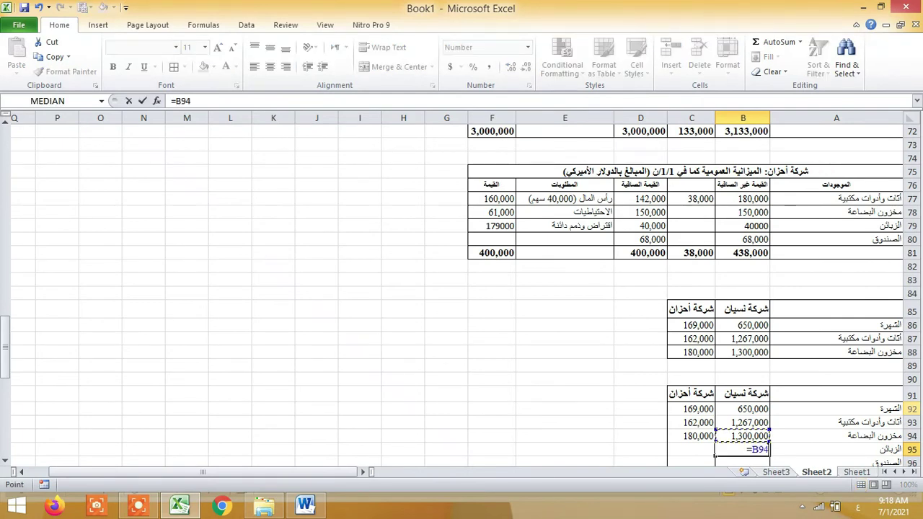
key(Up)
key(Up)
key(Up)
key(Up)
key(Up)
key(Up)
key(Up)
key(Up)
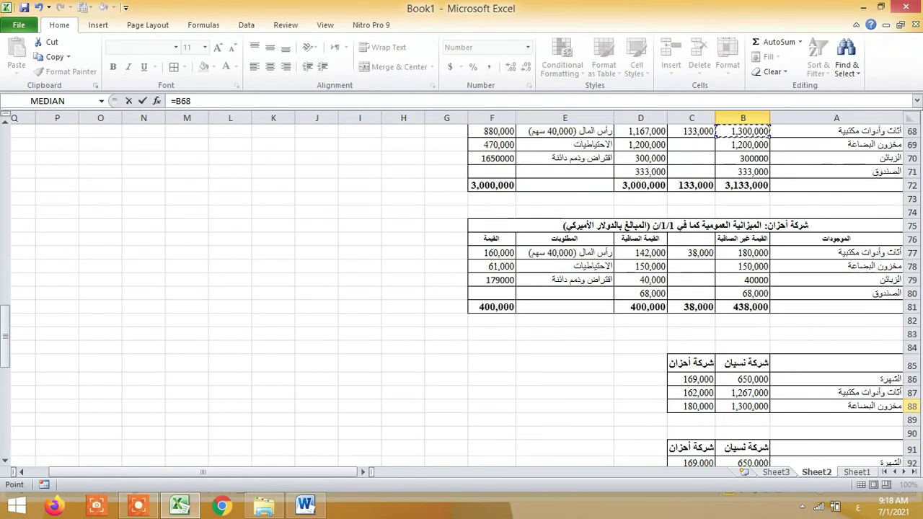
key(Down)
key(Down)
key(Left)
key(Left)
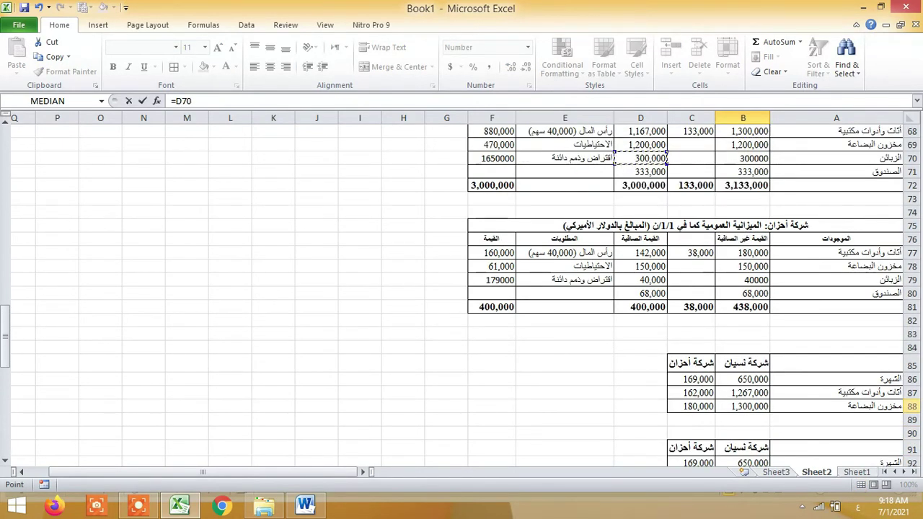
key(Return)
Bring company أحزان's net customers balance from its balance sheet into C95 with the formula =D79.
key(Up)
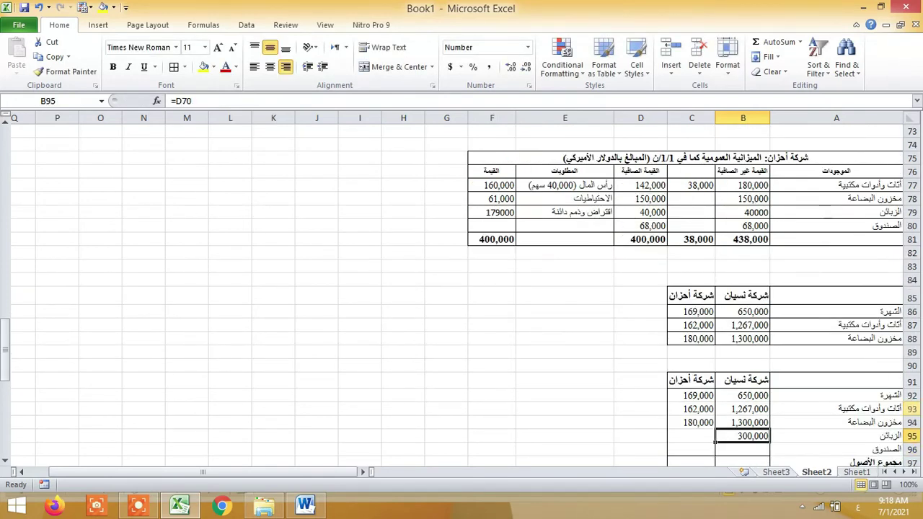
key(Left)
text(=)
key(Up)
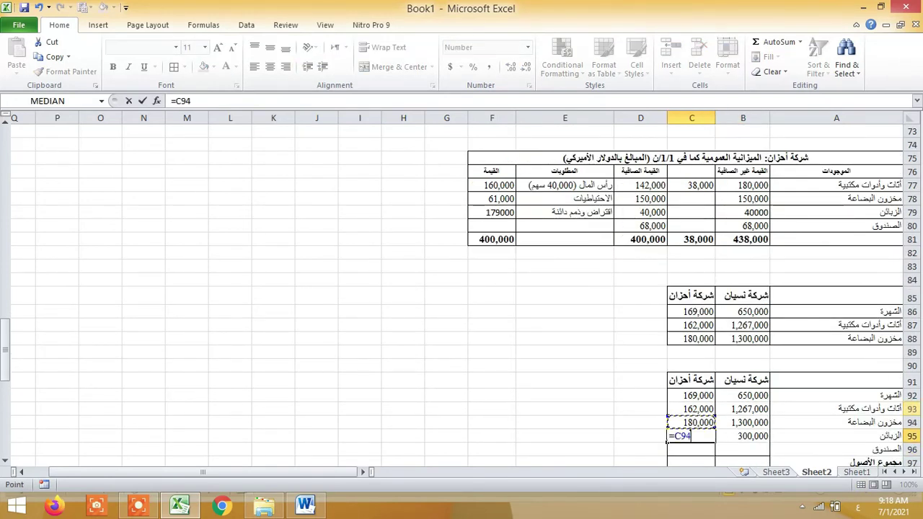
key(Up)
key(Up)
key(Up)
key(Up)
key(Up)
key(Up)
key(Up)
key(Up)
key(Up)
key(Up)
key(Up)
key(Up)
key(Up)
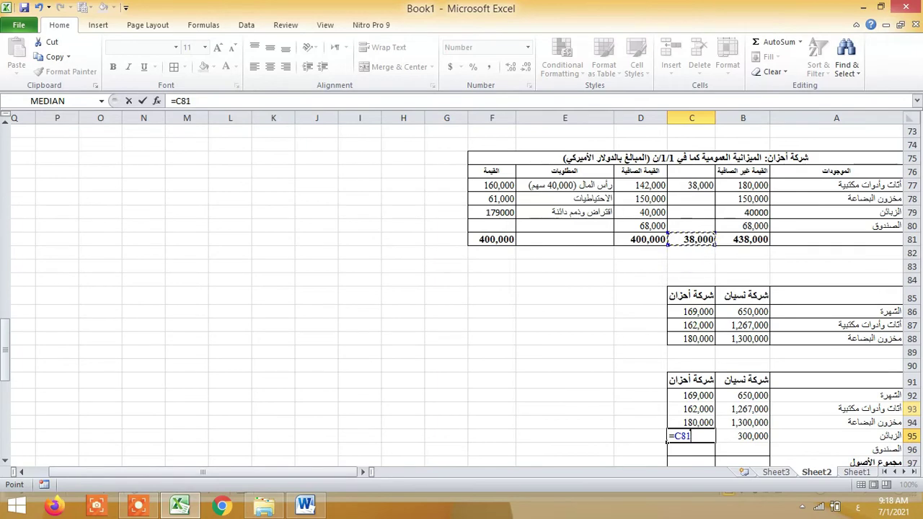
key(Up)
key(Up)
key(Left)
key(Return)
Bring company نسيان's net cash balance from its balance sheet into B96 with the formula =D71.
click(716, 455)
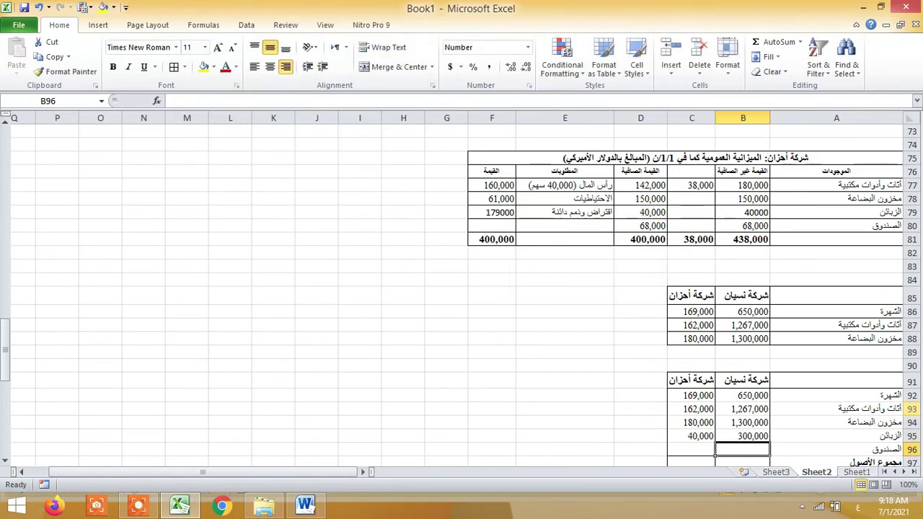
text(=)
key(Up)
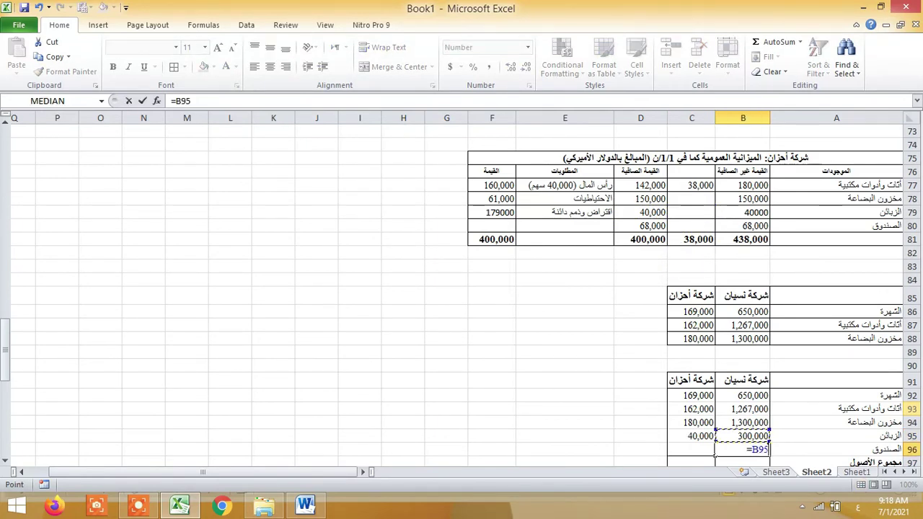
key(Up)
key(Up)
key(Up)
key(Up)
key(Up)
key(Up)
key(Up)
key(Up)
key(Up)
key(Up)
key(Up)
key(Up)
key(Up)
key(Up)
key(Up)
key(Up)
key(Up)
key(Up)
key(Up)
key(Up)
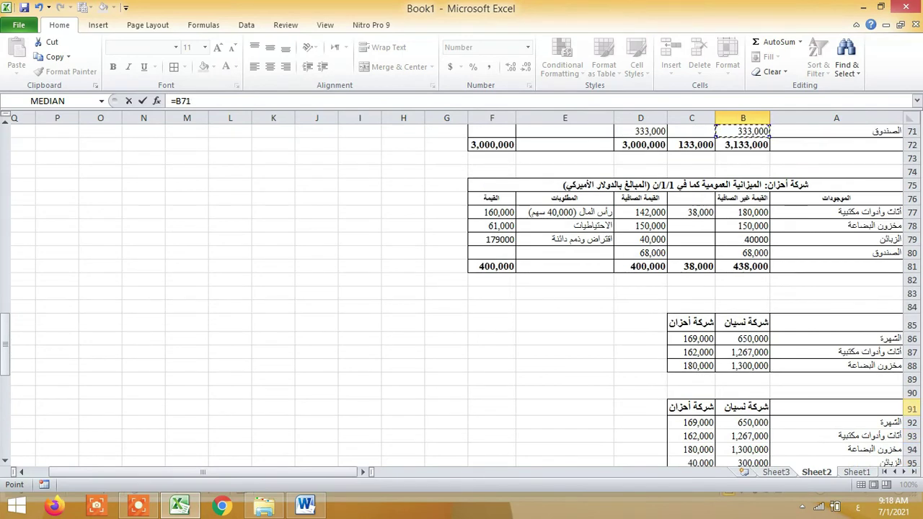
key(Left)
key(Left)
key(Return)
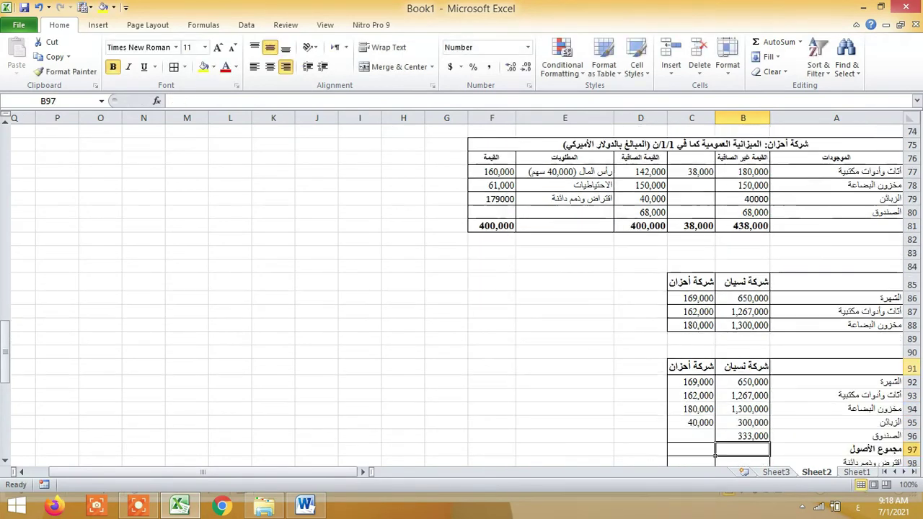
Bring company أحزان's net cash balance from its balance sheet into C96 with the formula =D80.
key(Up)
key(Left)
text(=)
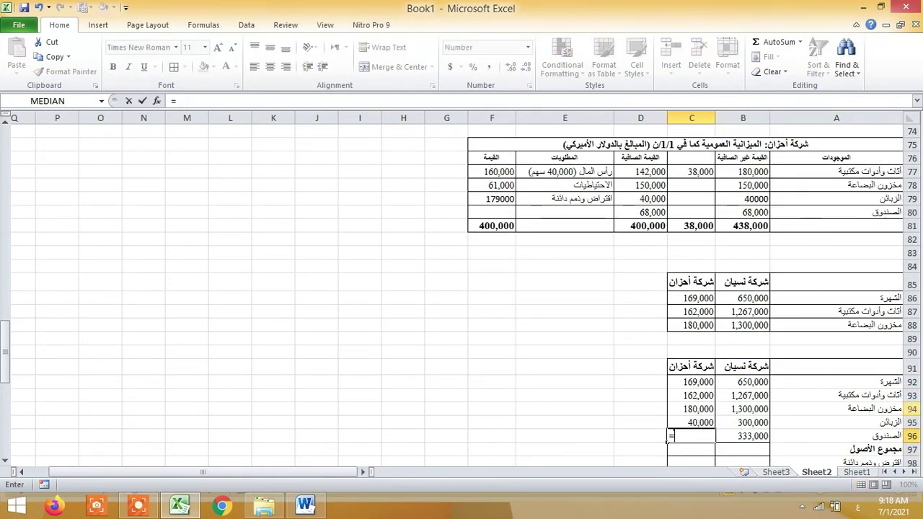
key(Up)
key(Up)
key(Up)
key(Up)
key(Up)
key(Up)
key(Up)
key(Up)
key(Up)
key(Up)
key(Up)
key(Up)
key(Up)
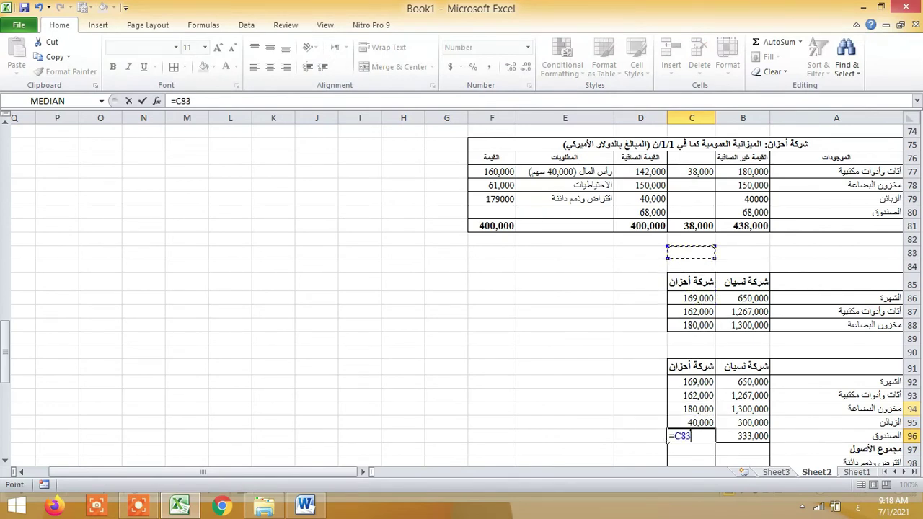
key(Up)
key(Up)
key(Up)
key(Left)
key(Return)
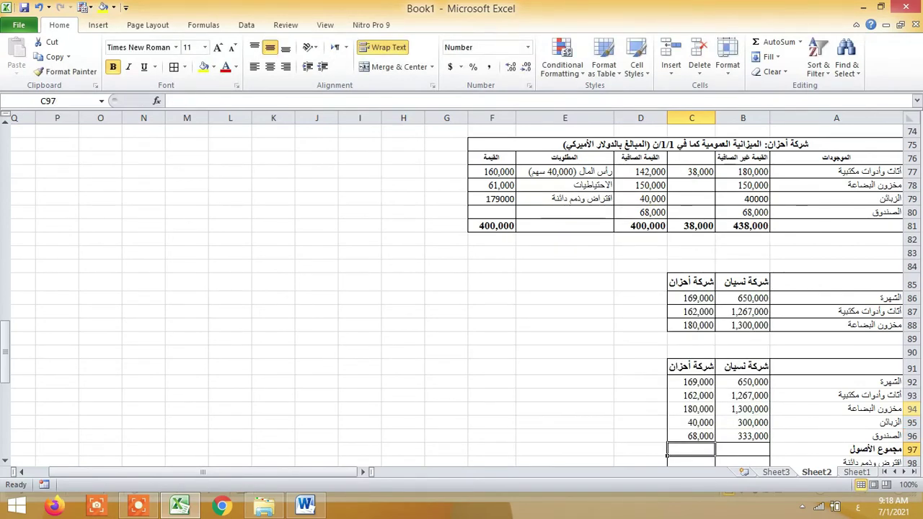
Total the assets of both companies in B97 and C97 by summing rows 92 to 96 of each column.
scroll(461, 289, down, 2)
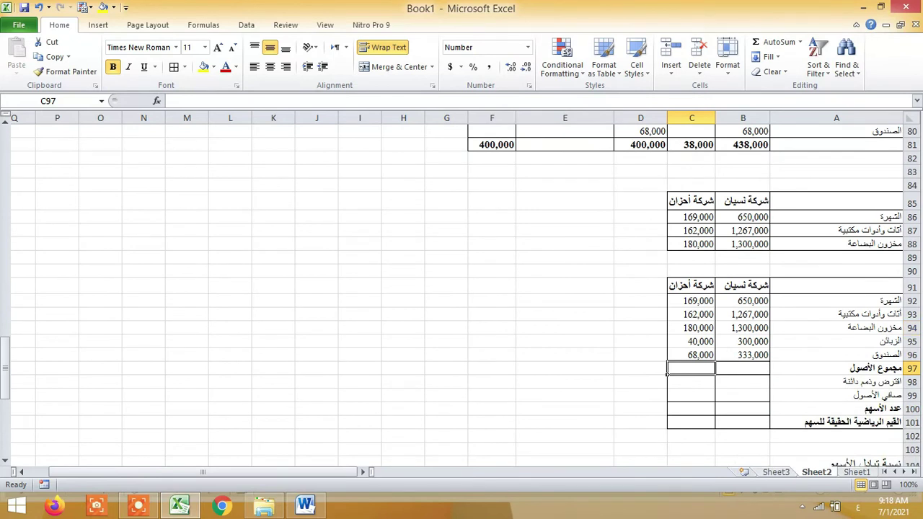
drag(743, 301, 718, 372)
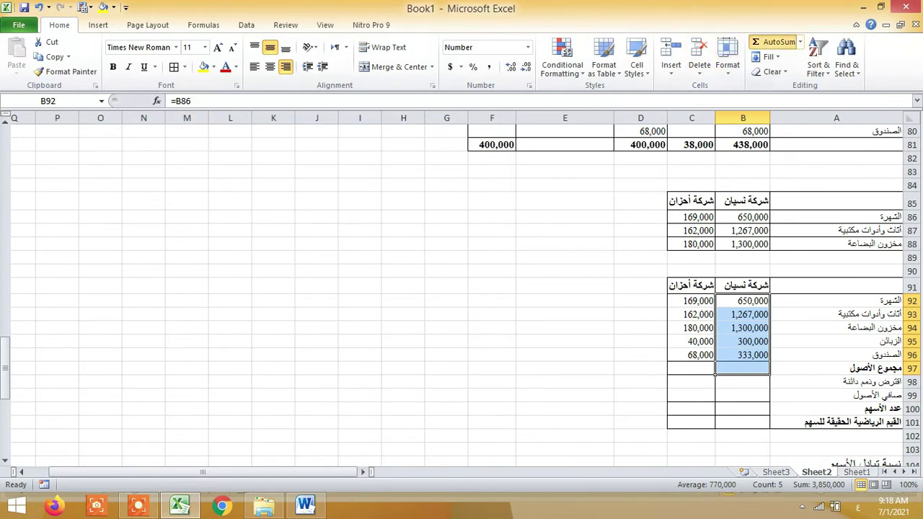
click(769, 41)
drag(692, 300, 671, 370)
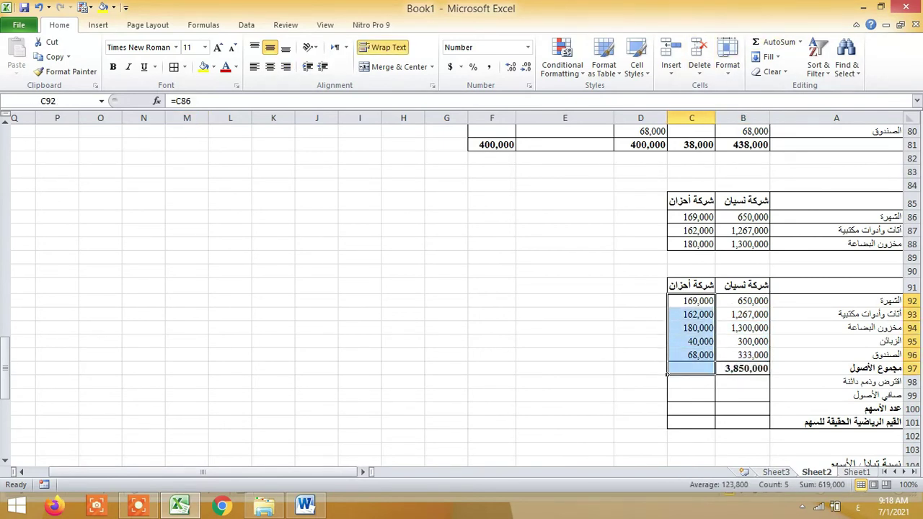
click(768, 42)
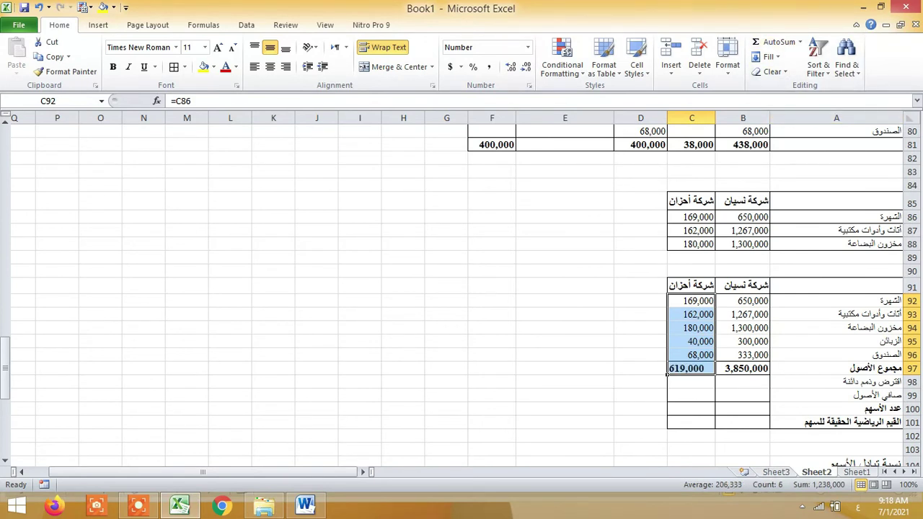
Bring company نسيان's borrowing and payables from its balance sheet into B98 with the formula =F70.
click(718, 385)
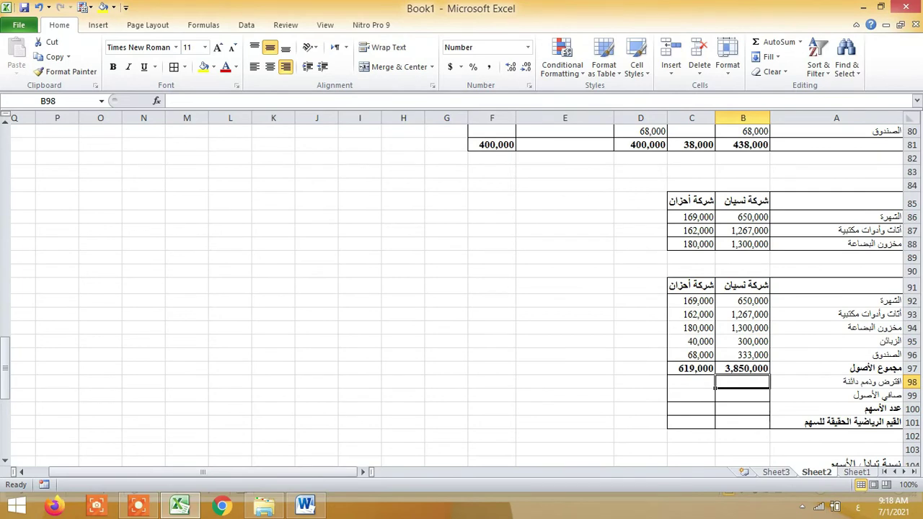
text(=)
key(Up)
key(Up)
key(Up)
key(Up)
key(Up)
key(Up)
key(Up)
key(Up)
key(Up)
key(Up)
key(Up)
key(Up)
key(Up)
key(Up)
key(Up)
key(Up)
key(Up)
key(Up)
key(Up)
key(Up)
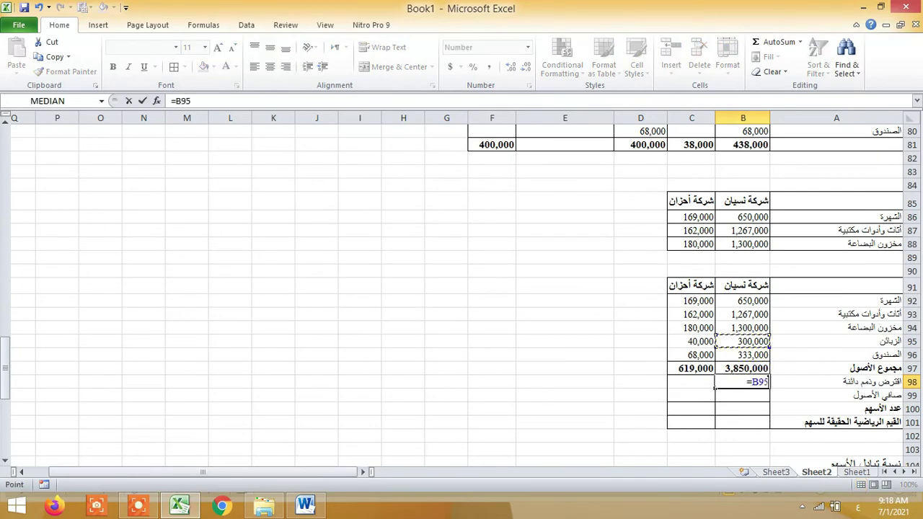
key(Up)
key(Up)
key(Up)
key(Up)
key(Up)
key(Up)
key(Up)
key(Up)
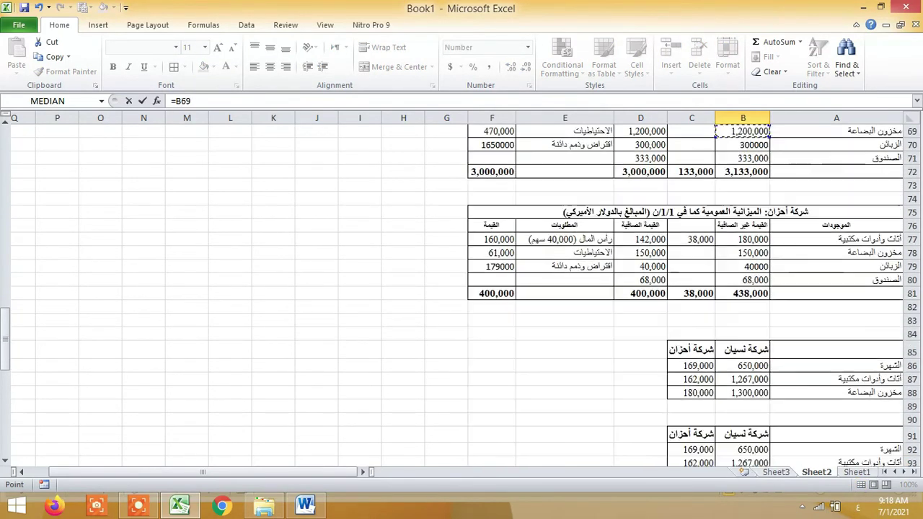
key(Down)
key(Left)
key(Left)
key(Down)
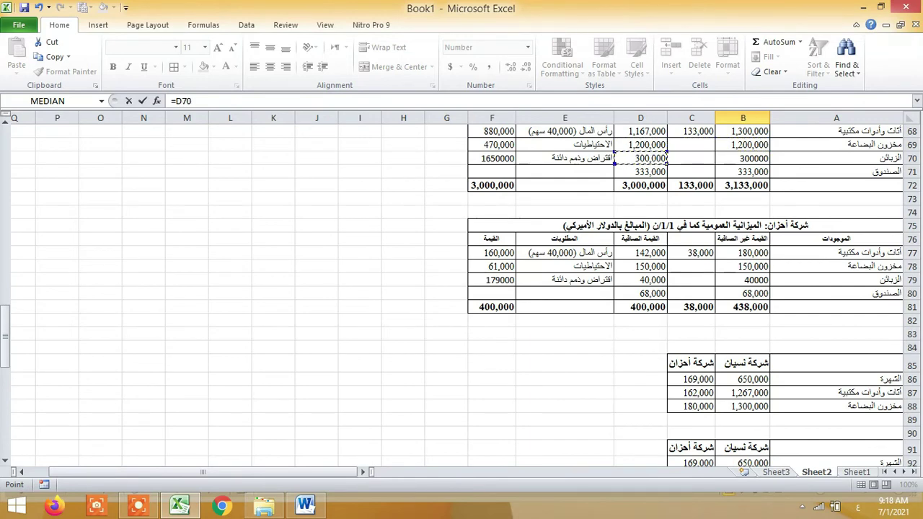
key(Left)
key(Left)
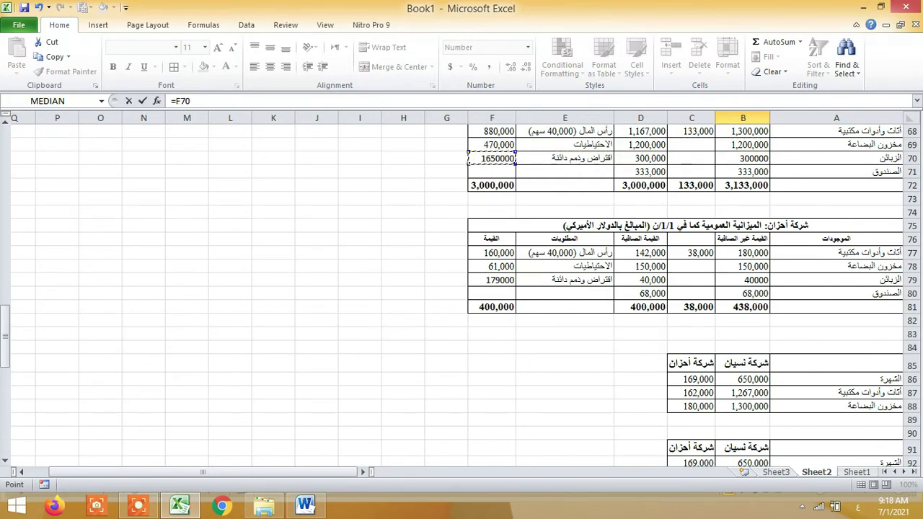
key(Return)
Bring company أحزان's borrowing and payables from its balance sheet into C98 with the formula =F79.
key(Up)
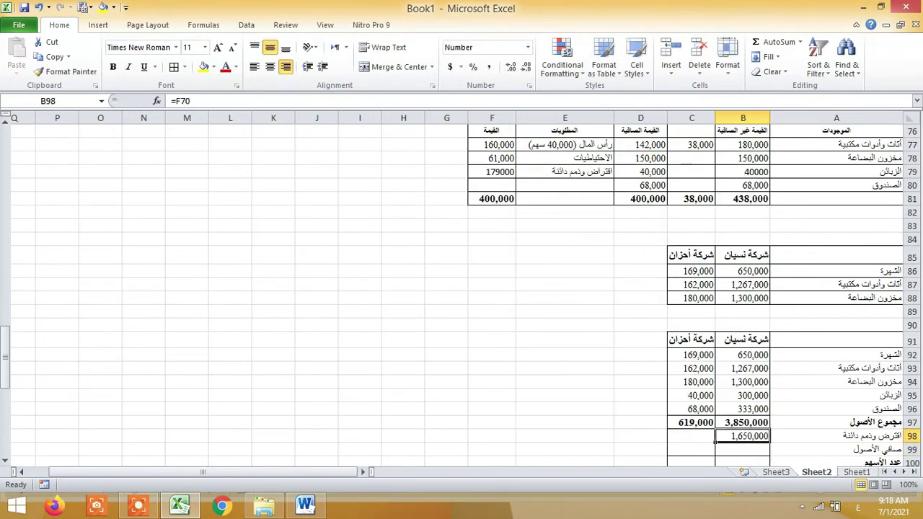
key(Left)
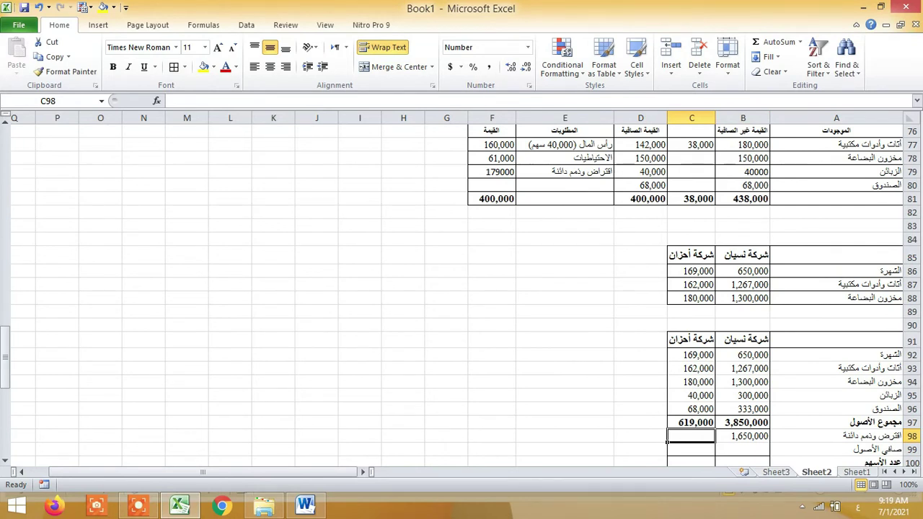
text(=)
key(Up)
key(Up)
key(Up)
key(Up)
key(Up)
key(Up)
key(Up)
key(Up)
key(Up)
key(Up)
key(Up)
key(Up)
key(Up)
key(Up)
key(Up)
key(Up)
key(Up)
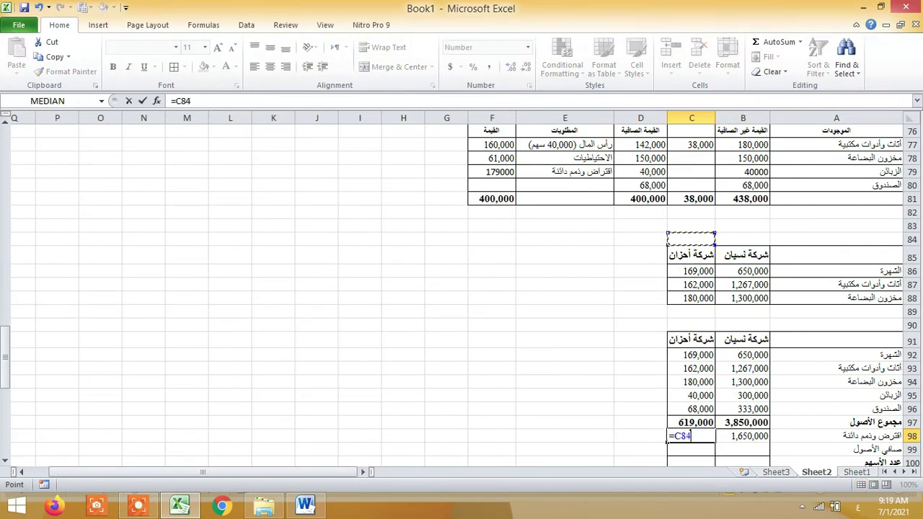
key(Up)
key(Up)
key(Left)
key(Left)
key(Left)
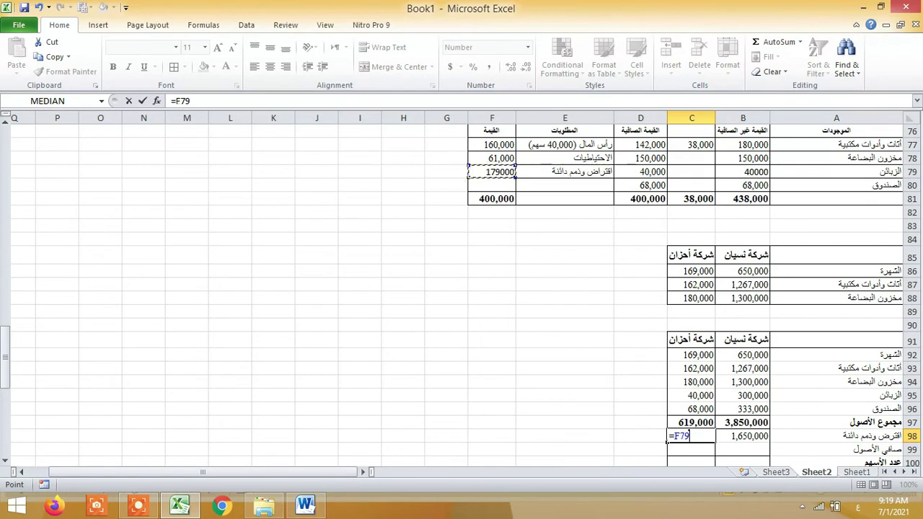
key(Return)
Make the net assets row A99:C99 bold.
key(Return)
key(Right)
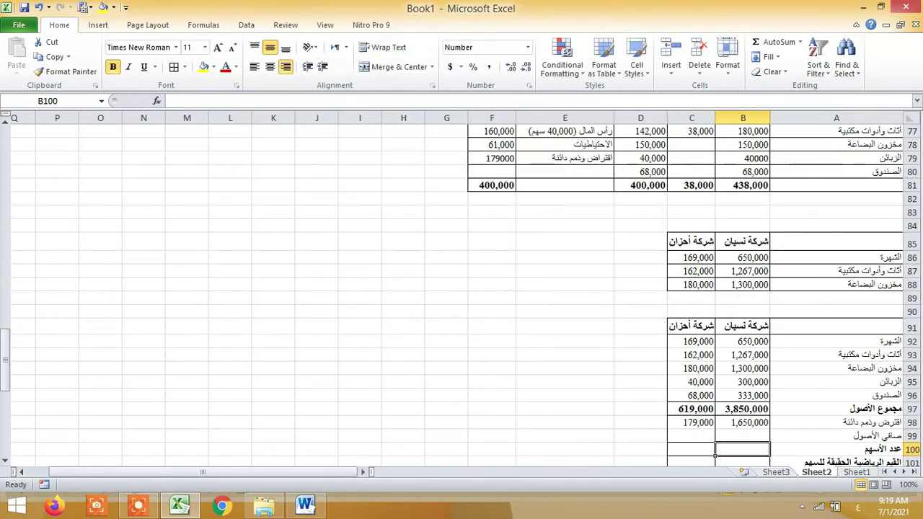
click(728, 423)
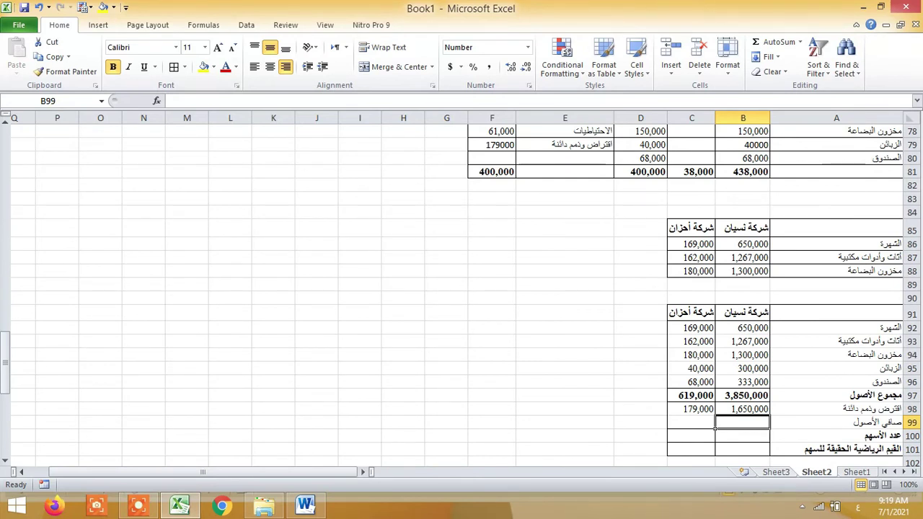
drag(714, 423, 829, 423)
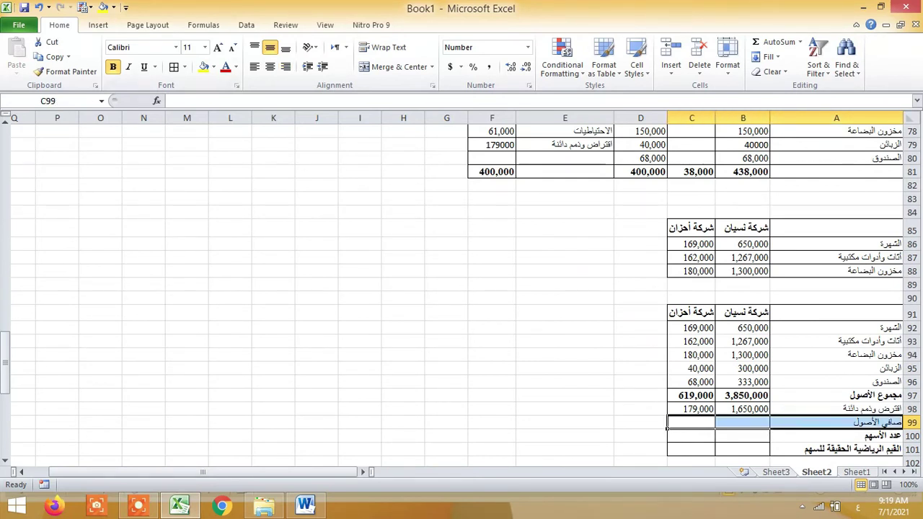
key(ctrl+b)
Calculate company نسيان's net assets in B99 with the formula =B97-B98.
click(716, 426)
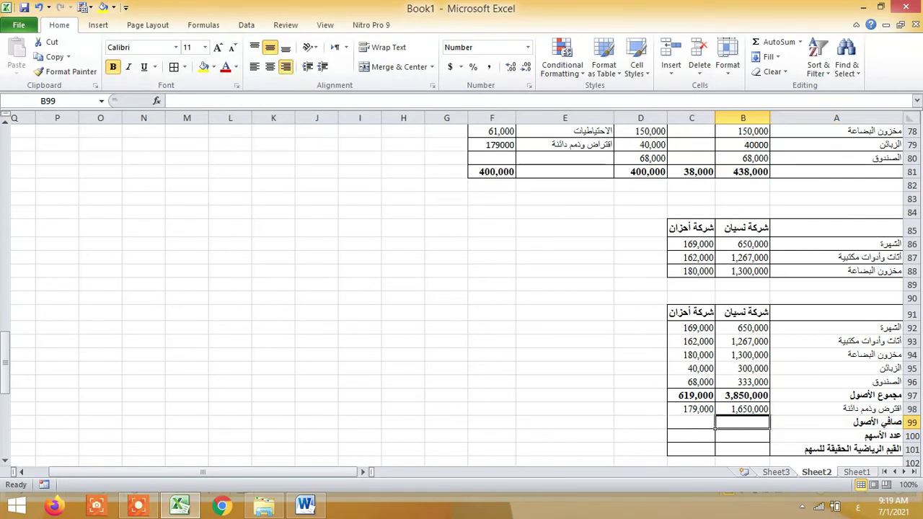
text(=)
key(Up)
key(Up)
text(-)
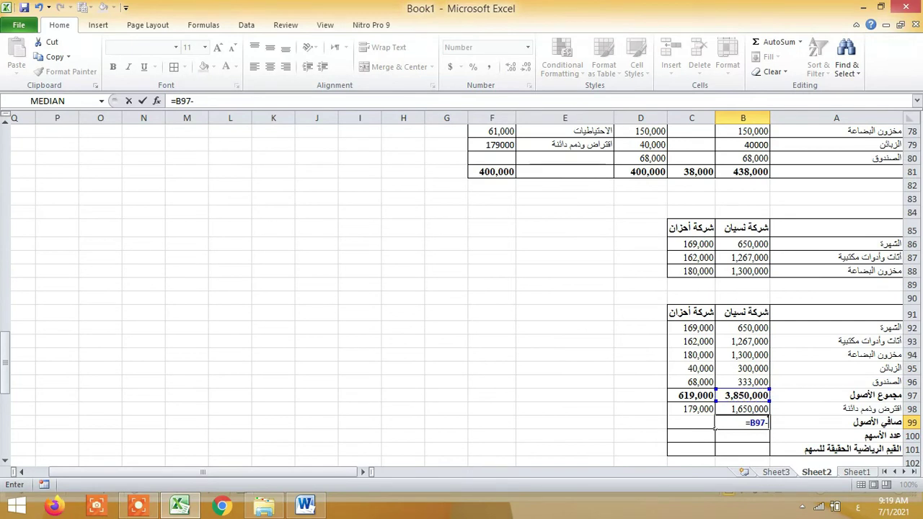
key(Up)
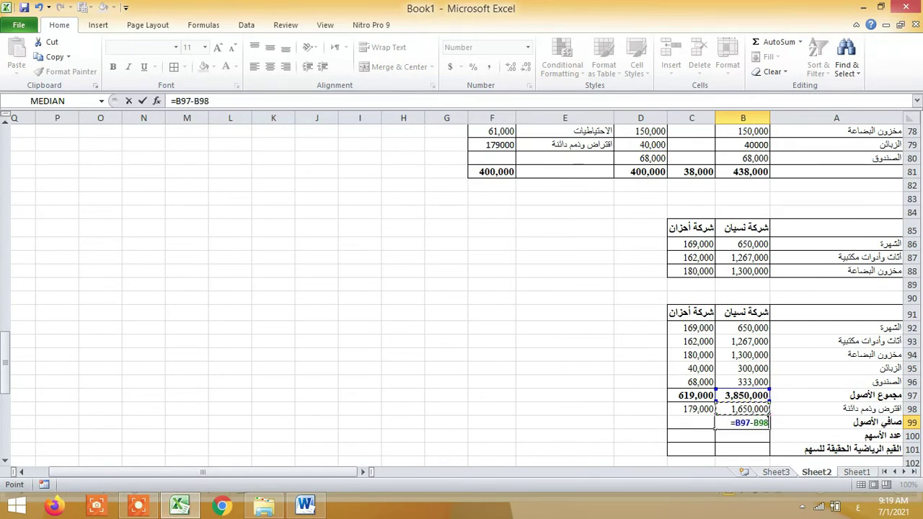
key(Return)
Calculate company أحزان's net assets in C99 with the formula =C97-C98.
key(Up)
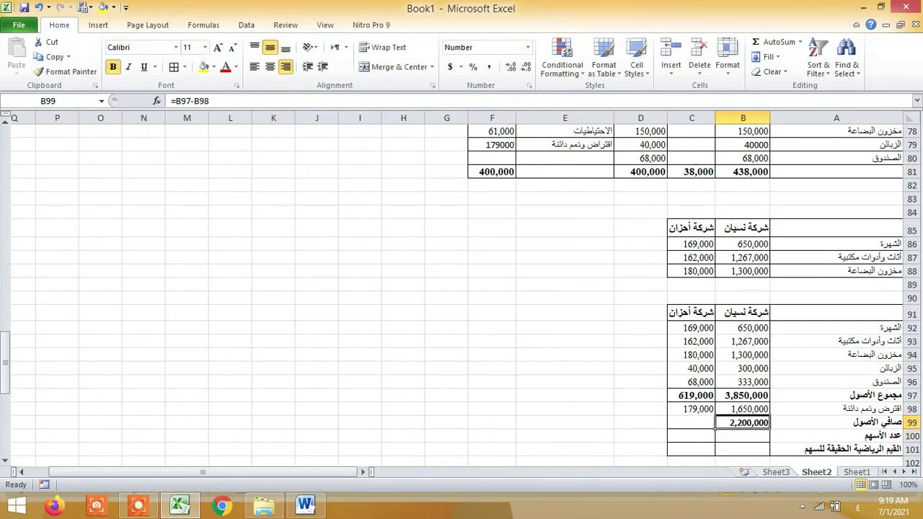
key(Left)
text(=)
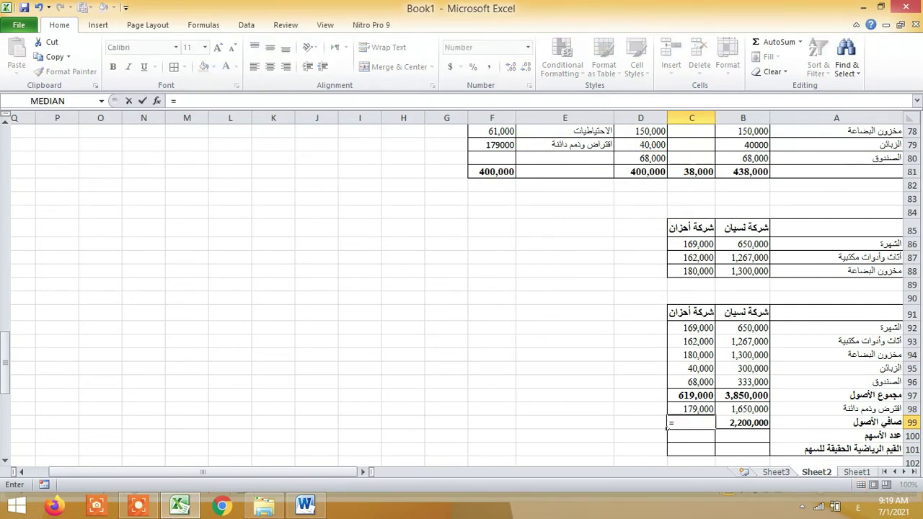
key(Up)
key(Up)
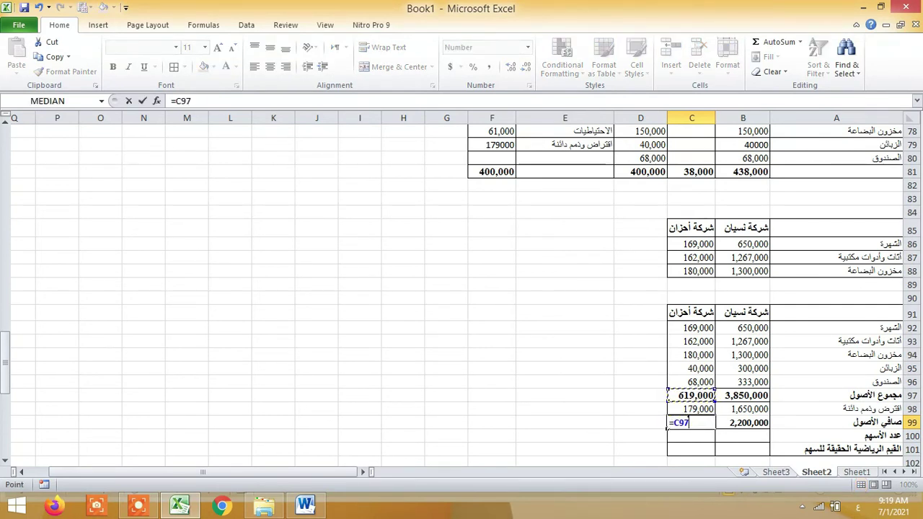
text(-)
key(Up)
key(Return)
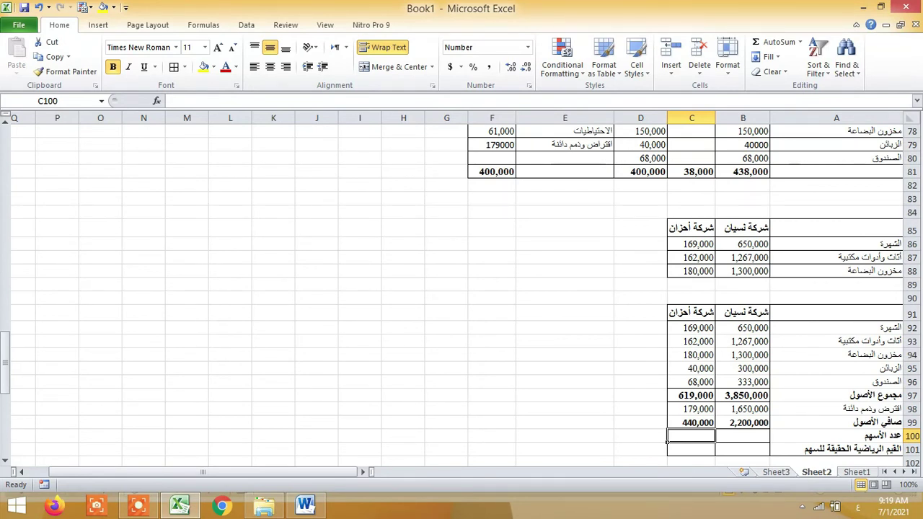
Enter 40000 as the number of shares for both companies in B100 and C100, as given in their balance sheets.
click(716, 453)
click(716, 439)
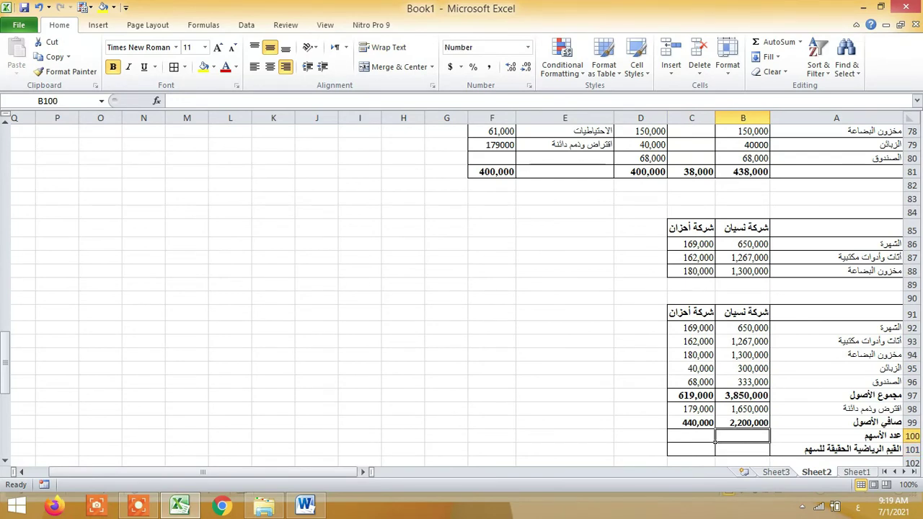
scroll(716, 441, up, 4)
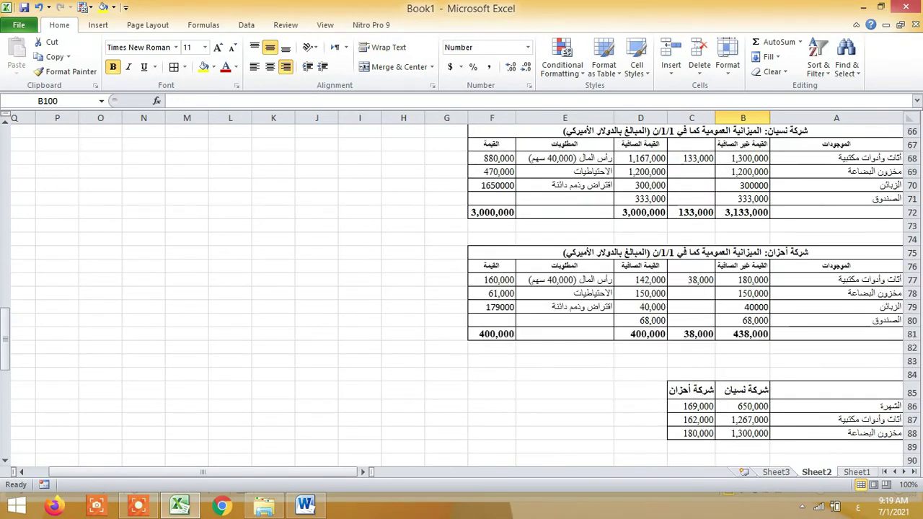
scroll(716, 361, down, 6)
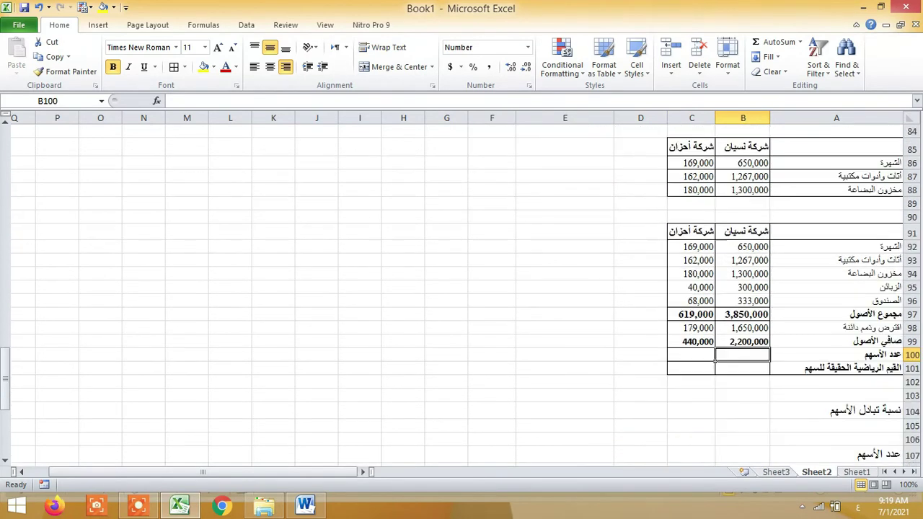
text(40000)
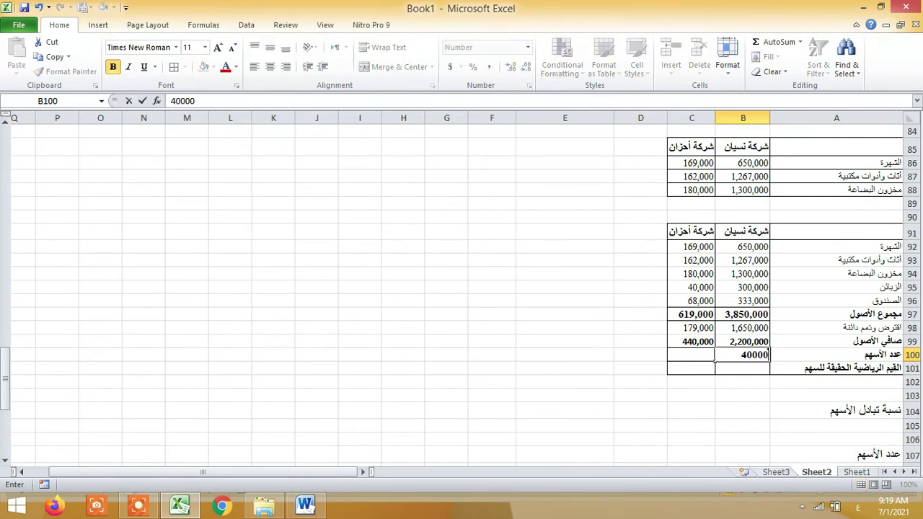
click(668, 361)
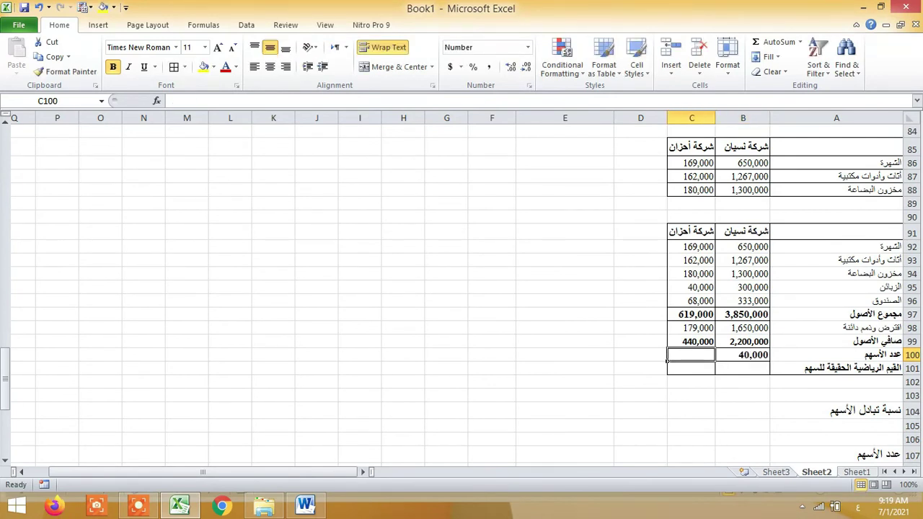
text(40000)
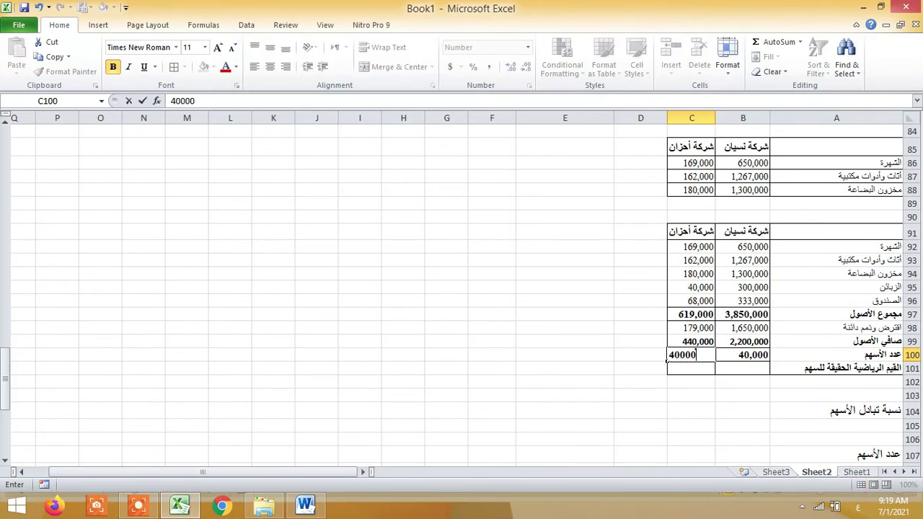
key(Return)
Calculate company نسيان's real mathematical value per share in B101 with the formula =B99/B100.
key(Right)
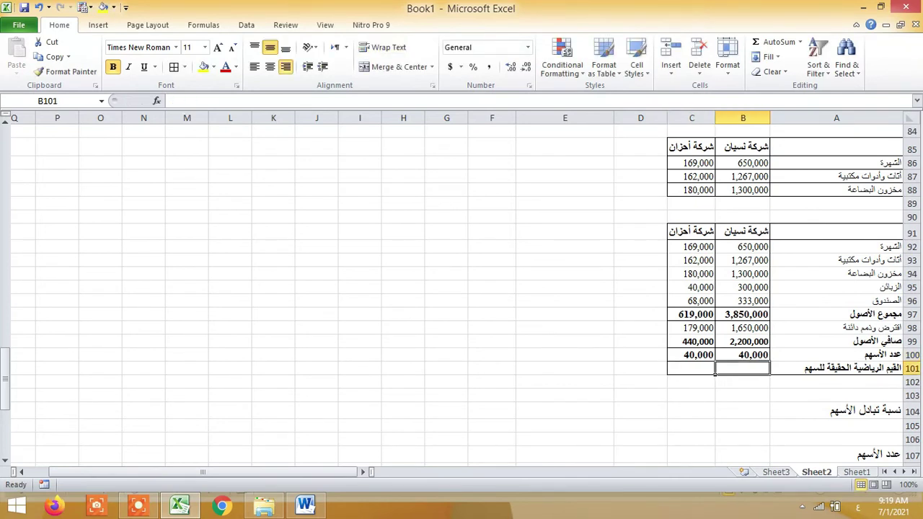
text(=B99)
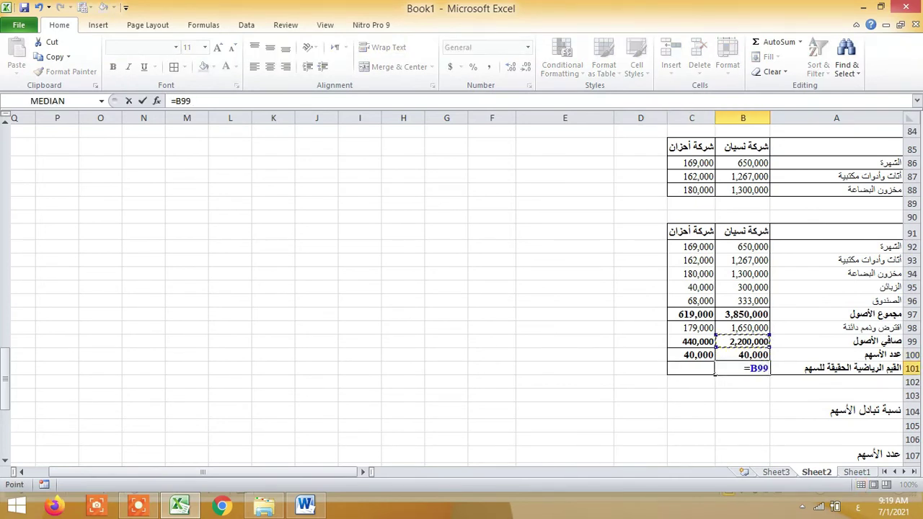
text(/B100)
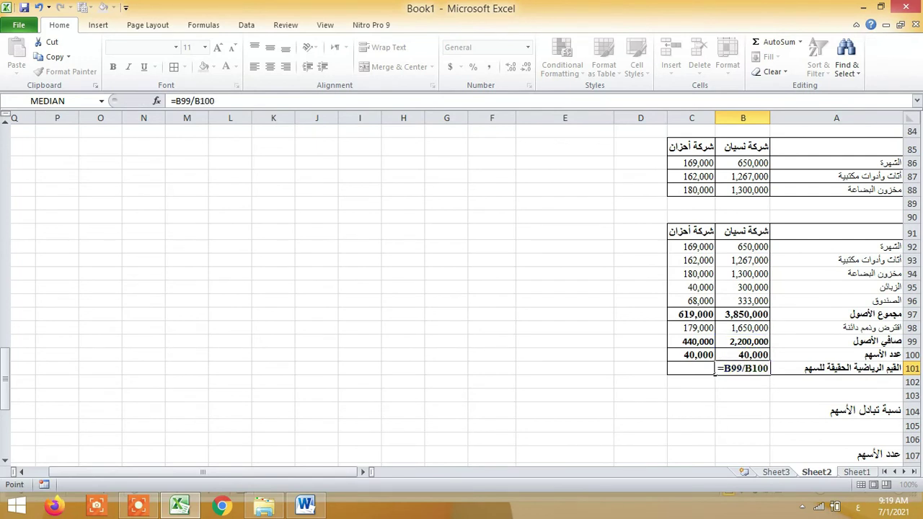
key(Return)
Calculate company أحزان's real mathematical value per share in C101 with the formula =C99/C100.
click(691, 368)
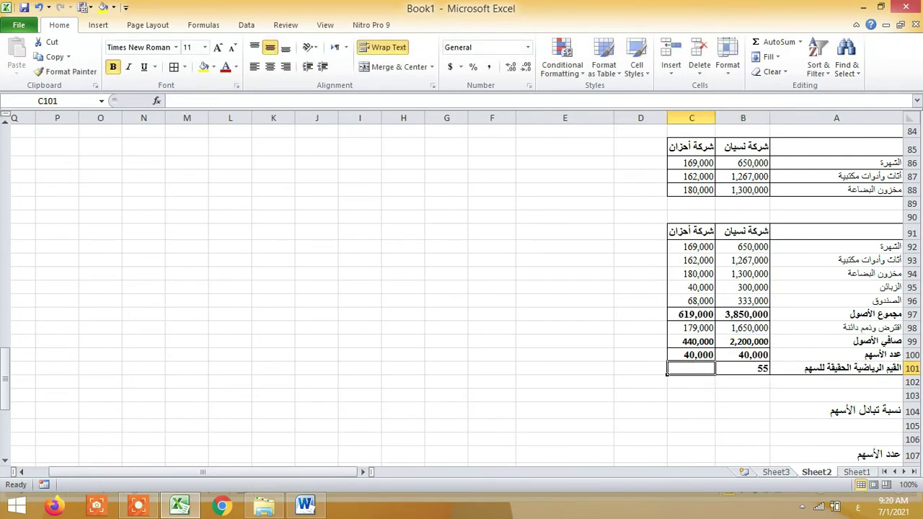
text(=)
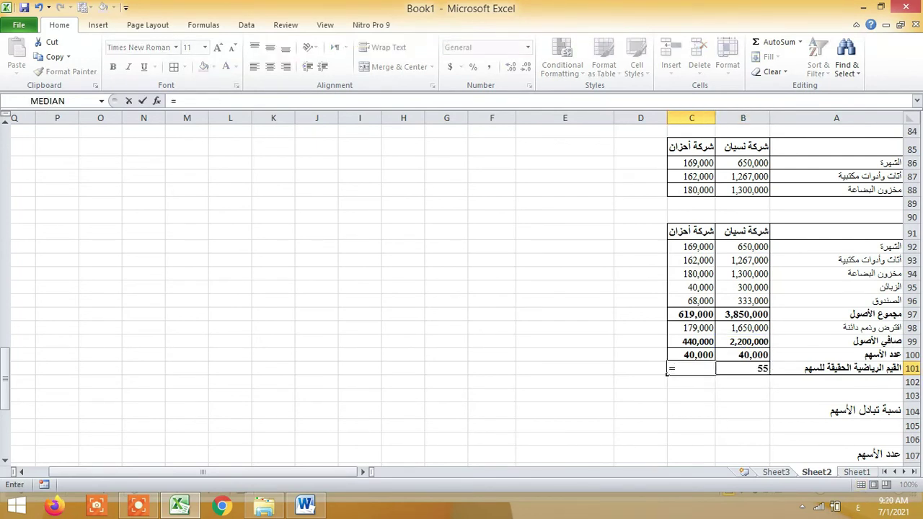
key(Up)
key(Up)
text(/)
key(Up)
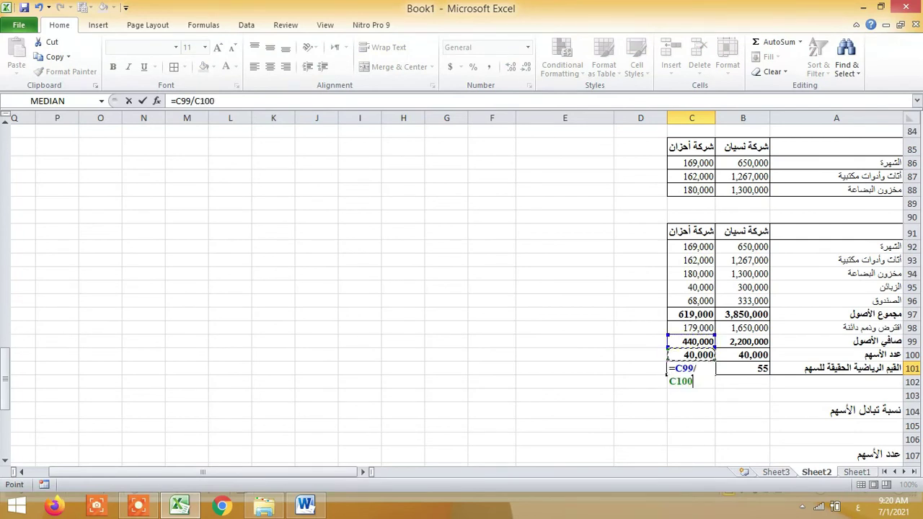
key(Return)
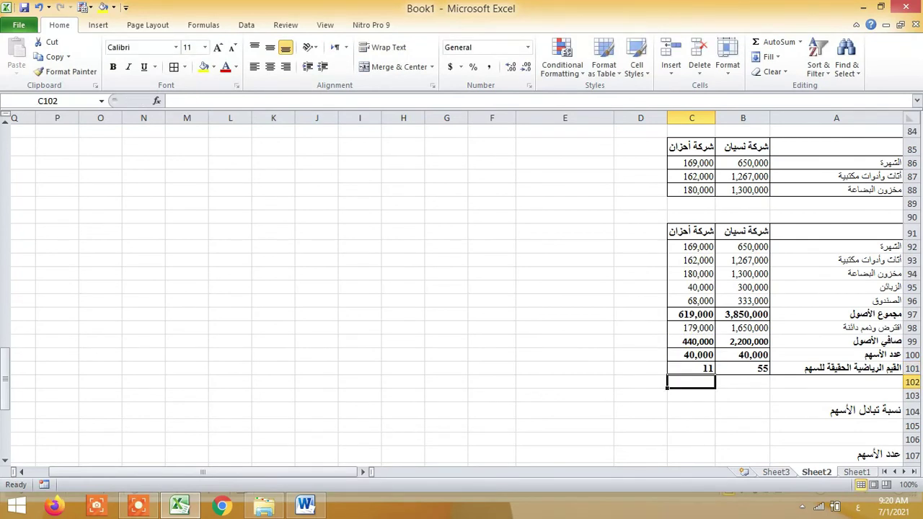
click(743, 409)
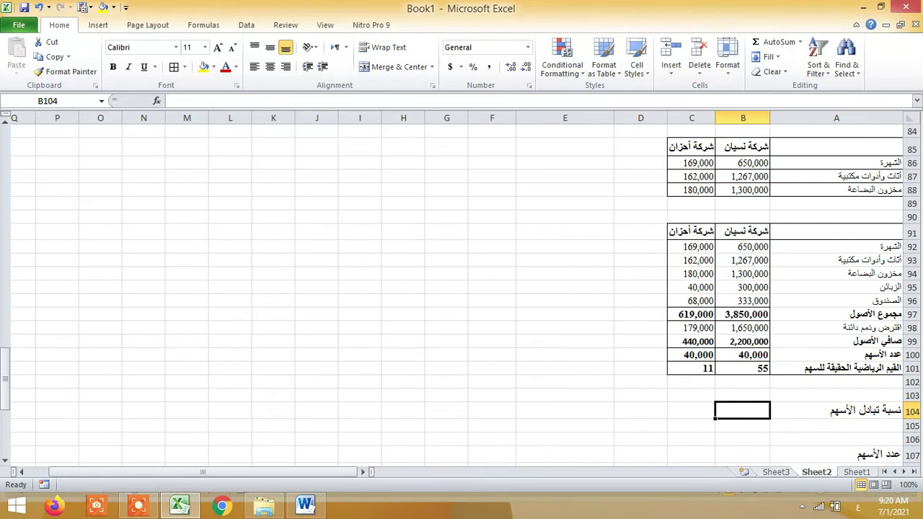
click(743, 368)
click(743, 341)
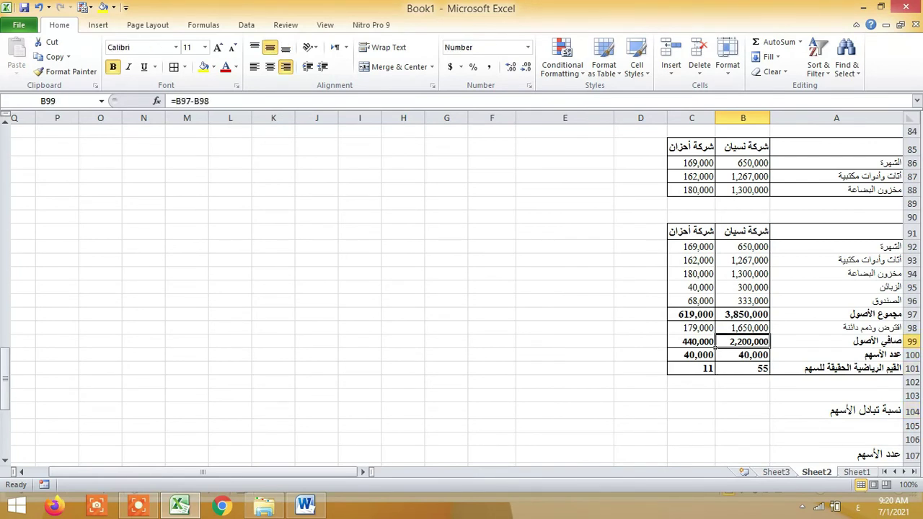
click(720, 368)
click(718, 355)
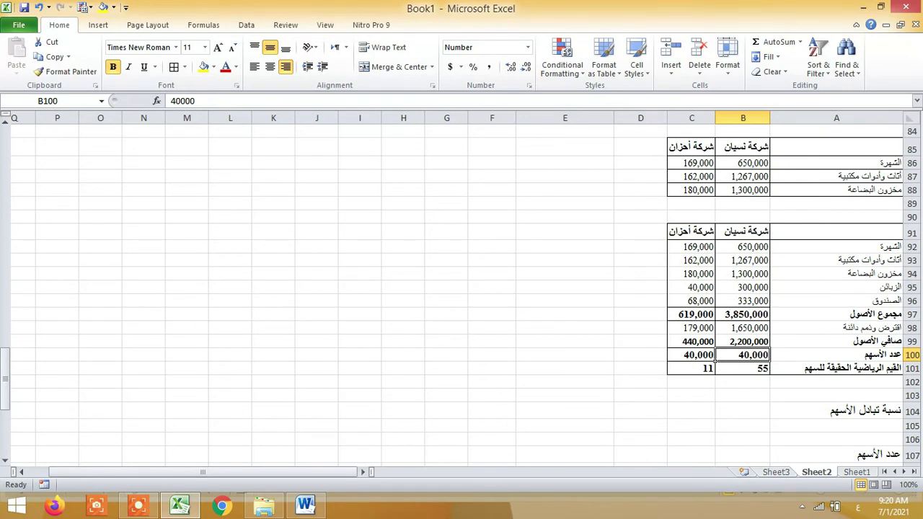
click(716, 368)
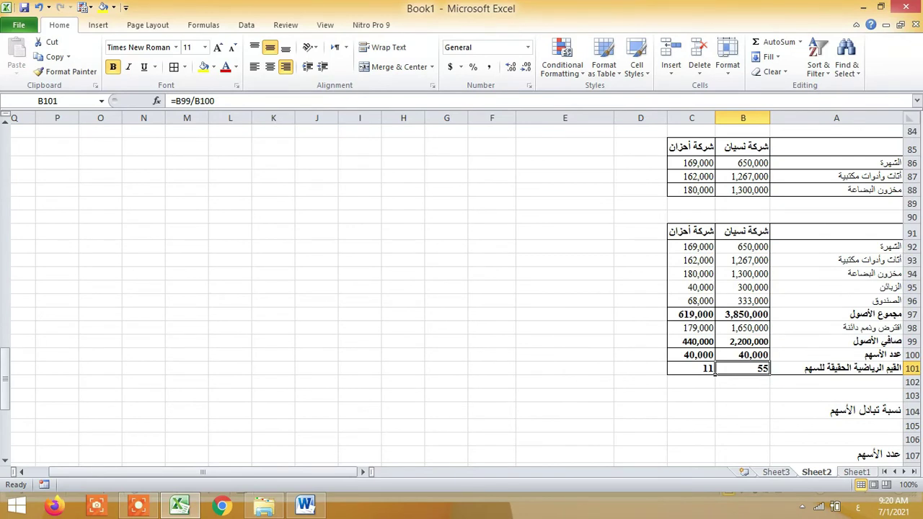
Calculate the share exchange ratio in B104 with the formula =C101/B101 and display it as a fraction.
click(743, 410)
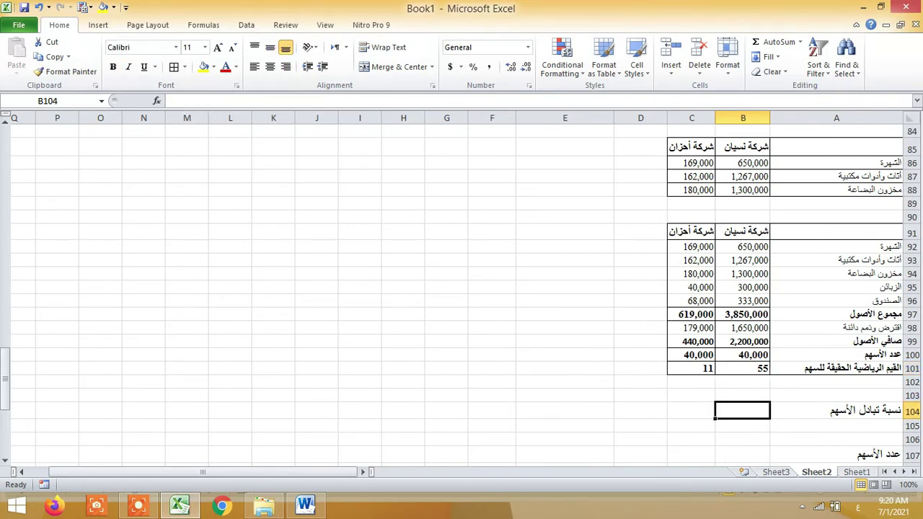
text(=)
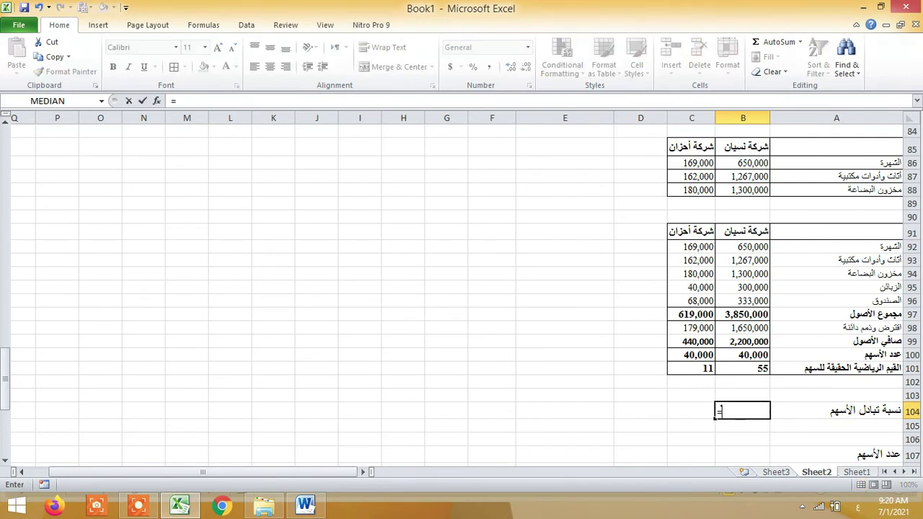
key(Up)
key(Up)
key(Left)
key(Up)
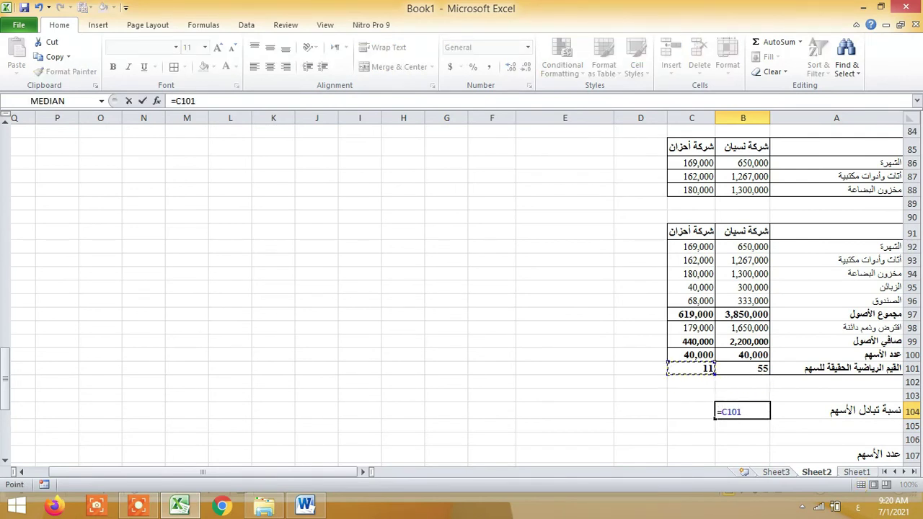
text(/)
key(Up)
key(Up)
key(Up)
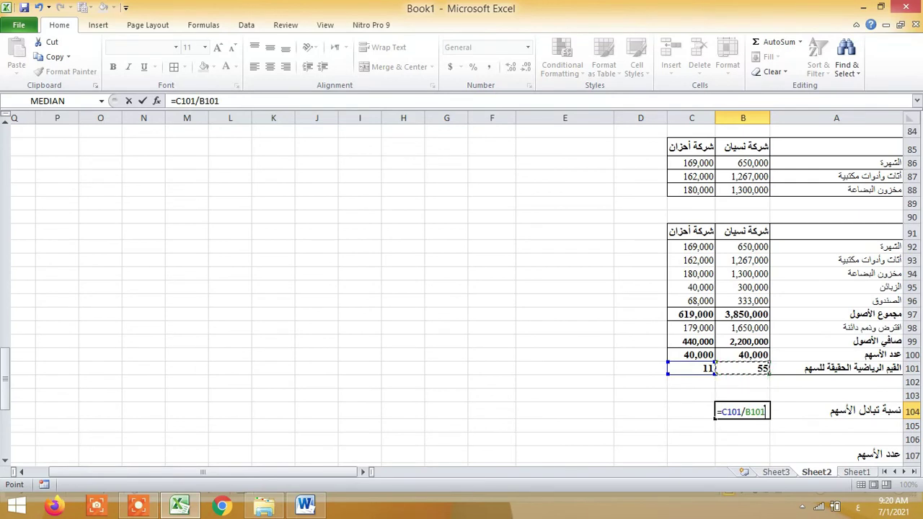
key(Return)
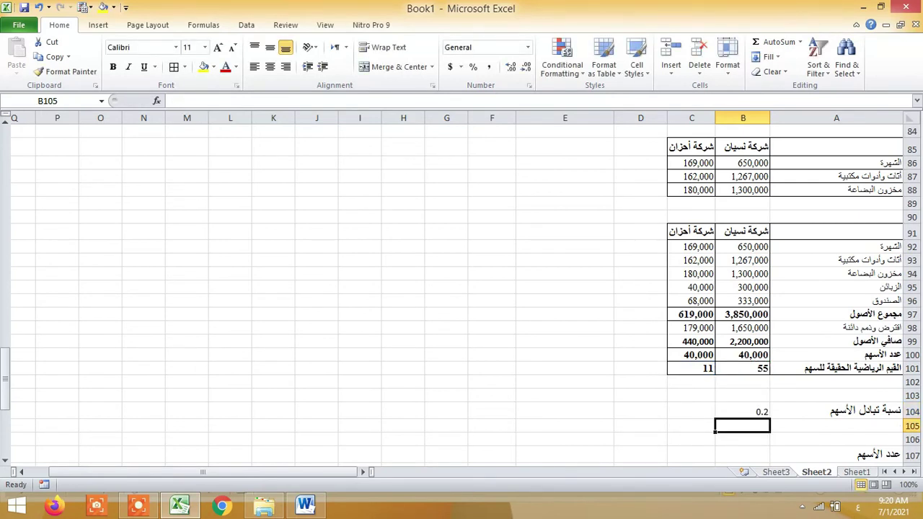
key(Up)
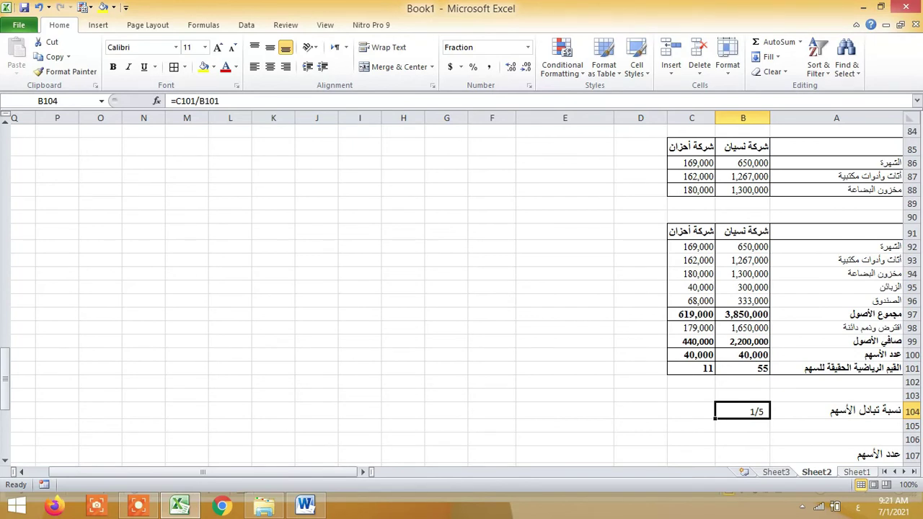
Bring company أحزان's number of shares into B107 of the number of shares row with the formula =C100.
scroll(462, 288, down, 1)
click(743, 409)
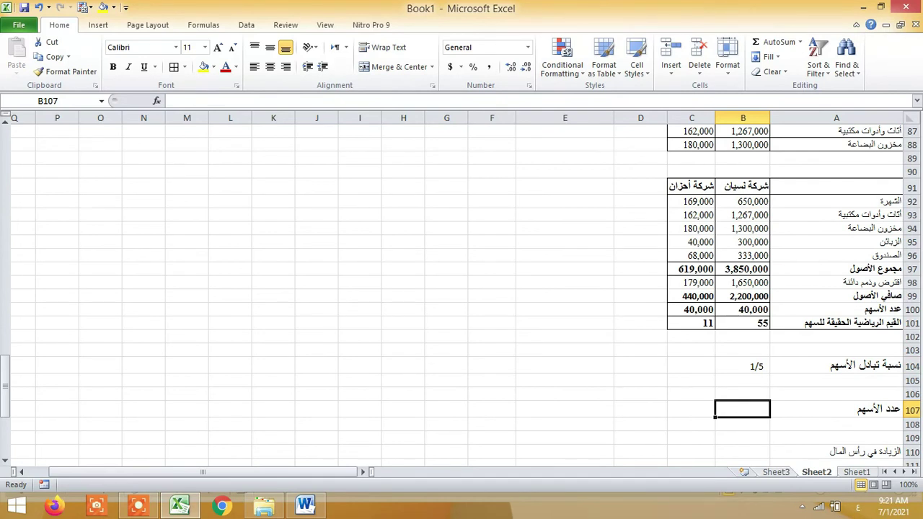
text(=)
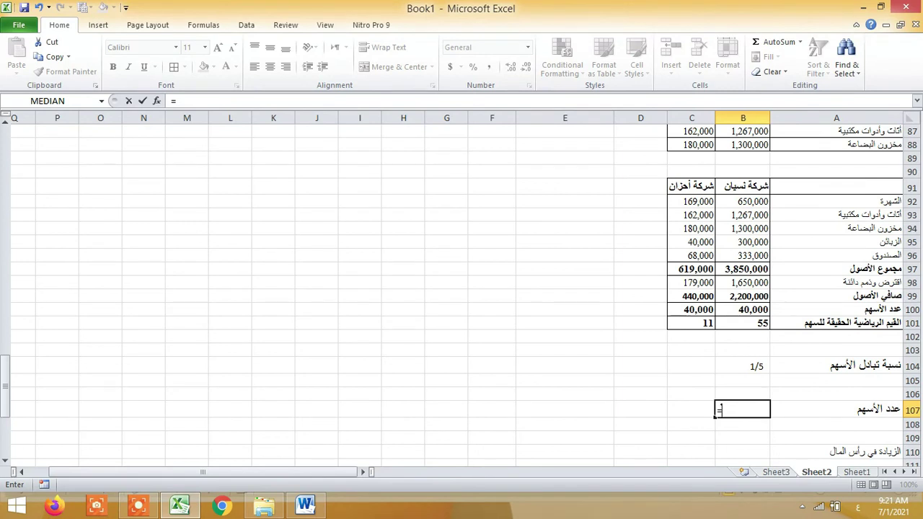
key(Up)
key(Up)
key(Up)
key(Up)
key(Up)
key(Up)
key(Up)
key(Up)
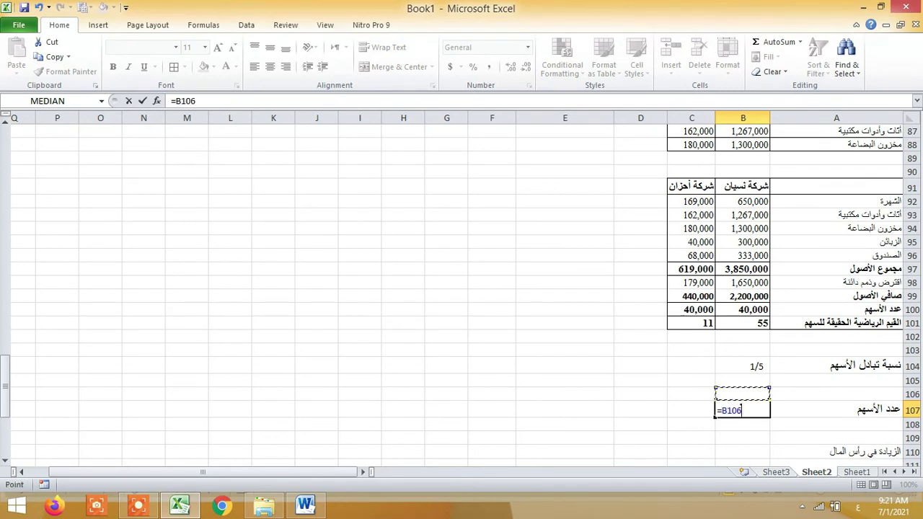
key(Down)
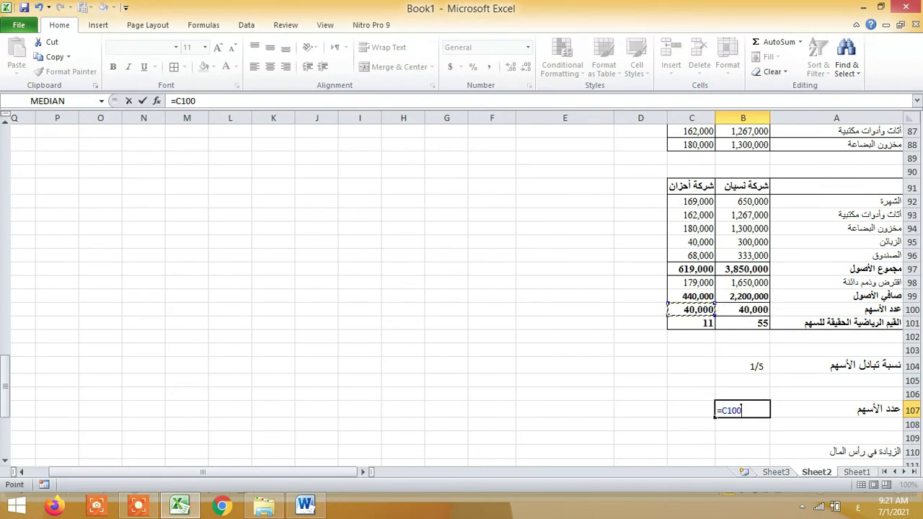
key(Return)
Bring the share exchange ratio into C107 with the formula =B104.
click(691, 410)
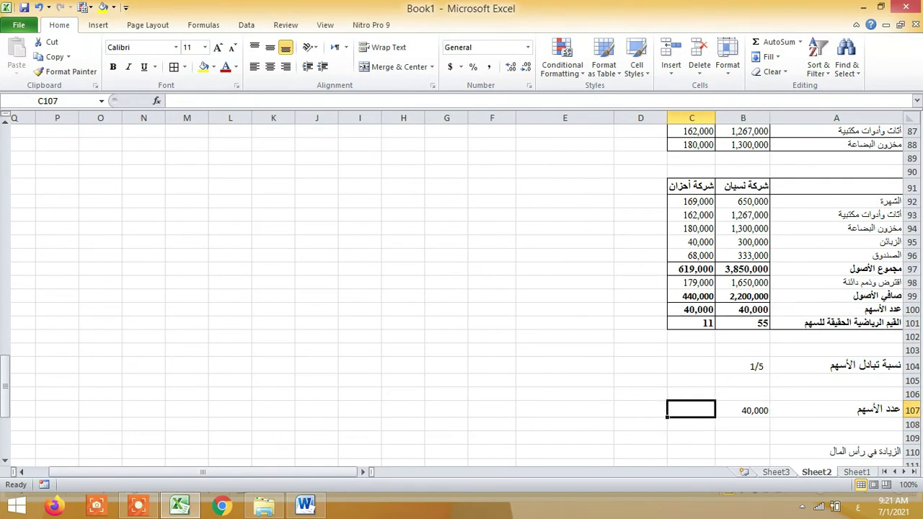
text(=)
key(Up)
key(Up)
key(Up)
key(Up)
key(Left)
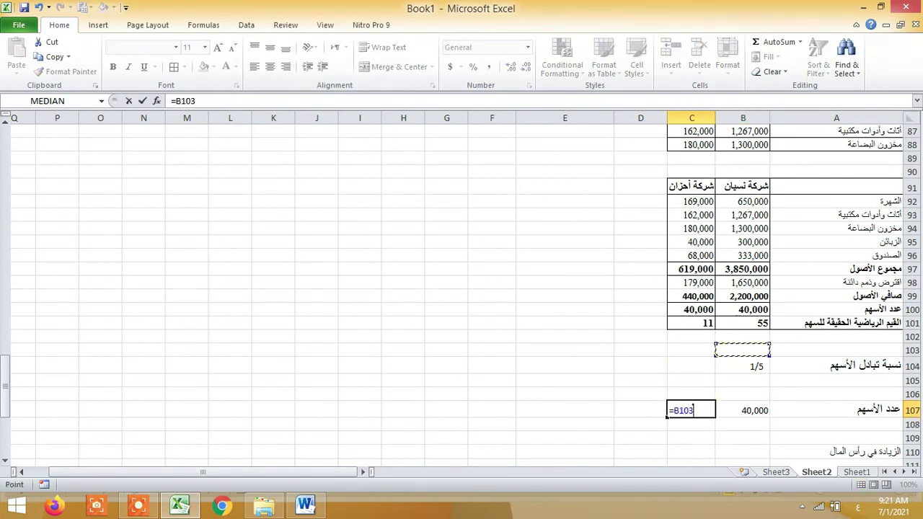
key(Down)
key(Return)
click(691, 409)
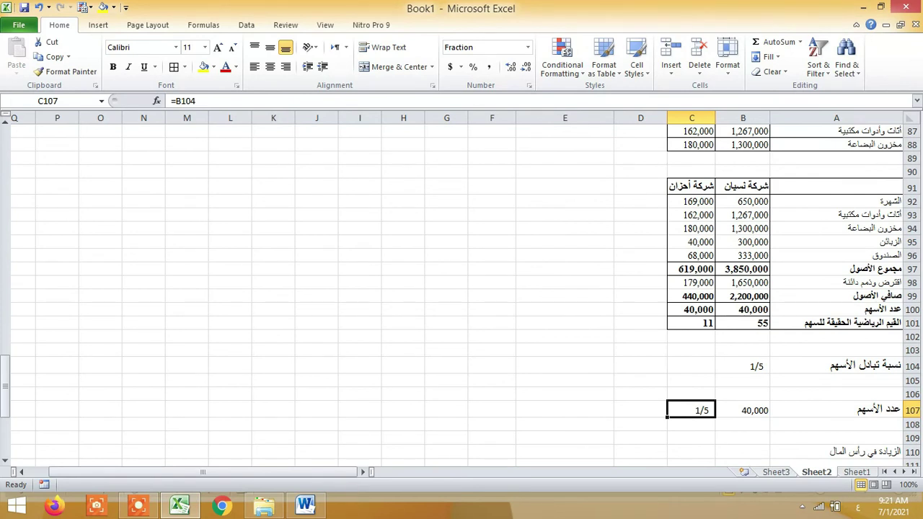
Calculate the number of new shares in D107 by multiplying B107 by C107.
click(640, 409)
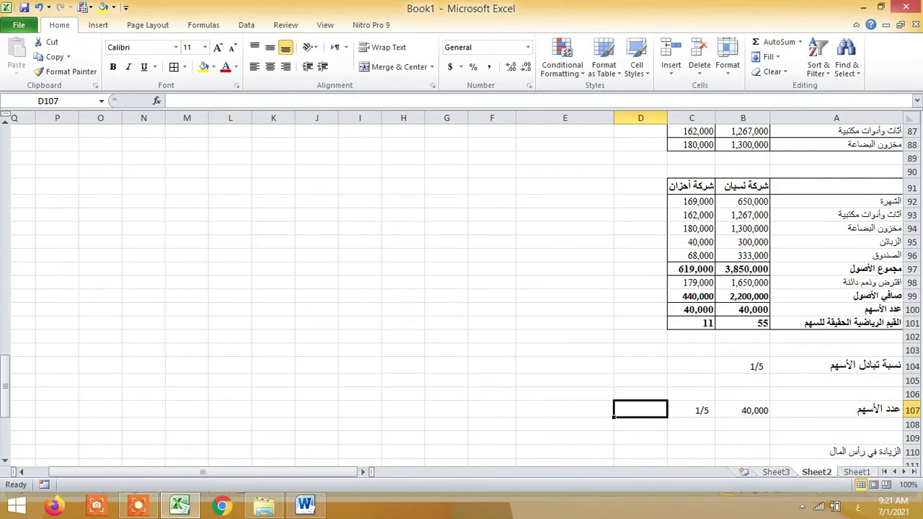
text(=)
key(Left)
key(Left)
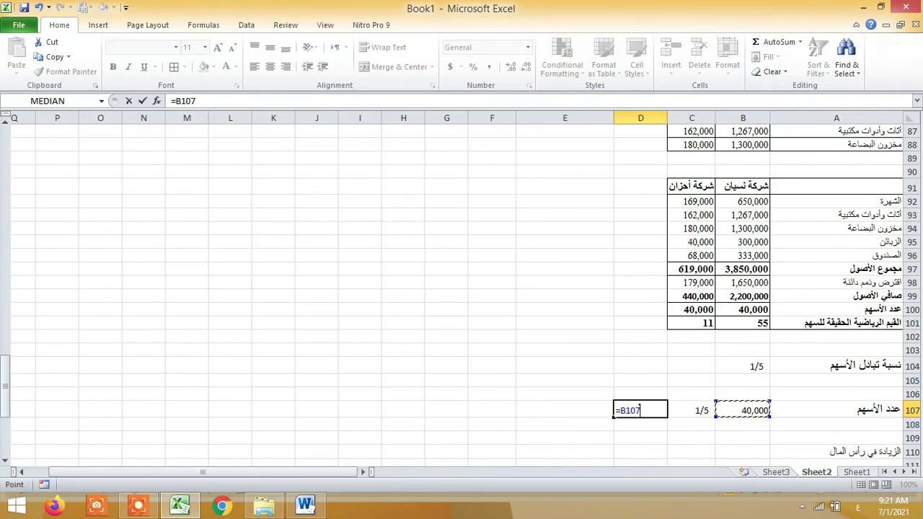
text(*)
key(Left)
key(Return)
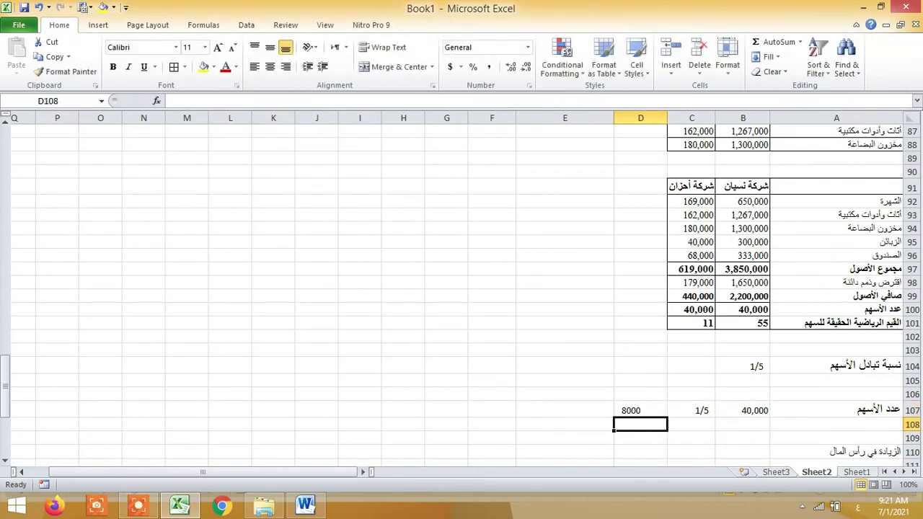
Bring the number of new shares into B110 of the capital increase row with the formula =D107.
key(Down)
key(Down)
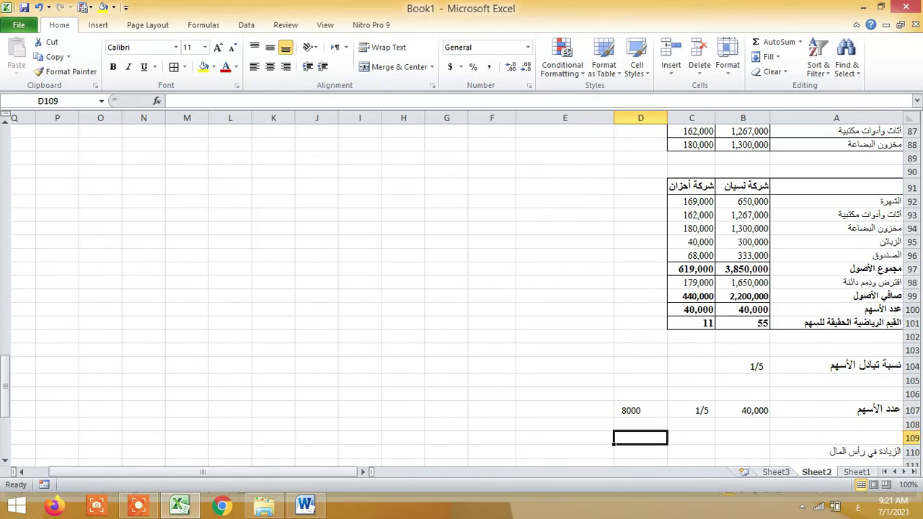
key(Right)
key(Right)
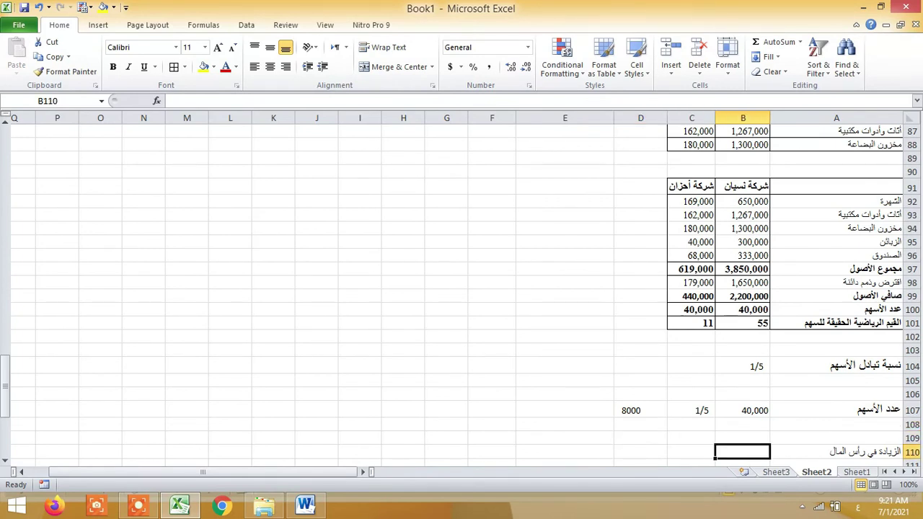
text(=)
key(Up)
key(Up)
key(Up)
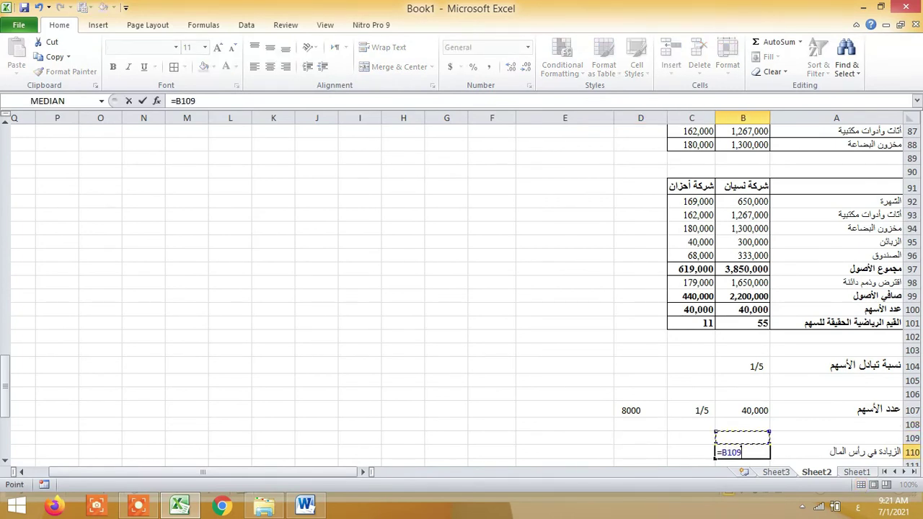
key(Left)
key(Left)
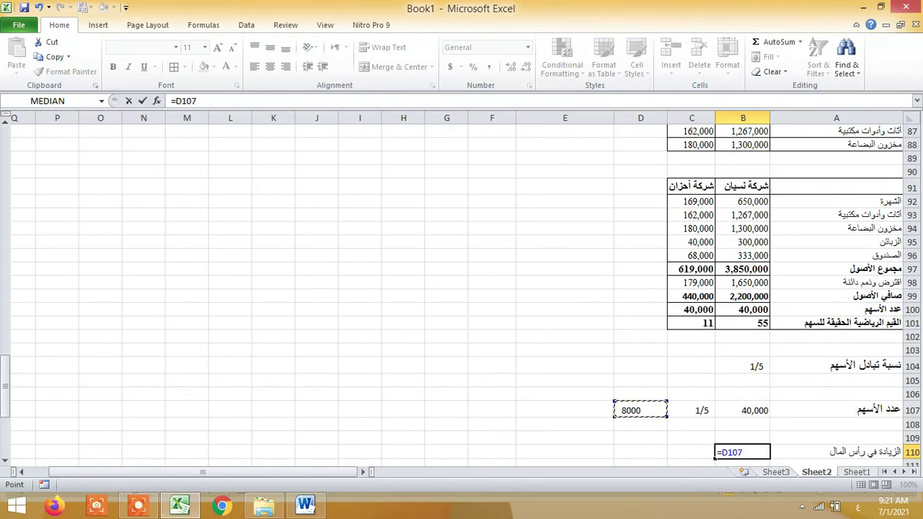
key(Return)
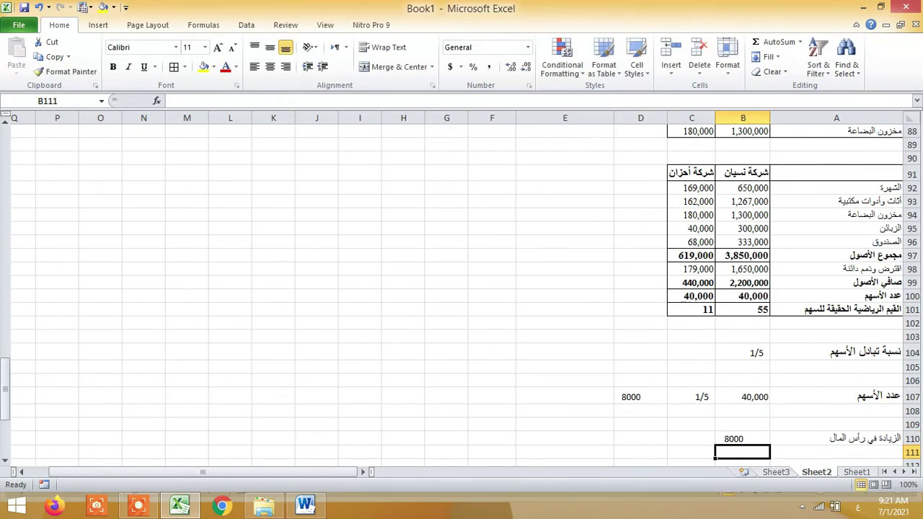
key(Up)
key(Left)
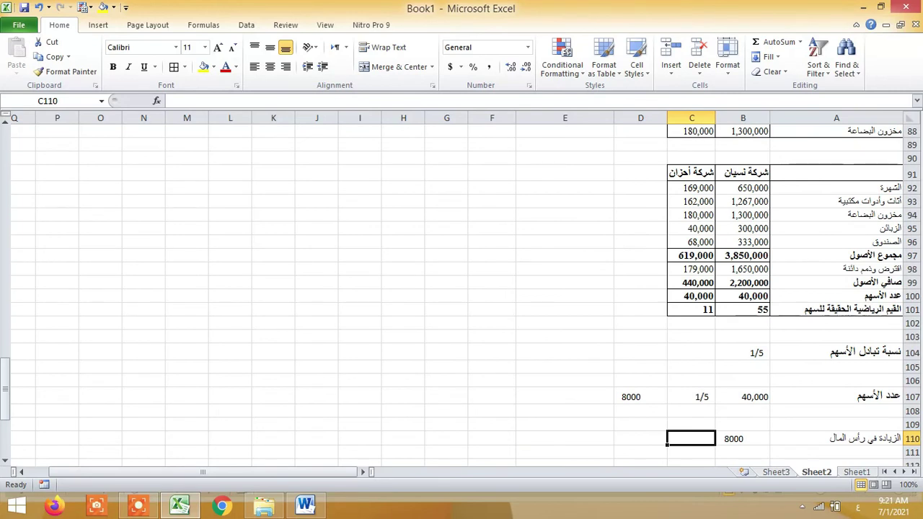
text(=)
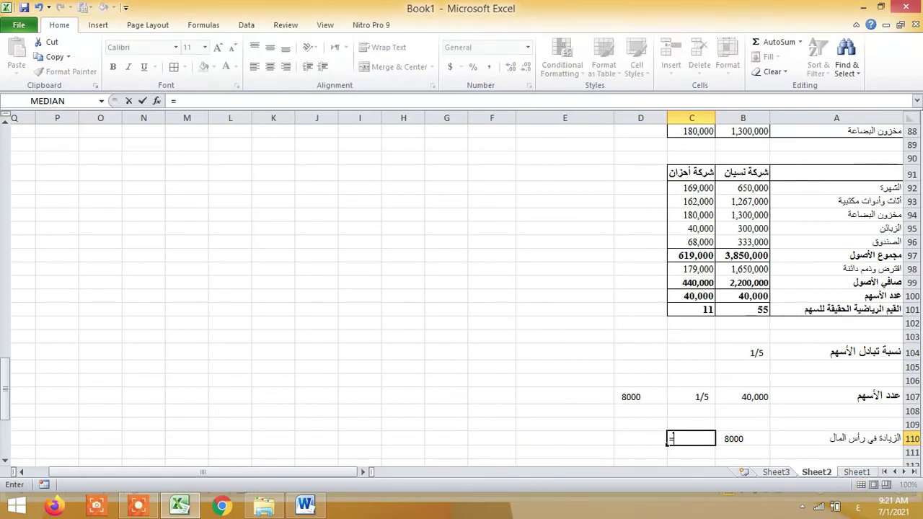
key(Escape)
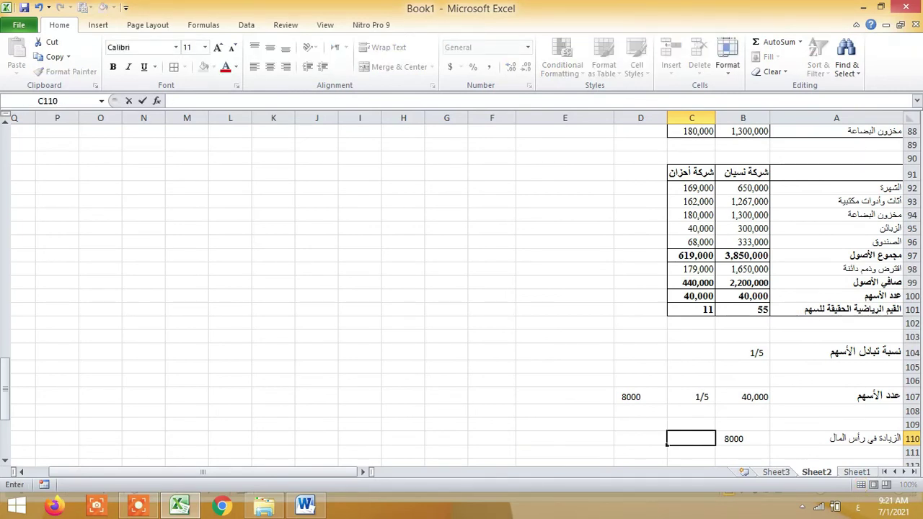
Calculate company نسيان's nominal value per share in G68, beside its capital, with the formula =F68/40000.
key(Up)
key(Up)
key(Up)
key(Up)
key(Up)
key(Up)
key(Up)
key(Up)
key(Up)
key(Up)
key(Up)
key(Up)
key(Up)
key(Up)
key(Up)
key(Up)
key(Up)
key(Up)
key(Up)
key(Up)
key(Up)
key(Up)
key(Up)
key(Up)
key(Up)
key(Up)
key(Up)
key(Up)
key(Up)
key(Up)
key(Up)
key(Up)
key(Up)
key(Up)
key(Up)
key(Up)
key(Up)
key(Up)
key(Up)
key(Up)
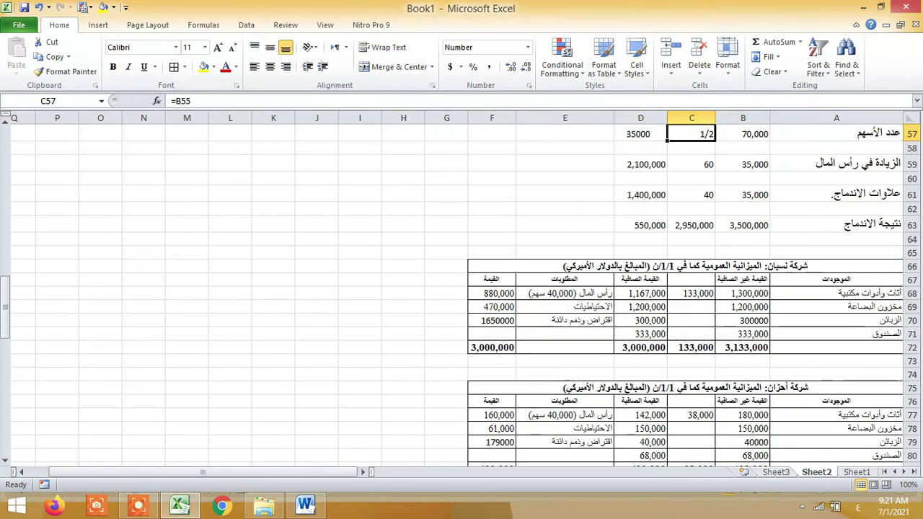
key(Down)
key(Down)
key(Down)
key(Down)
key(Down)
key(Down)
key(Down)
key(Down)
key(Down)
key(Down)
key(Down)
key(Down)
key(Down)
key(Left)
key(Left)
key(Up)
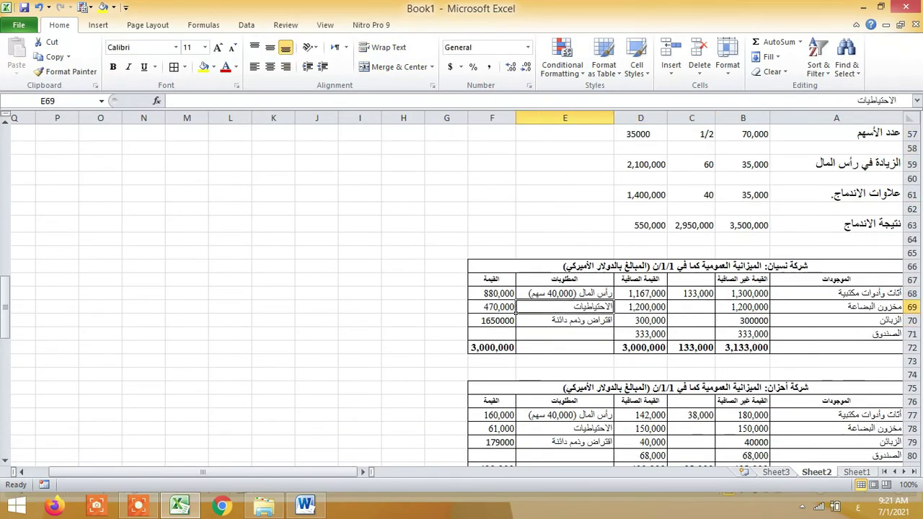
key(Left)
key(Left)
key(Up)
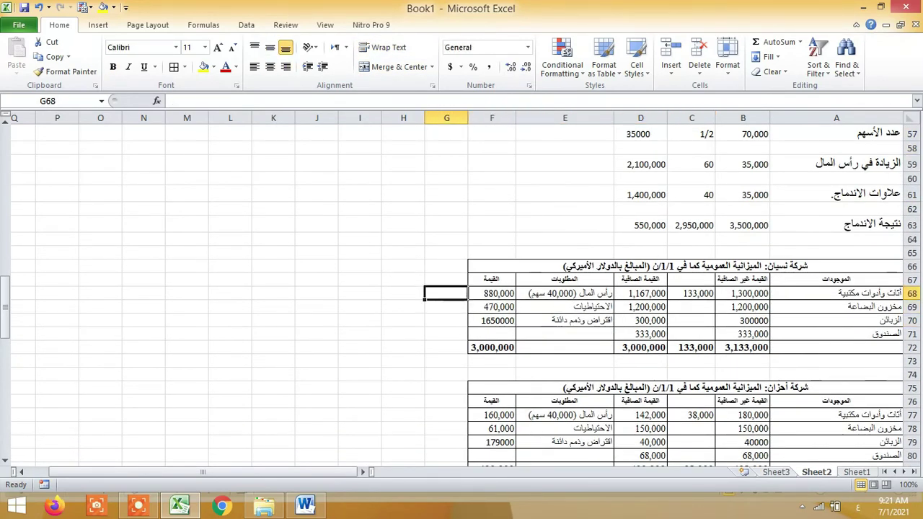
text(=)
key(Left)
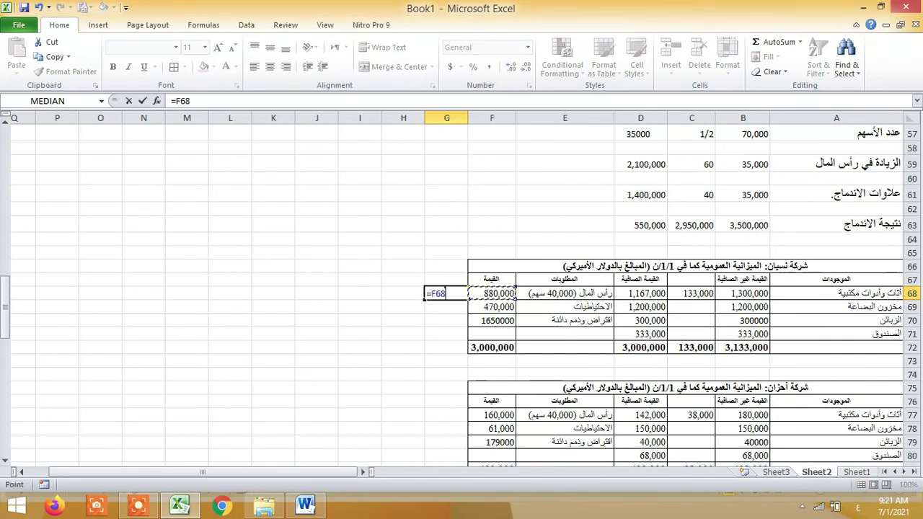
text(/40000)
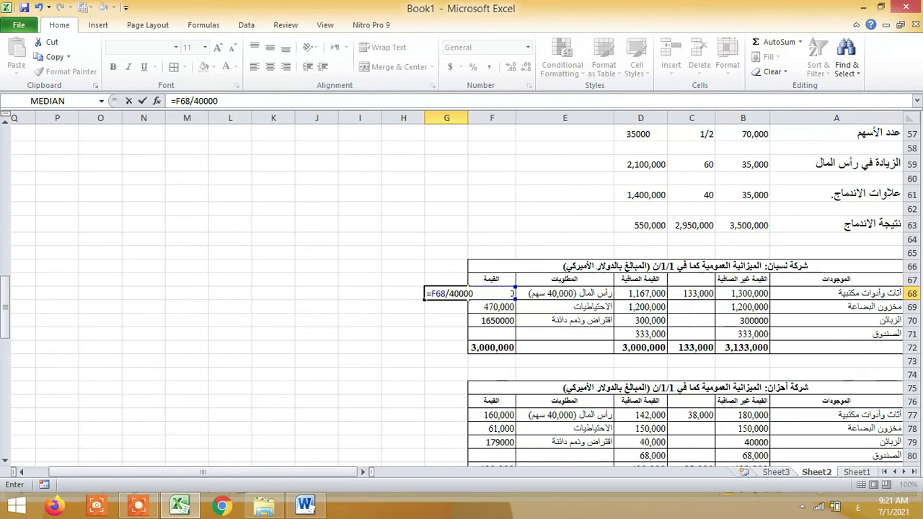
key(Return)
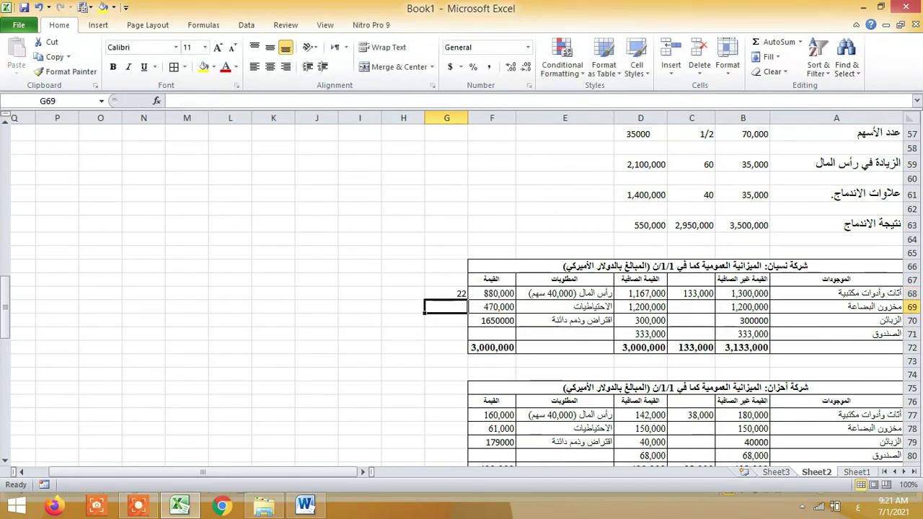
Bring company نسيان's nominal value per share into C110 of the capital increase row with the formula =G68.
key(Down)
key(Down)
key(Down)
key(Down)
key(Down)
key(Down)
key(Down)
key(Down)
key(Down)
key(Down)
key(Down)
key(Down)
key(Down)
key(Down)
key(Down)
key(Down)
key(Down)
key(Down)
key(Down)
key(Down)
key(Down)
key(Down)
key(Down)
key(Down)
key(Down)
key(Down)
key(Down)
key(Down)
key(Down)
key(Down)
key(Down)
key(Down)
key(Down)
key(Down)
key(Down)
key(Down)
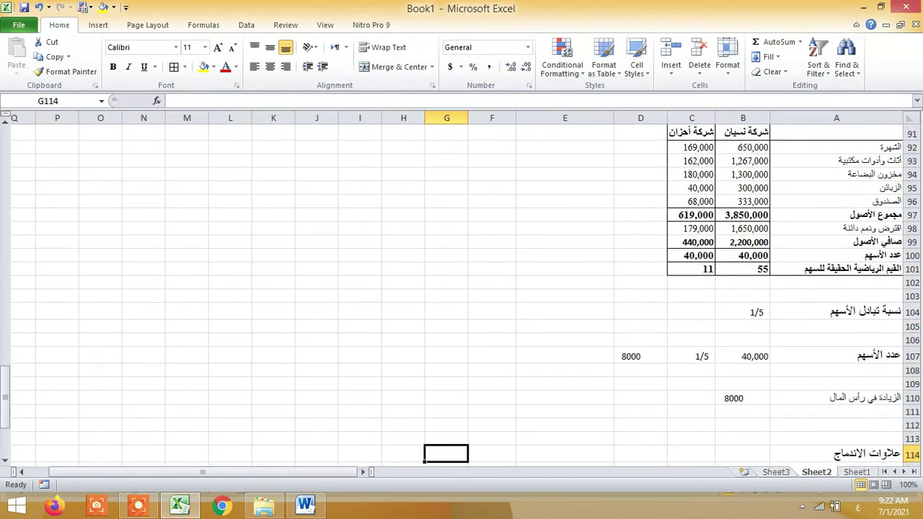
key(Right)
key(Right)
key(Right)
key(Right)
key(Right)
key(Right)
key(Up)
key(Up)
key(Up)
key(Left)
key(Left)
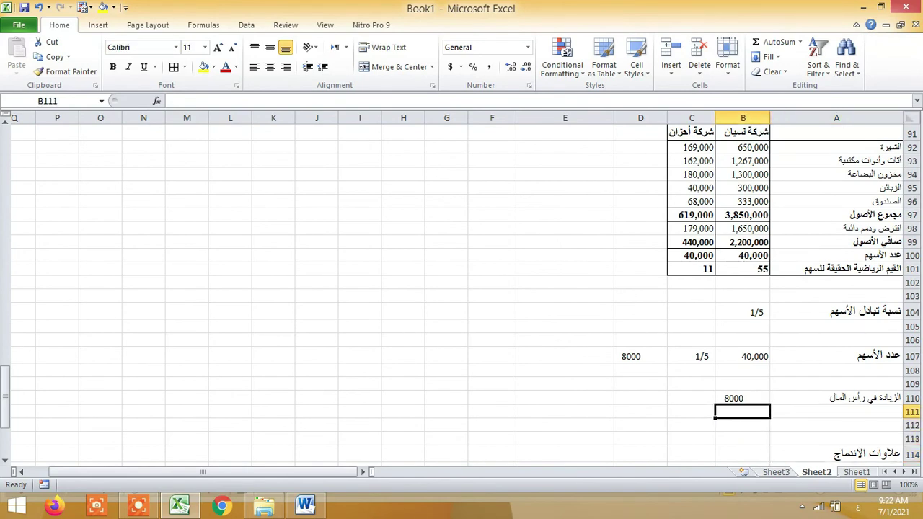
key(Up)
text(=)
key(Up)
key(Up)
key(Up)
key(Up)
key(Up)
key(Up)
key(Up)
key(Up)
key(Up)
key(Up)
key(Up)
key(Up)
key(Up)
key(Up)
key(Up)
key(Up)
key(Up)
key(Up)
key(Up)
key(Up)
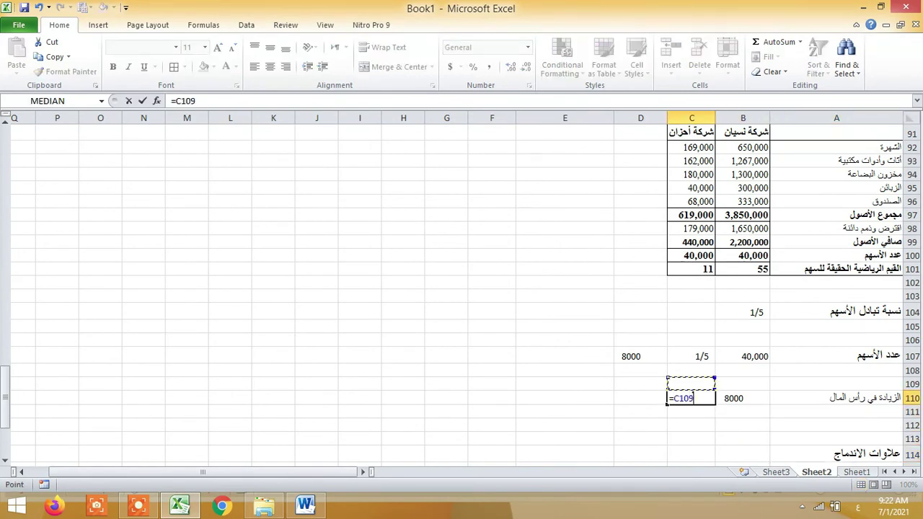
key(Up)
key(Up)
key(Up)
key(Up)
key(Up)
key(Up)
key(Up)
key(Up)
key(Up)
key(Up)
key(Up)
key(Up)
key(Up)
key(Up)
key(Up)
key(Up)
key(Up)
key(Up)
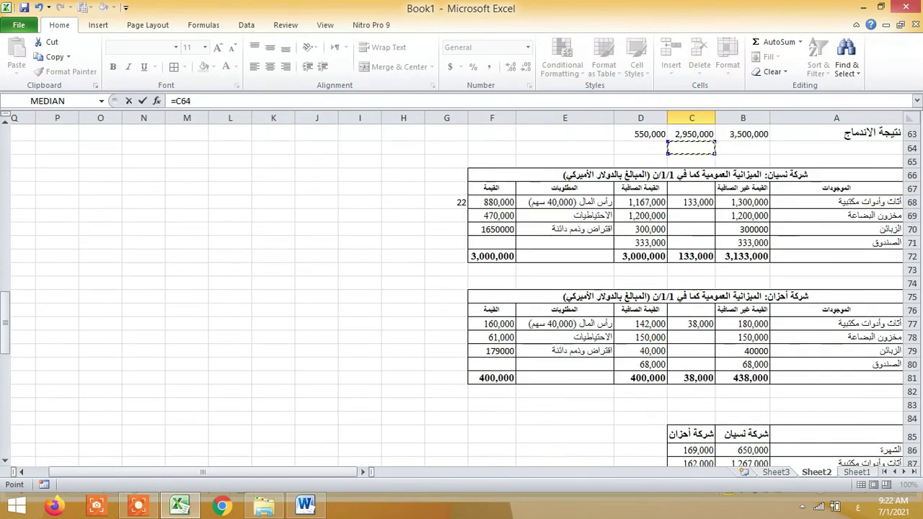
key(Down)
key(Down)
key(Down)
key(Down)
key(Left)
key(Left)
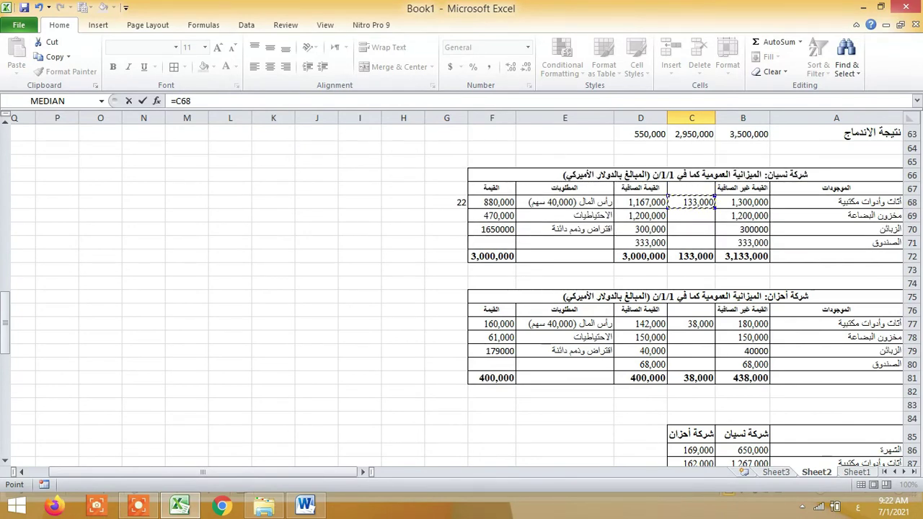
key(Left)
key(Left)
key(Left)
key(Left)
key(Return)
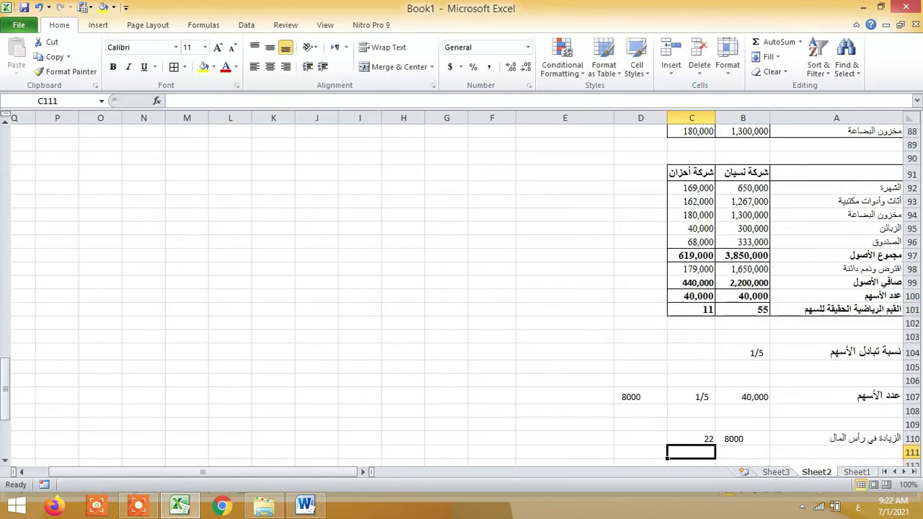
Calculate the capital increase in D110 by multiplying the new shares in B110 by the nominal value in C110.
key(Up)
key(Left)
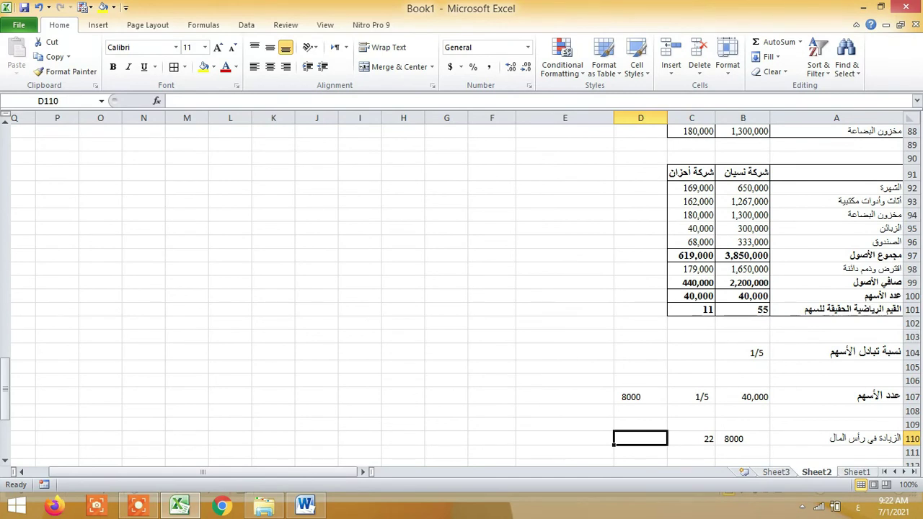
text(=)
key(Left)
key(Left)
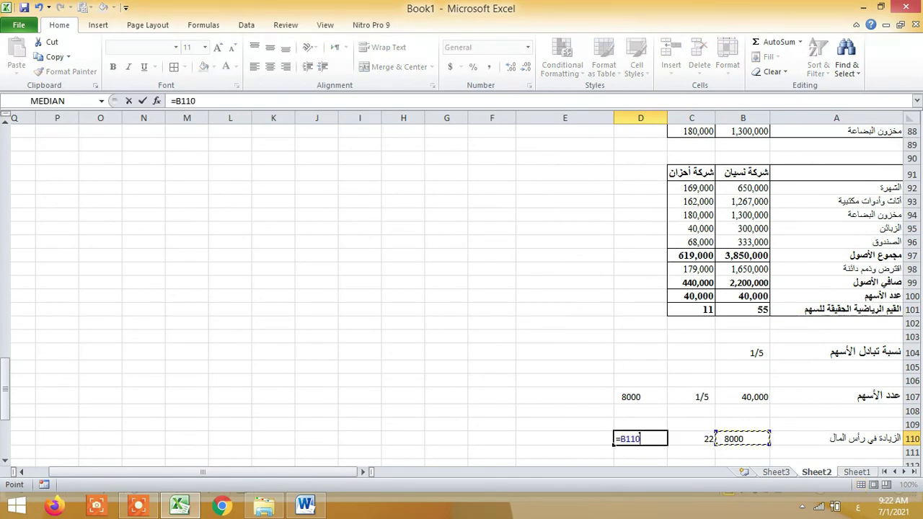
text(*)
key(Left)
key(Return)
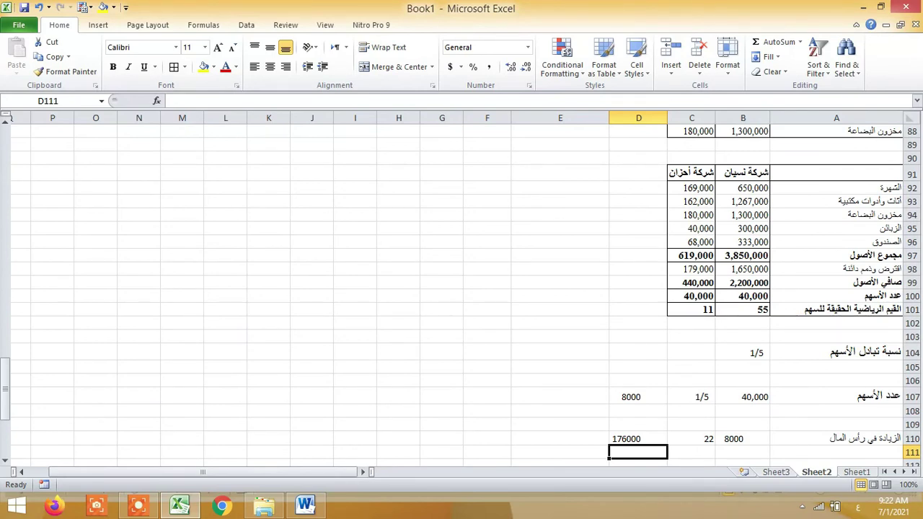
Bring the number of new shares into B114 of the merger premium row with the formula =B110.
key(Down)
key(Down)
key(Down)
key(Down)
key(Down)
key(Down)
key(Down)
key(Down)
key(Down)
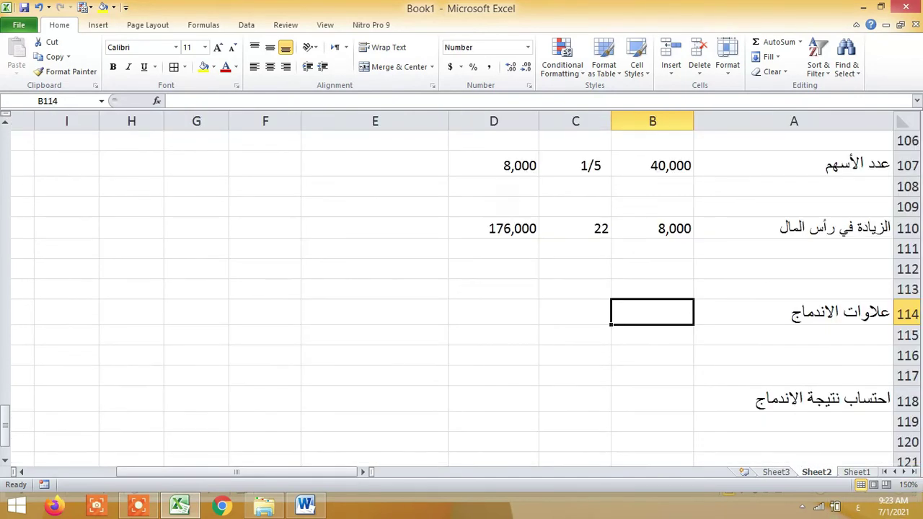
text(=)
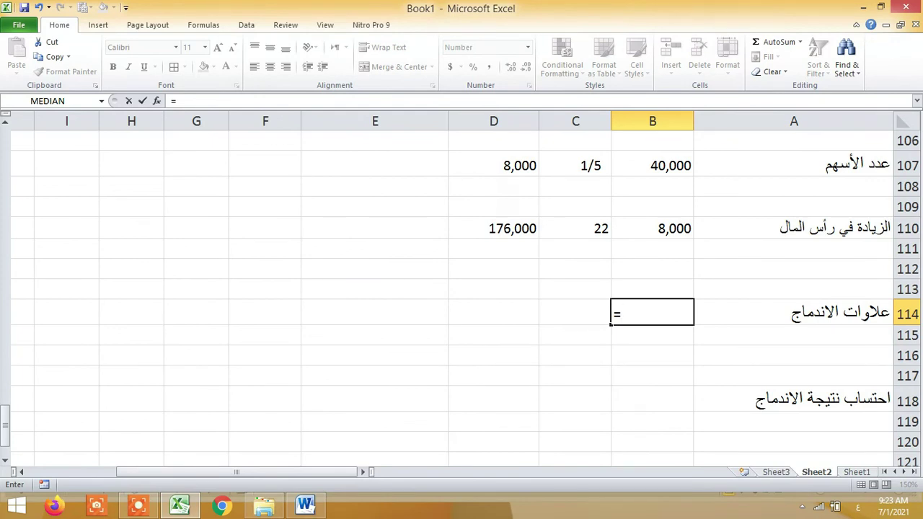
key(Up)
key(Up)
key(Up)
key(Up)
key(Up)
key(Up)
key(Down)
key(Down)
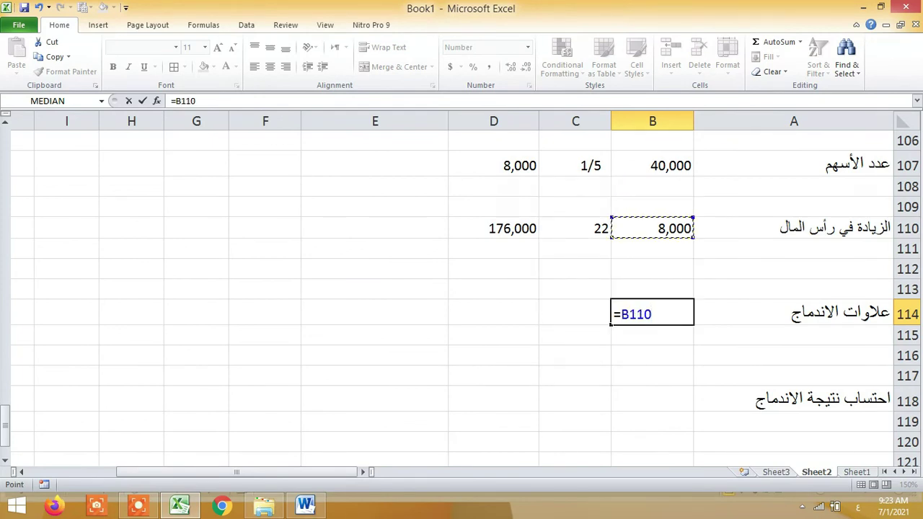
key(Return)
Calculate the merger premium per share in C114 by subtracting the nominal value from company نسيان's real share value, =B101-C110.
key(Up)
key(Left)
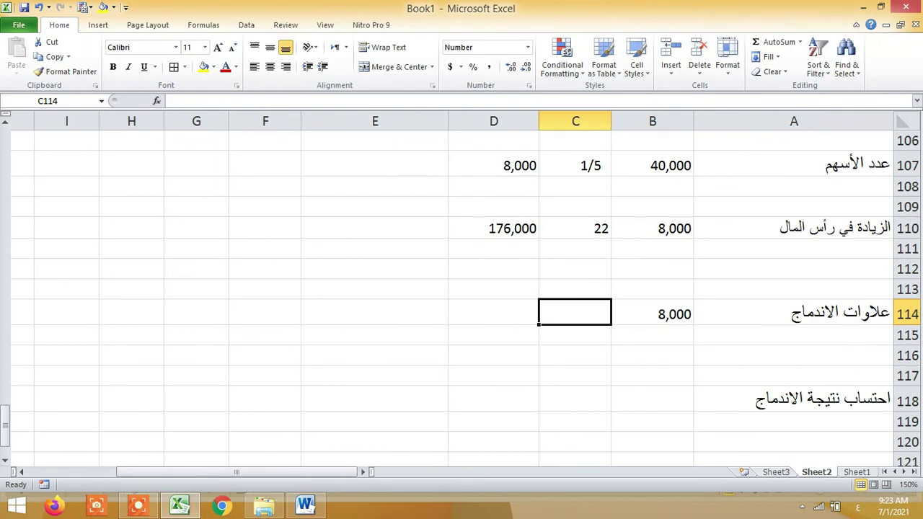
text(=)
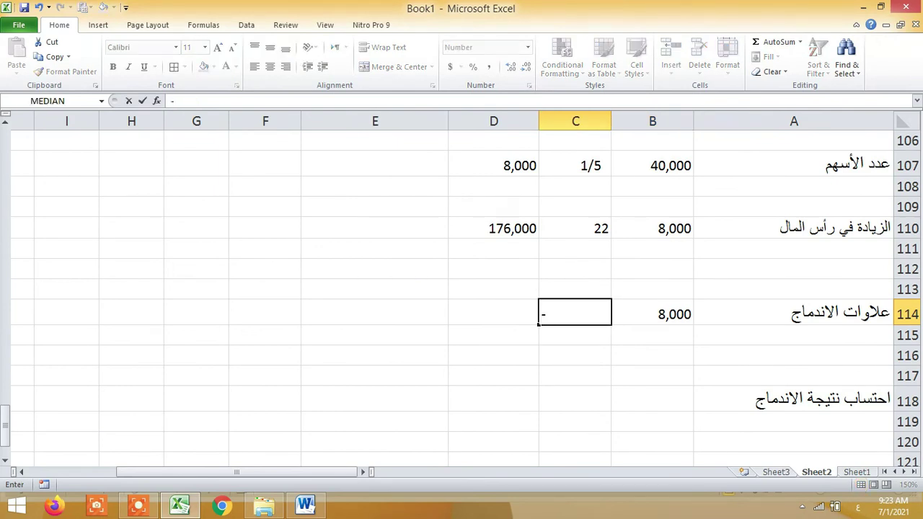
key(BackSpace)
text(=)
key(Up)
key(Up)
key(Up)
key(Up)
key(Up)
key(Up)
key(Up)
key(Up)
key(Up)
key(Up)
key(Up)
key(Up)
key(Up)
key(Up)
key(Up)
key(Up)
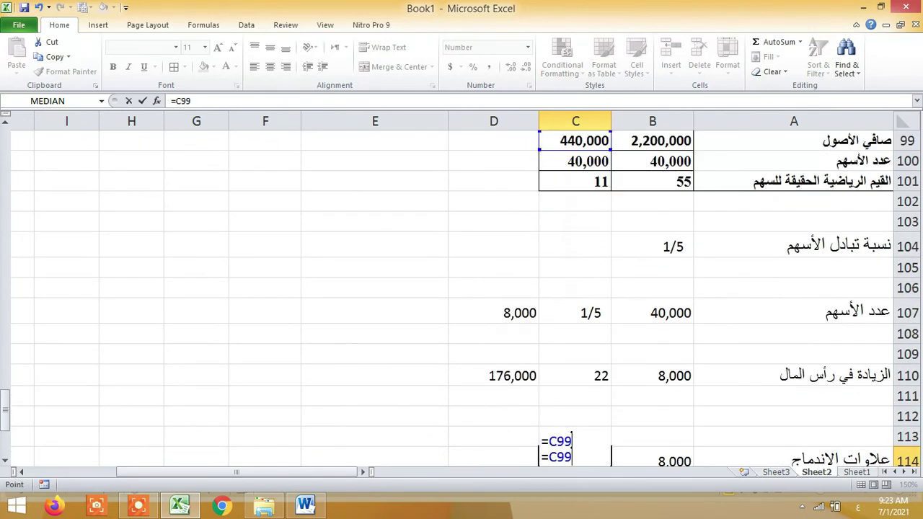
key(Down)
key(Down)
key(Down)
key(Down)
key(Down)
key(Right)
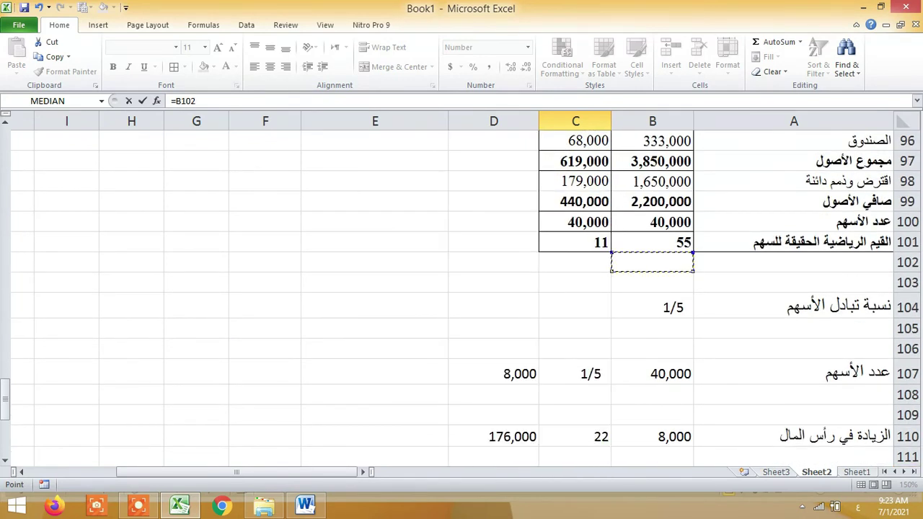
key(Up)
text(-)
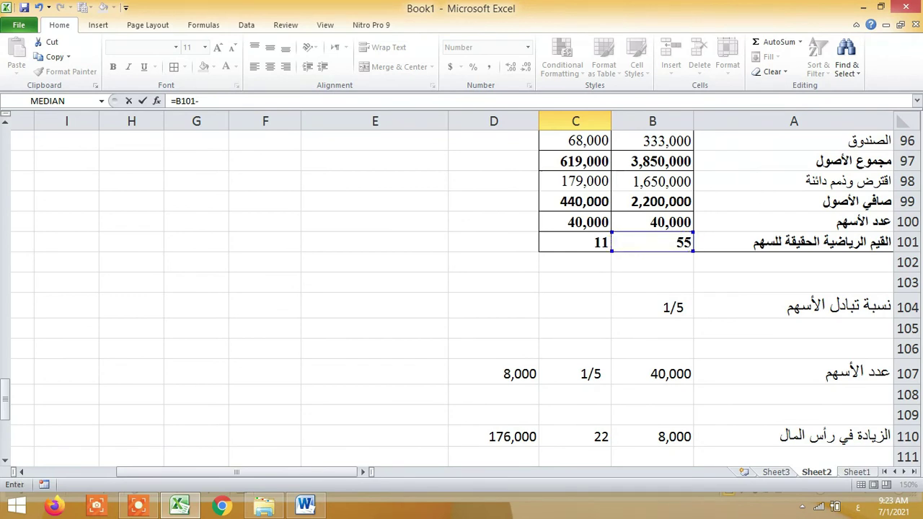
key(Down)
key(Up)
key(Up)
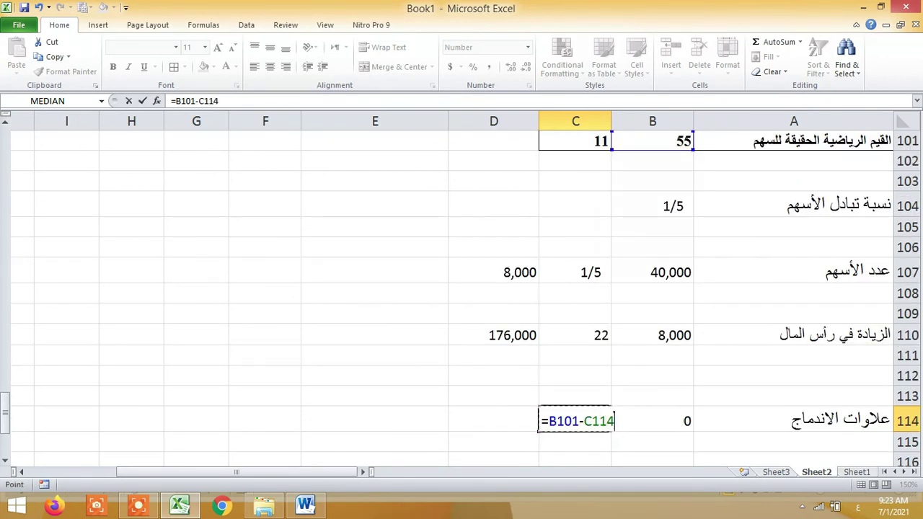
key(Up)
key(Up)
key(Up)
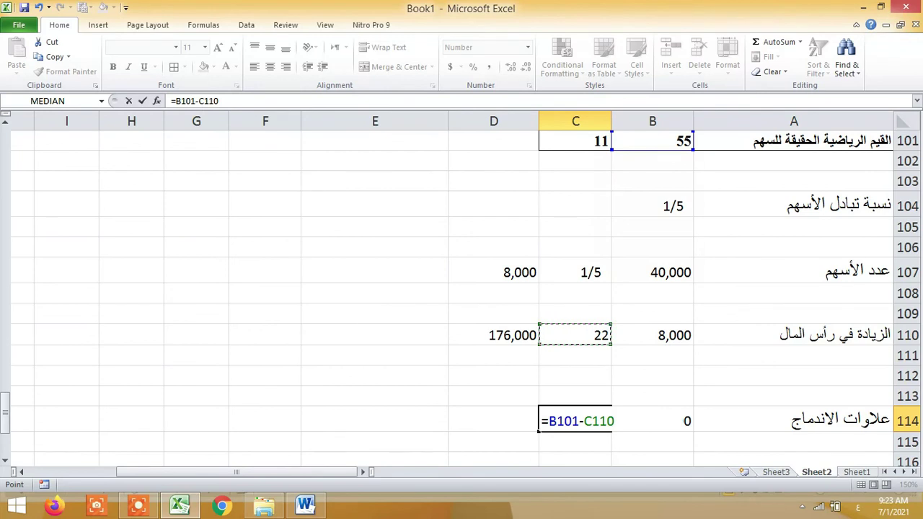
key(Return)
Calculate the total merger premium in D114 by multiplying the new shares in B114 by the premium per share in C114.
key(Up)
key(Left)
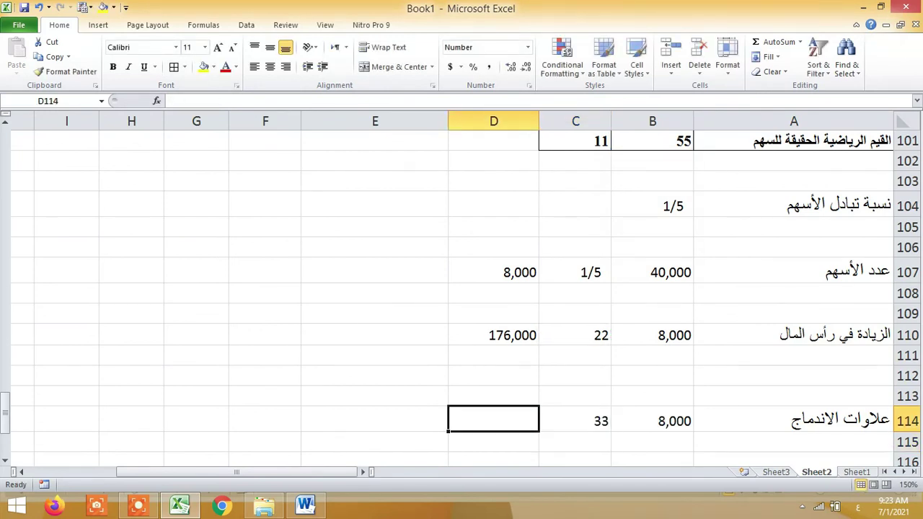
text(=)
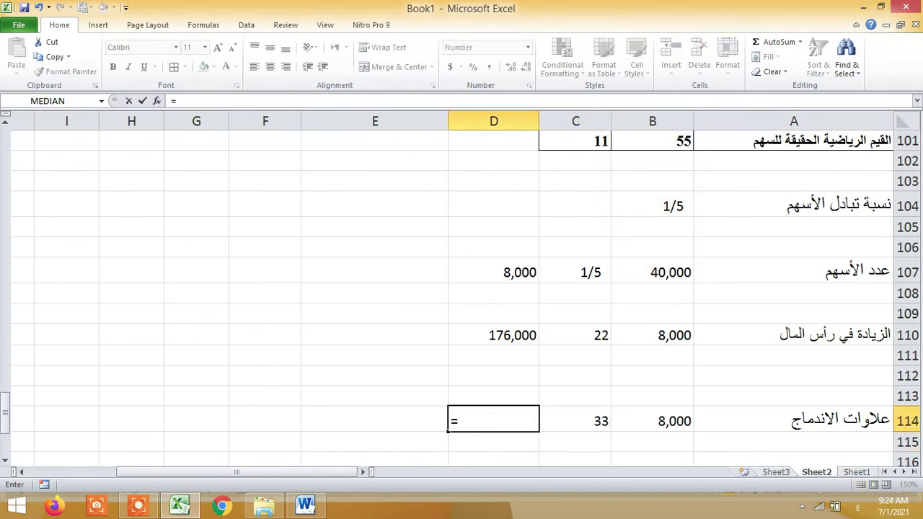
key(Left)
key(Left)
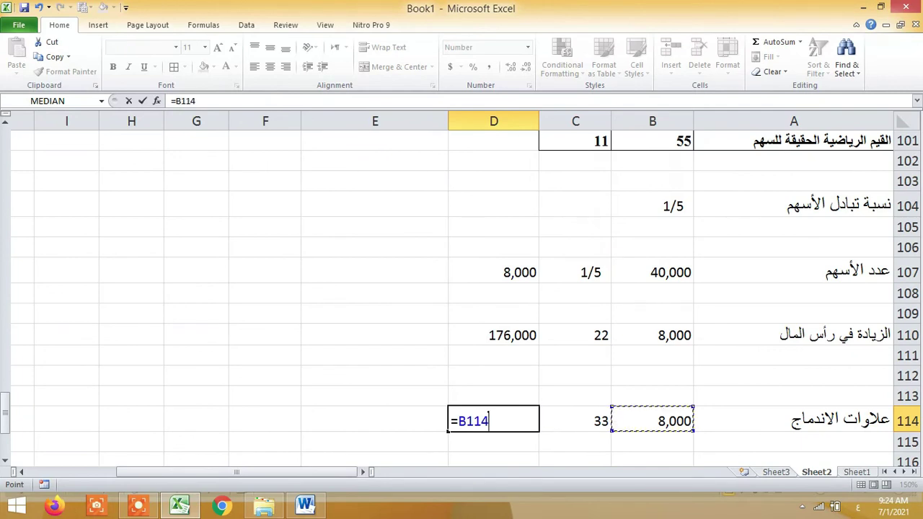
text(*)
key(Left)
key(Return)
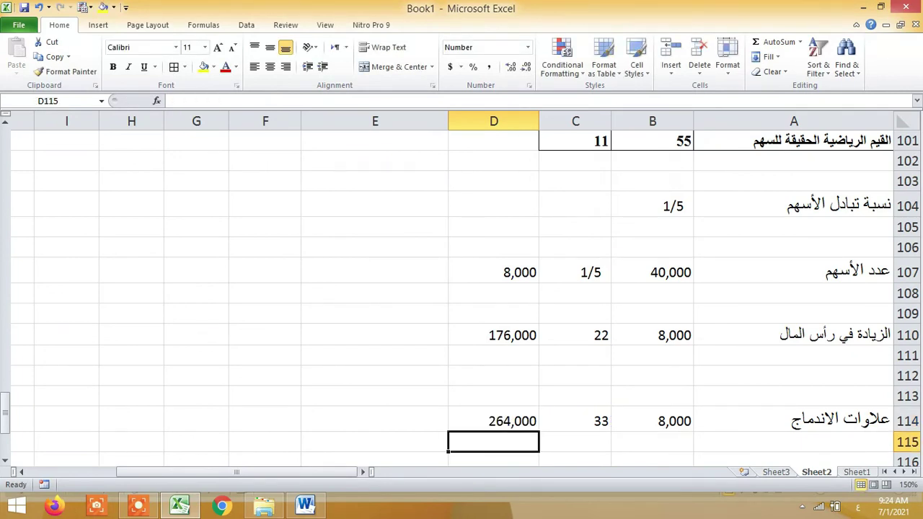
Bring company أحزان's net assets into B118 of the merger result row with the formula =C99.
key(Down)
key(Down)
key(Down)
key(Right)
key(Right)
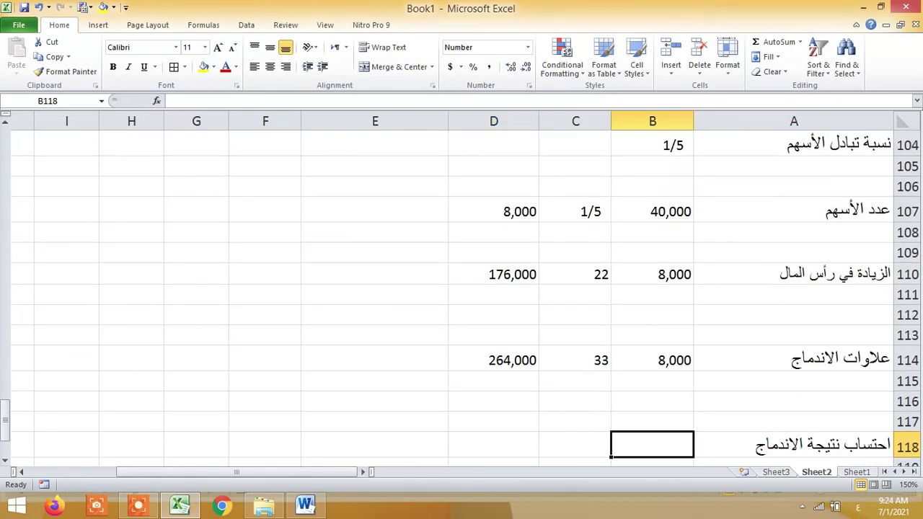
text(=)
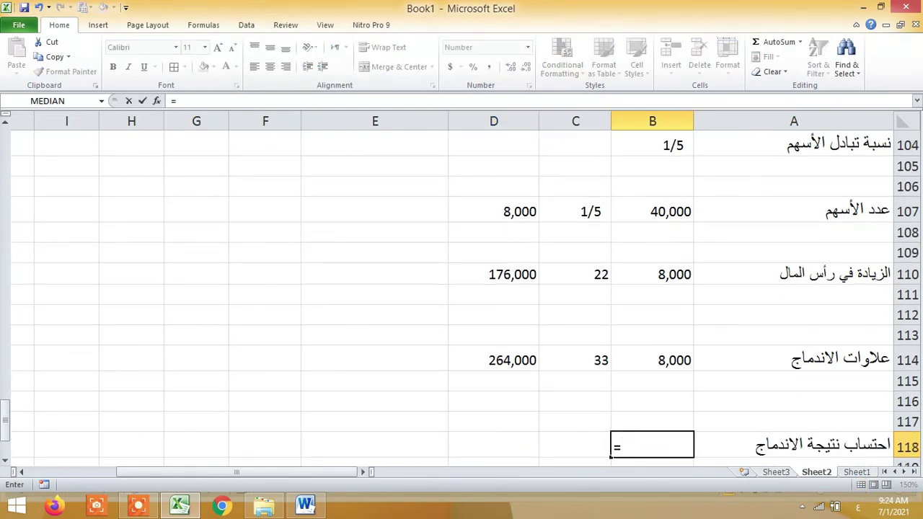
key(Up)
key(Up)
key(Up)
key(Up)
key(Up)
key(Up)
key(Up)
key(Up)
key(Up)
key(Up)
key(Up)
key(Up)
key(Up)
key(Up)
key(Up)
key(Up)
key(Up)
key(Up)
key(Up)
key(Up)
key(Up)
key(Down)
key(Down)
key(Down)
key(Down)
key(Down)
key(Down)
key(Down)
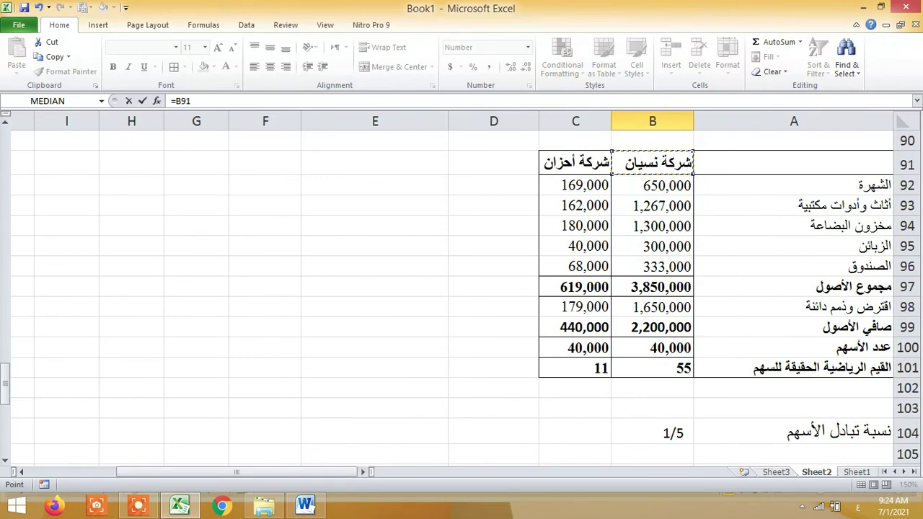
key(Down)
key(Down)
key(Down)
key(Left)
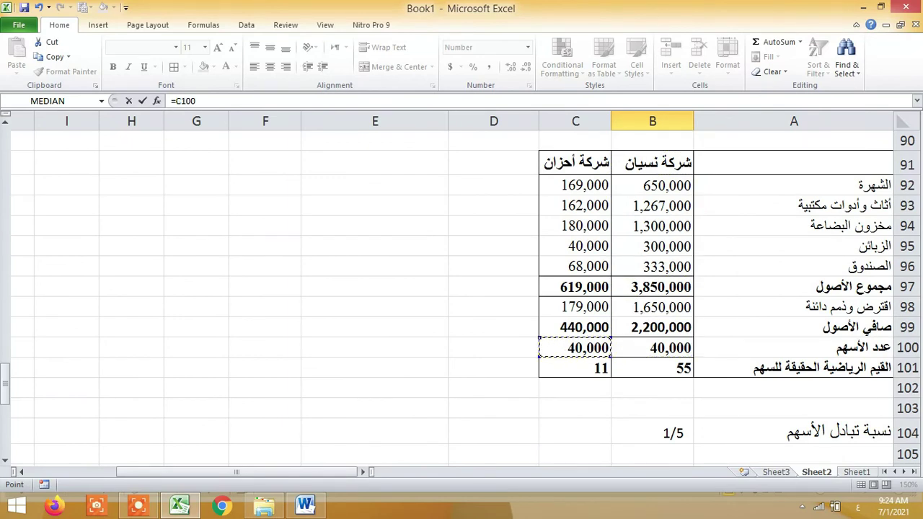
key(Up)
key(Return)
Add company أحزان's capital and reserves in C118 of the merger result row with the formula =F77+F78.
key(Up)
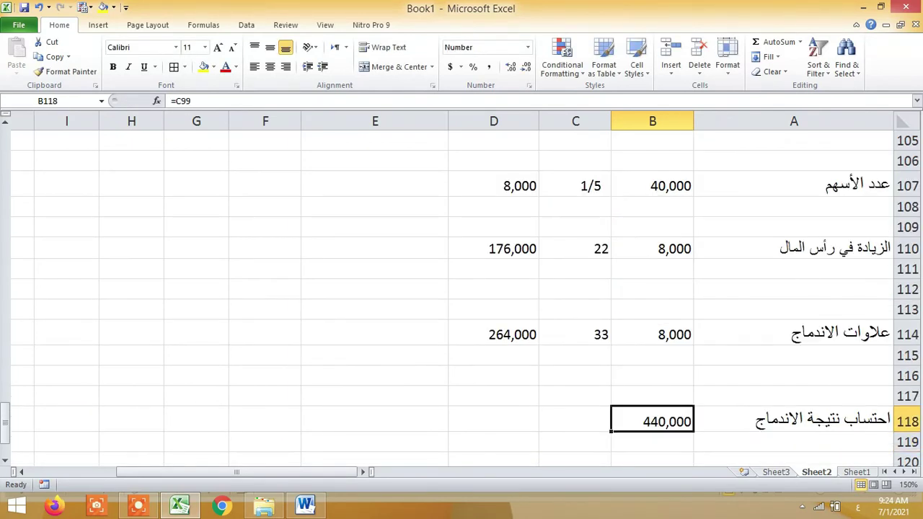
key(Left)
text(=)
key(Up)
key(Up)
key(Up)
key(Up)
key(Up)
key(Up)
key(Up)
key(Up)
key(Up)
key(Up)
key(Up)
key(Up)
key(Up)
key(Up)
key(Up)
key(Up)
key(Up)
key(Up)
key(Up)
key(Up)
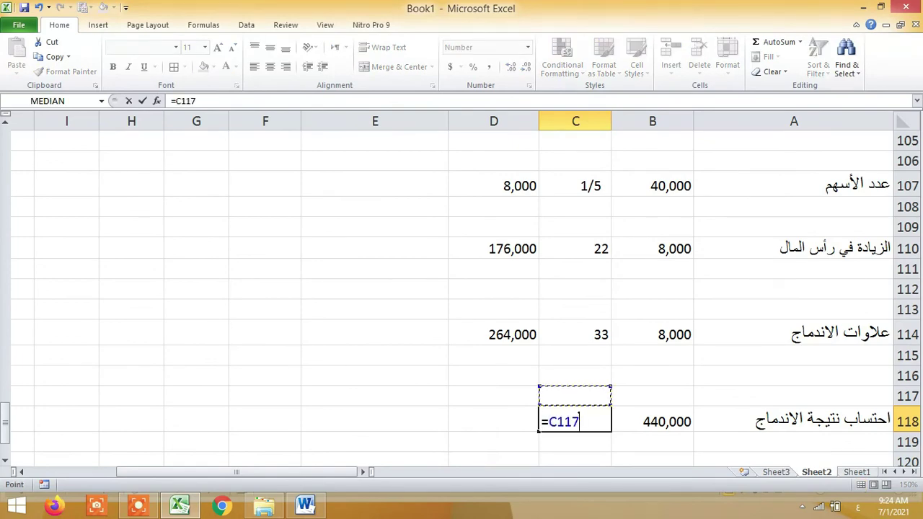
key(Up)
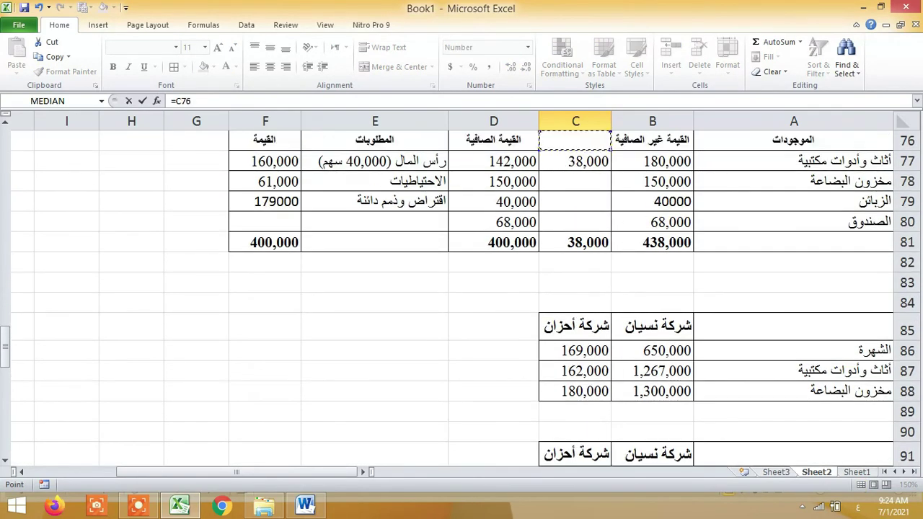
key(Left)
key(Left)
key(Left)
key(Down)
text(+)
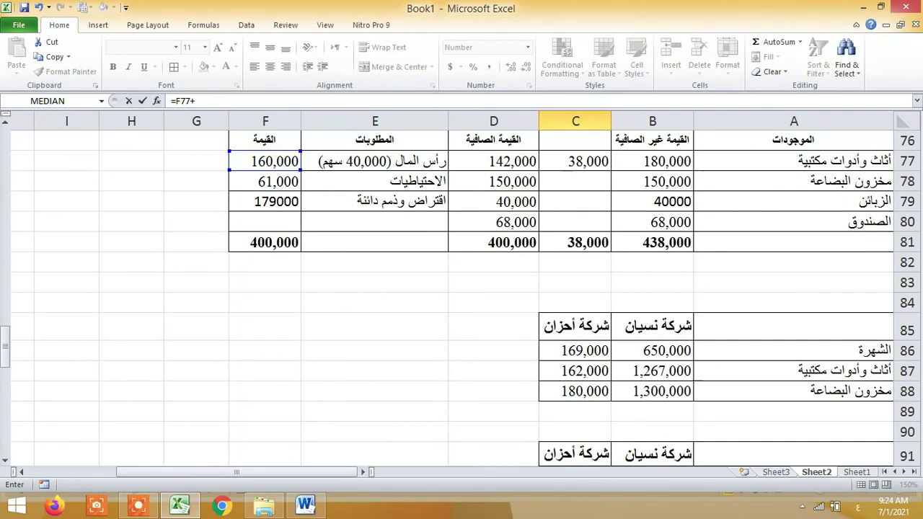
click(265, 181)
key(Return)
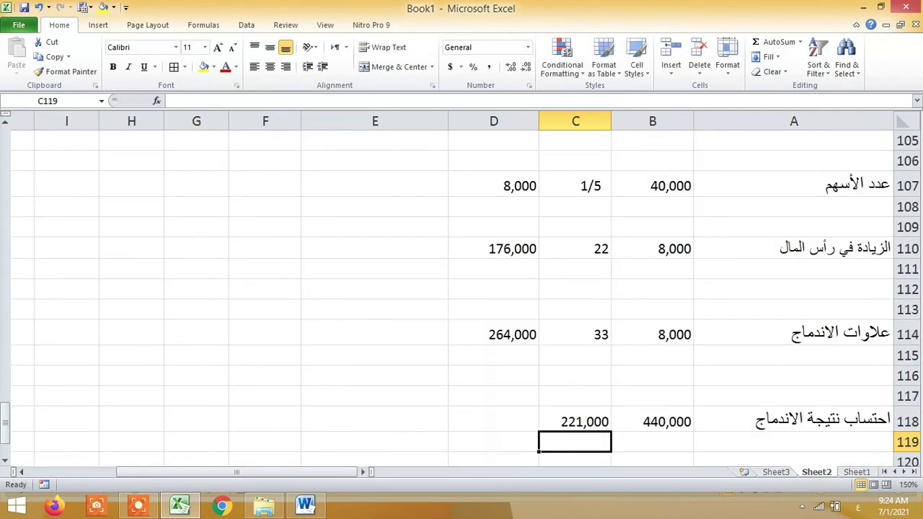
Calculate the merger result in D118 by subtracting capital and reserves from net assets, =B118-C118.
key(Up)
key(Left)
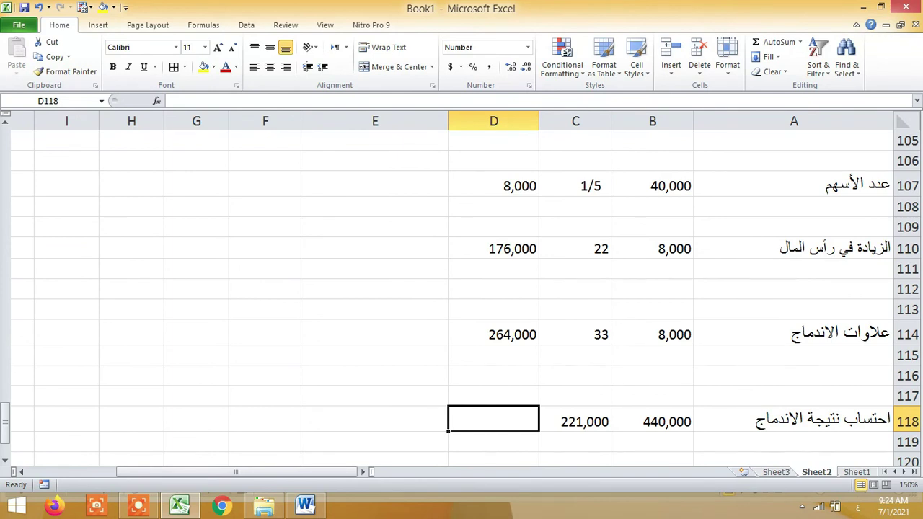
text(=)
key(Left)
key(Left)
text(-)
key(Left)
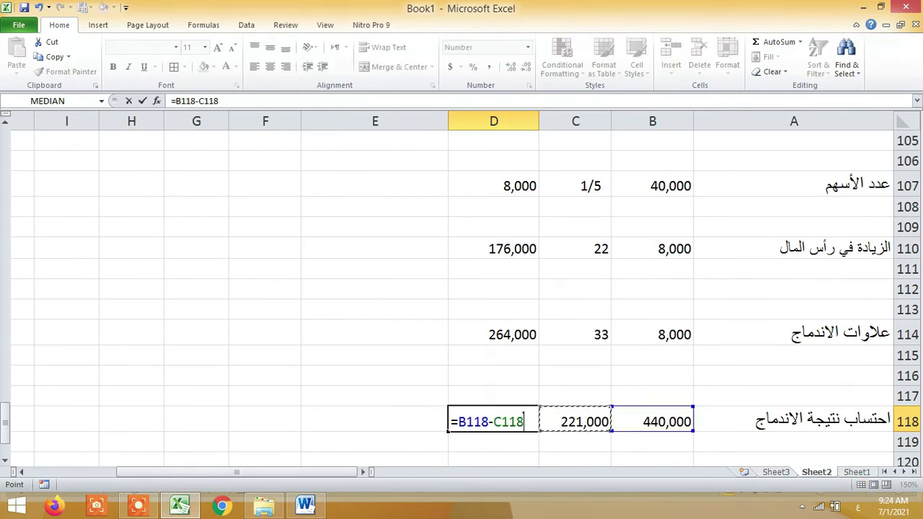
key(Return)
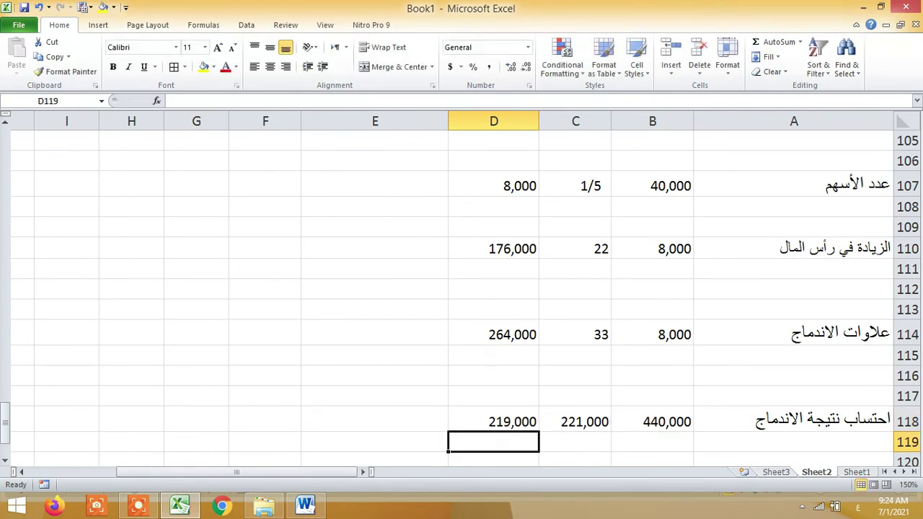
Switch to the Word document and review exercise twelve's asset table, share exchange ratio and number of shares, highlighting part of the share count formula.
key(alt+Tab)
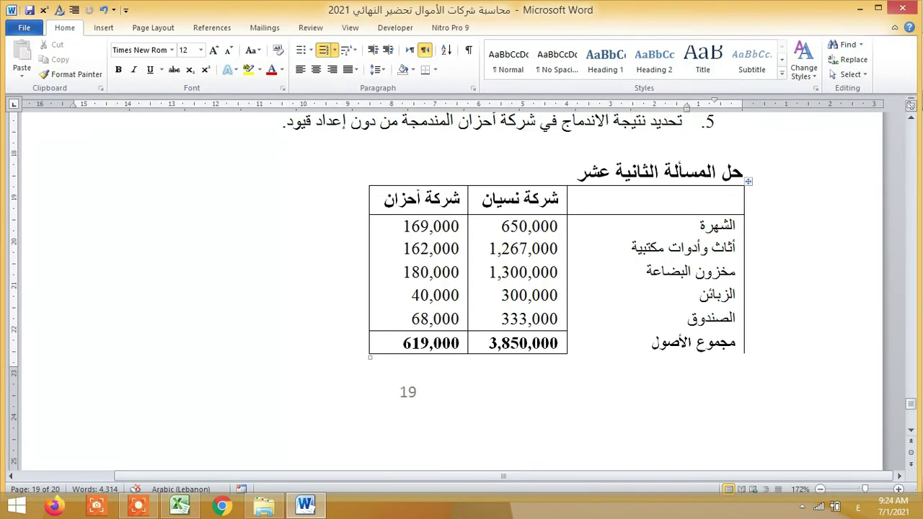
scroll(452, 288, down, 4)
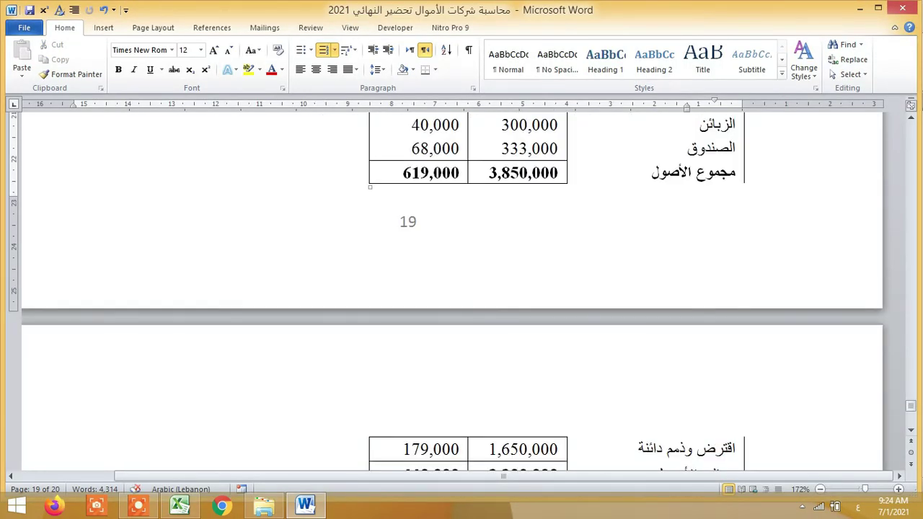
scroll(453, 289, down, 4)
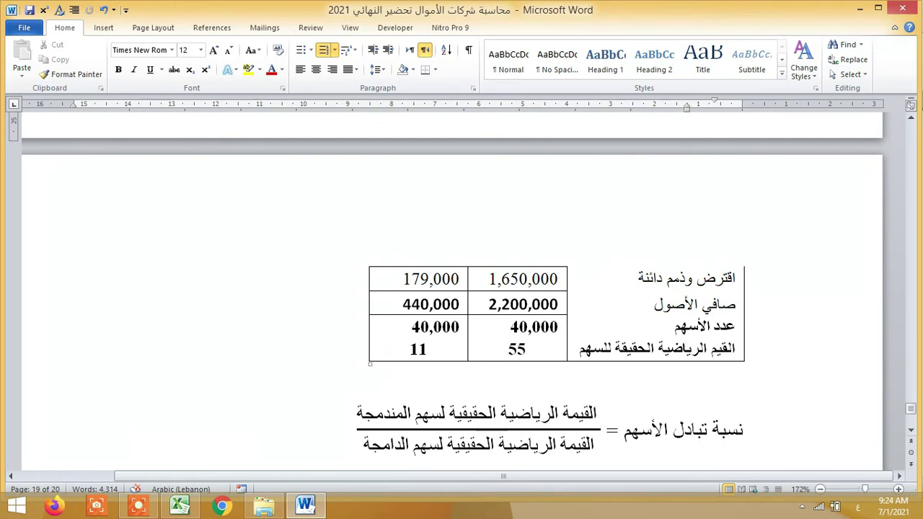
scroll(452, 289, down, 3)
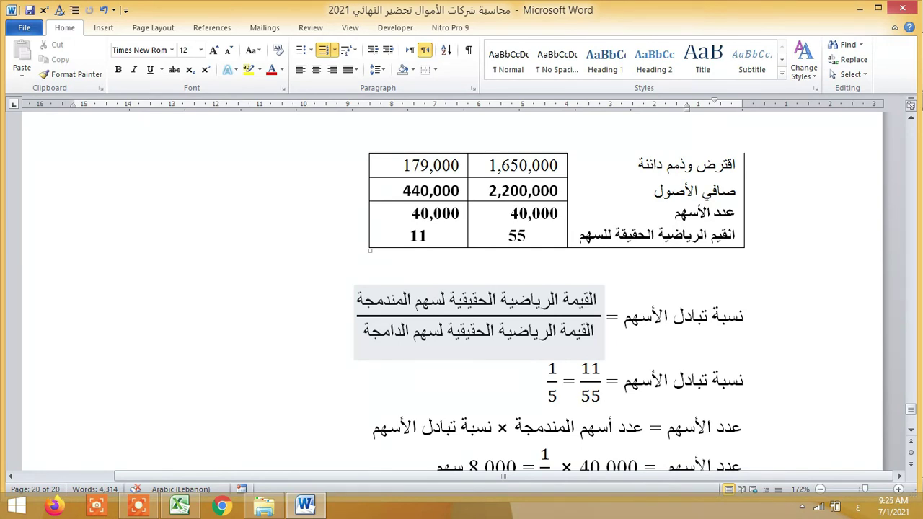
scroll(548, 310, down, 2)
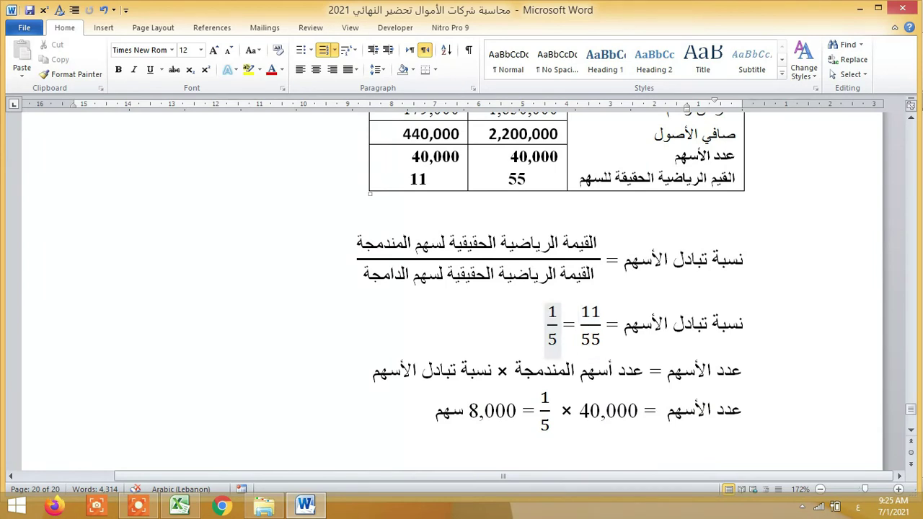
scroll(552, 324, down, 2)
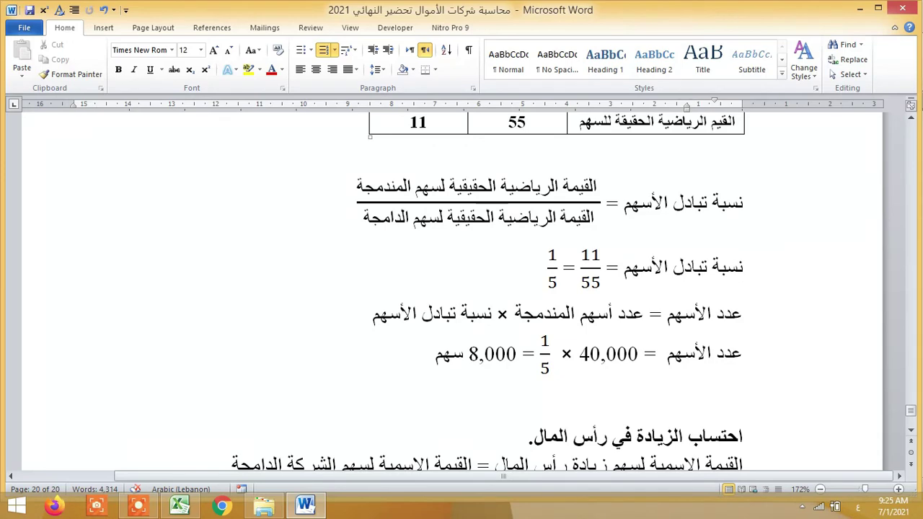
drag(507, 315, 711, 315)
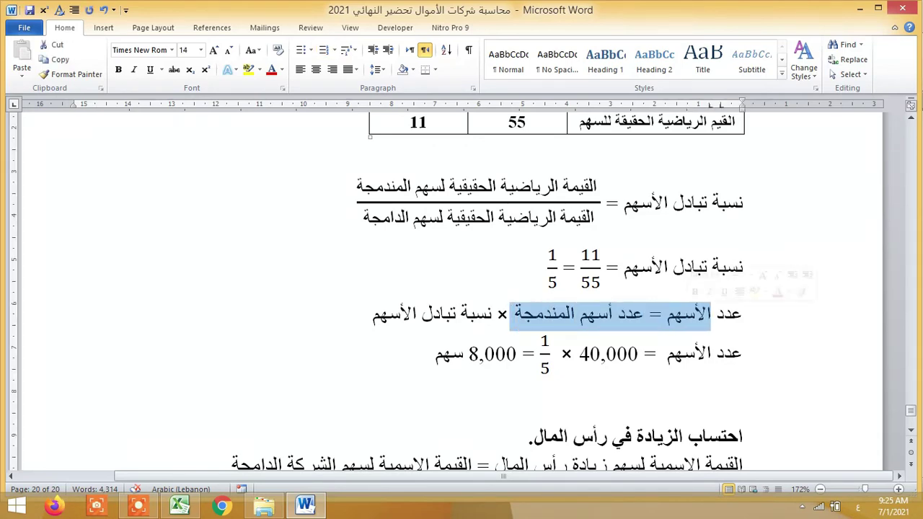